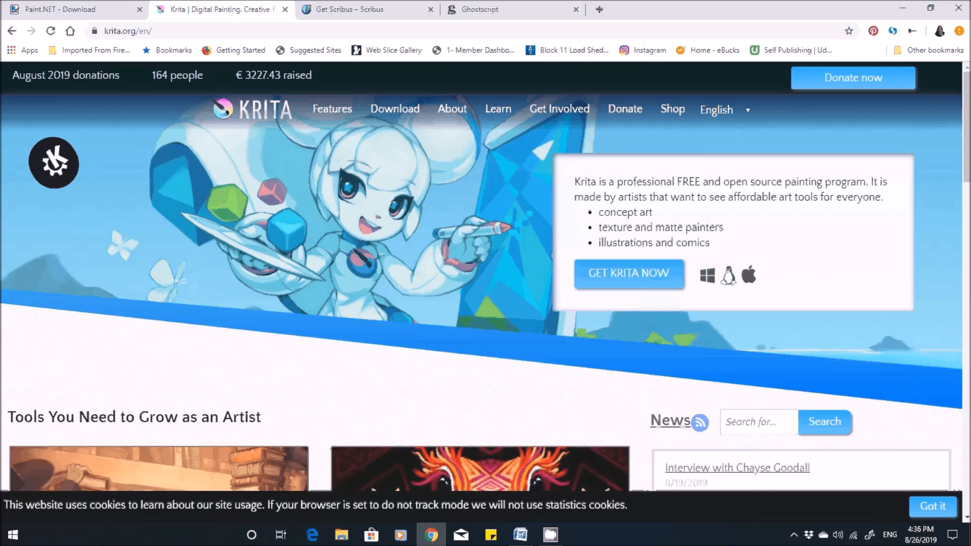
- View the Scribus downloads page and the Ghostscript page
{"action": "left_click", "coordinate": [354, 9]}
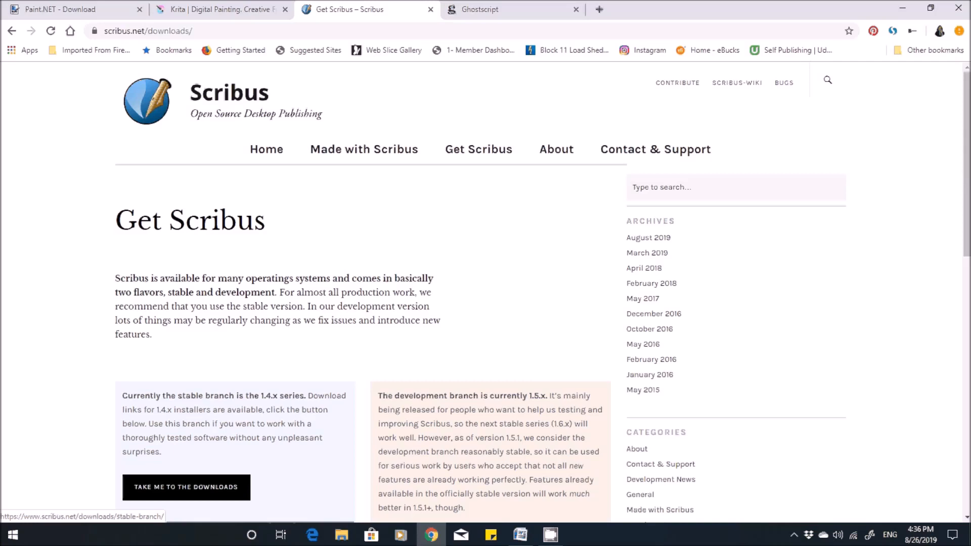
{"action": "key", "text": "ctrl+Tab"}
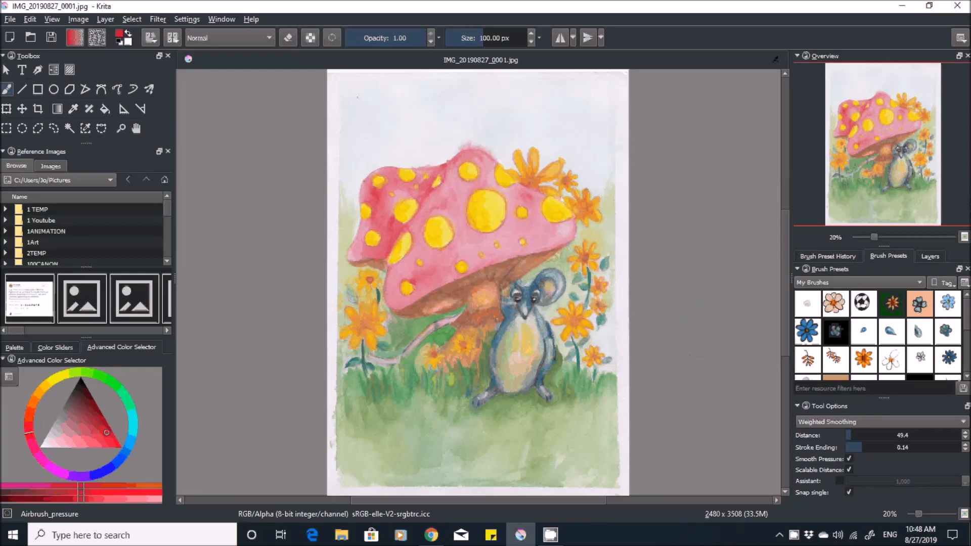
{"action": "left_click", "coordinate": [10, 19]}
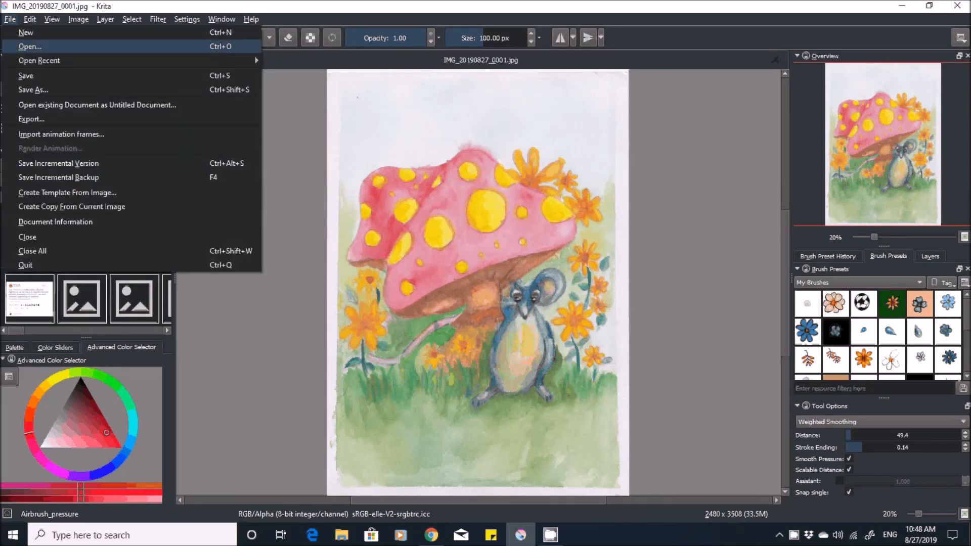
{"action": "left_click", "coordinate": [30, 46]}
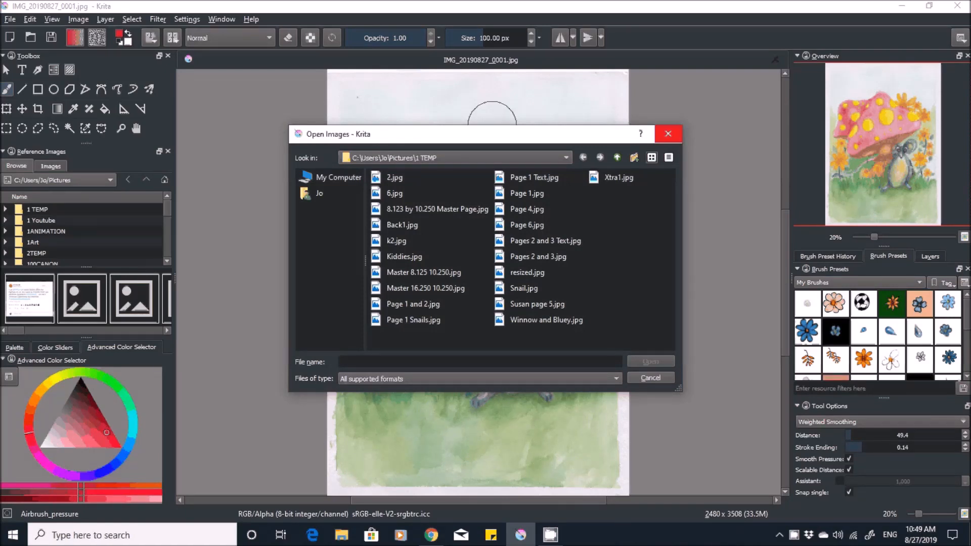
{"action": "left_click", "coordinate": [668, 134]}
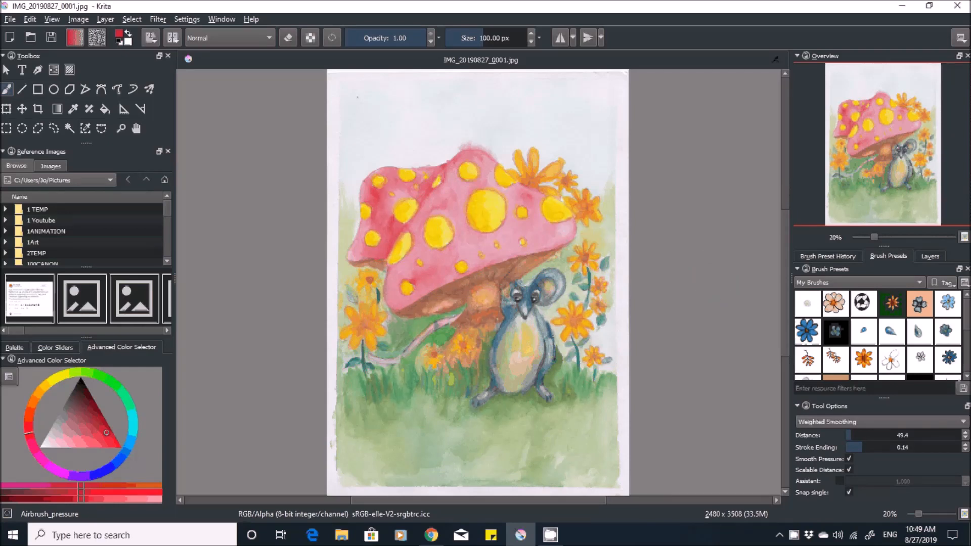
- Enable the Assistant option for the brush and check the image's size and resolution properties
{"action": "left_click", "coordinate": [840, 481]}
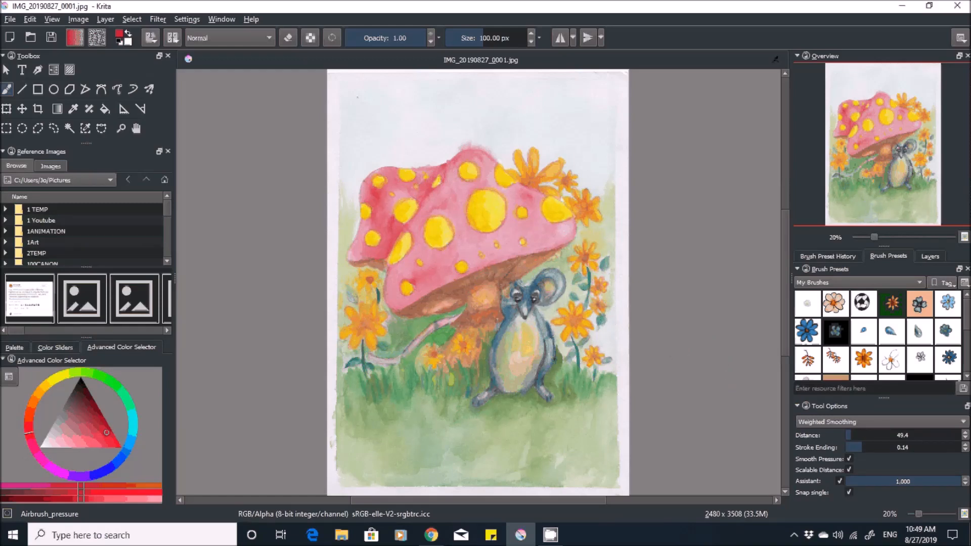
{"action": "left_click", "coordinate": [78, 19]}
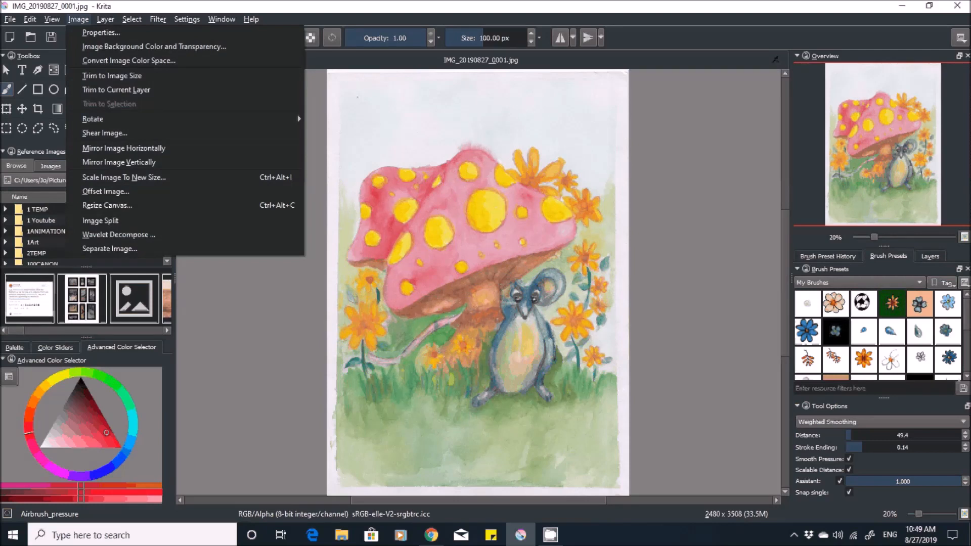
{"action": "left_click", "coordinate": [78, 19]}
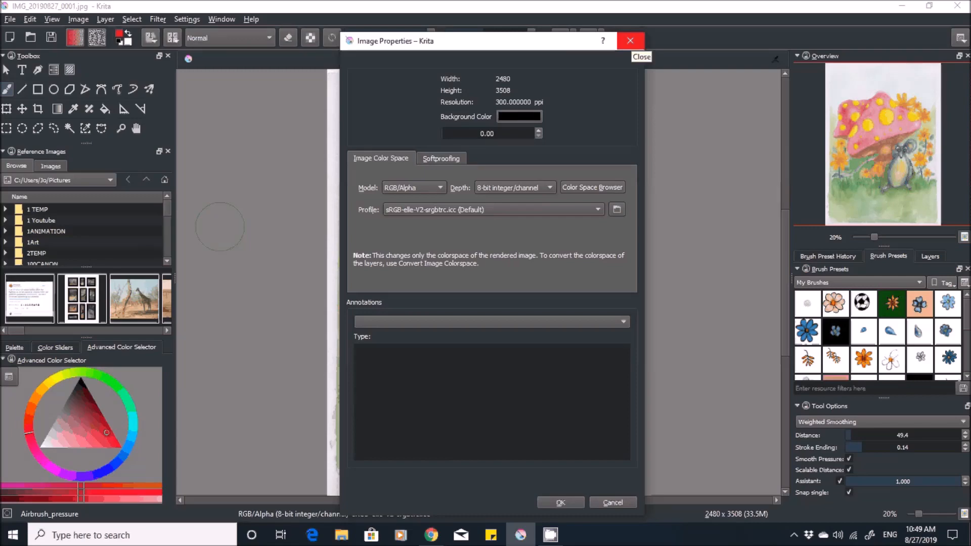
{"action": "left_click", "coordinate": [629, 41]}
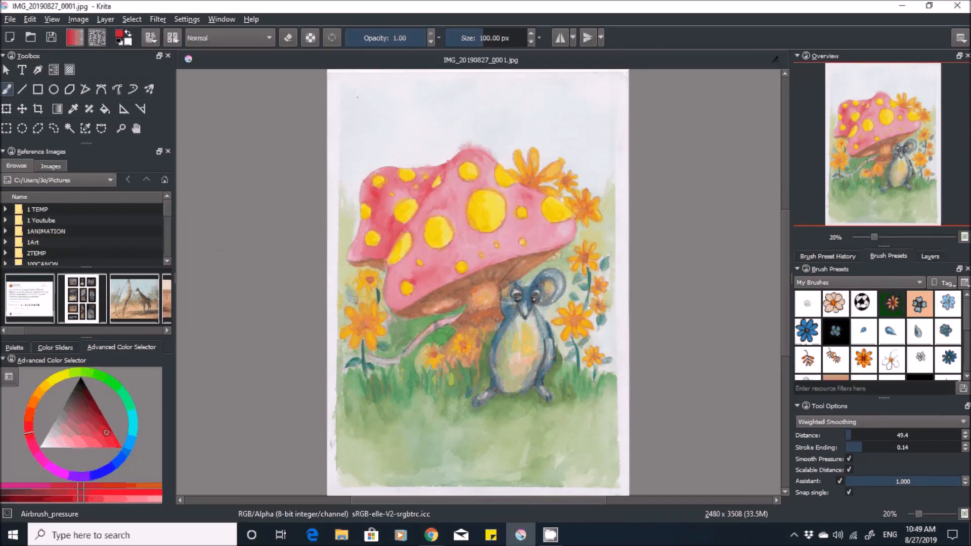
- Set the print resolution to 300 pixels/centimeter for scaling the image to a new size
{"action": "left_click", "coordinate": [78, 19]}
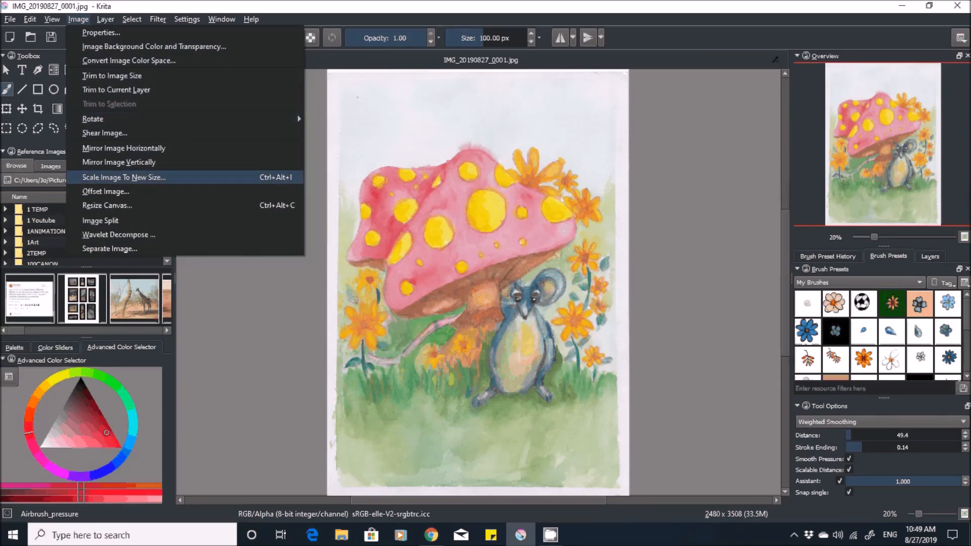
{"action": "left_click", "coordinate": [199, 177]}
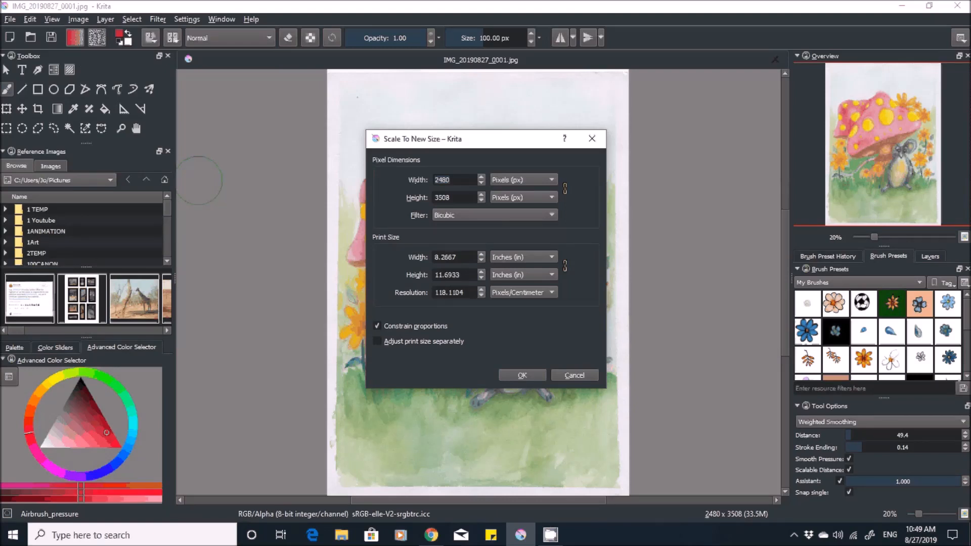
{"action": "key", "text": "BackSpace"}
{"action": "key", "text": "BackSpace"}
- Scale the image to a width of 2500 px with proportions constrained
{"action": "key", "text": "BackSpace"}
{"action": "key", "text": "BackSpace"}
{"action": "key", "text": "BackSpace"}
{"action": "key", "text": "BackSpace"}
{"action": "key", "text": "BackSpace"}
{"action": "key", "text": "BackSpace"}
{"action": "type", "text": "300"}
{"action": "left_click", "coordinate": [451, 180]}
{"action": "key", "text": "BackSpace"}
{"action": "key", "text": "BackSpace"}
{"action": "key", "text": "BackSpace"}
{"action": "key", "text": "BackSpace"}
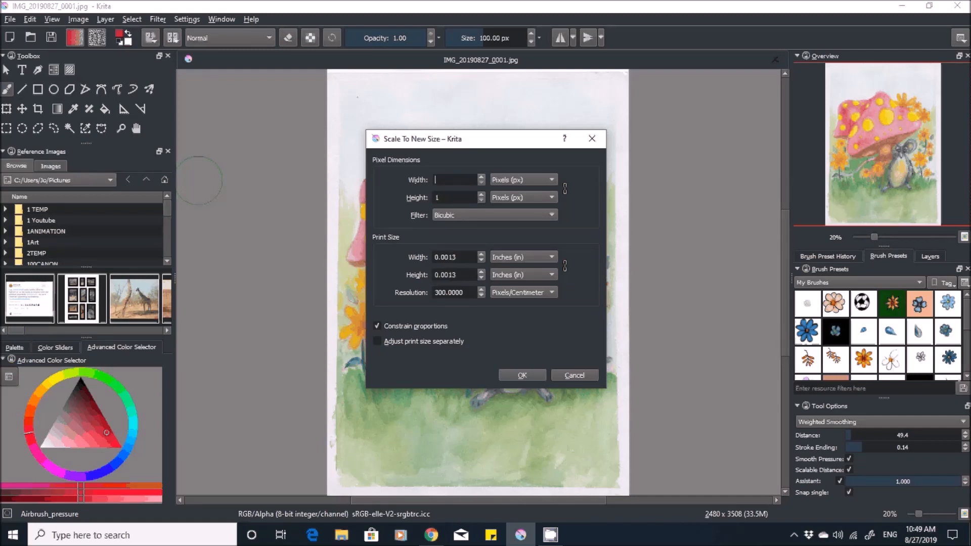
{"action": "type", "text": "2500"}
{"action": "key", "text": "Return"}
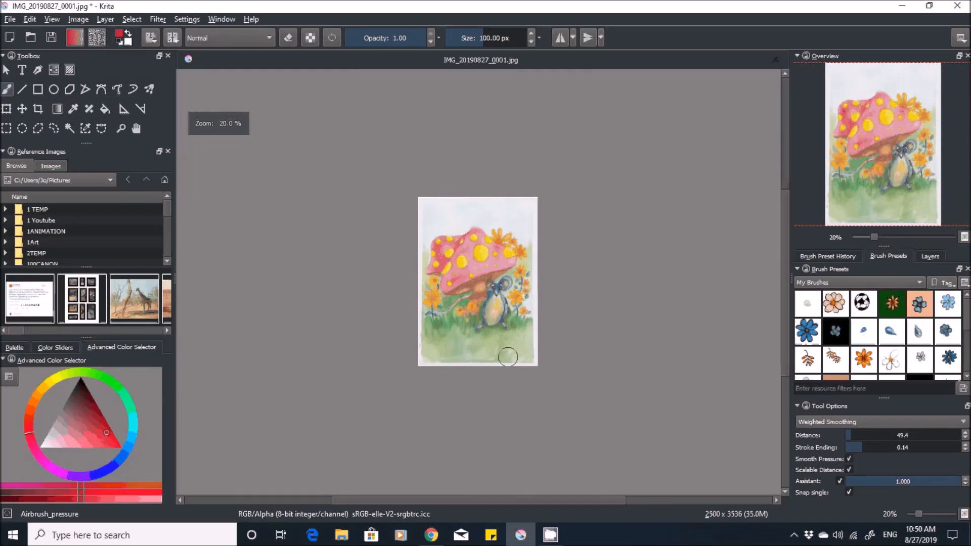
- Convert the image color space to CMYK/Alpha, 8-bit integer/channel, with the Chemical proof profile and Perceptual rendering intent
{"action": "scroll", "coordinate": [507, 357], "scroll_direction": "up", "scroll_amount": 2}
{"action": "scroll", "coordinate": [507, 357], "scroll_direction": "up", "scroll_amount": 1}
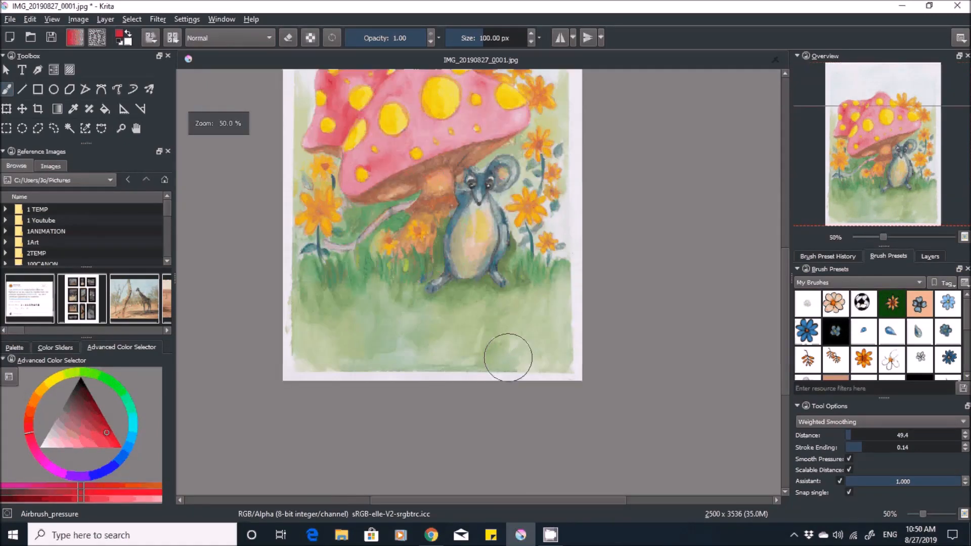
{"action": "scroll", "coordinate": [432, 266], "scroll_direction": "up", "scroll_amount": 2}
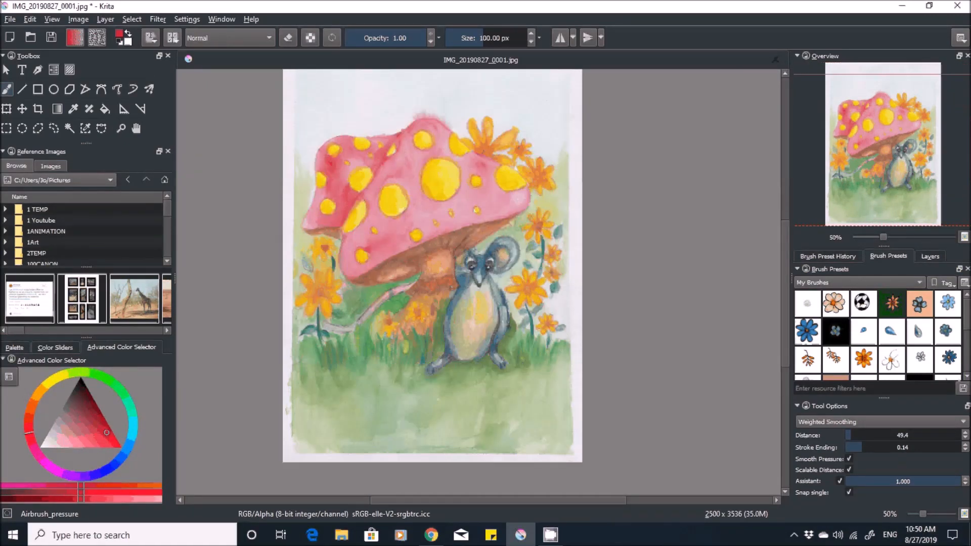
{"action": "scroll", "coordinate": [432, 283], "scroll_direction": "up", "scroll_amount": 1}
{"action": "scroll", "coordinate": [433, 283], "scroll_direction": "down", "scroll_amount": 1}
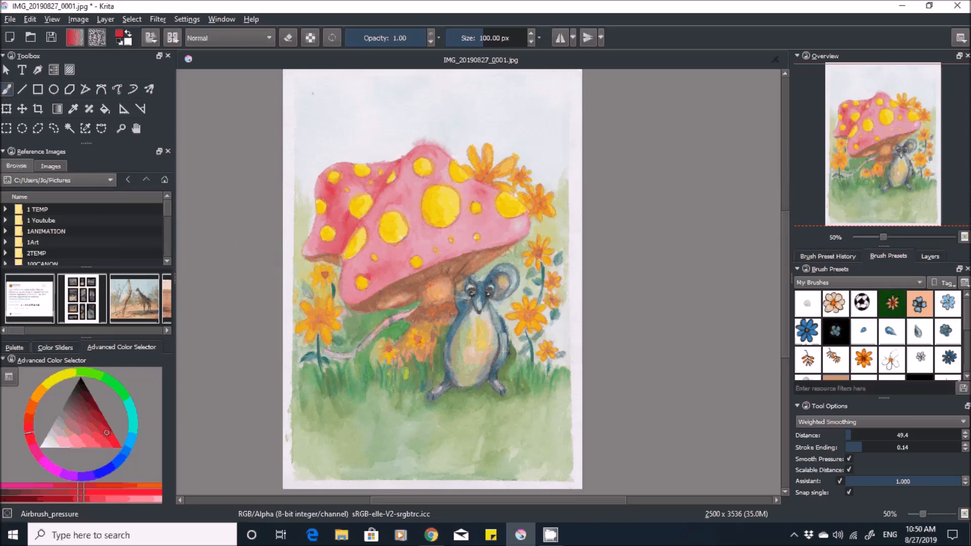
{"action": "left_click", "coordinate": [186, 19]}
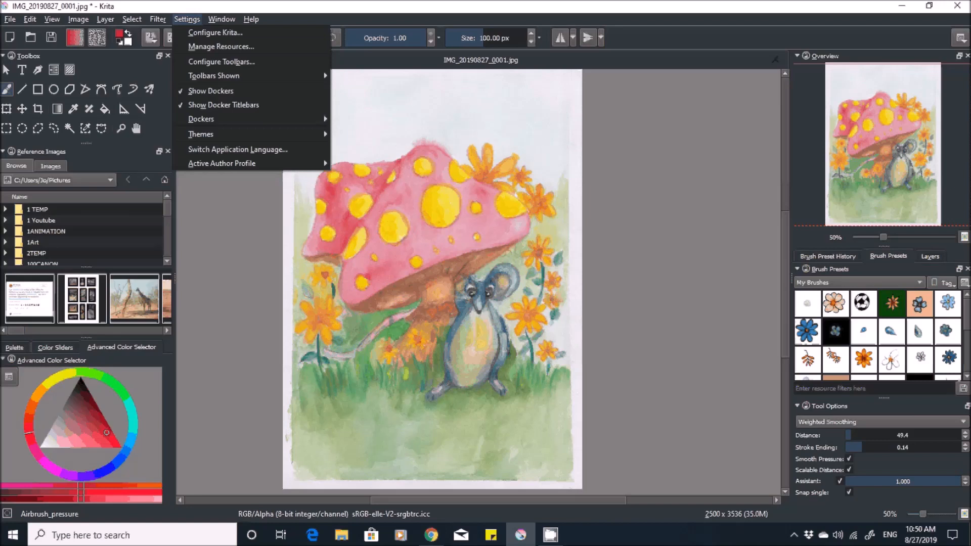
{"action": "mouse_move", "coordinate": [158, 19]}
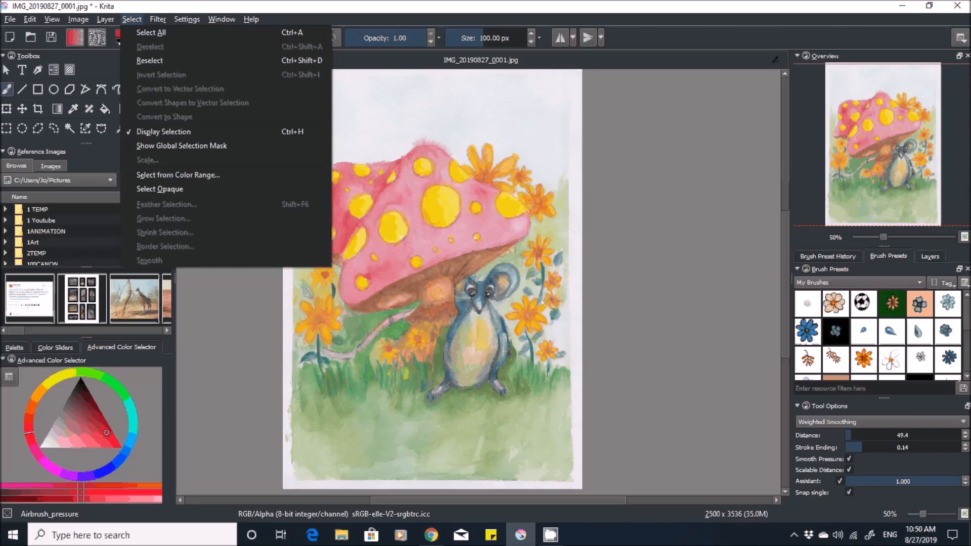
{"action": "mouse_move", "coordinate": [10, 19]}
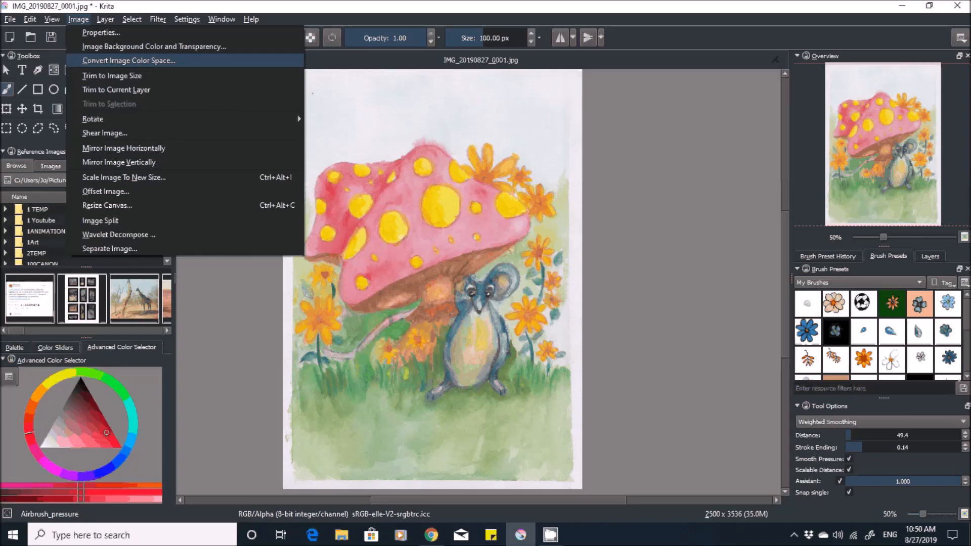
{"action": "left_click", "coordinate": [129, 61]}
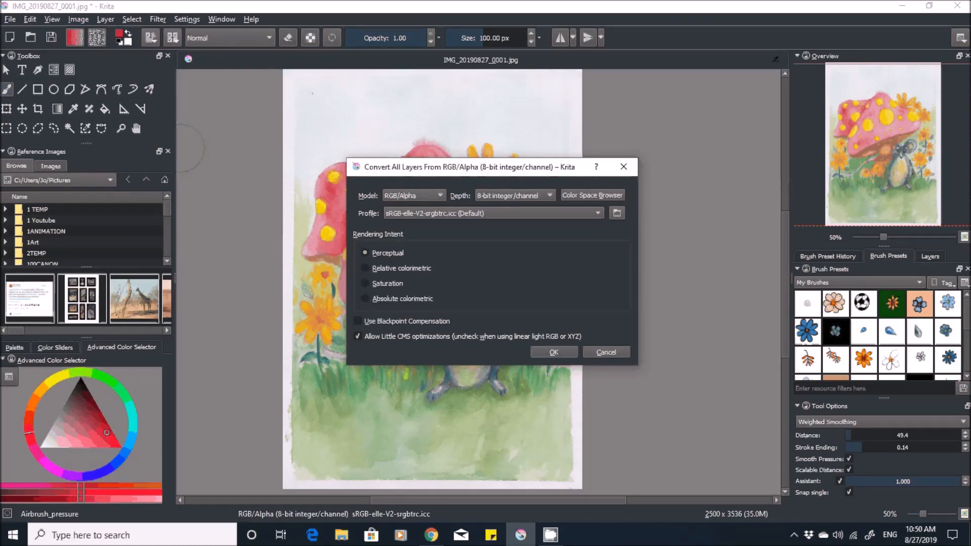
{"action": "left_click", "coordinate": [415, 196]}
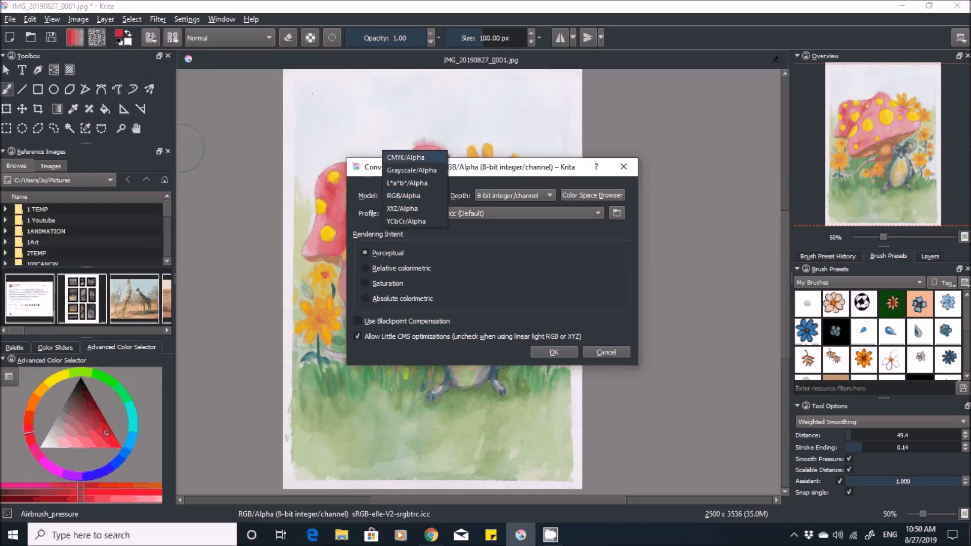
{"action": "key", "text": "Return"}
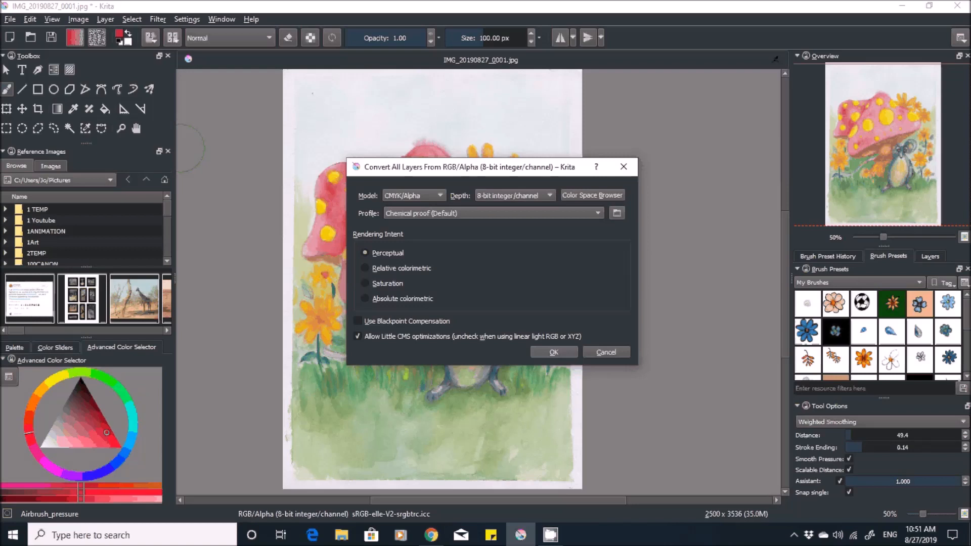
{"action": "key", "text": "Return"}
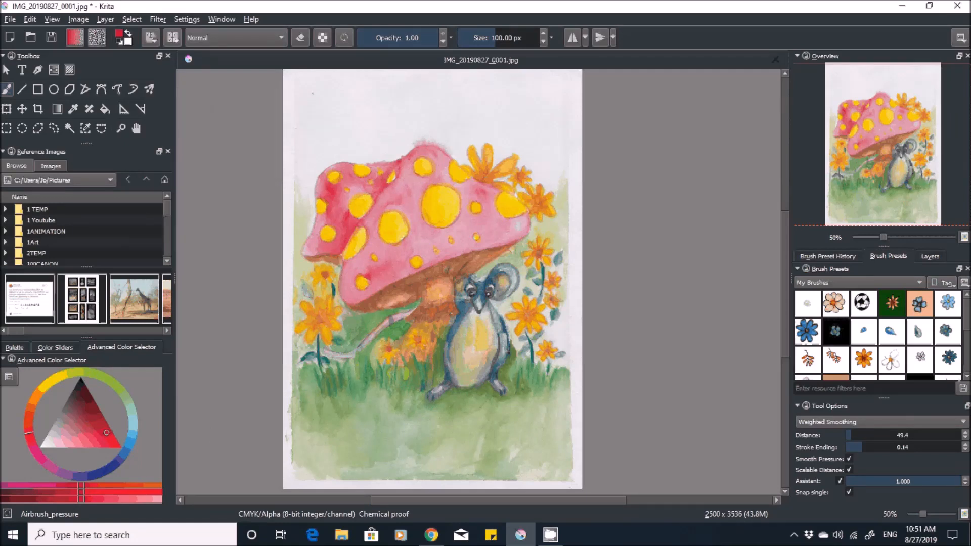
- Convert the image color space back to RGB/Alpha with the sRGB-elle-V2-srgbtrc.icc profile
{"action": "left_click", "coordinate": [78, 19]}
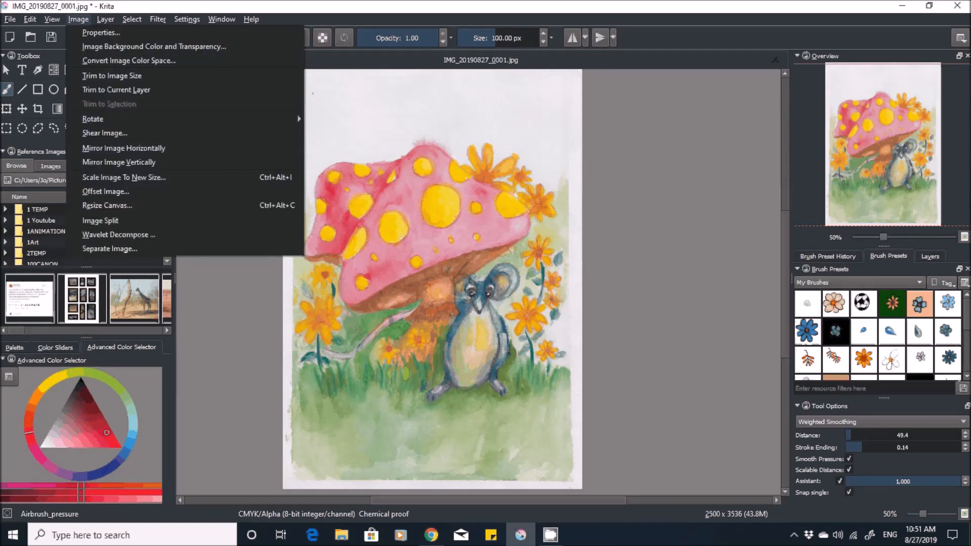
{"action": "left_click", "coordinate": [129, 60]}
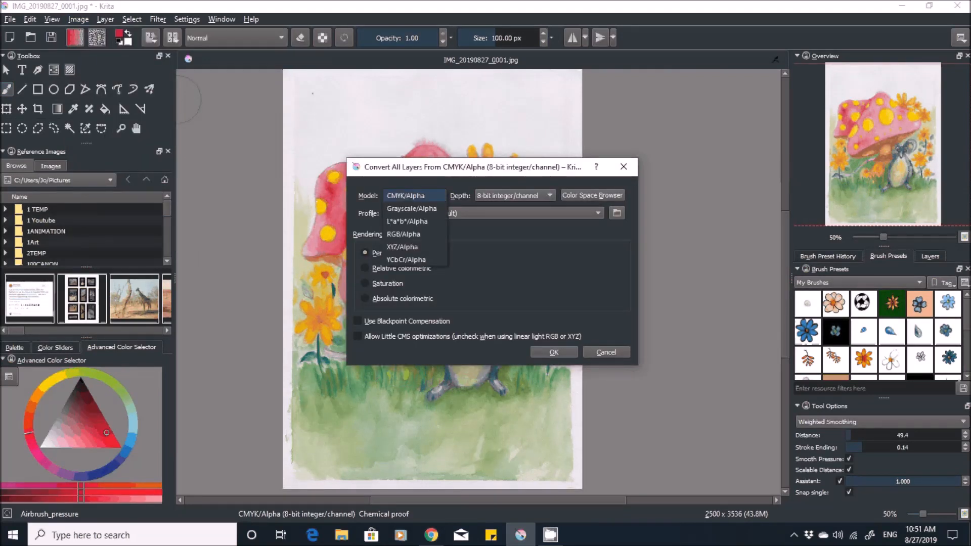
{"action": "left_click", "coordinate": [414, 235]}
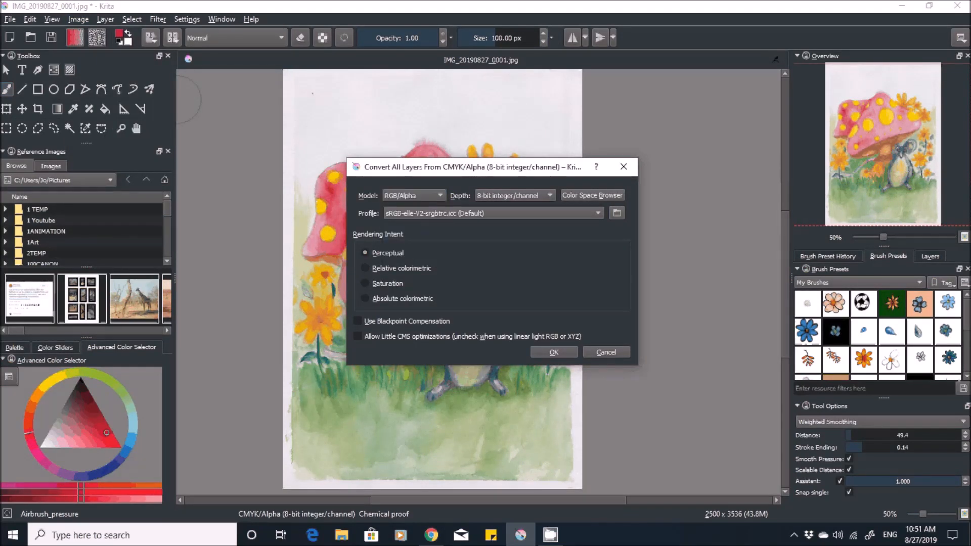
{"action": "left_click", "coordinate": [553, 352]}
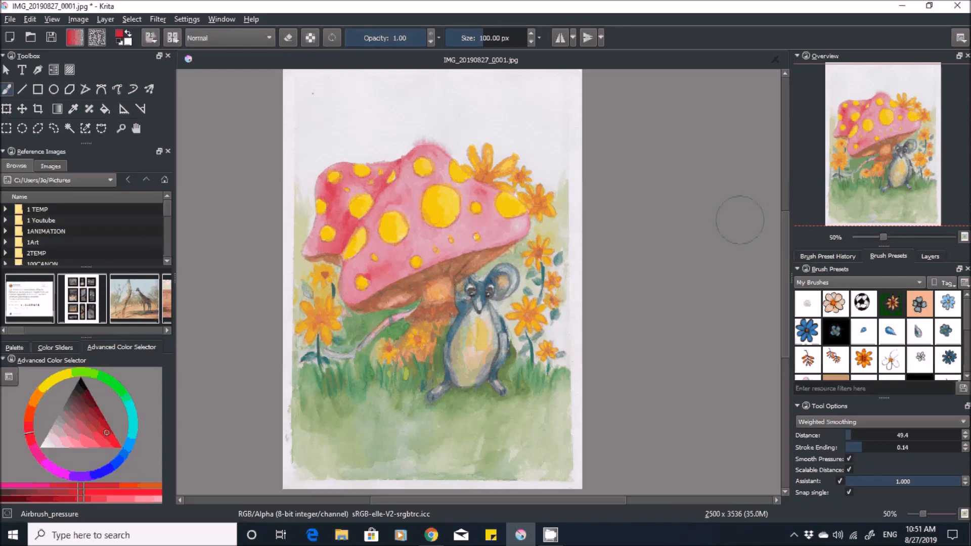
- Add a new paint layer above the painting's layer
{"action": "left_click", "coordinate": [929, 257]}
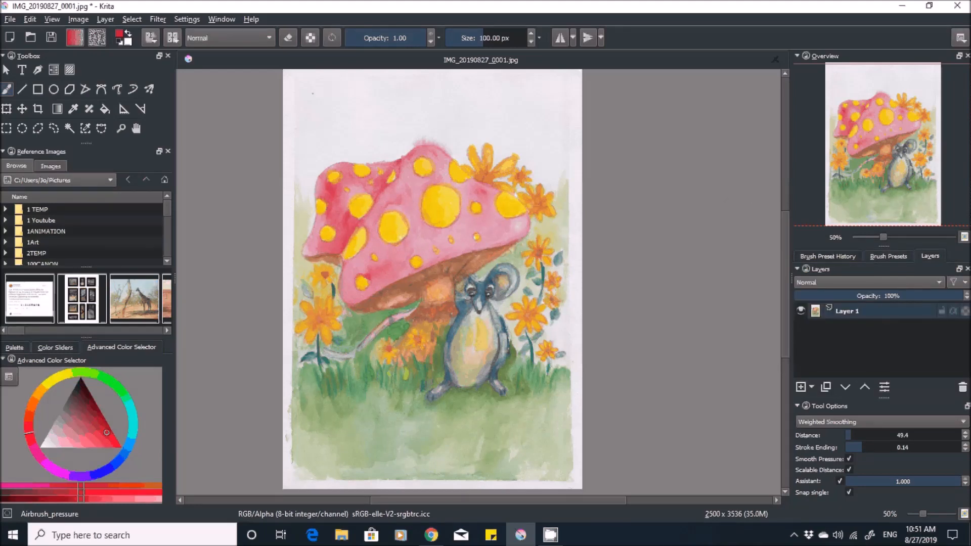
{"action": "mouse_move", "coordinate": [869, 312]}
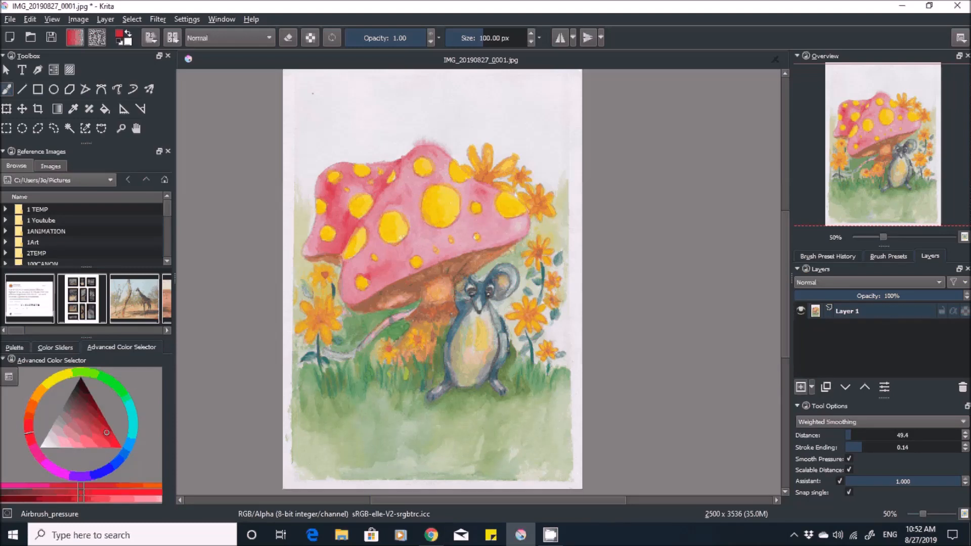
{"action": "left_click", "coordinate": [800, 387]}
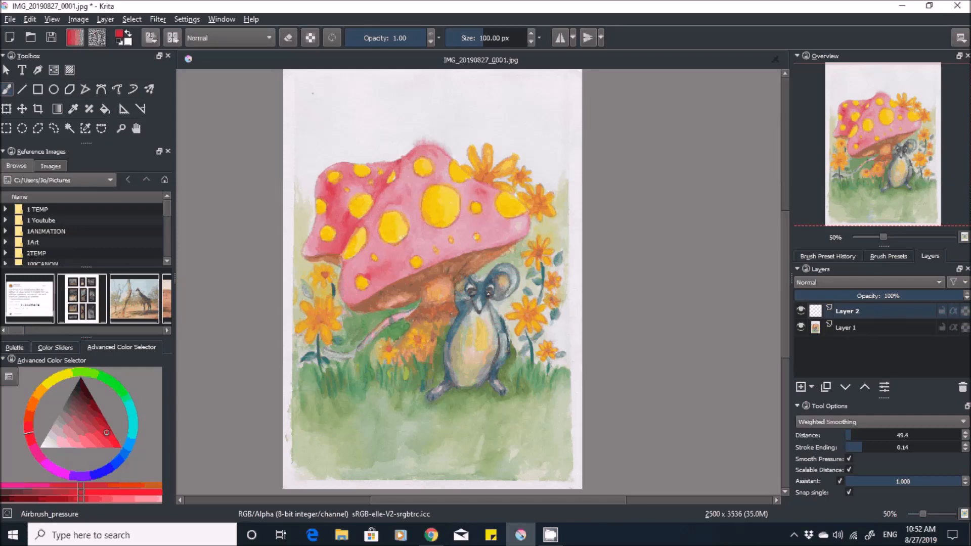
- Show all brush presets instead of only the My Brushes set and look through the available brushes
{"action": "left_click", "coordinate": [172, 37]}
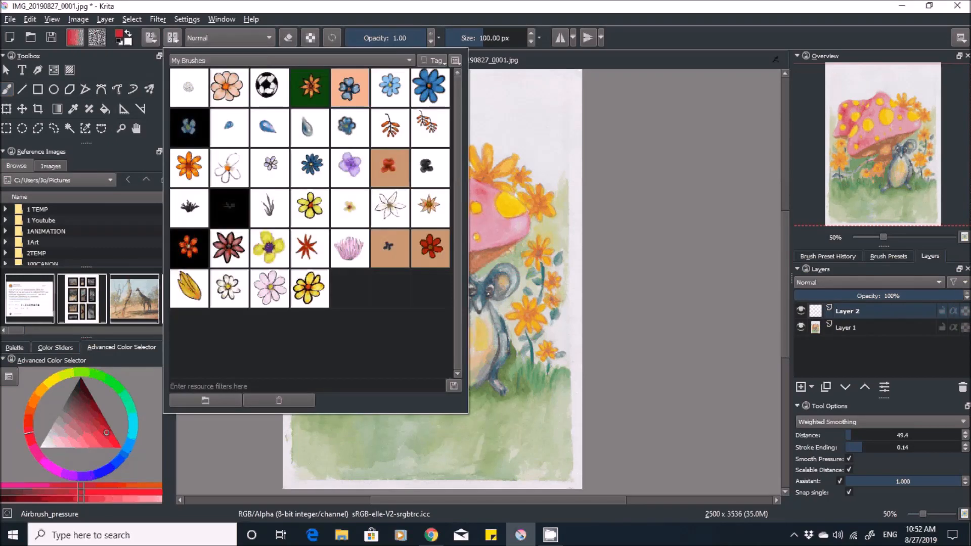
{"action": "left_click", "coordinate": [409, 60]}
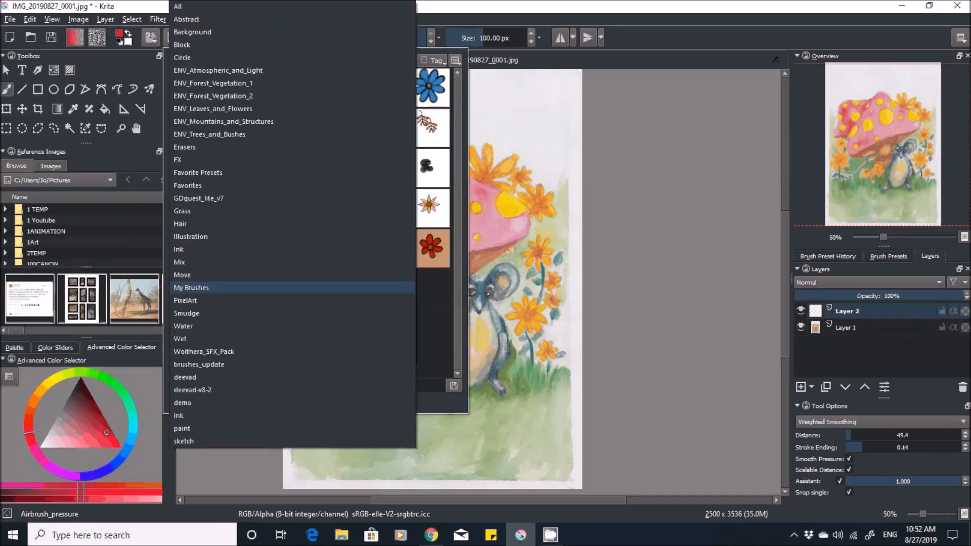
{"action": "left_click", "coordinate": [177, 6]}
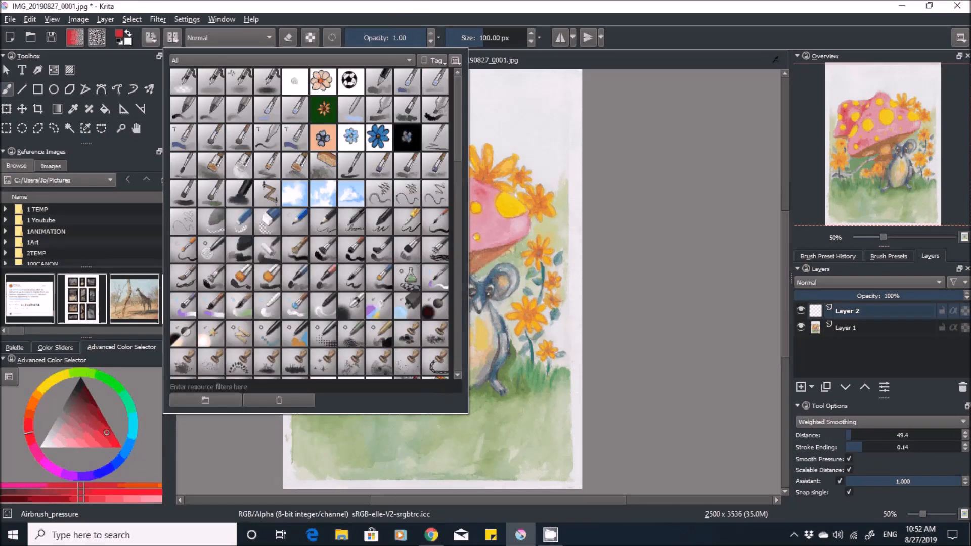
{"action": "scroll", "coordinate": [309, 223], "scroll_direction": "down", "scroll_amount": 4}
{"action": "scroll", "coordinate": [309, 222], "scroll_direction": "down", "scroll_amount": 4}
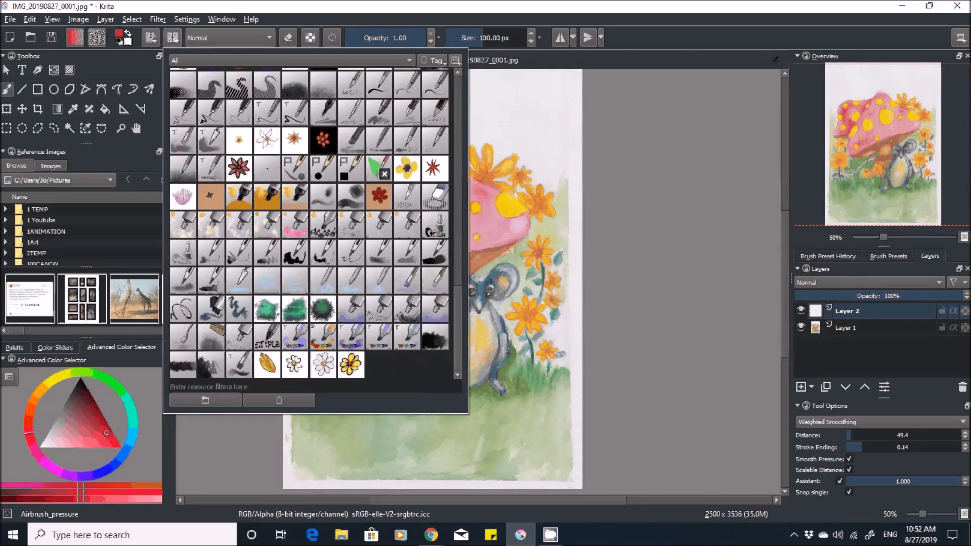
{"action": "scroll", "coordinate": [309, 223], "scroll_direction": "up", "scroll_amount": 6}
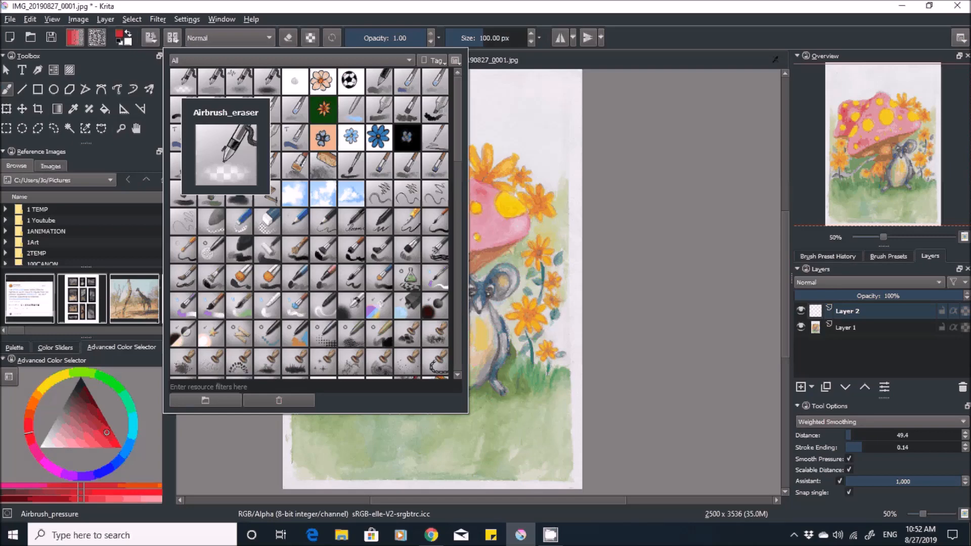
{"action": "left_click", "coordinate": [639, 167]}
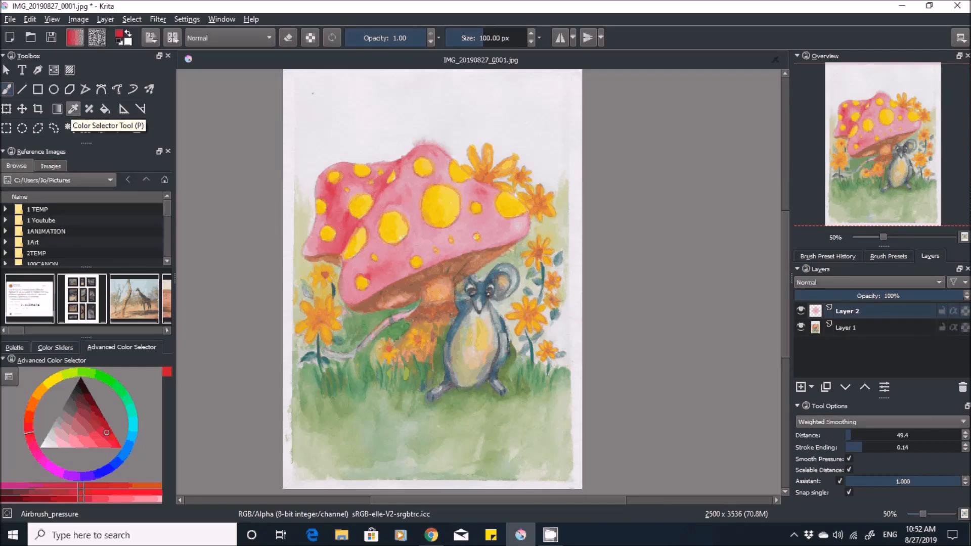
- Sample the paper white above the mushroom and airbrush over the stray pink at its top edge, setting the brush size to 172.24 px
{"action": "left_click", "coordinate": [73, 109]}
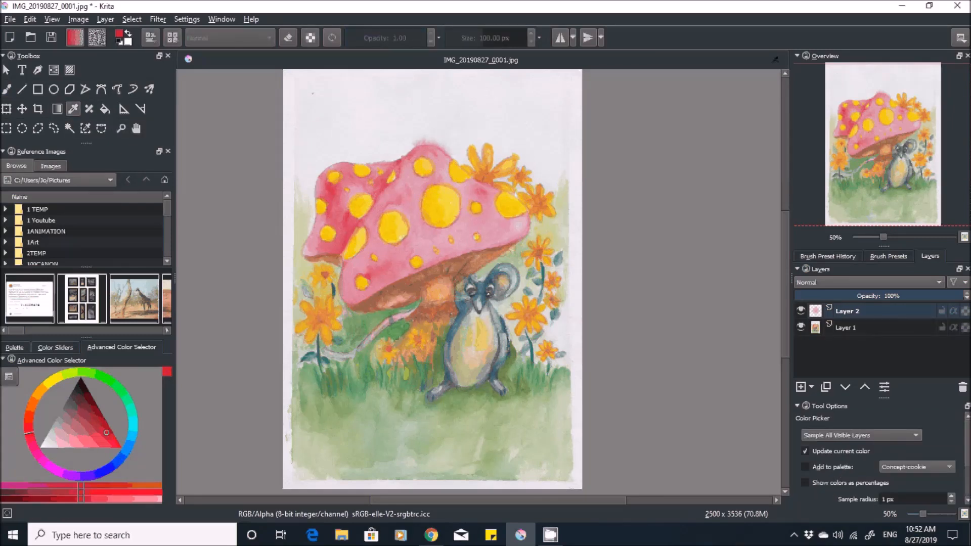
{"action": "left_click", "coordinate": [404, 114]}
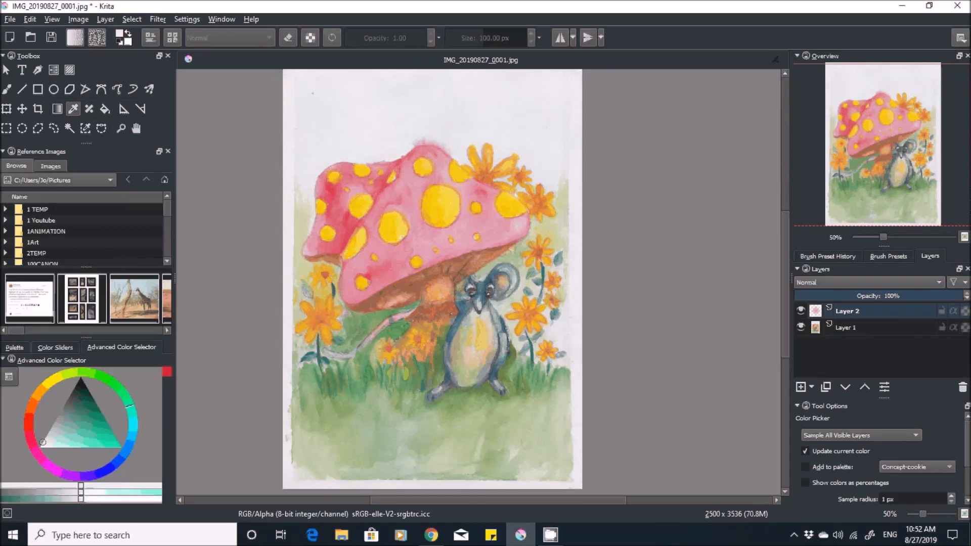
{"action": "left_click", "coordinate": [7, 89]}
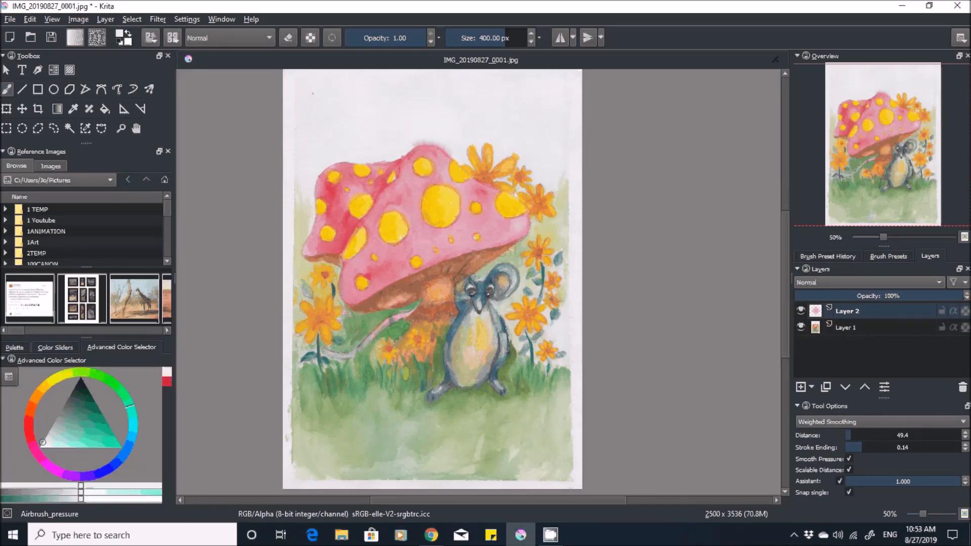
{"action": "left_click", "coordinate": [495, 38]}
{"action": "key", "text": "bracketleft"}
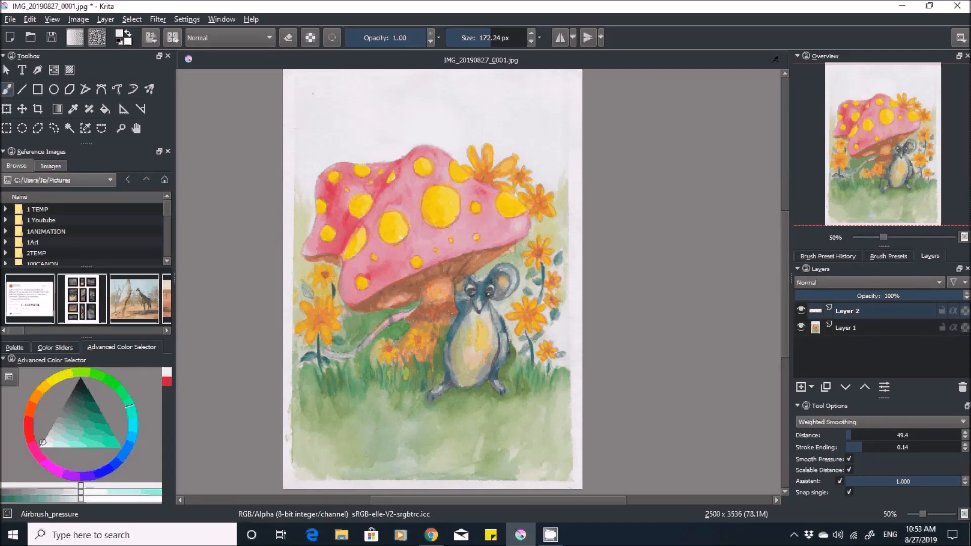
- Sample the pale green from the grass below the mushroom and set the airbrush opacity to 0.61
{"action": "key", "text": "p"}
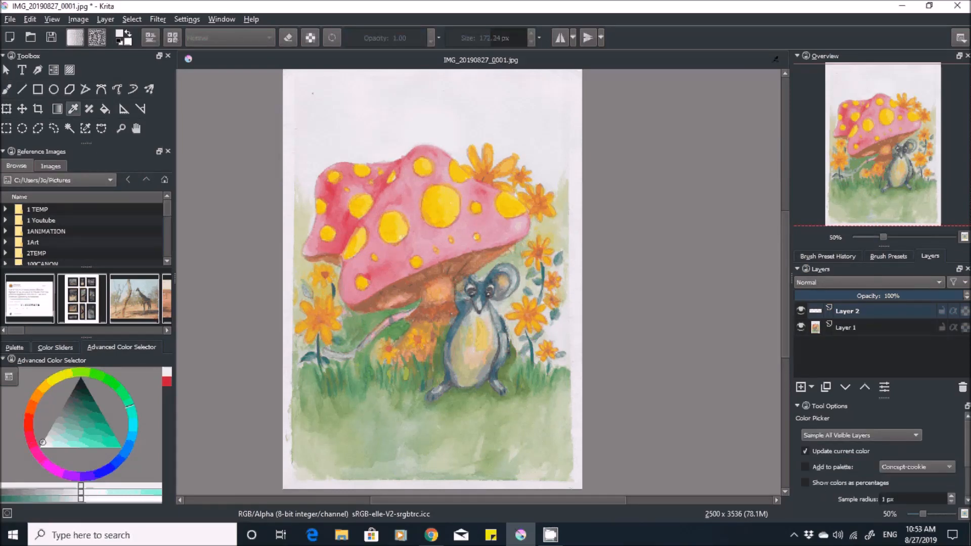
{"action": "left_click", "coordinate": [374, 432]}
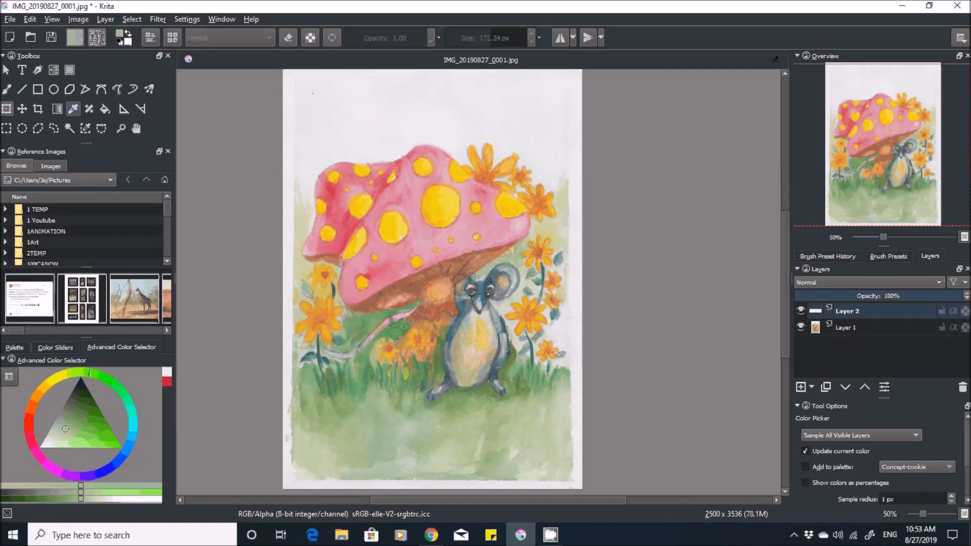
{"action": "key", "text": "b"}
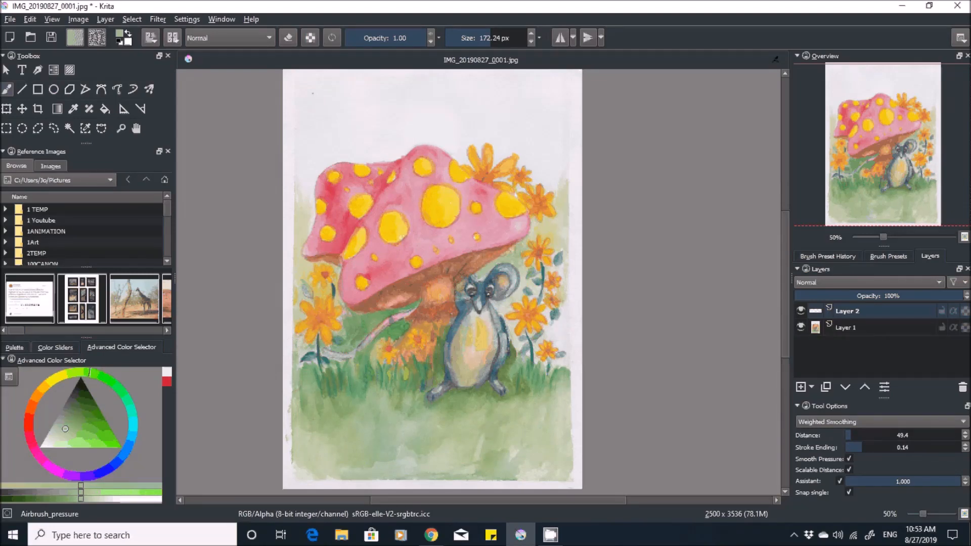
{"action": "left_click", "coordinate": [394, 38]}
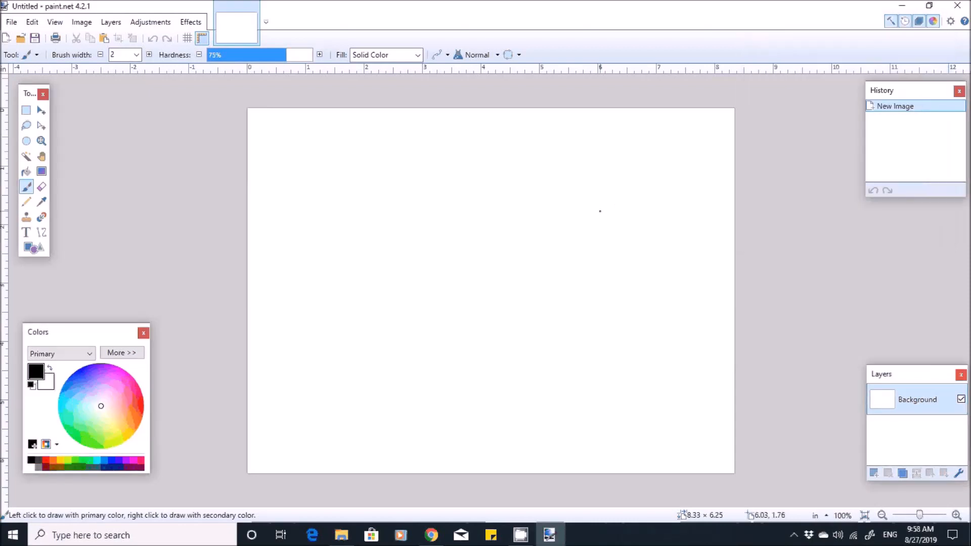
- Switch to paint.net and start a new image with a resolution of 300 pixels/inch
{"action": "left_click", "coordinate": [600, 211]}
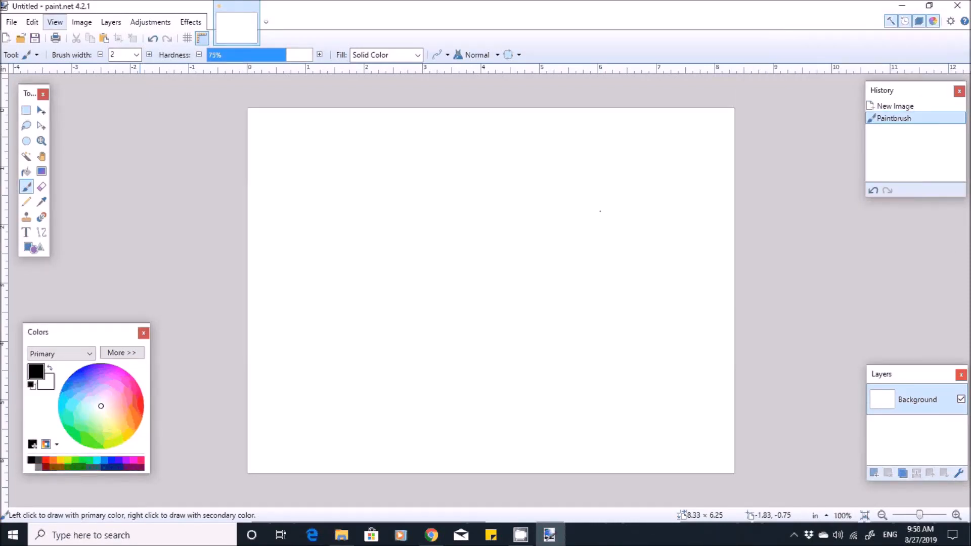
{"action": "left_click", "coordinate": [12, 22]}
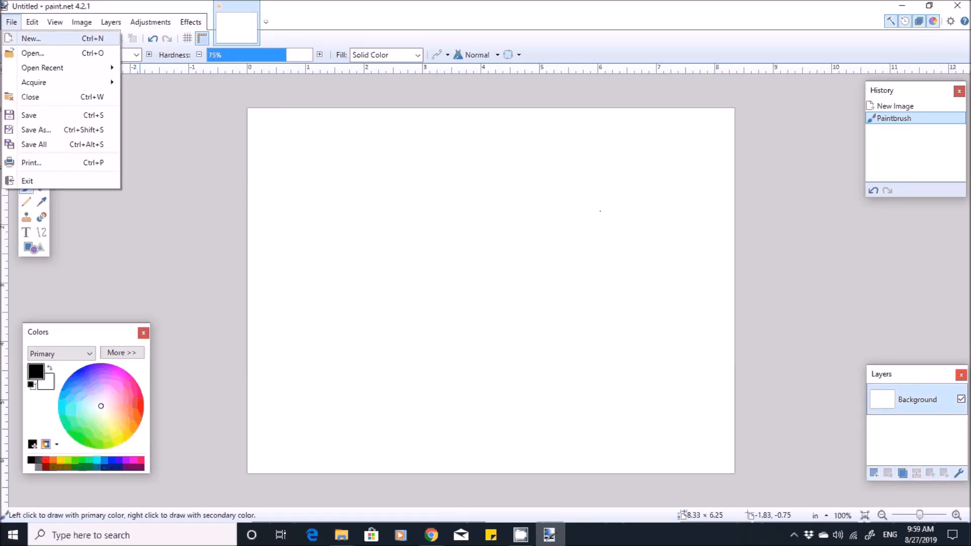
{"action": "left_click", "coordinate": [30, 38]}
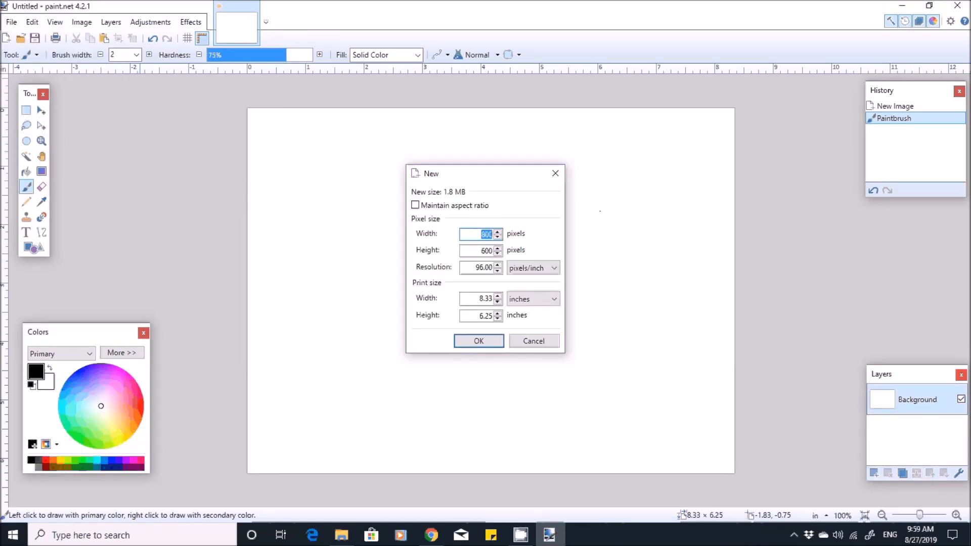
{"action": "left_click", "coordinate": [492, 267]}
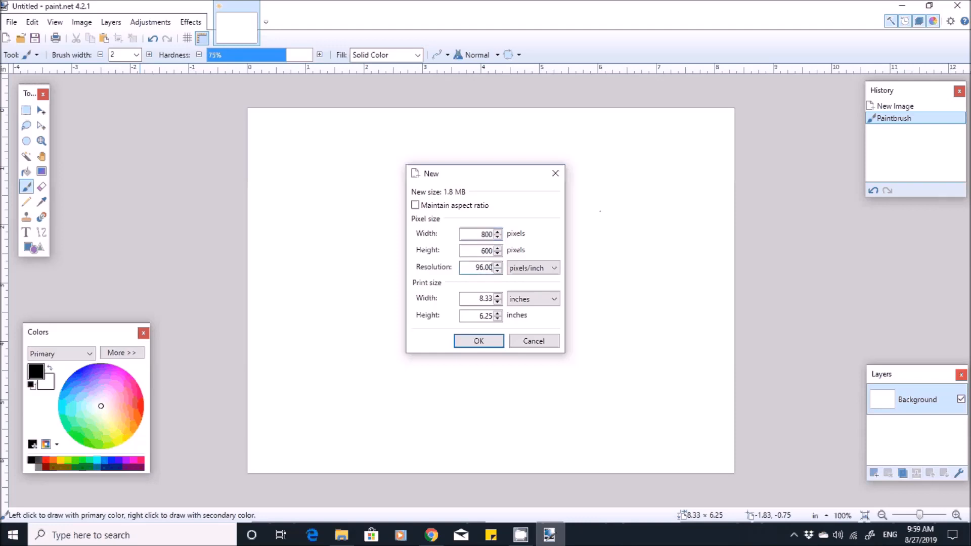
{"action": "key", "text": "BackSpace"}
{"action": "key", "text": "BackSpace"}
{"action": "key", "text": "BackSpace"}
{"action": "key", "text": "BackSpace"}
{"action": "key", "text": "BackSpace"}
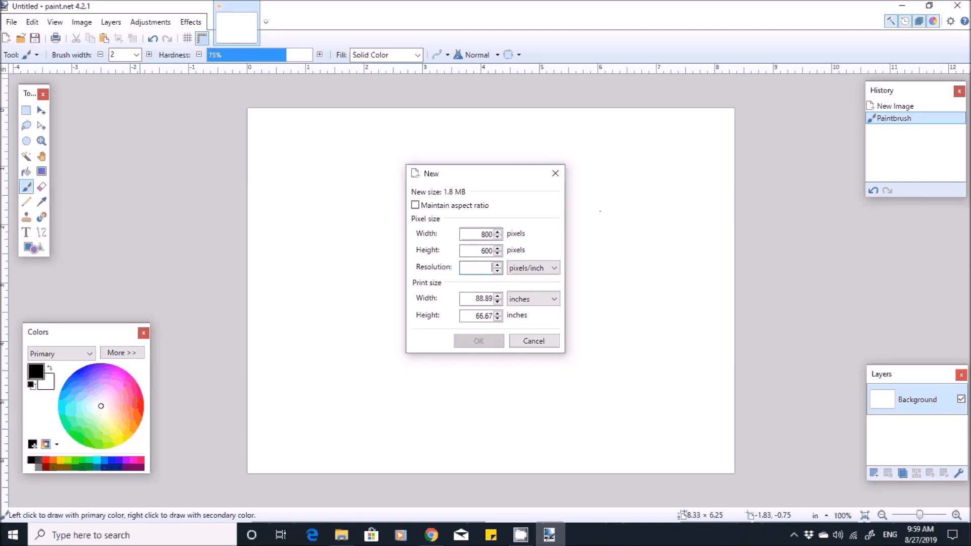
{"action": "type", "text": "300"}
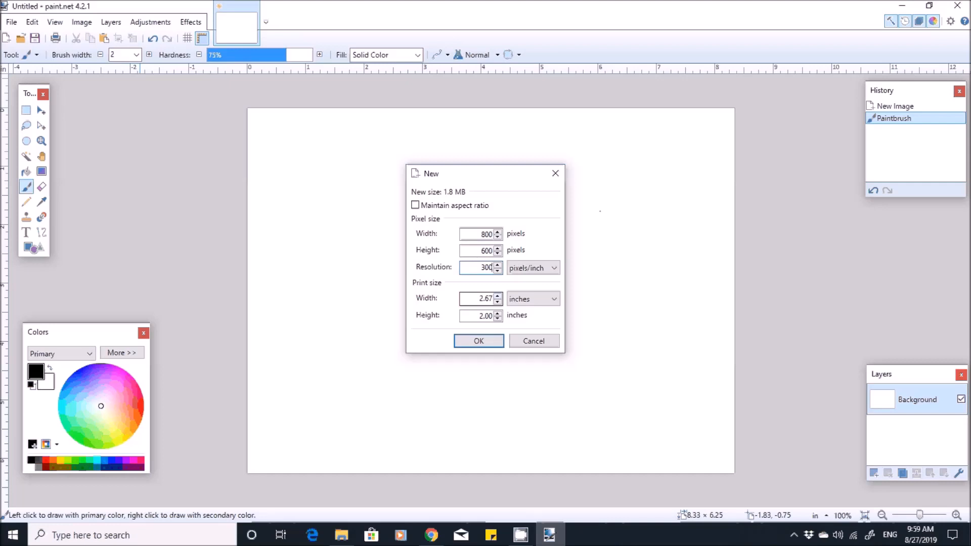
- Set the print size to 8.125 inches wide by 10.250 inches high and create the blank image
{"action": "left_click", "coordinate": [492, 299]}
{"action": "key", "text": "BackSpace"}
{"action": "key", "text": "BackSpace"}
{"action": "key", "text": "BackSpace"}
{"action": "key", "text": "BackSpace"}
{"action": "type", "text": "8.125"}
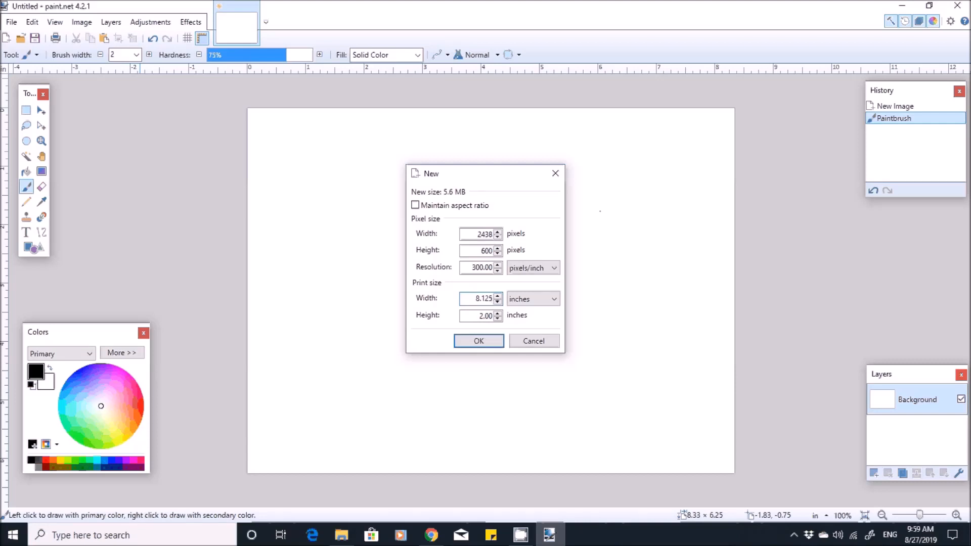
{"action": "left_click", "coordinate": [492, 315]}
{"action": "key", "text": "BackSpace"}
{"action": "key", "text": "BackSpace"}
{"action": "key", "text": "BackSpace"}
{"action": "key", "text": "BackSpace"}
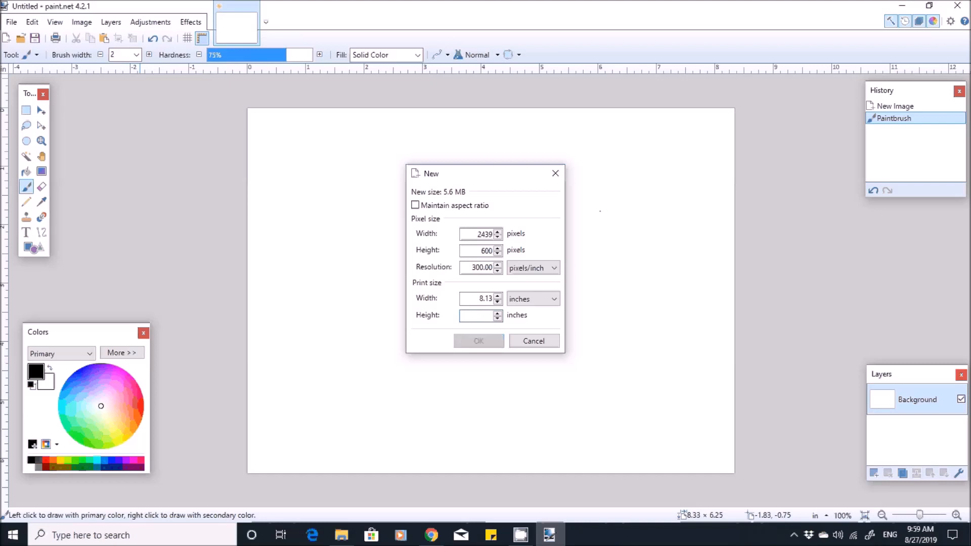
{"action": "type", "text": "10.2"}
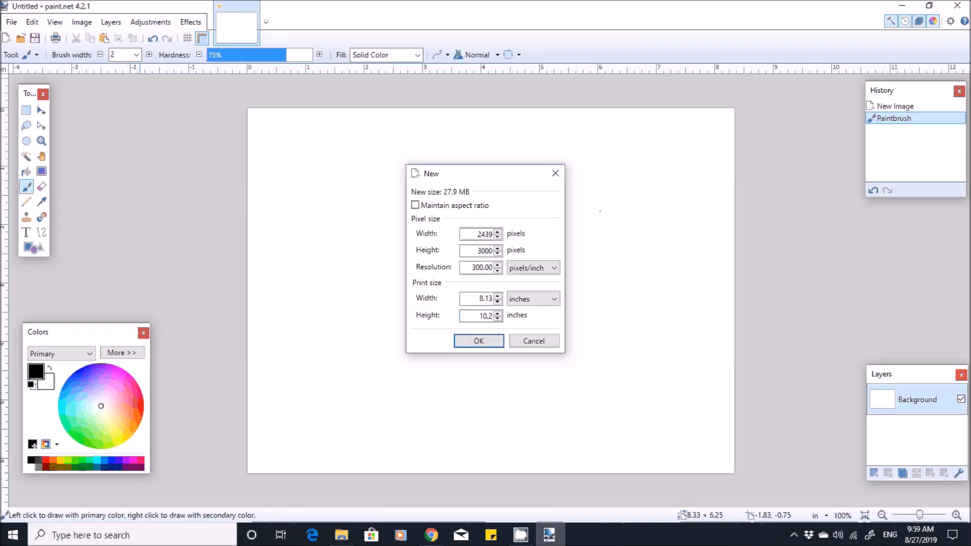
{"action": "type", "text": "50"}
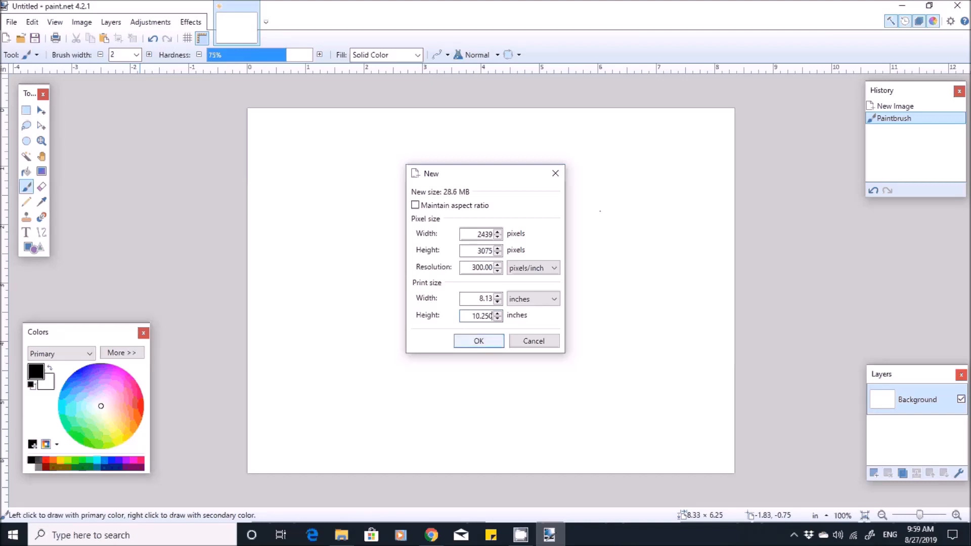
{"action": "key", "text": "Return"}
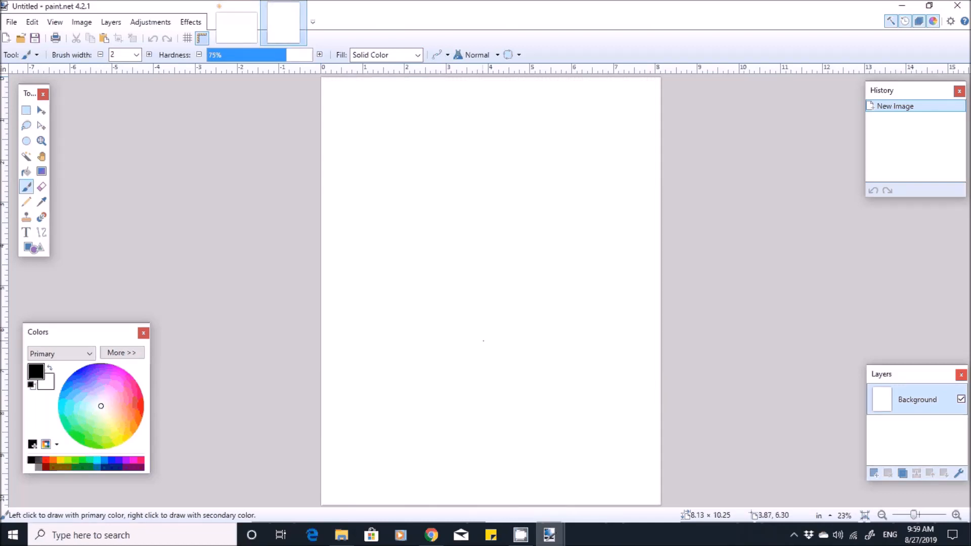
- Start saving the blank page under a new name in the 1 TEMP folder and choose JPEG as the file type
{"action": "left_click", "coordinate": [11, 22]}
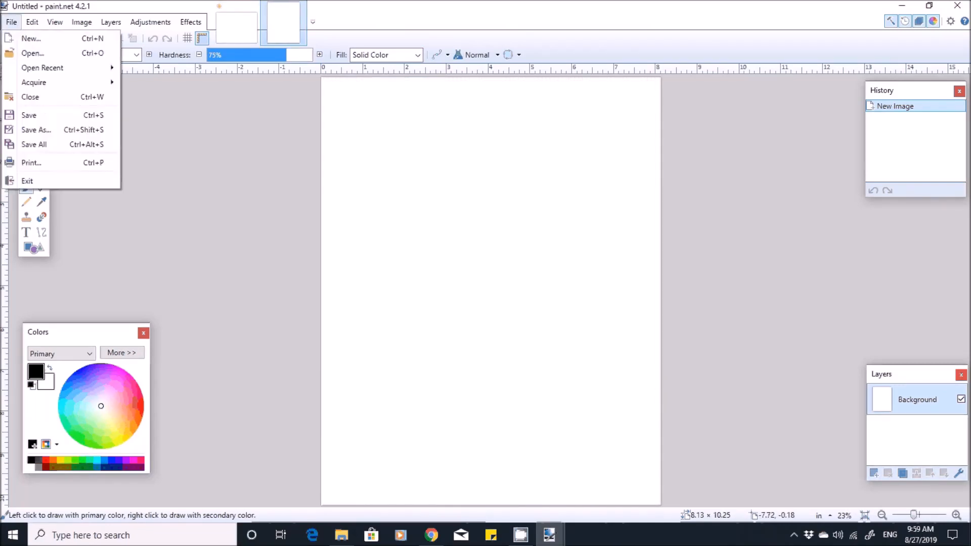
{"action": "left_click", "coordinate": [37, 130]}
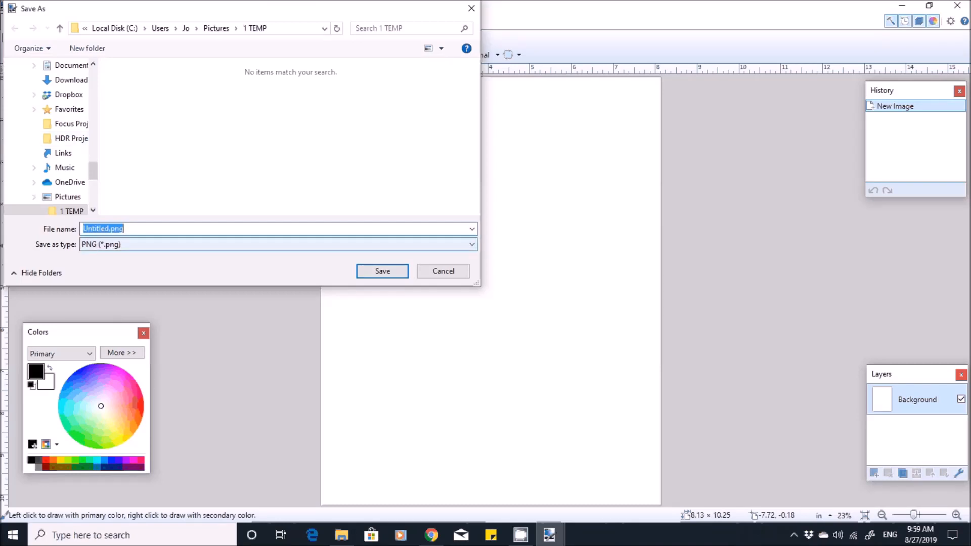
{"action": "left_click", "coordinate": [278, 245]}
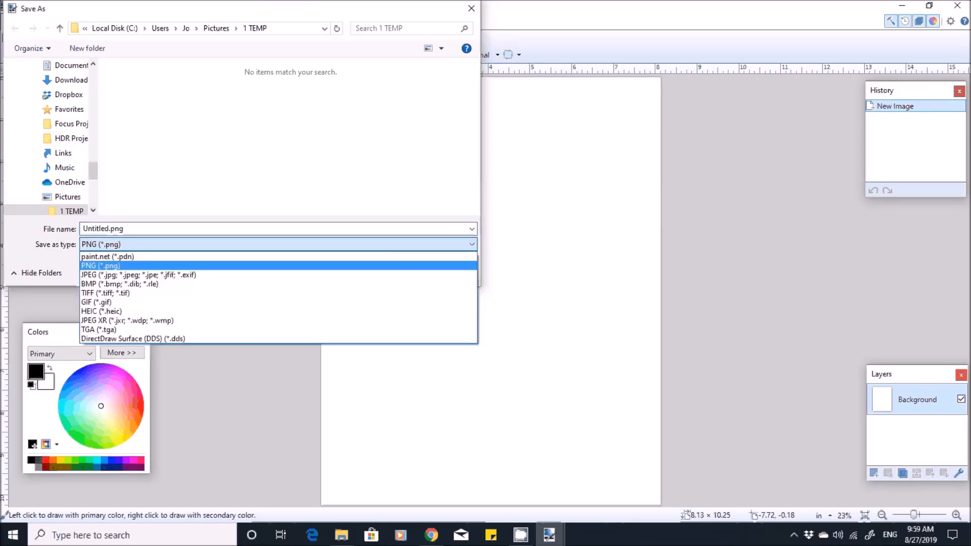
{"action": "left_click", "coordinate": [139, 275]}
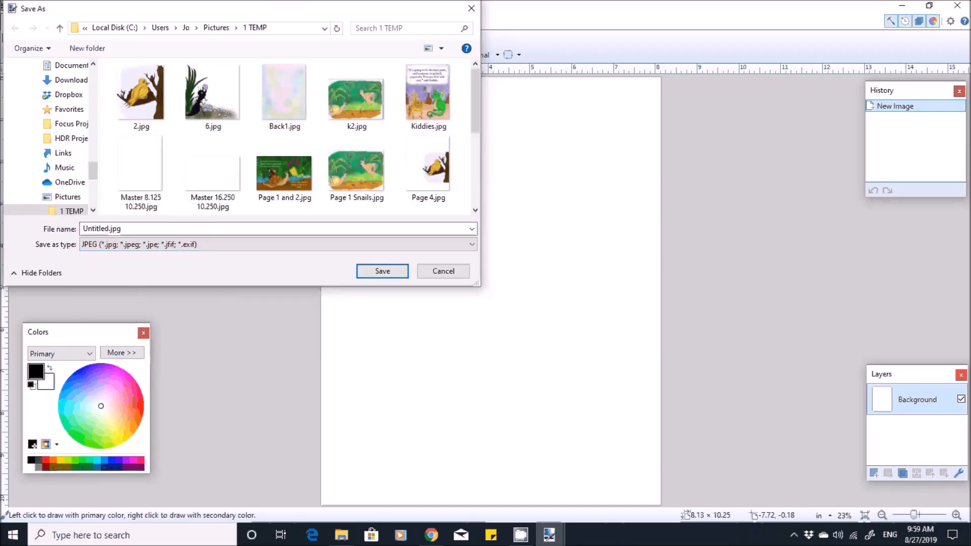
- Name the file "8.123 by 10.250 Master Page" and save it with quality 95 and 4:2:2 chroma subsampling
{"action": "left_click", "coordinate": [136, 229]}
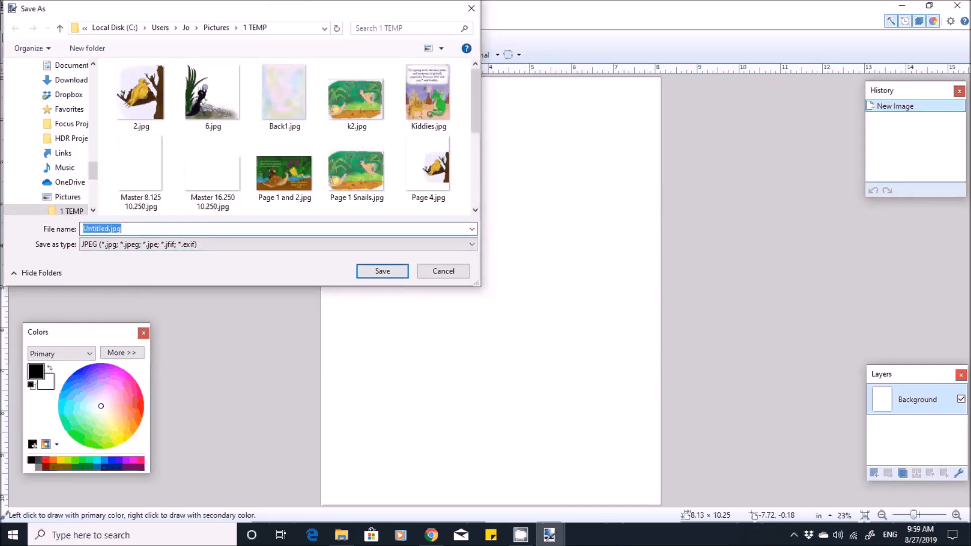
{"action": "type", "text": "8.123 by 10.250 Master Page"}
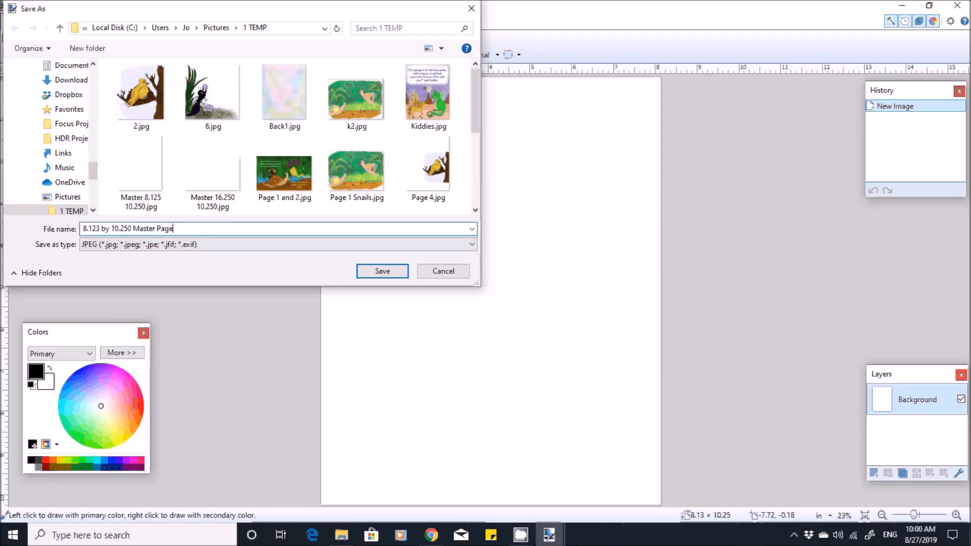
{"action": "left_click", "coordinate": [382, 271]}
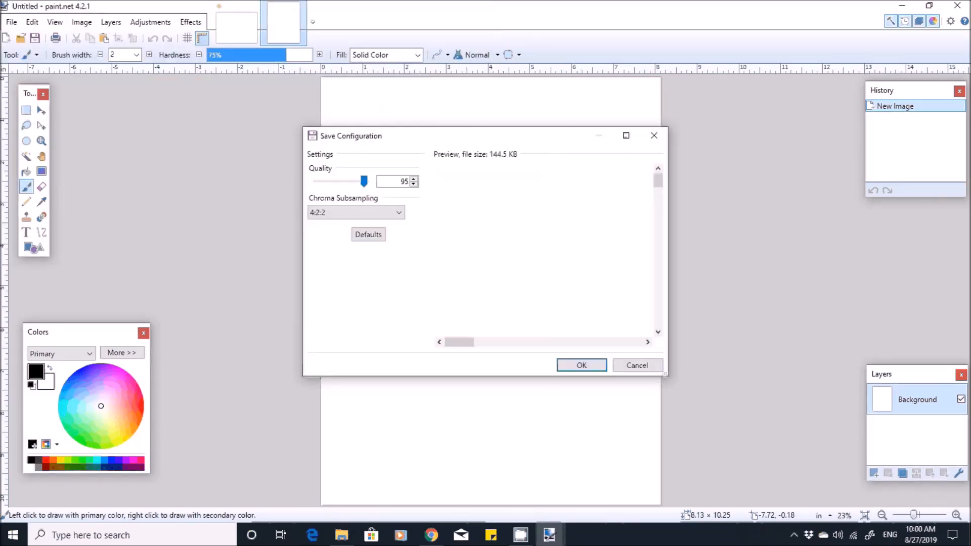
{"action": "left_click", "coordinate": [581, 365]}
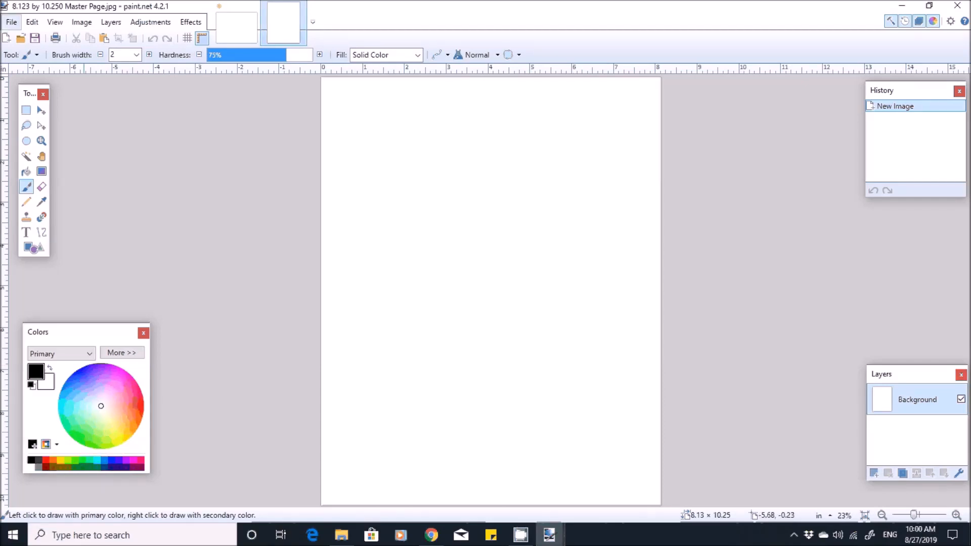
- Open "8.123 by 10.250 Master Page.jpg" from the 1 TEMP folder and add a new layer to it
{"action": "left_click", "coordinate": [11, 22]}
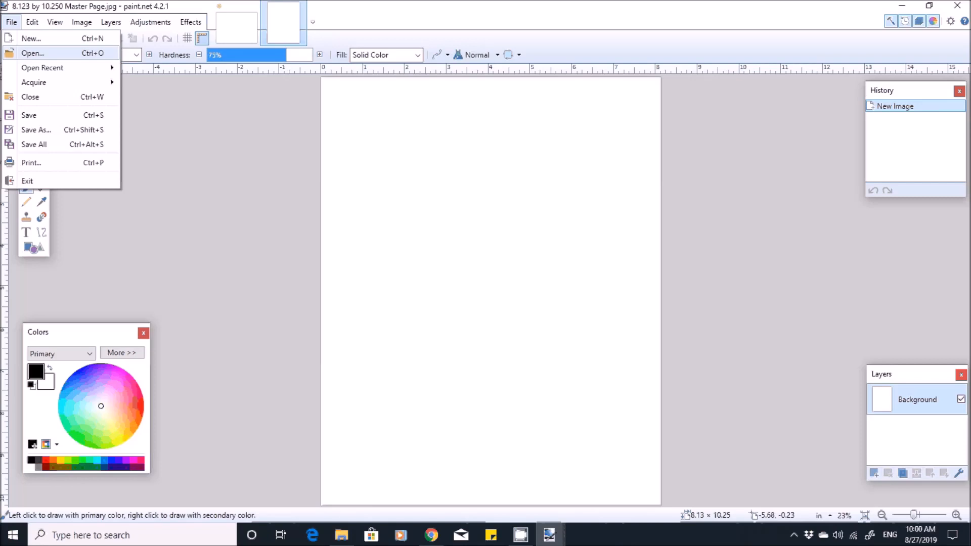
{"action": "left_click", "coordinate": [33, 53]}
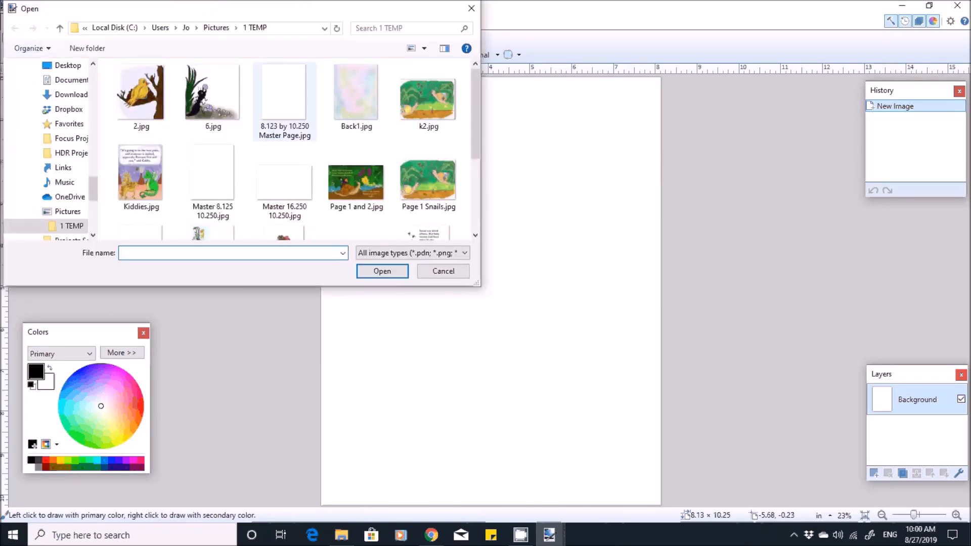
{"action": "double_click", "coordinate": [283, 102]}
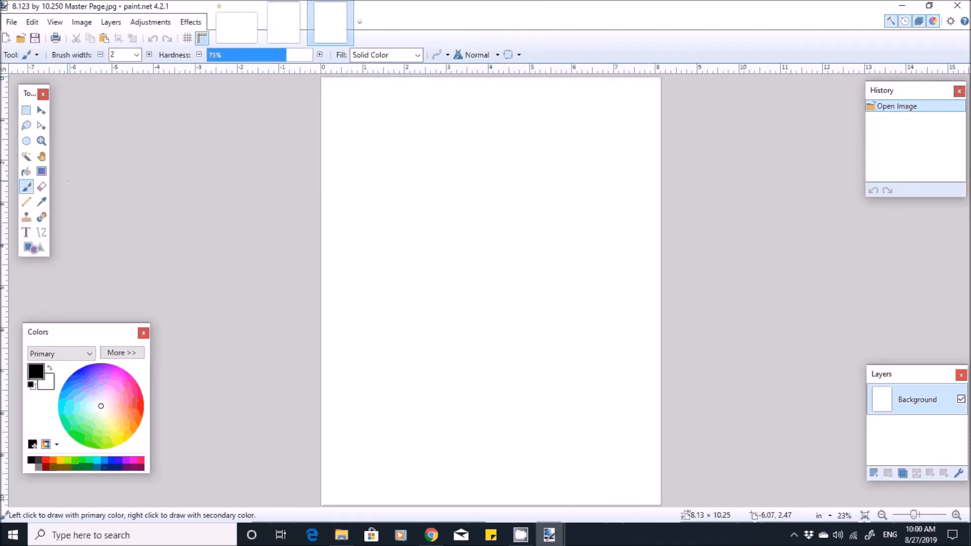
{"action": "left_click", "coordinate": [111, 22]}
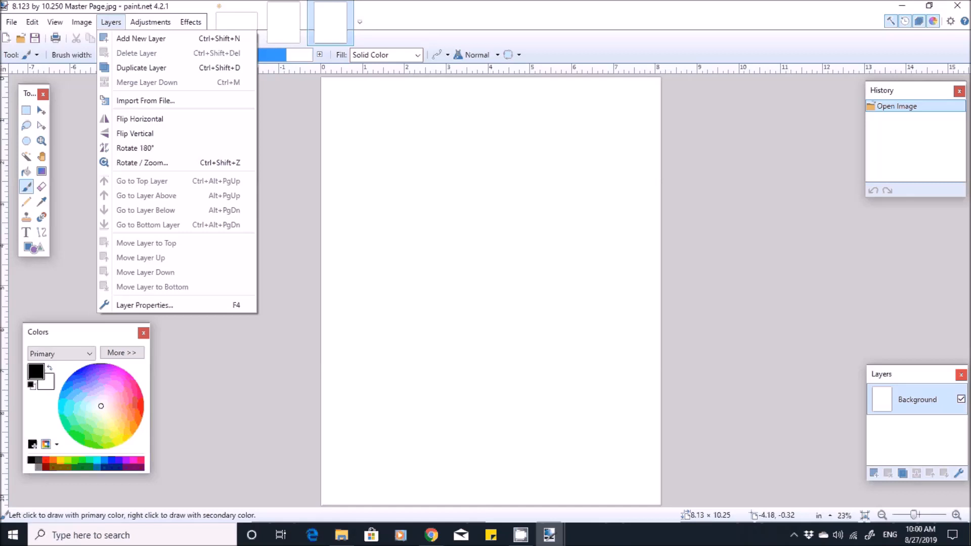
{"action": "left_click", "coordinate": [140, 38]}
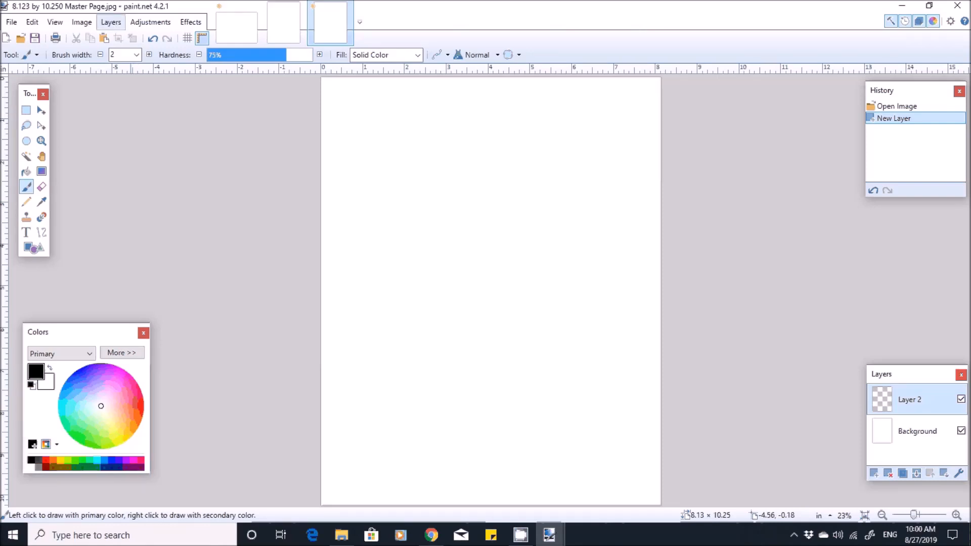
- Import the bird illustration 2.jpg from the 1 TEMP folder into the master page as a layer
{"action": "left_click", "coordinate": [111, 22]}
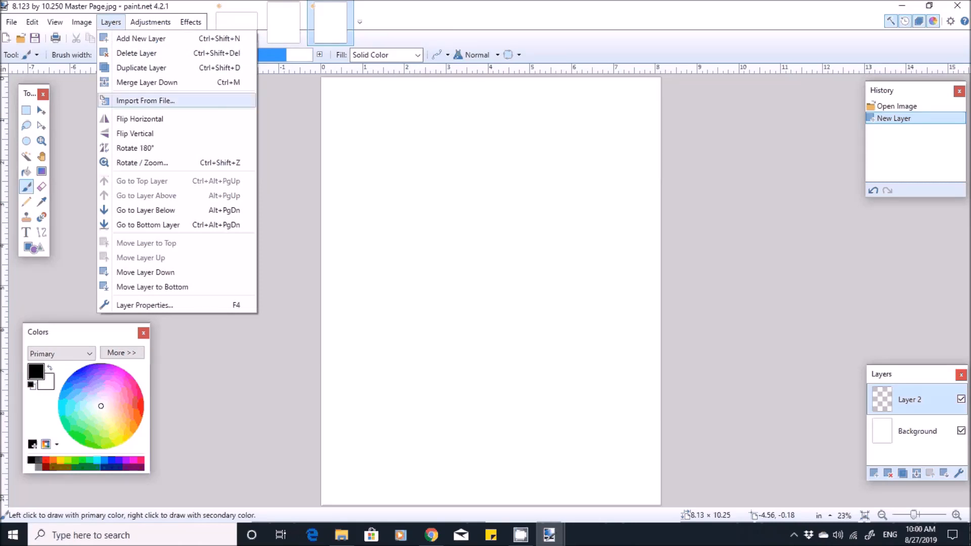
{"action": "left_click", "coordinate": [146, 100]}
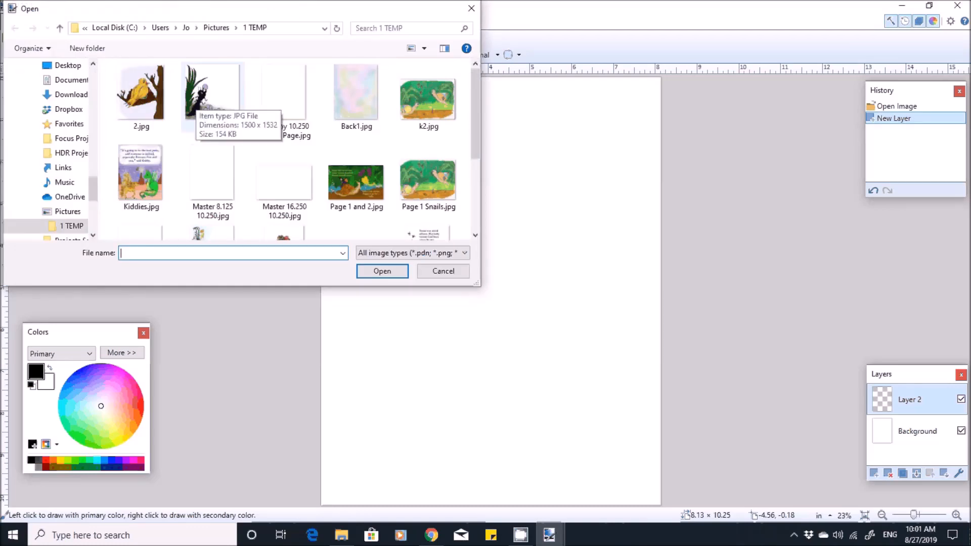
{"action": "double_click", "coordinate": [141, 95]}
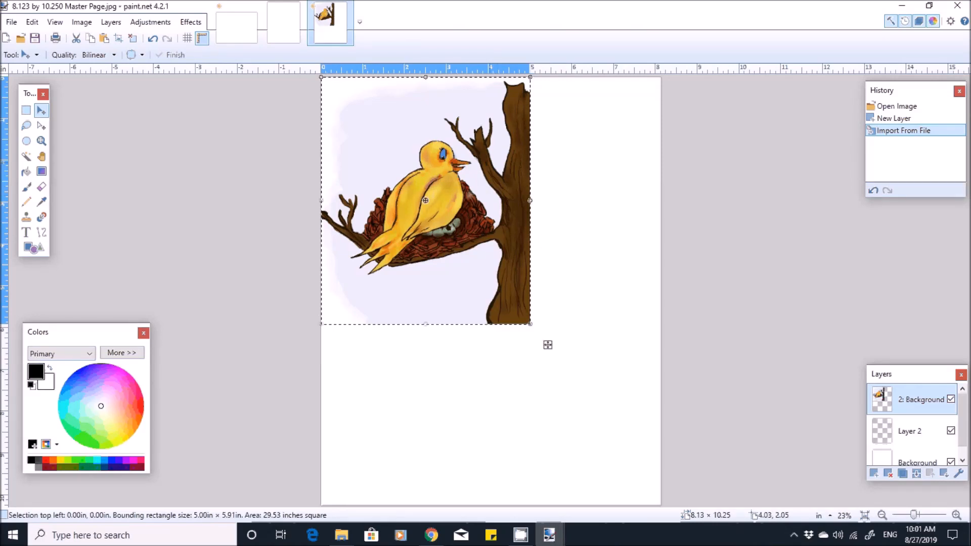
- Move the imported bird illustration to about 2.84 in across and 0.57 in down the page, and flip its layer horizontally
{"action": "left_click_drag", "start_coordinate": [548, 345], "coordinate": [639, 536]}
{"action": "left_click_drag", "start_coordinate": [582, 336], "coordinate": [621, 354]}
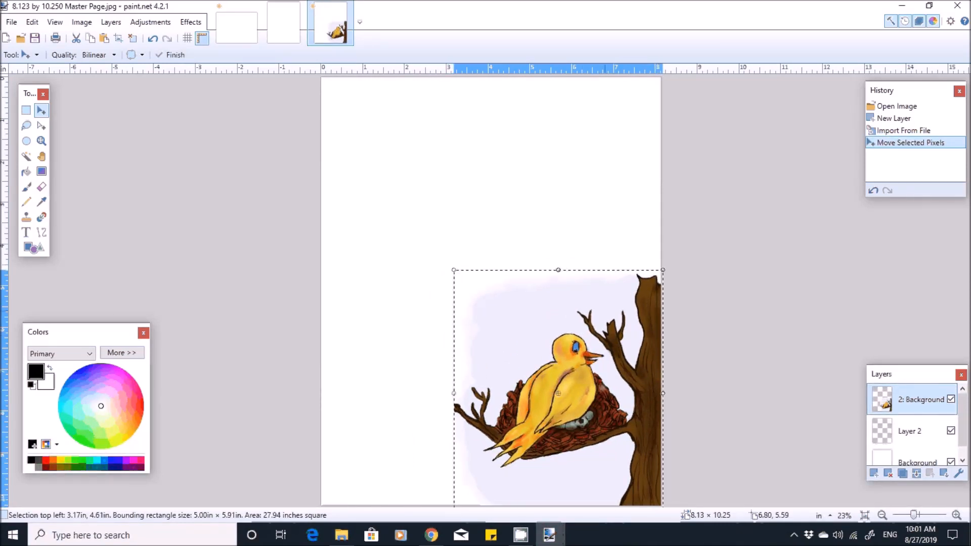
{"action": "left_click_drag", "start_coordinate": [605, 310], "coordinate": [601, 237]}
{"action": "left_click_drag", "start_coordinate": [676, 463], "coordinate": [667, 369]}
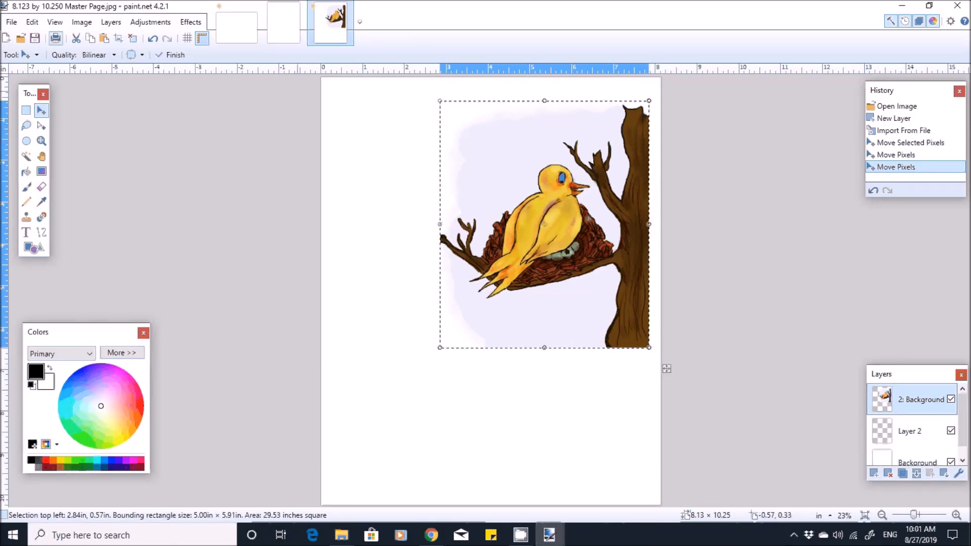
{"action": "left_click", "coordinate": [111, 22]}
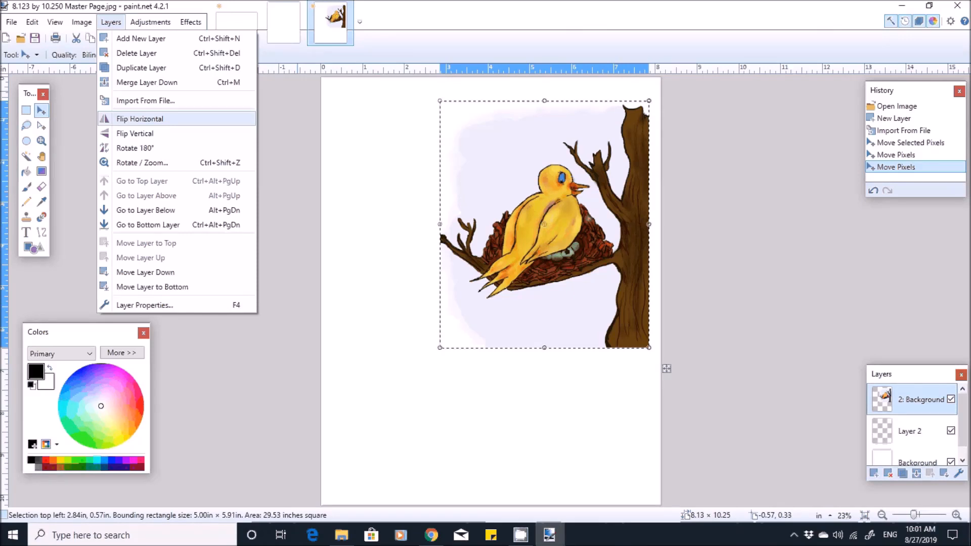
{"action": "left_click", "coordinate": [140, 119]}
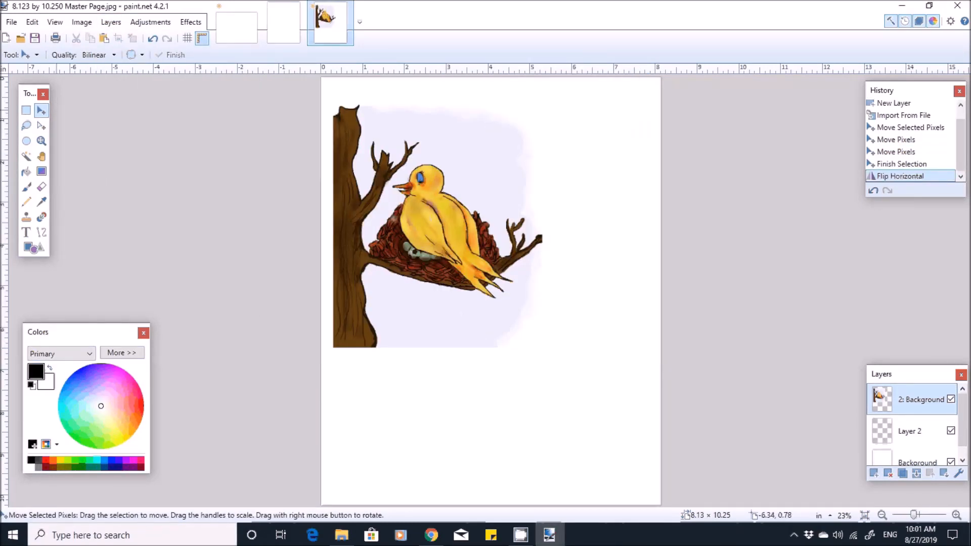
- Move the flipped illustration down against the page's left edge and scale its selection to about 7.75 by 9.98 inches
{"action": "left_click", "coordinate": [473, 155]}
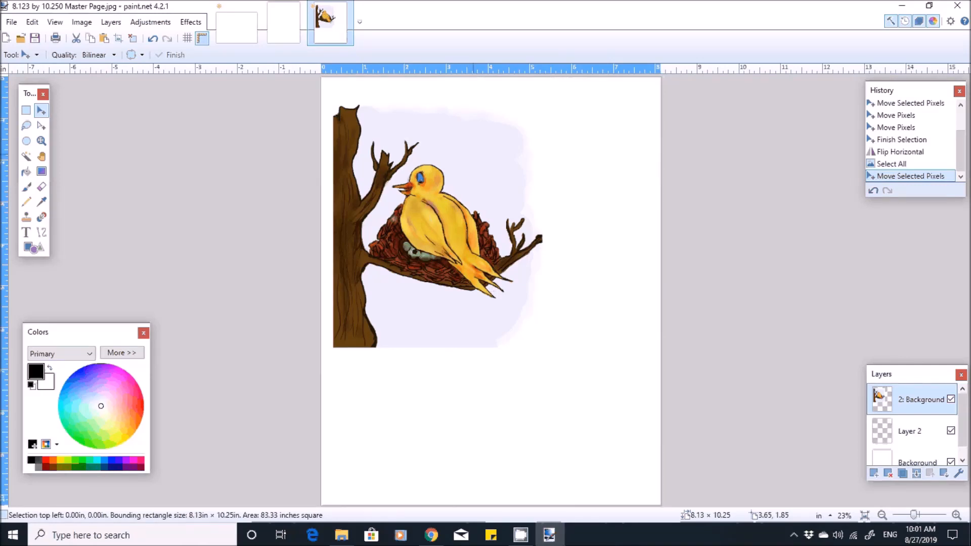
{"action": "left_click_drag", "start_coordinate": [475, 154], "coordinate": [463, 220]}
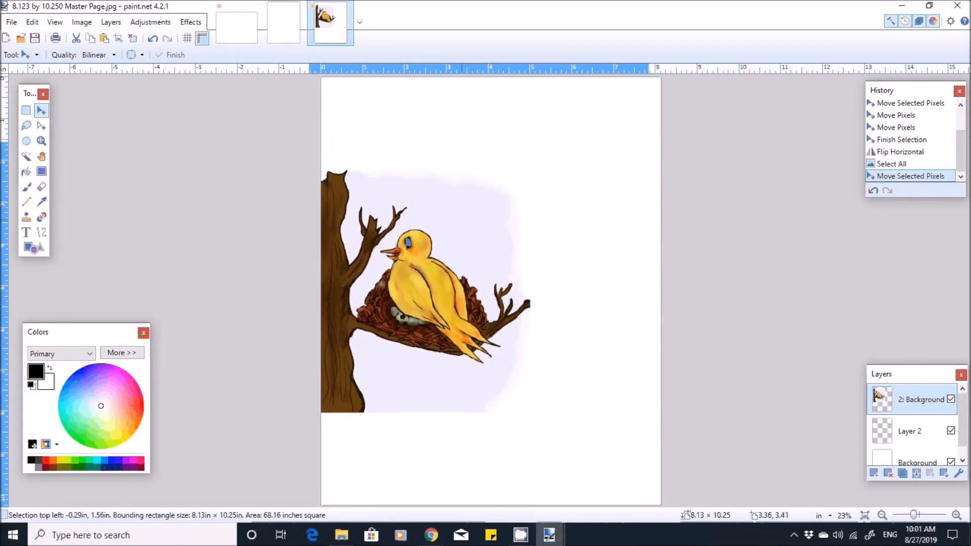
{"action": "left_click_drag", "start_coordinate": [478, 356], "coordinate": [475, 357]}
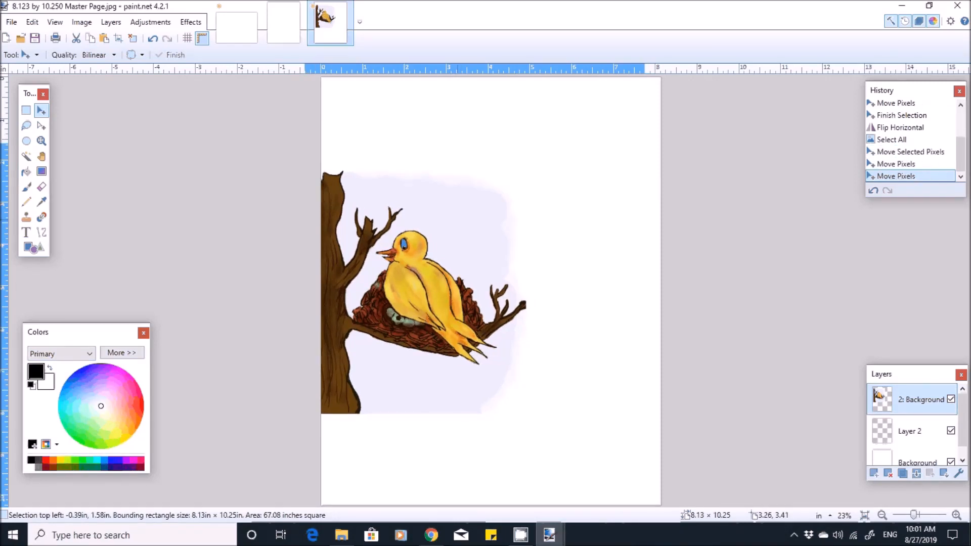
{"action": "mouse_move", "coordinate": [644, 143]}
{"action": "left_mouse_down"}
{"action": "mouse_move", "coordinate": [615, 164]}
{"action": "mouse_move", "coordinate": [628, 154]}
{"action": "left_mouse_up"}
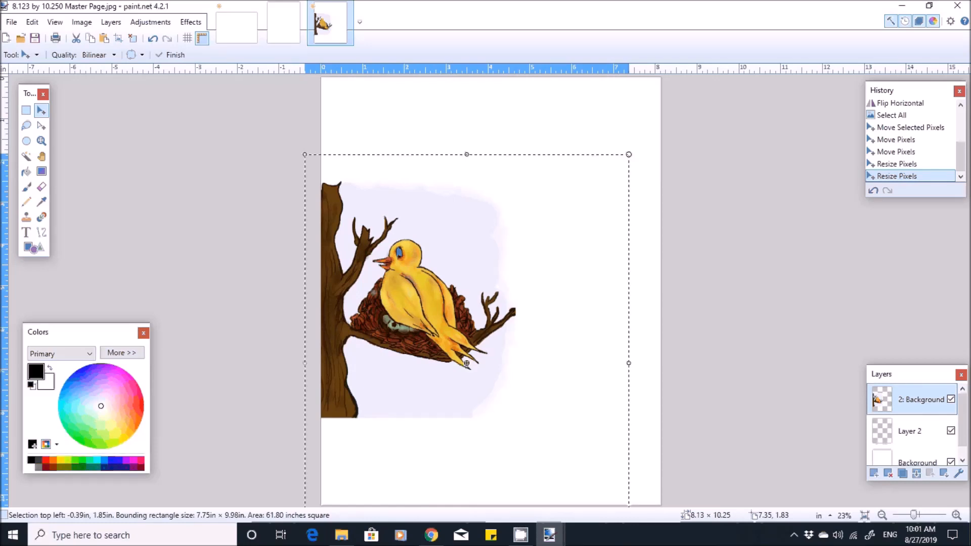
{"action": "left_click_drag", "start_coordinate": [567, 199], "coordinate": [566, 202]}
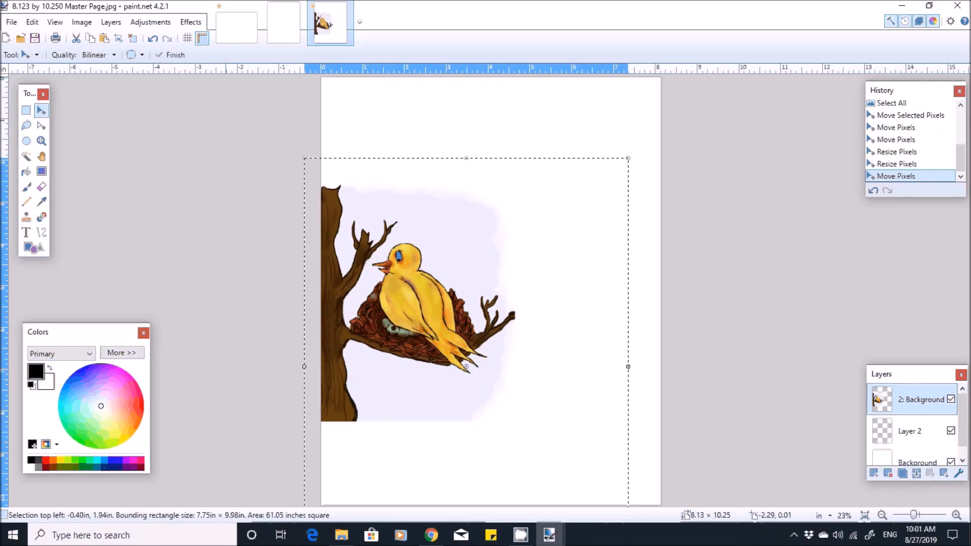
- Start saving the bird page under a new name in the 1 TEMP folder and choose JPEG as the file type
{"action": "left_click", "coordinate": [11, 22]}
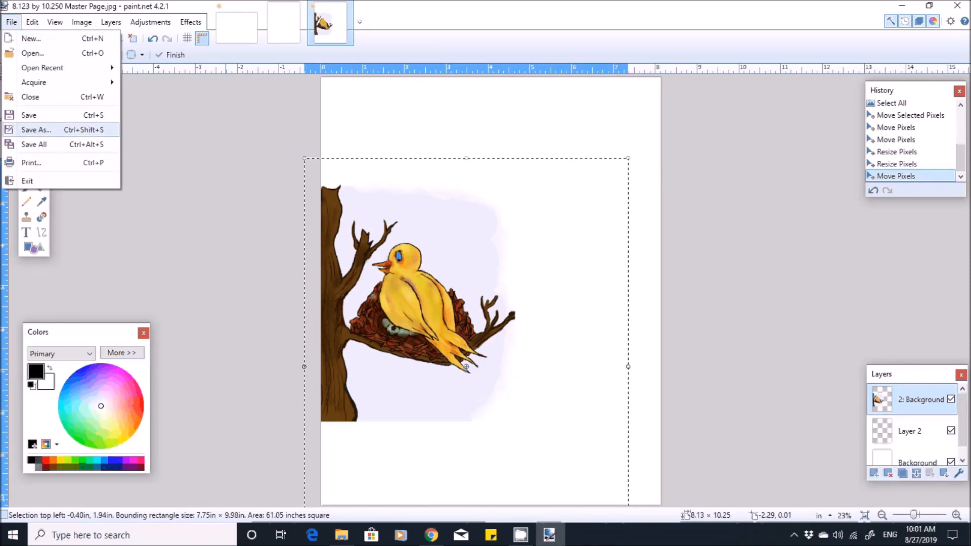
{"action": "left_click", "coordinate": [36, 129]}
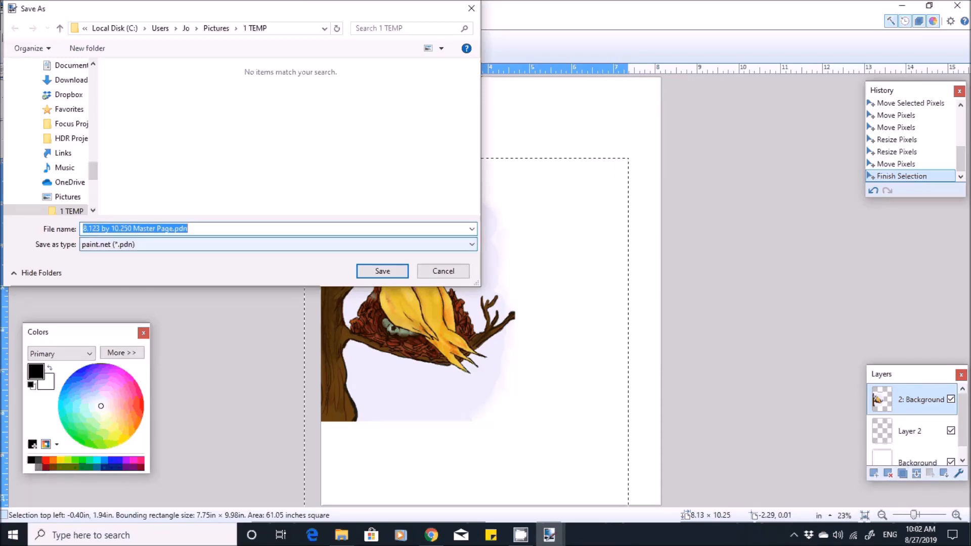
{"action": "left_click", "coordinate": [278, 245]}
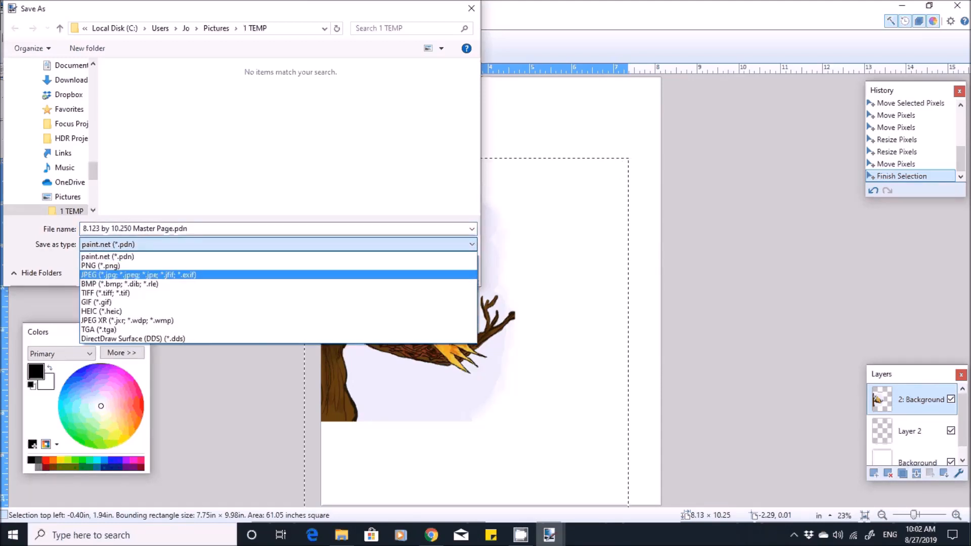
{"action": "left_click", "coordinate": [203, 274]}
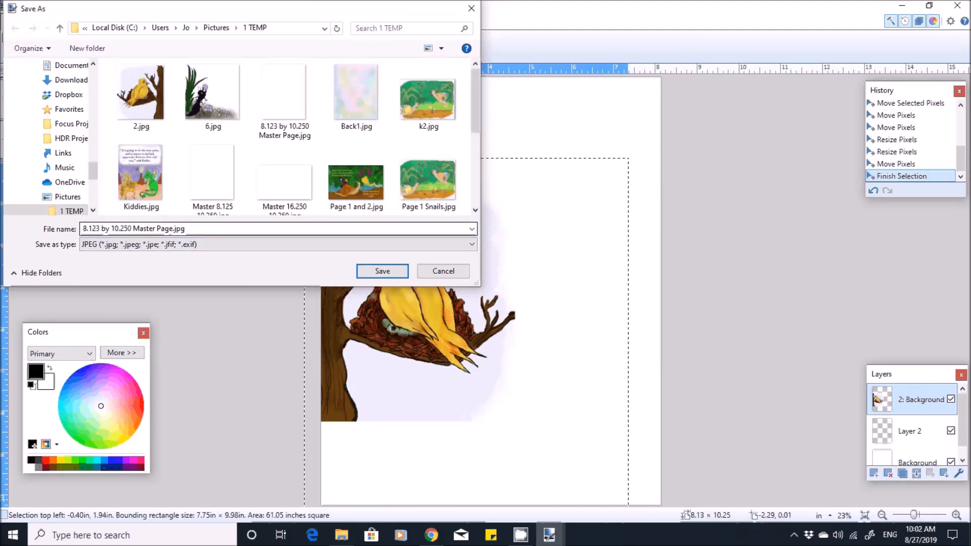
- Name the file "Page 1" and save it with quality 95 and 4:2:2 chroma subsampling, flattening the image
{"action": "key", "text": "ctrl+a"}
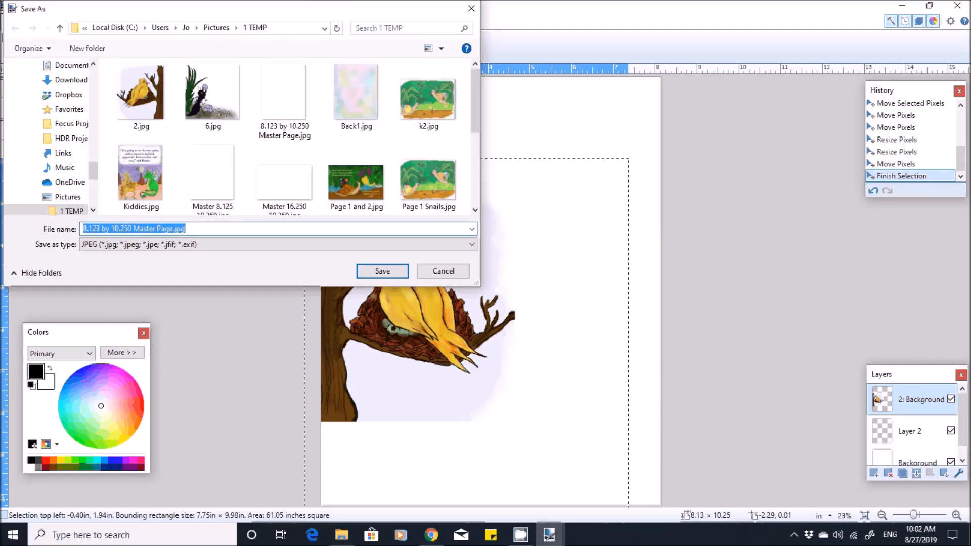
{"action": "type", "text": "Pag"}
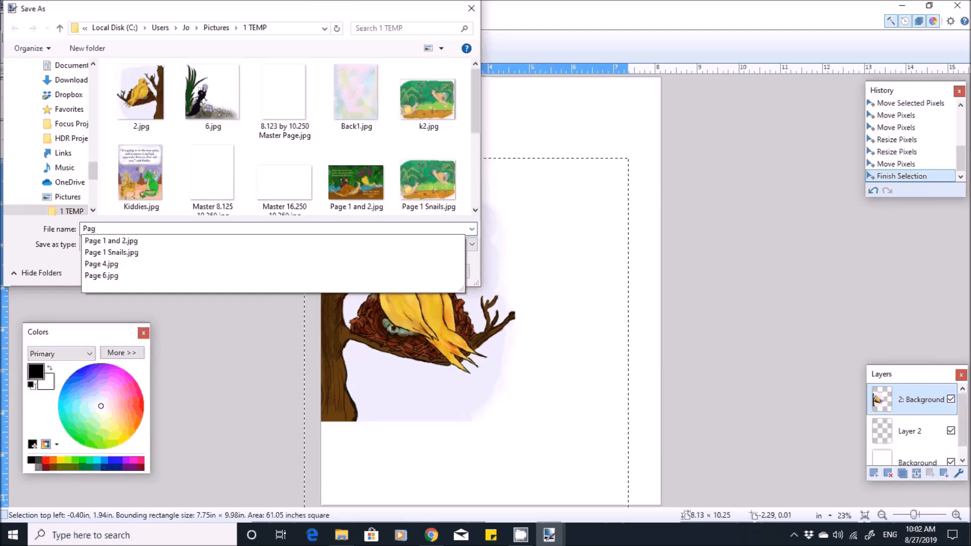
{"action": "type", "text": "e"}
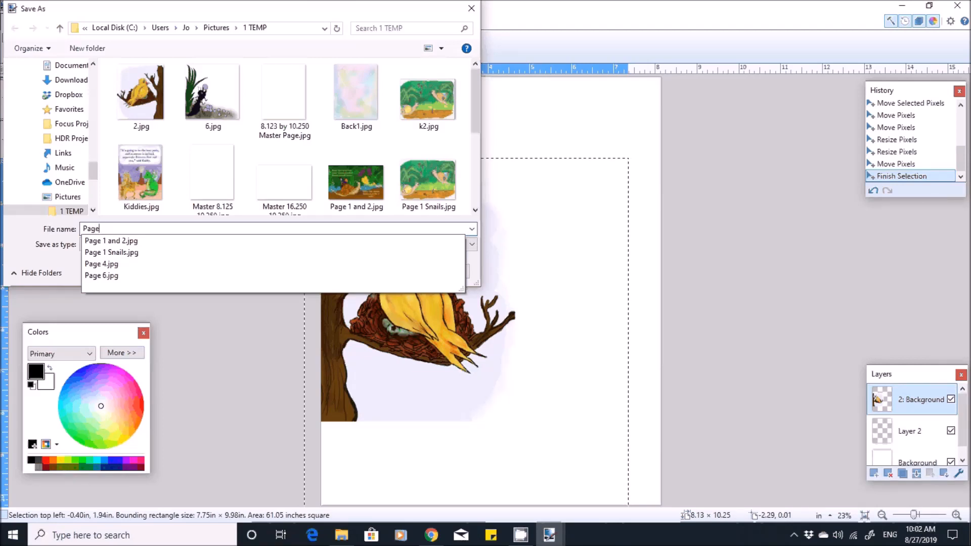
{"action": "type", "text": " 1"}
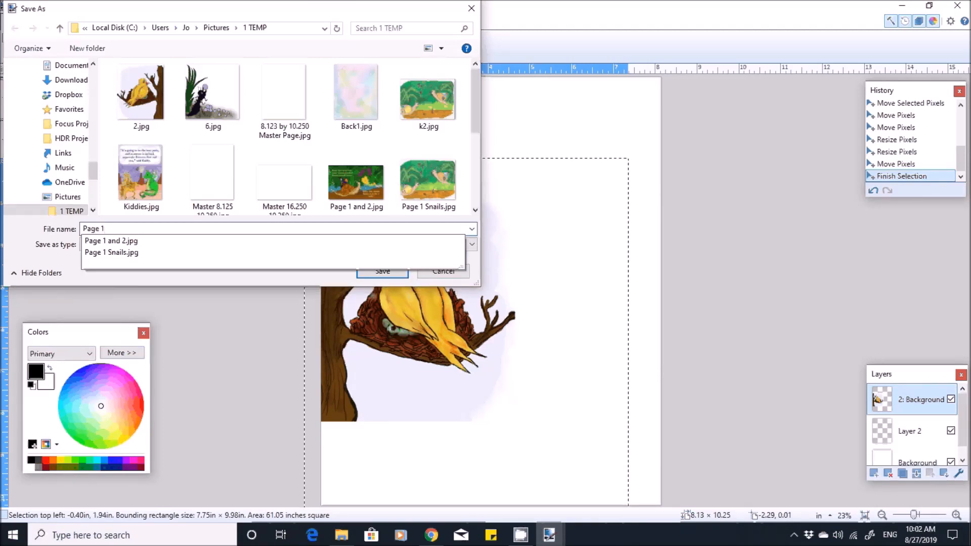
{"action": "left_click", "coordinate": [382, 273]}
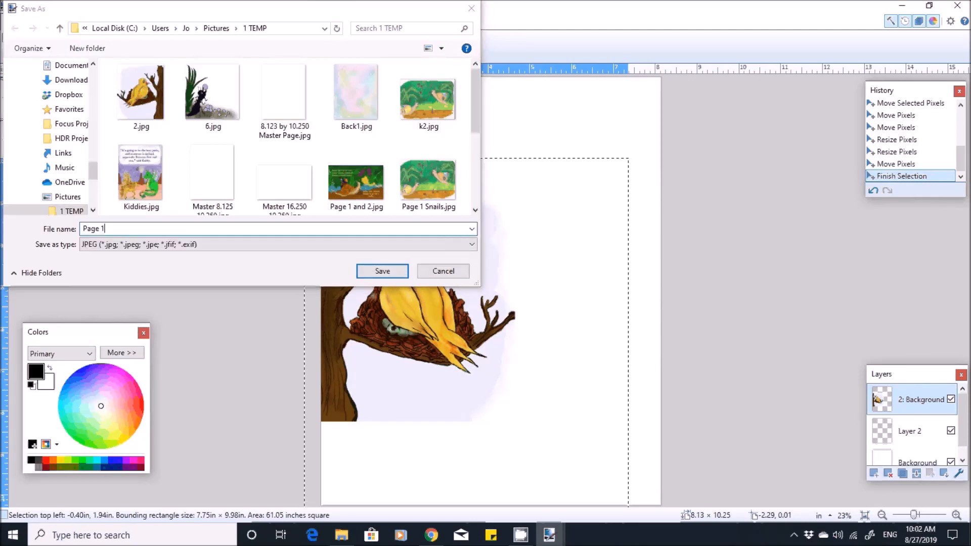
{"action": "left_click", "coordinate": [383, 271]}
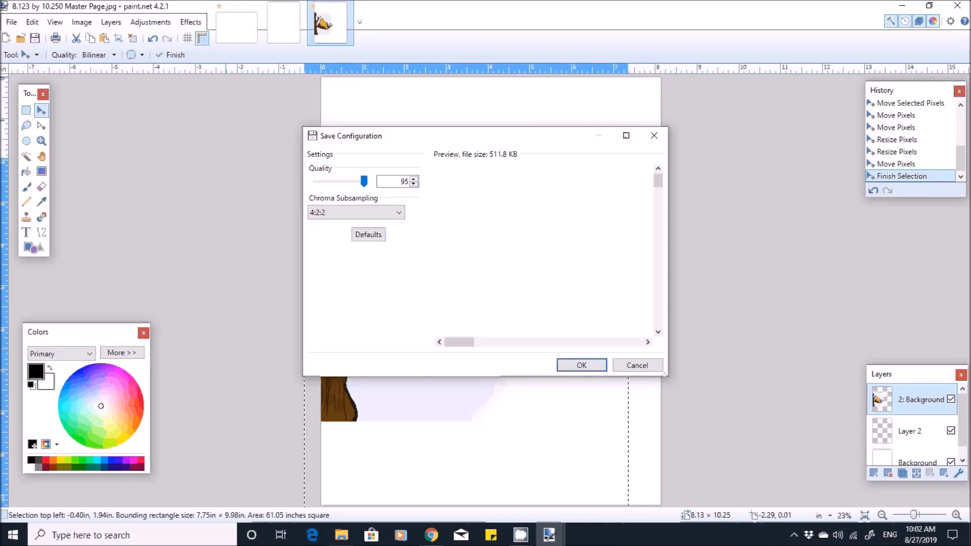
{"action": "key", "text": "Return"}
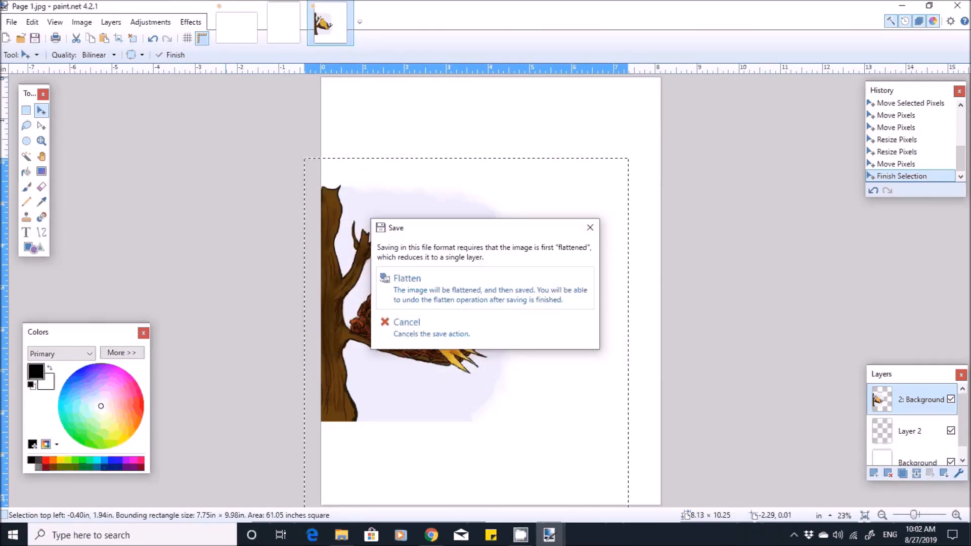
{"action": "left_click", "coordinate": [485, 288]}
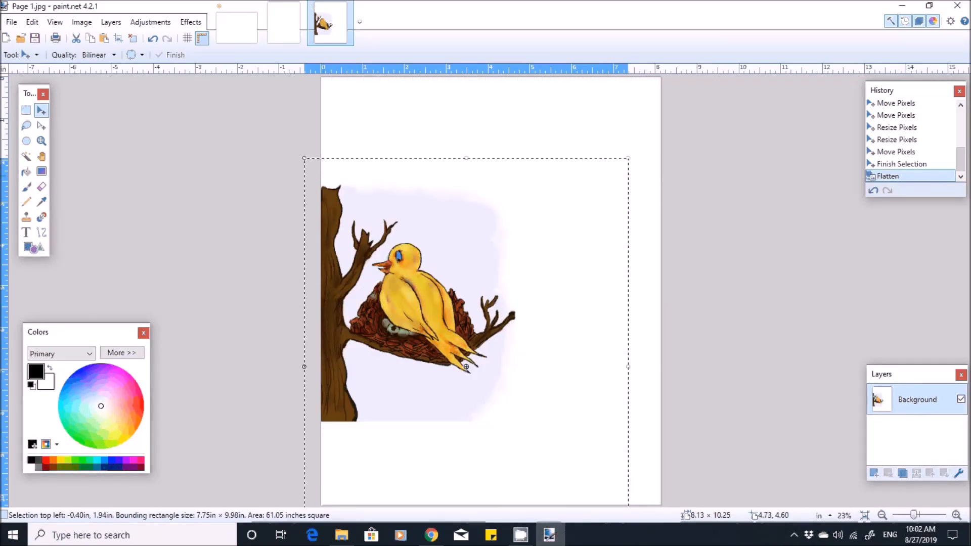
- Open the double-page master "Master 16.250 10.250.jpg" from the 1 TEMP folder
{"action": "left_click", "coordinate": [12, 22]}
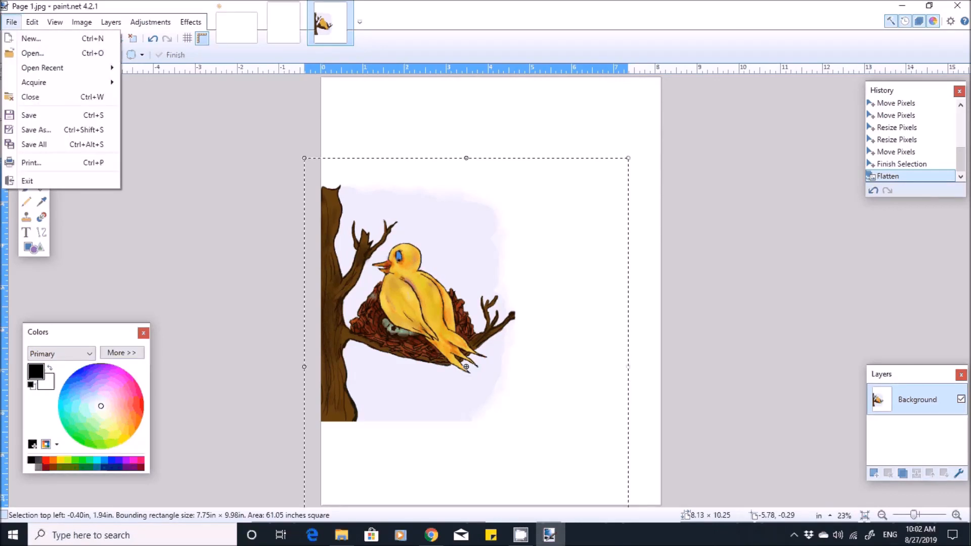
{"action": "left_click", "coordinate": [32, 53]}
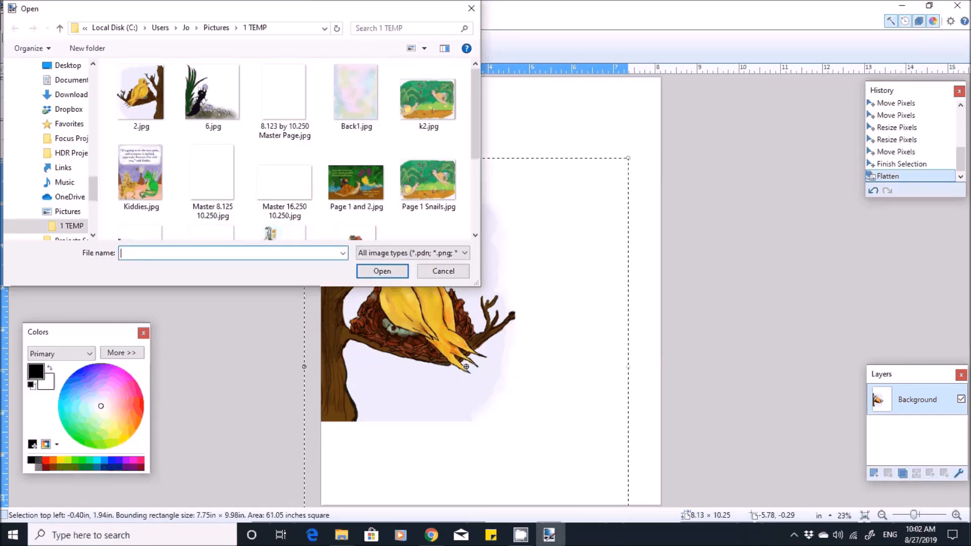
{"action": "double_click", "coordinate": [284, 182]}
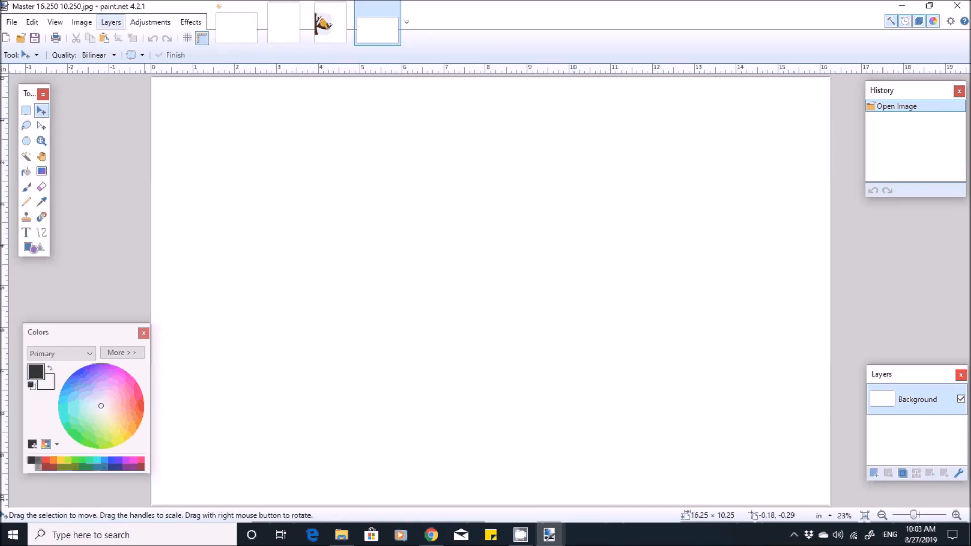
- Import Snail.jpg from the 1 TEMP folder as a new layer on the double-page master
{"action": "left_click", "coordinate": [111, 22]}
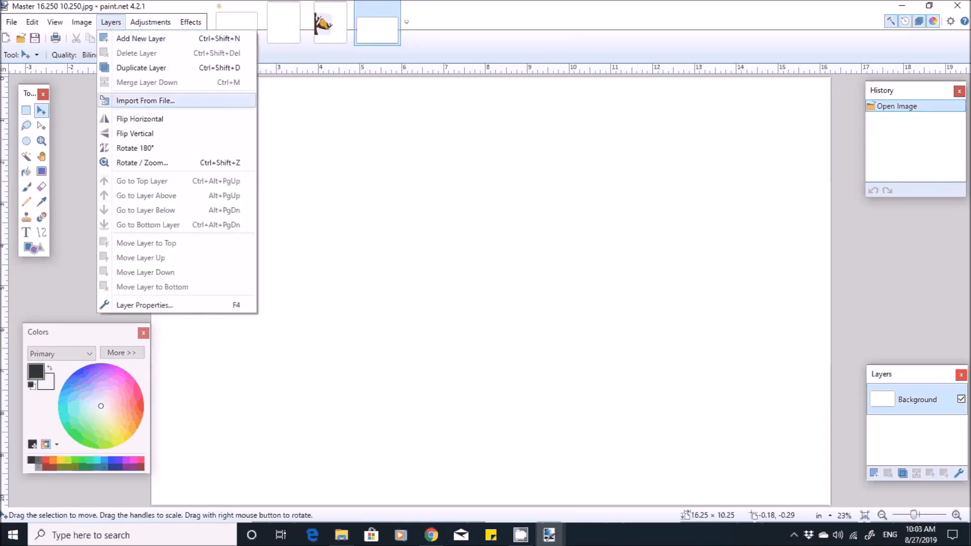
{"action": "left_click", "coordinate": [145, 100]}
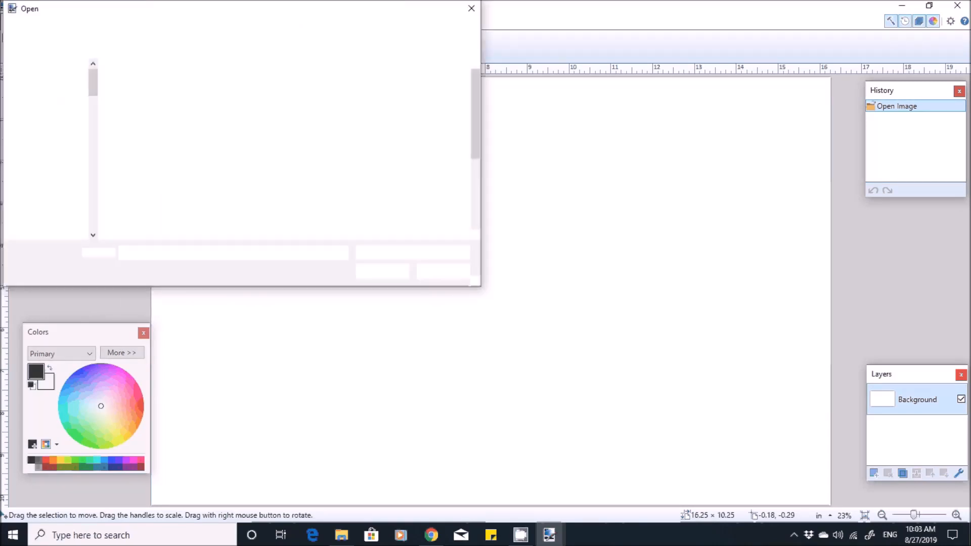
{"action": "scroll", "coordinate": [283, 212], "scroll_direction": "down", "scroll_amount": 1}
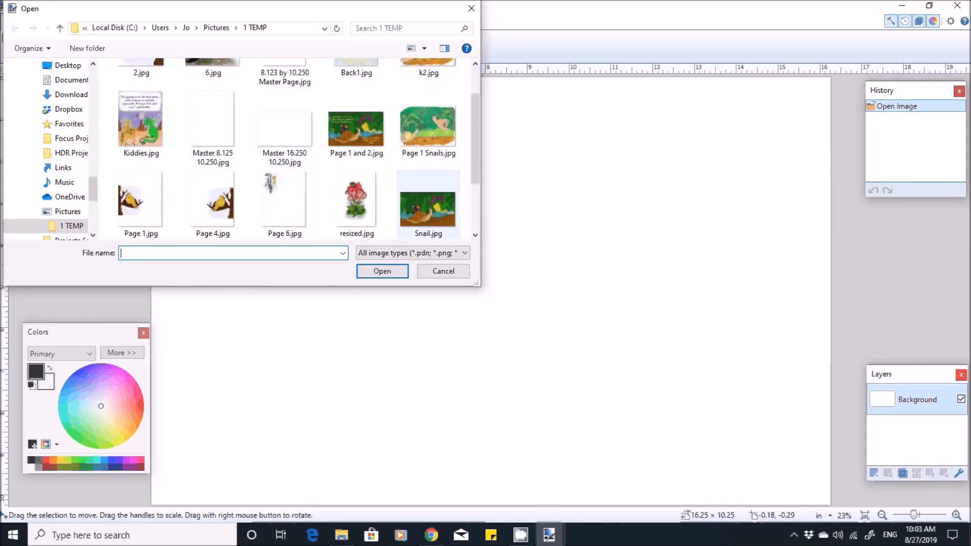
{"action": "scroll", "coordinate": [429, 231], "scroll_direction": "down", "scroll_amount": 1}
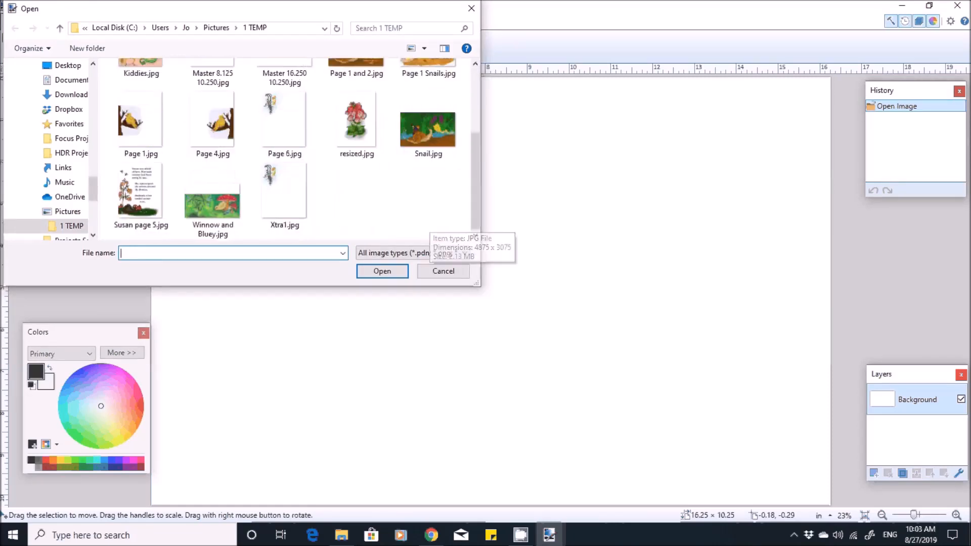
{"action": "double_click", "coordinate": [427, 129]}
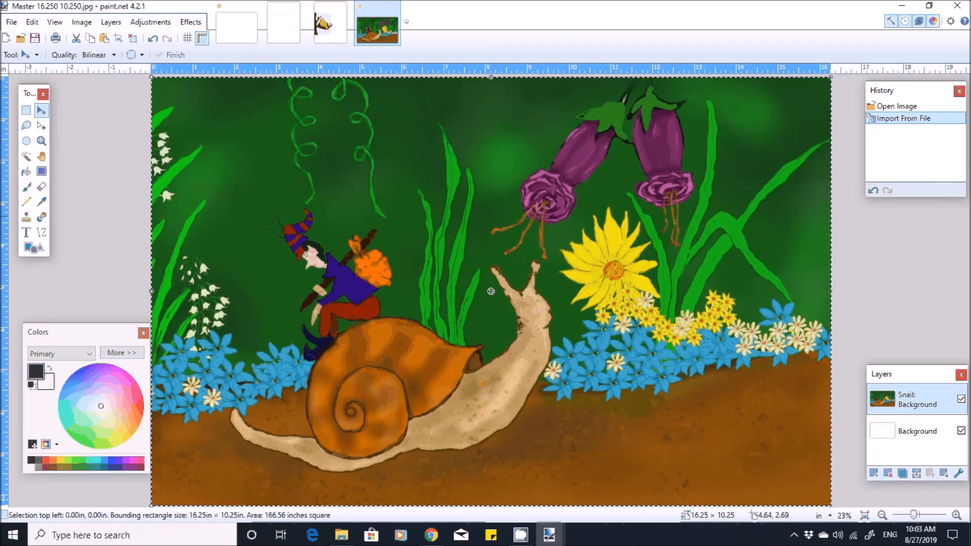
- Start saving the snail spread in the 1 TEMP folder and choose JPEG as the file type
{"action": "left_click", "coordinate": [11, 22]}
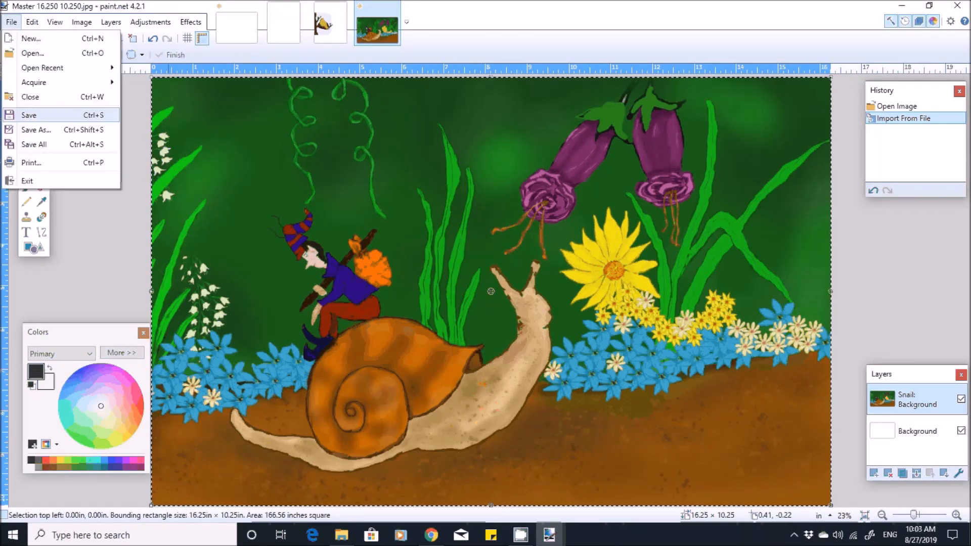
{"action": "left_click", "coordinate": [29, 115]}
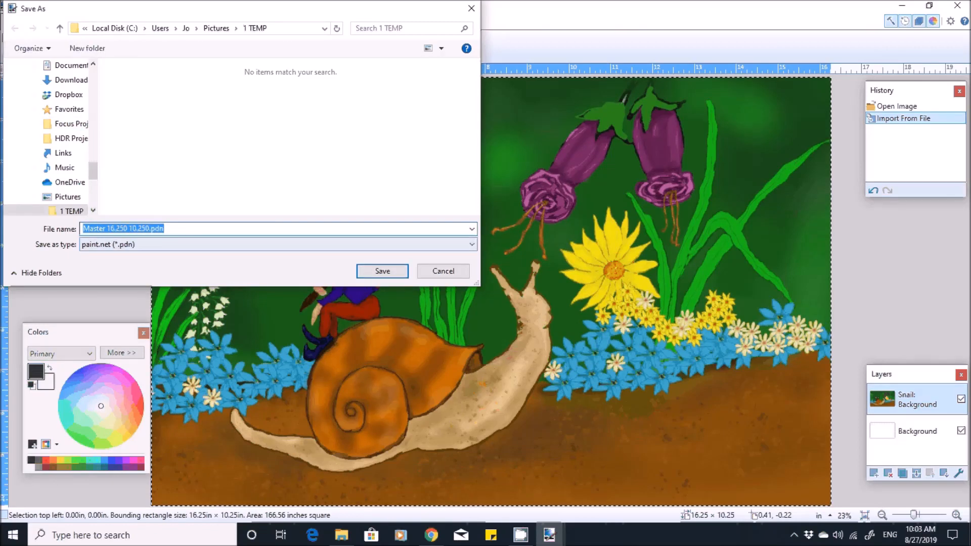
{"action": "left_click", "coordinate": [273, 245]}
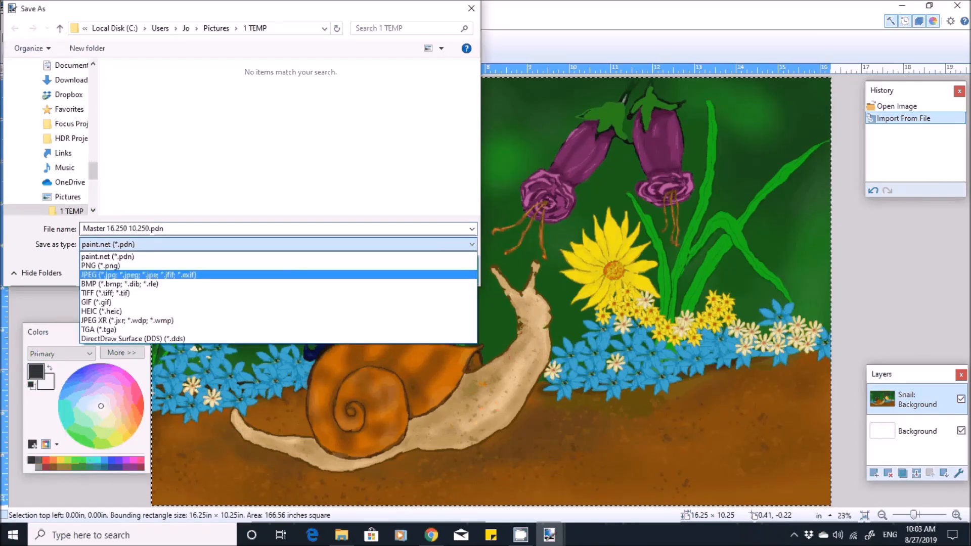
{"action": "key", "text": "Return"}
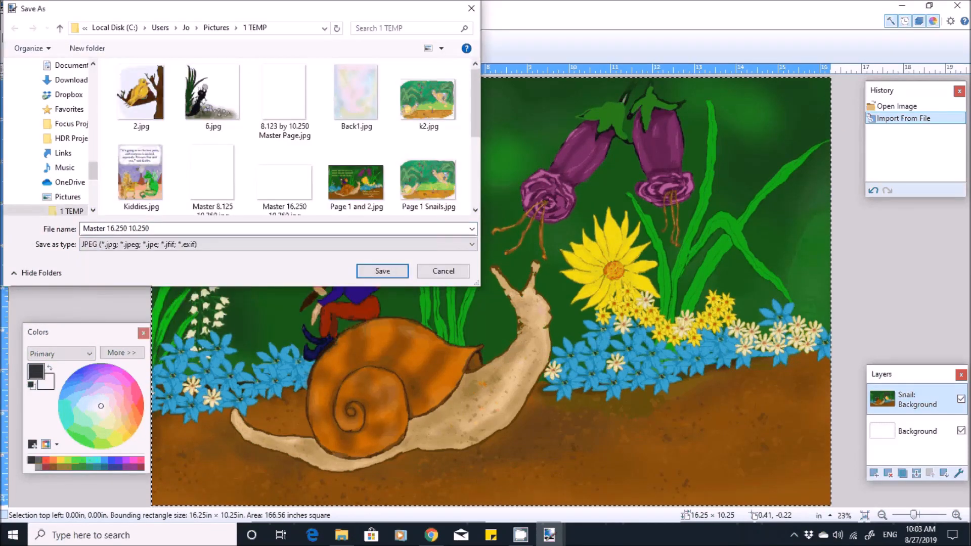
- Name the file "Pages 2 and 3" and save it with quality 95 and 4:2:2 chroma subsampling, flattening the image
{"action": "left_click", "coordinate": [172, 229]}
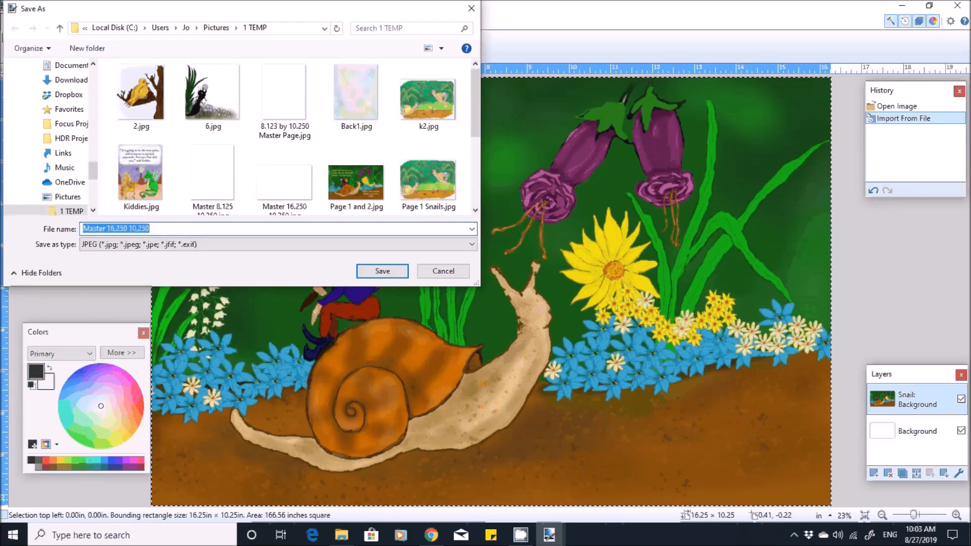
{"action": "type", "text": "Page"}
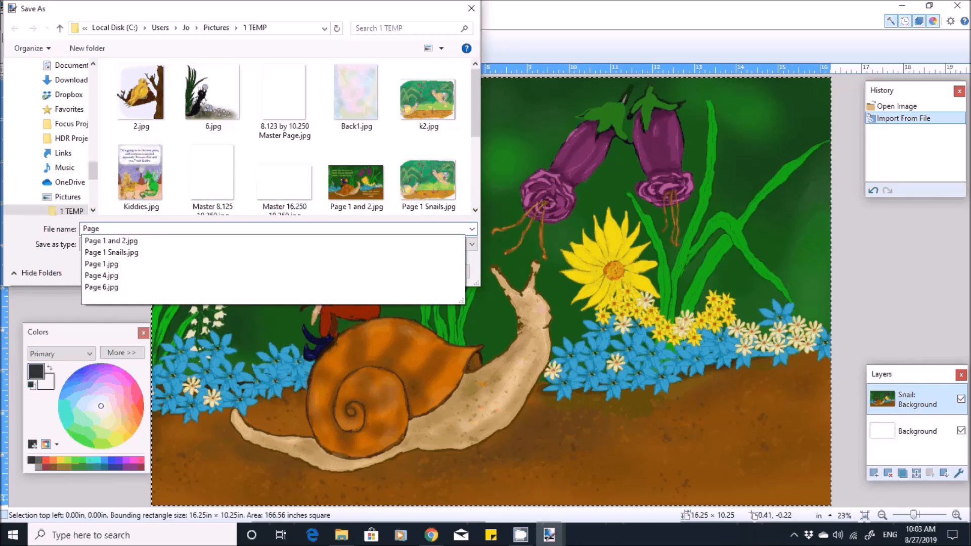
{"action": "type", "text": "s"}
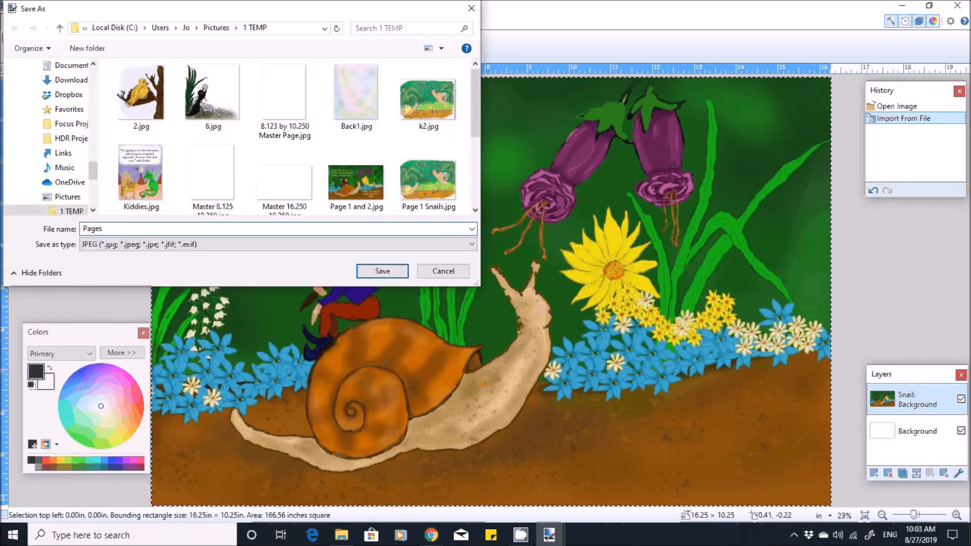
{"action": "type", "text": " 2 and 3"}
{"action": "key", "text": "Return"}
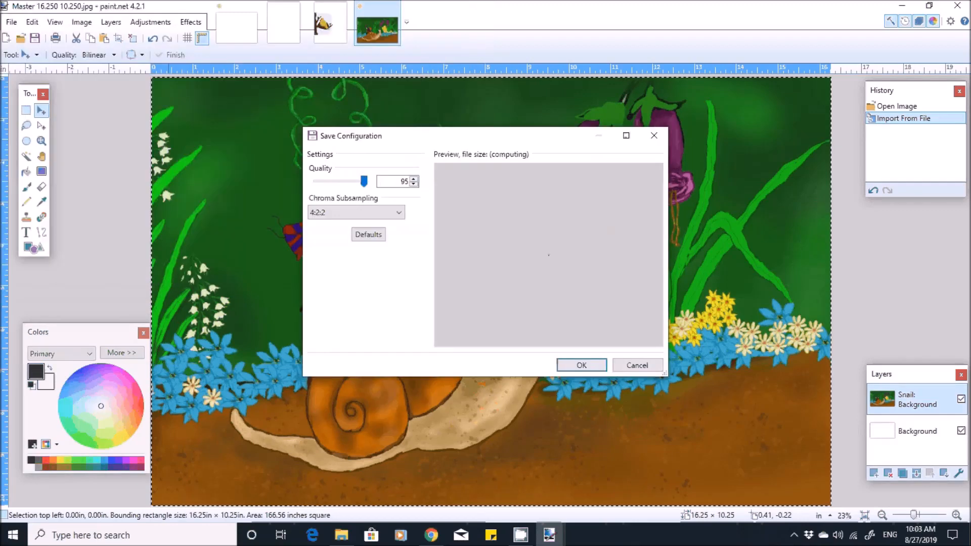
{"action": "key", "text": "Return"}
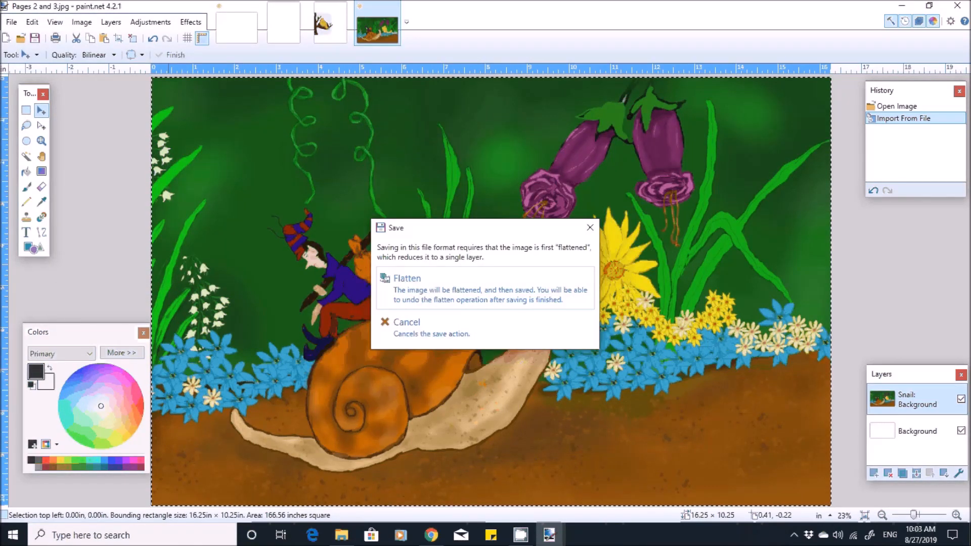
{"action": "key", "text": "Return"}
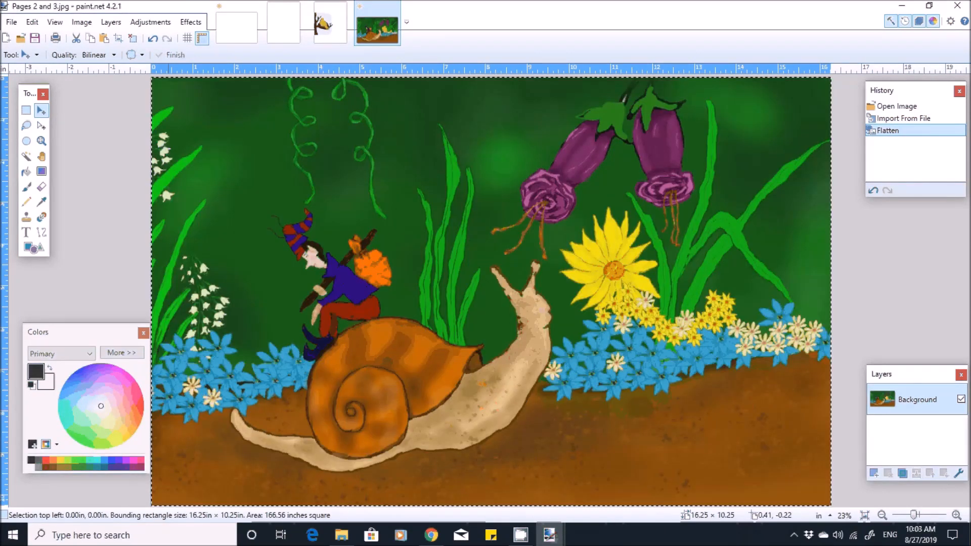
- Open the single-page master "8.123 by 10.250 Master Page.jpg" from the 1 TEMP folder
{"action": "left_click", "coordinate": [11, 22]}
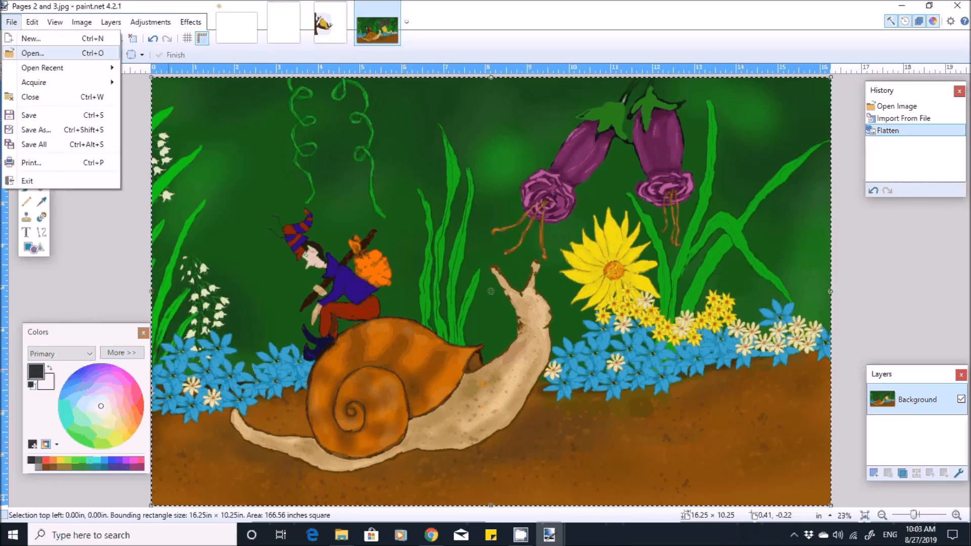
{"action": "left_click", "coordinate": [30, 53]}
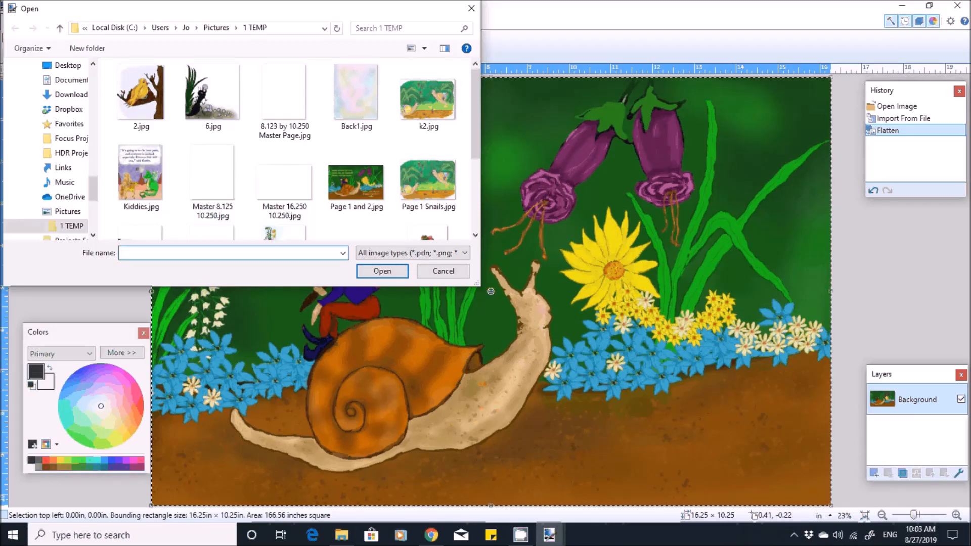
{"action": "key", "text": "Escape"}
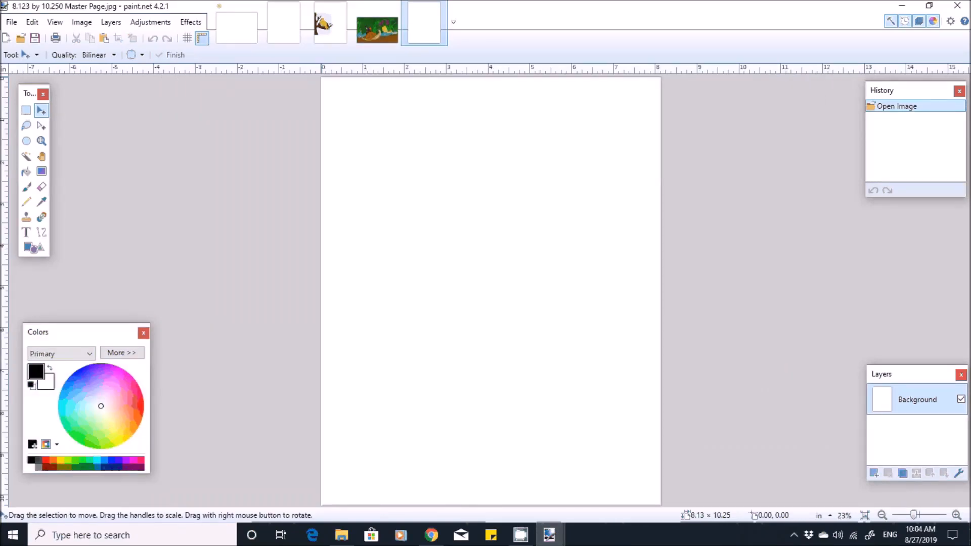
- Import Page 6.jpg from the 1 TEMP folder as a new layer on the single-page master
{"action": "left_click", "coordinate": [111, 22]}
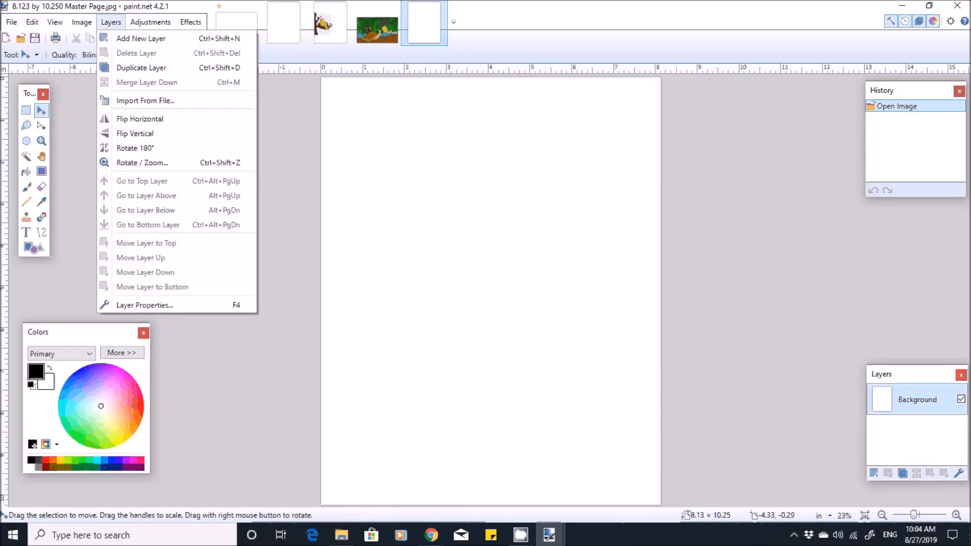
{"action": "left_click", "coordinate": [146, 101]}
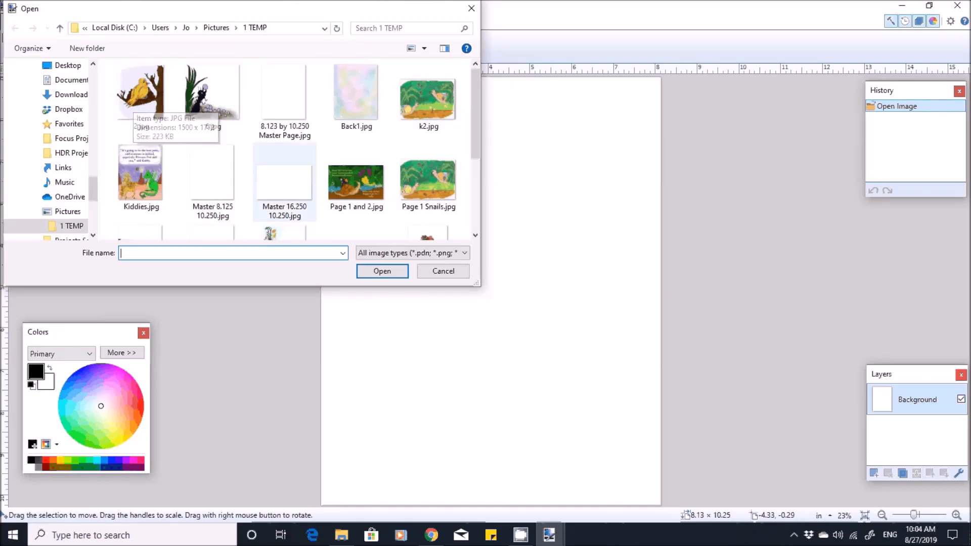
{"action": "scroll", "coordinate": [281, 177], "scroll_direction": "down", "scroll_amount": 1}
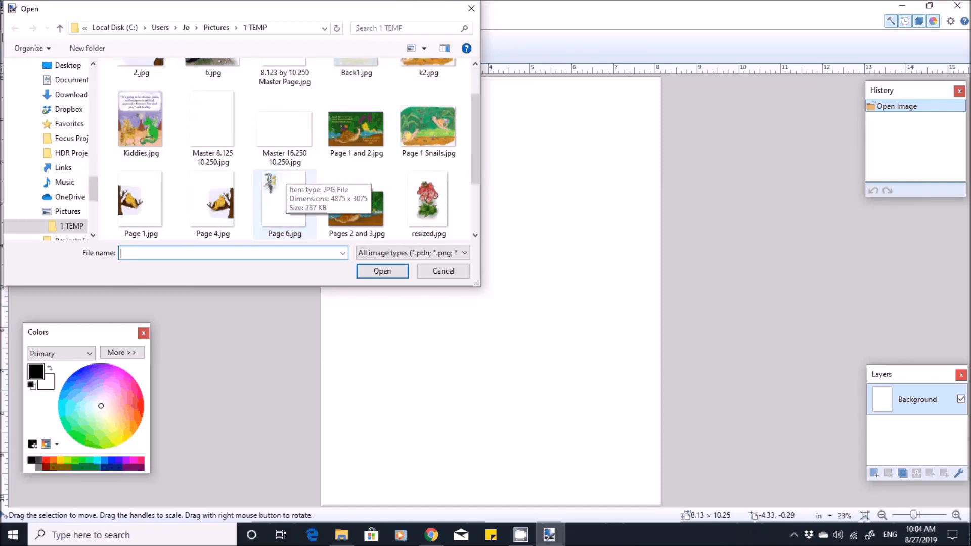
{"action": "scroll", "coordinate": [281, 178], "scroll_direction": "down", "scroll_amount": 2}
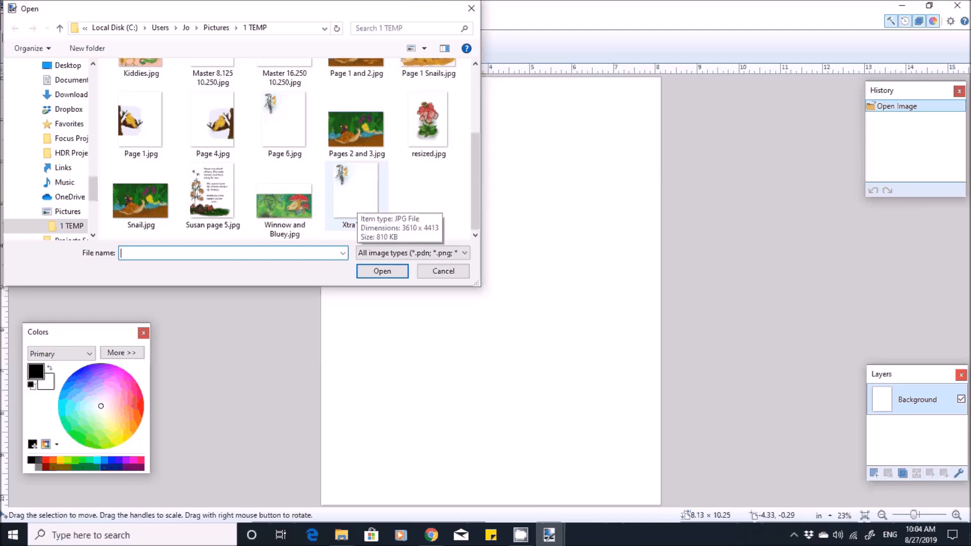
{"action": "left_click", "coordinate": [284, 126]}
{"action": "key", "text": "Return"}
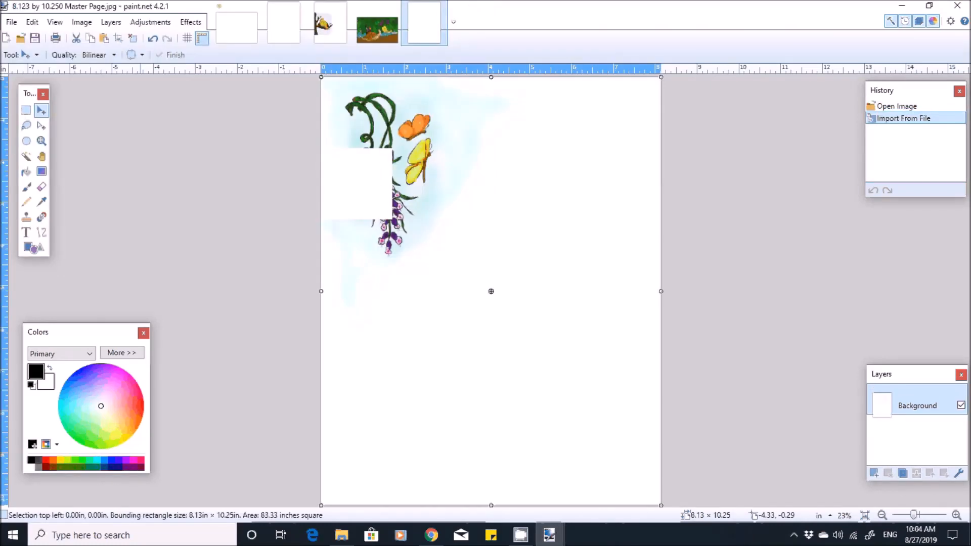
- Check the page's pixel dimensions, resolution and print size without resizing it
{"action": "left_click", "coordinate": [81, 21]}
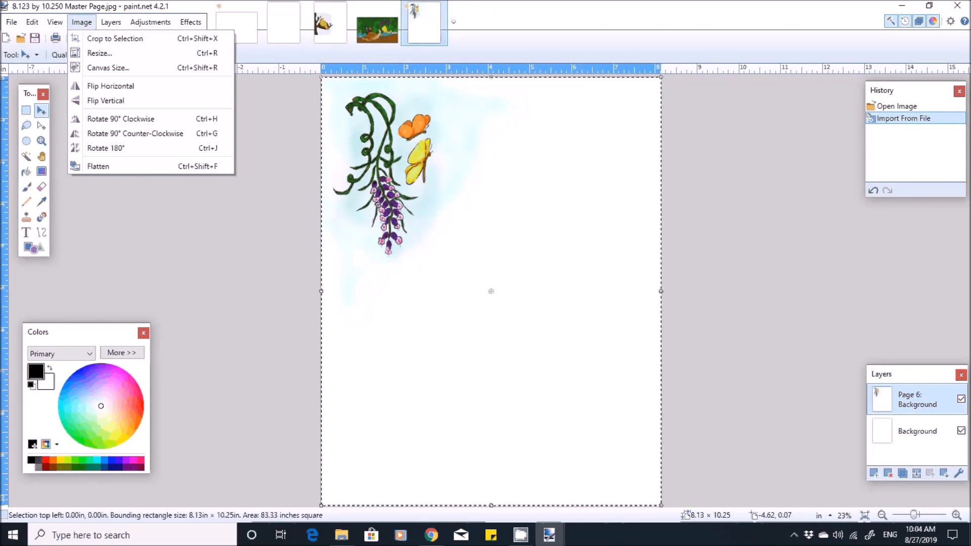
{"action": "left_click", "coordinate": [99, 53]}
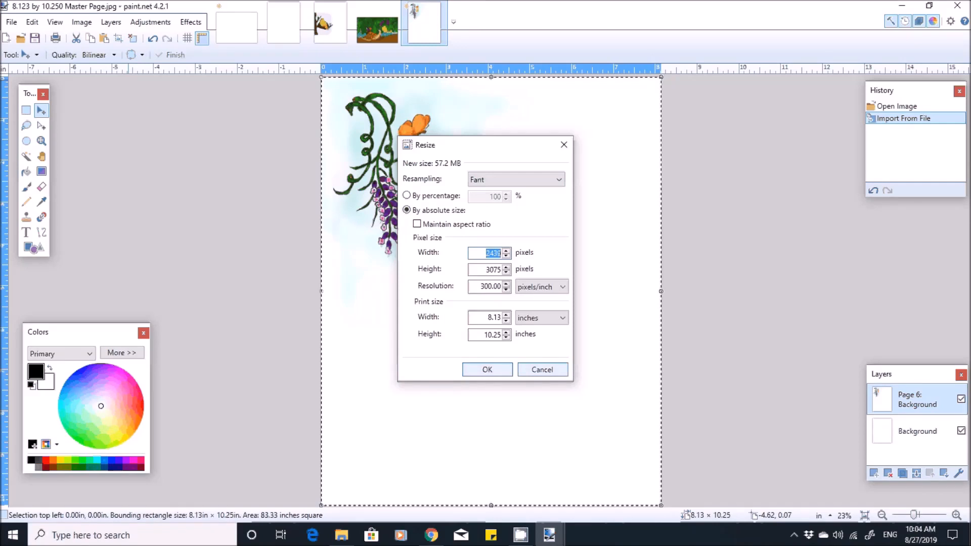
{"action": "left_click", "coordinate": [563, 145]}
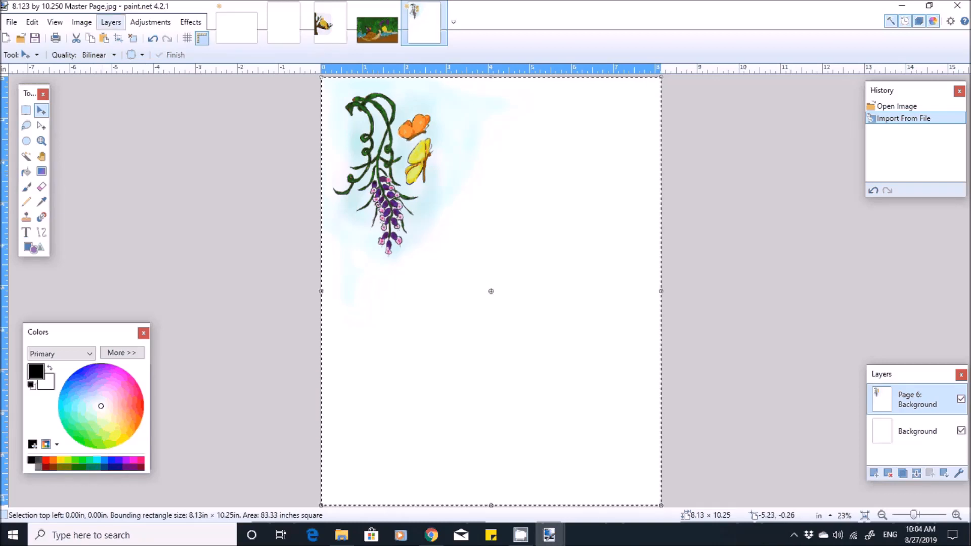
- Add a new layer above the butterfly and flower illustration and activate the Text tool
{"action": "left_click", "coordinate": [111, 22]}
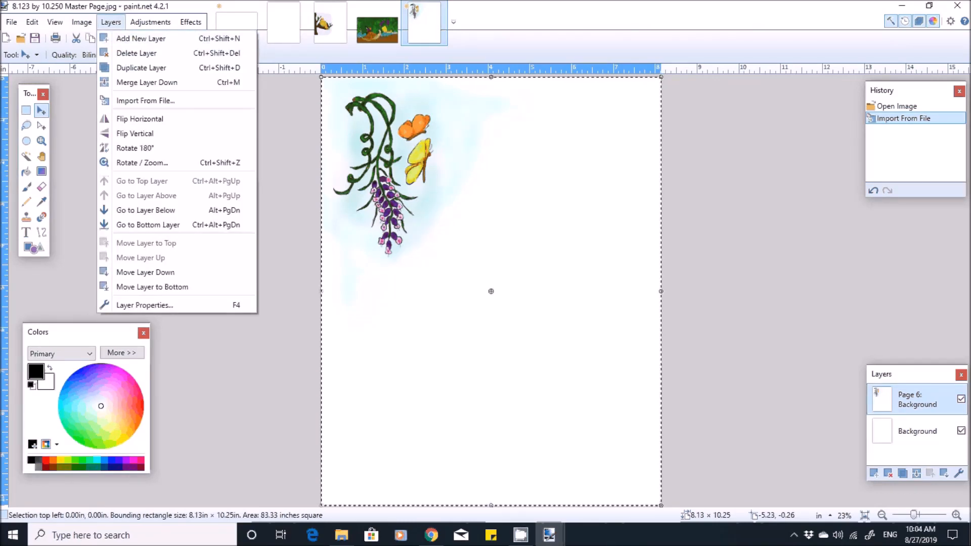
{"action": "left_click", "coordinate": [141, 39]}
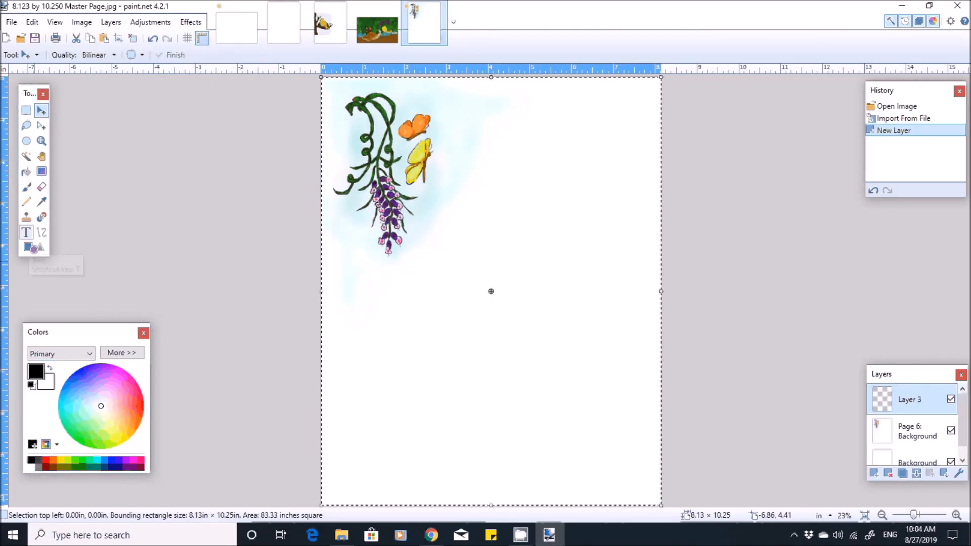
{"action": "left_click", "coordinate": [26, 232]}
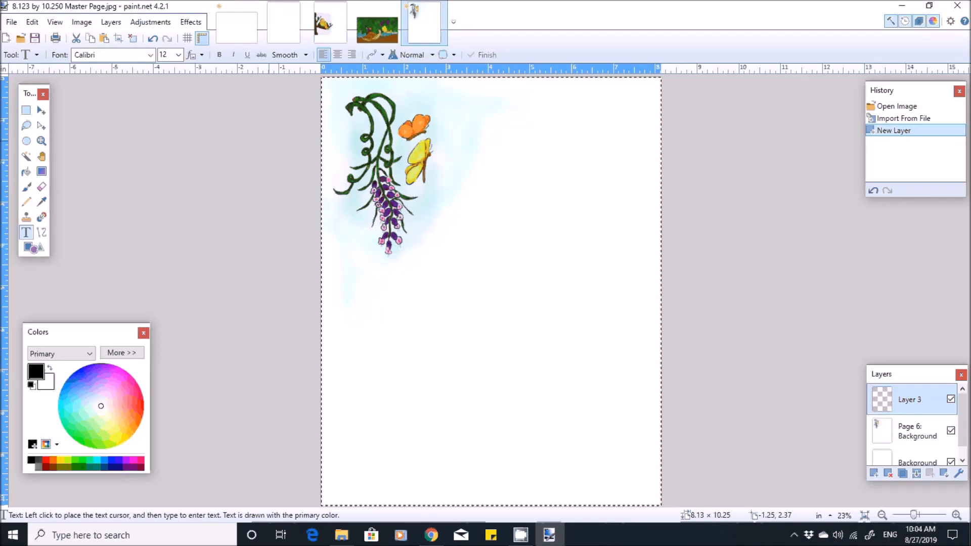
- Set the text font to Garamond
{"action": "left_click", "coordinate": [150, 54]}
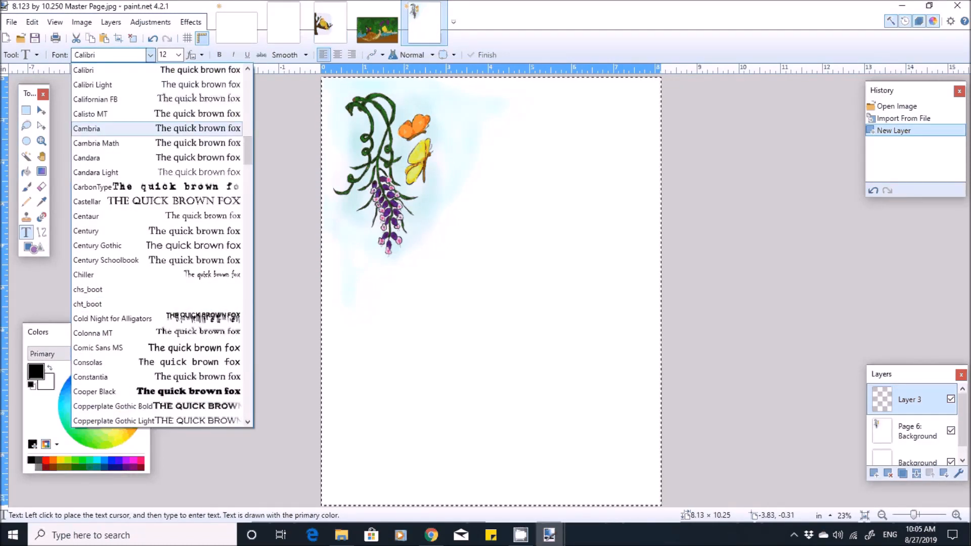
{"action": "scroll", "coordinate": [157, 245], "scroll_direction": "down", "scroll_amount": 7}
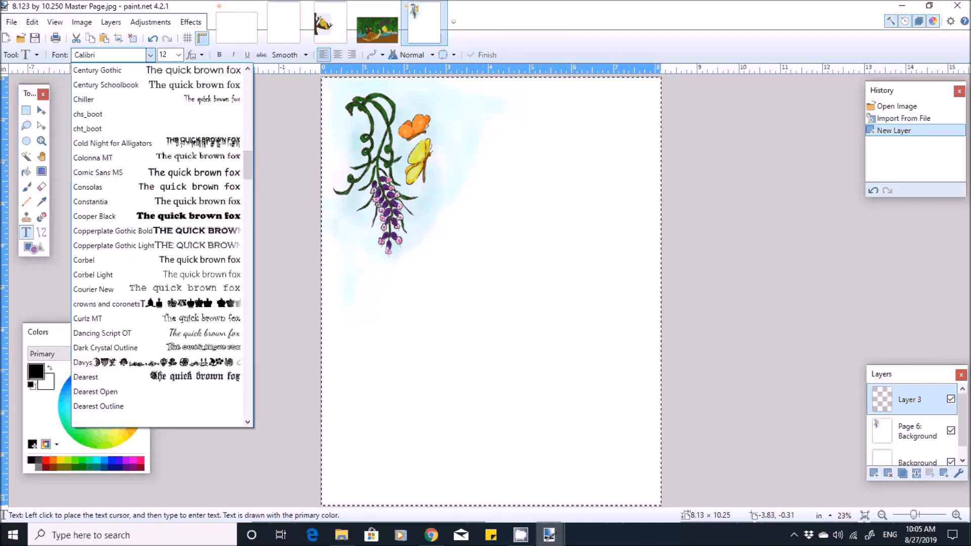
{"action": "scroll", "coordinate": [156, 245], "scroll_direction": "down", "scroll_amount": 2}
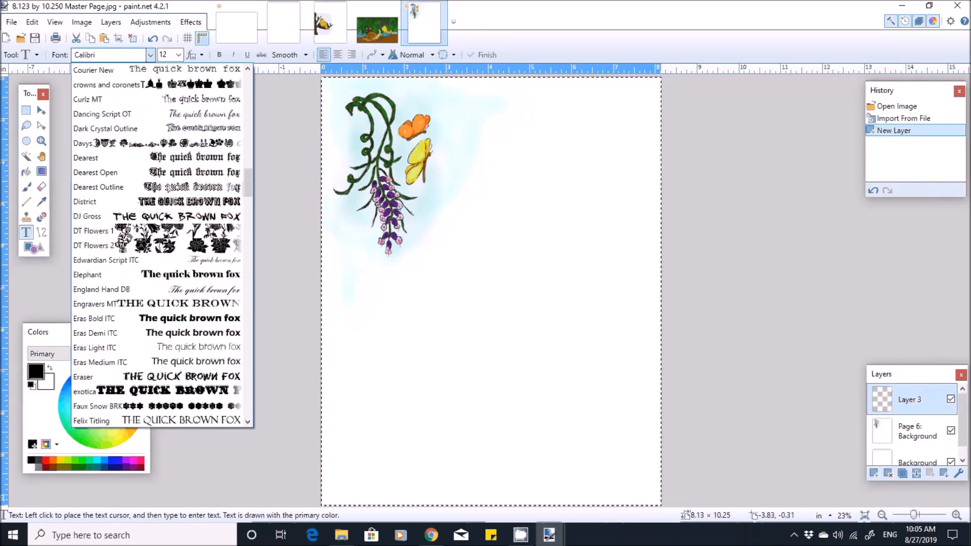
{"action": "scroll", "coordinate": [157, 158], "scroll_direction": "down", "scroll_amount": 1}
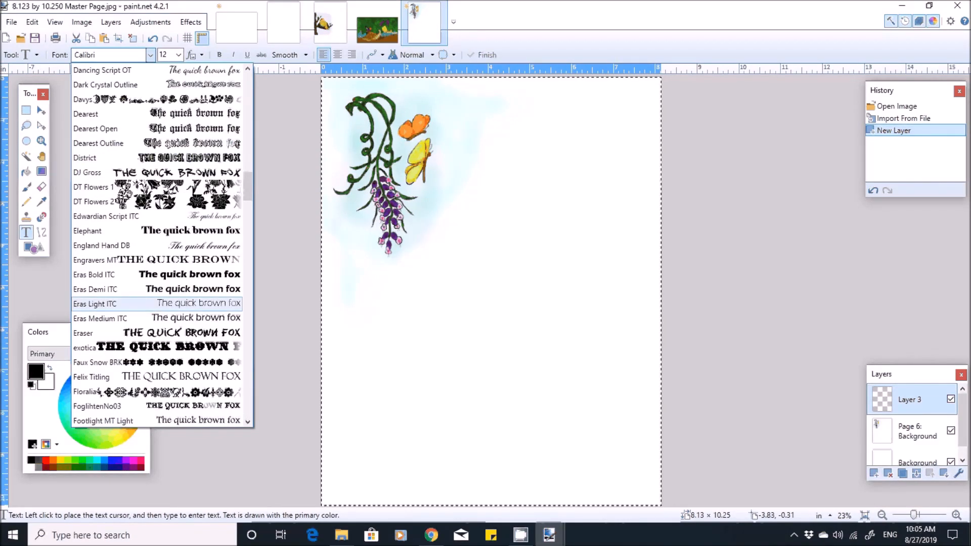
{"action": "scroll", "coordinate": [157, 245], "scroll_direction": "down", "scroll_amount": 2}
{"action": "scroll", "coordinate": [156, 245], "scroll_direction": "down", "scroll_amount": 3}
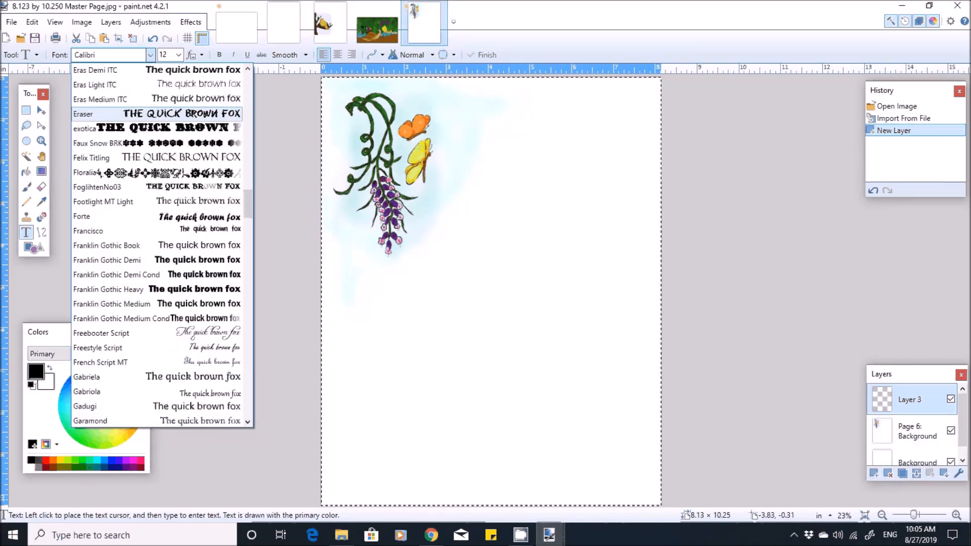
{"action": "scroll", "coordinate": [157, 245], "scroll_direction": "down", "scroll_amount": 3}
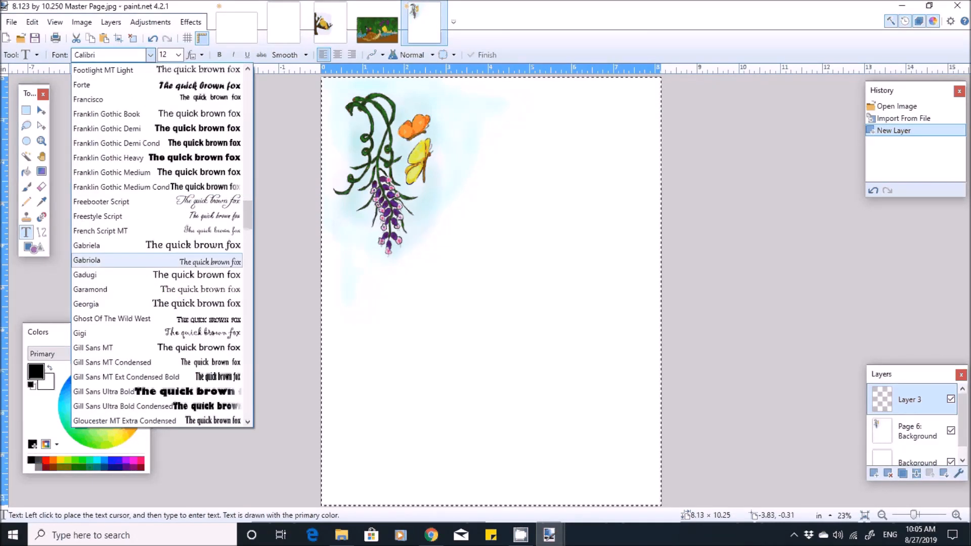
{"action": "left_click", "coordinate": [152, 289]}
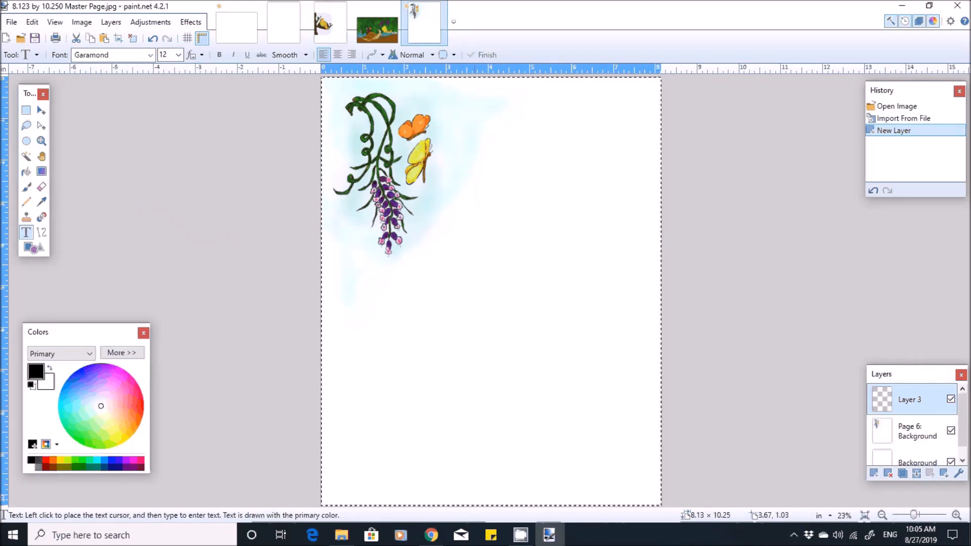
- Start a text block on the blank area right of the butterflies and set its font size to 28
{"action": "left_click", "coordinate": [478, 122]}
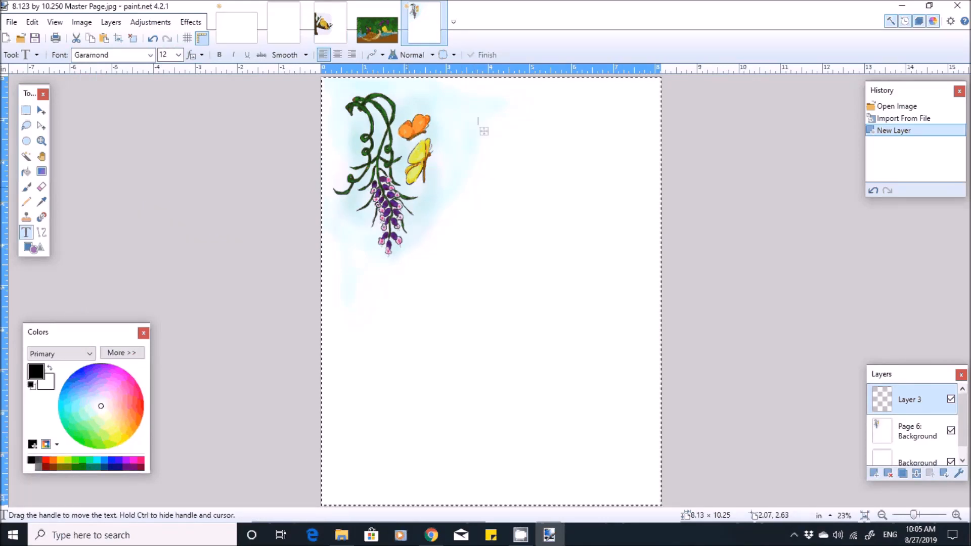
{"action": "left_click", "coordinate": [178, 55]}
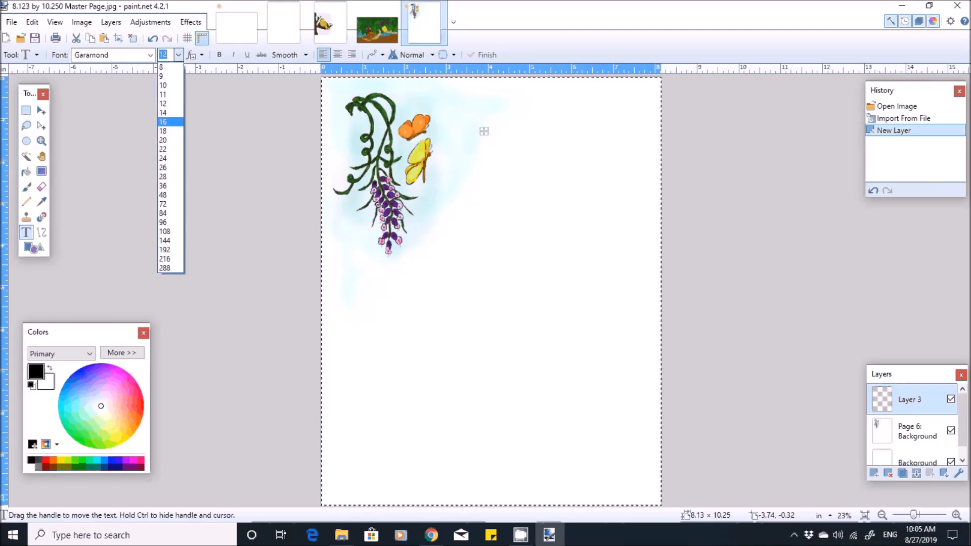
{"action": "left_click", "coordinate": [163, 176]}
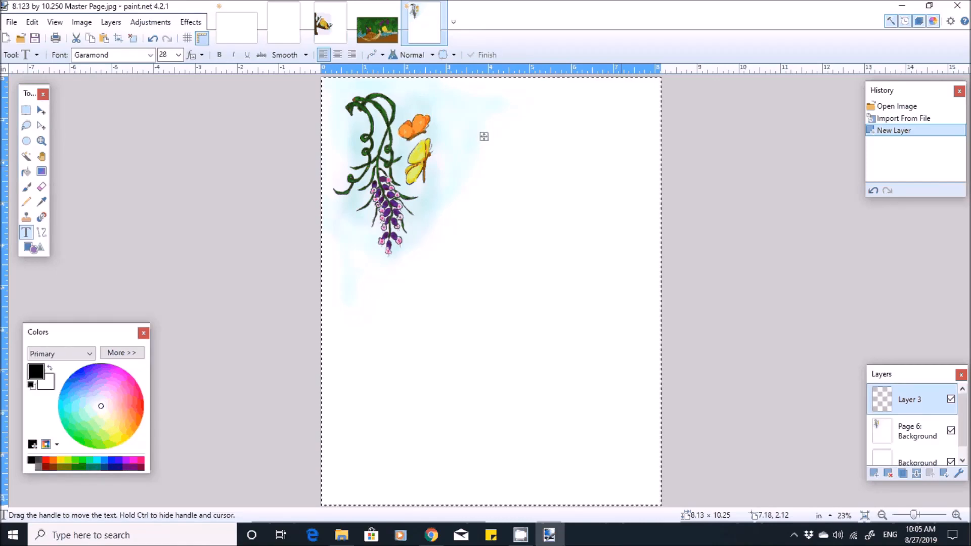
- Write "Once upon a time, there were two butterflies." on two lines, breaking the line after "there"
{"action": "type", "text": "Once "}
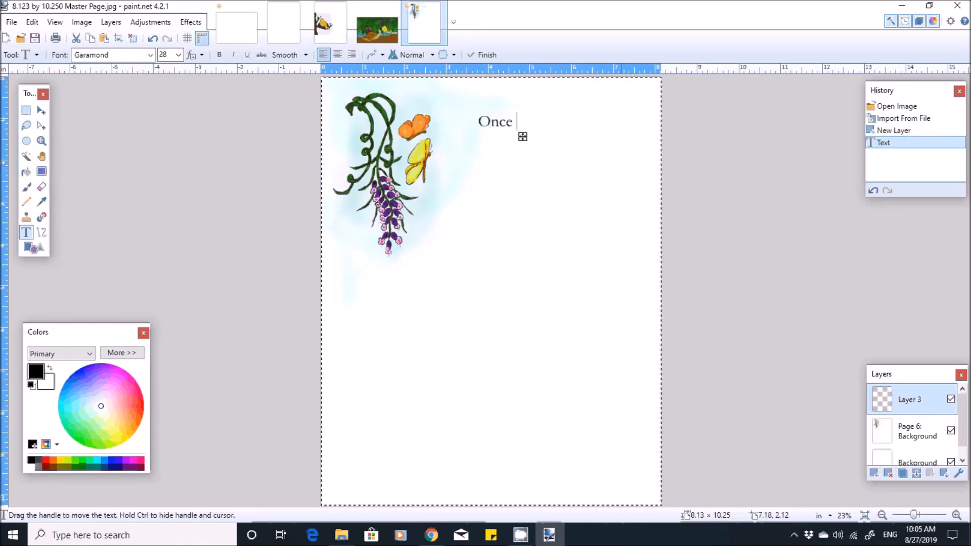
{"action": "type", "text": "upon a ti"}
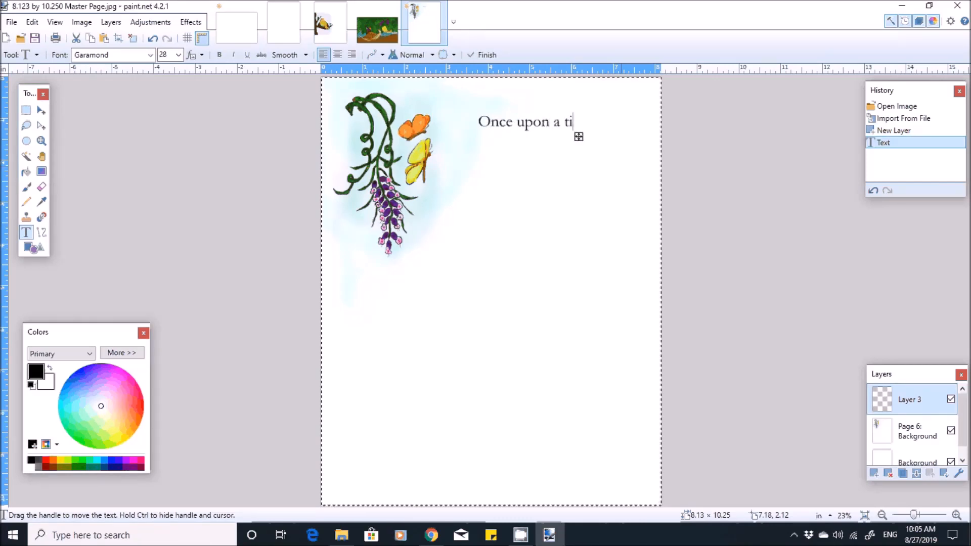
{"action": "type", "text": "me, t"}
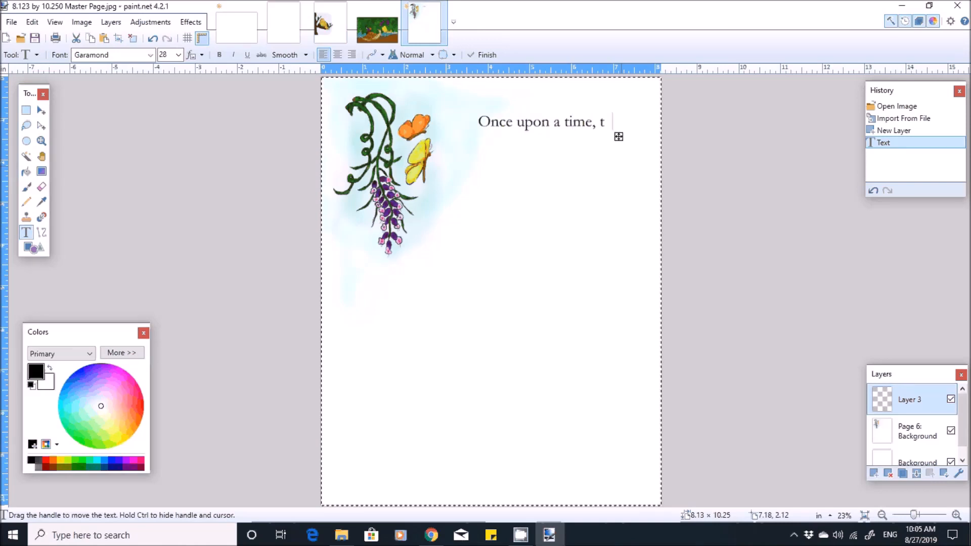
{"action": "type", "text": "here"}
{"action": "key", "text": "Return"}
{"action": "type", "text": "w"}
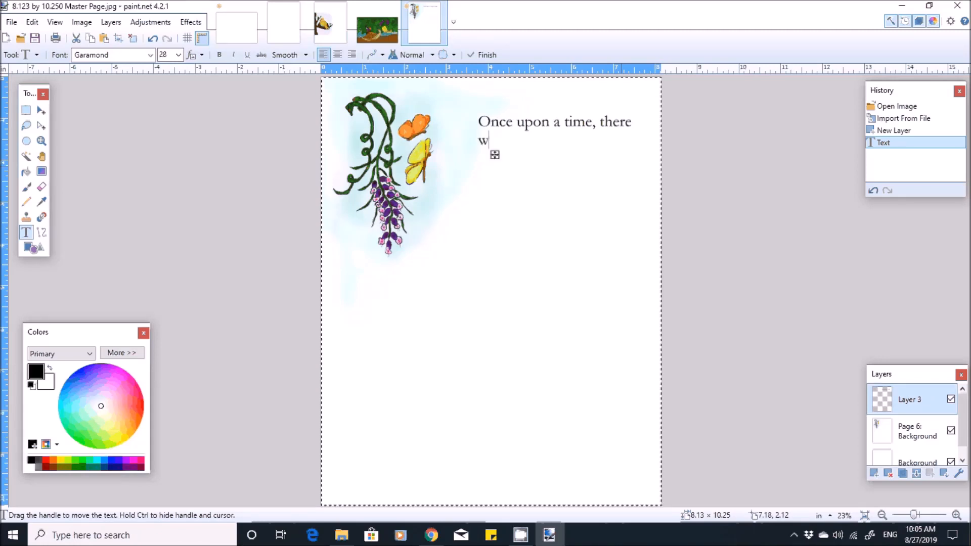
{"action": "type", "text": "er"}
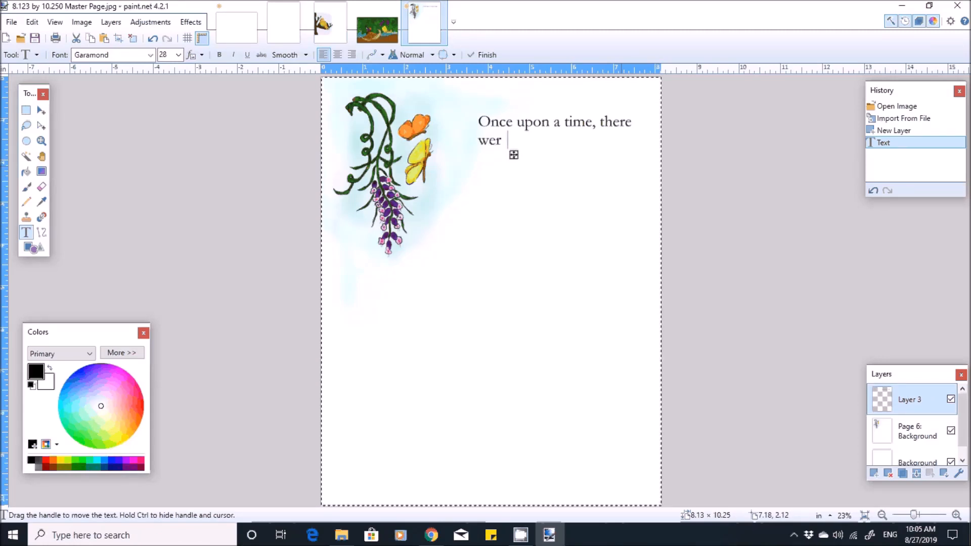
{"action": "key", "text": "BackSpace"}
{"action": "type", "text": "e"}
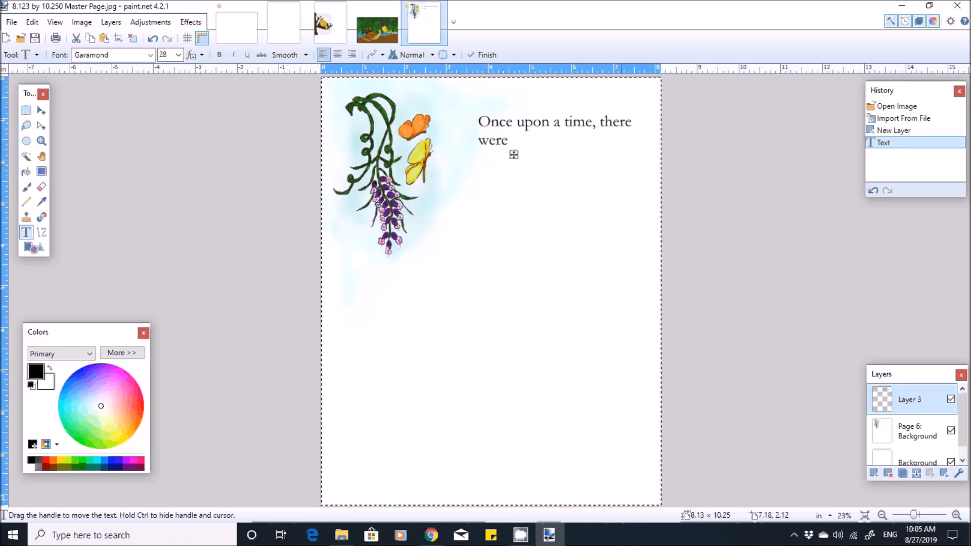
{"action": "type", "text": " two"}
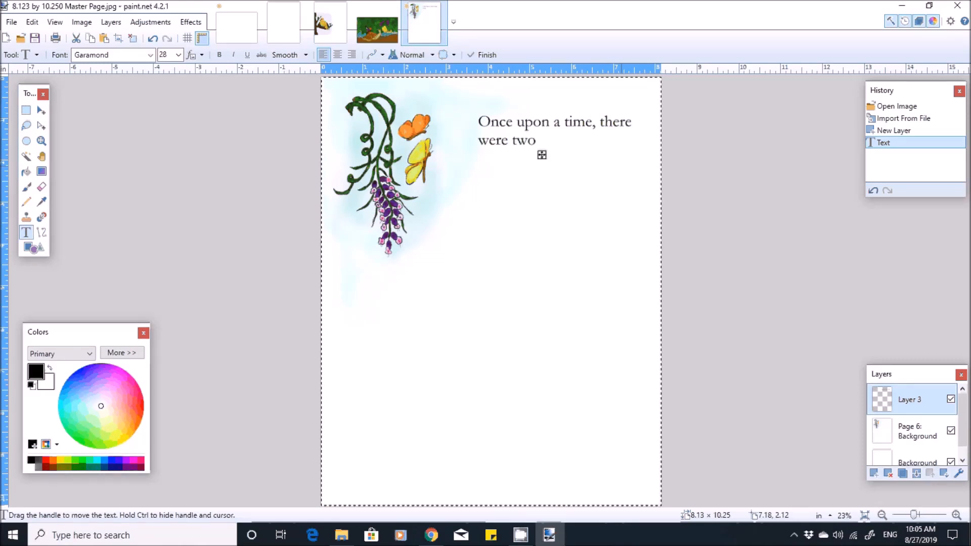
{"action": "type", "text": " butterflies"}
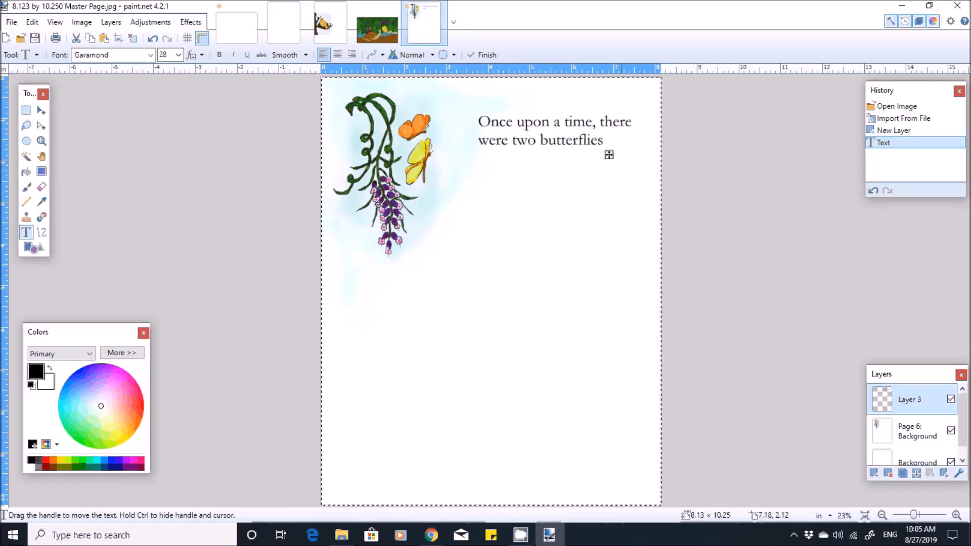
{"action": "type", "text": "."}
- Add "They were not ordinary butterflies." below a blank line, breaking after "ordinary", and shift the text block slightly down and closer to the butterflies
{"action": "key", "text": "Return"}
{"action": "key", "text": "Return"}
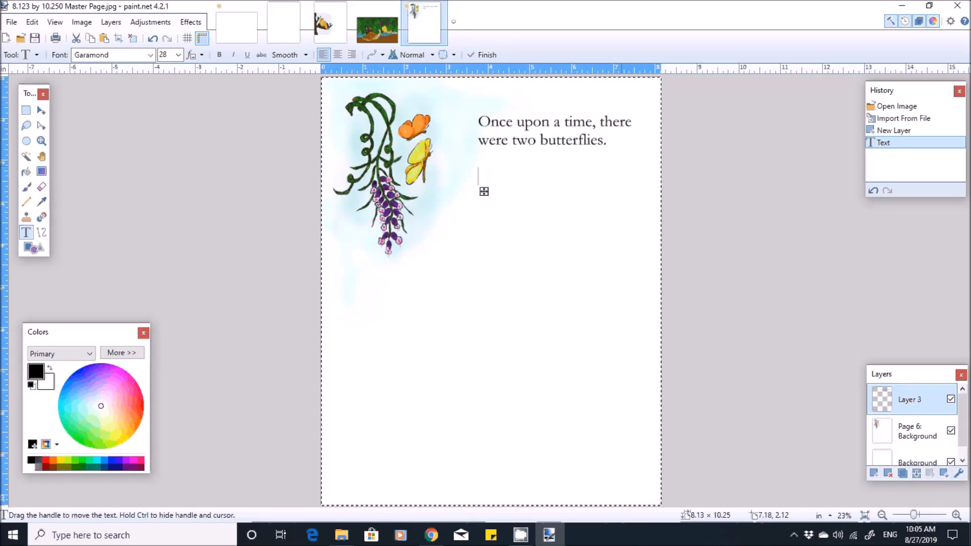
{"action": "type", "text": "They "}
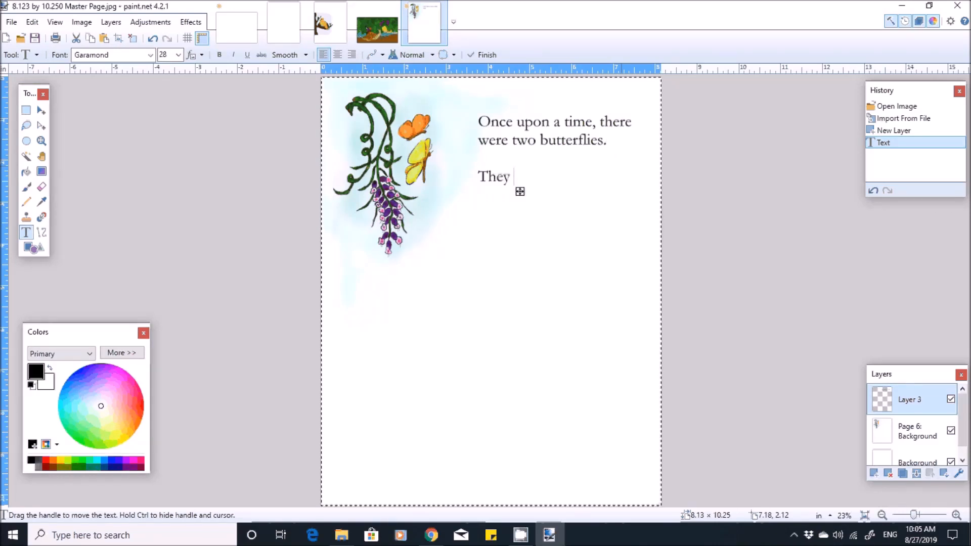
{"action": "type", "text": "were not"}
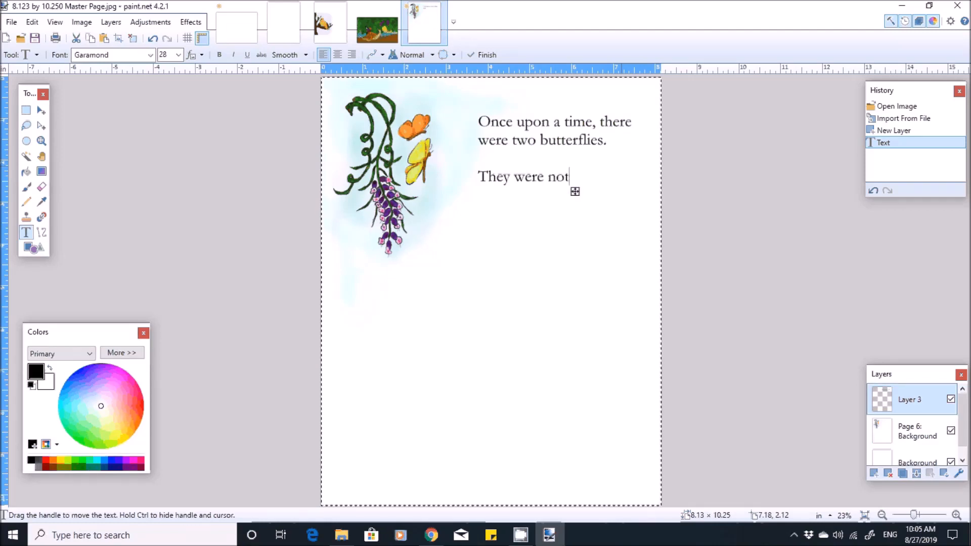
{"action": "type", "text": " ordinary"}
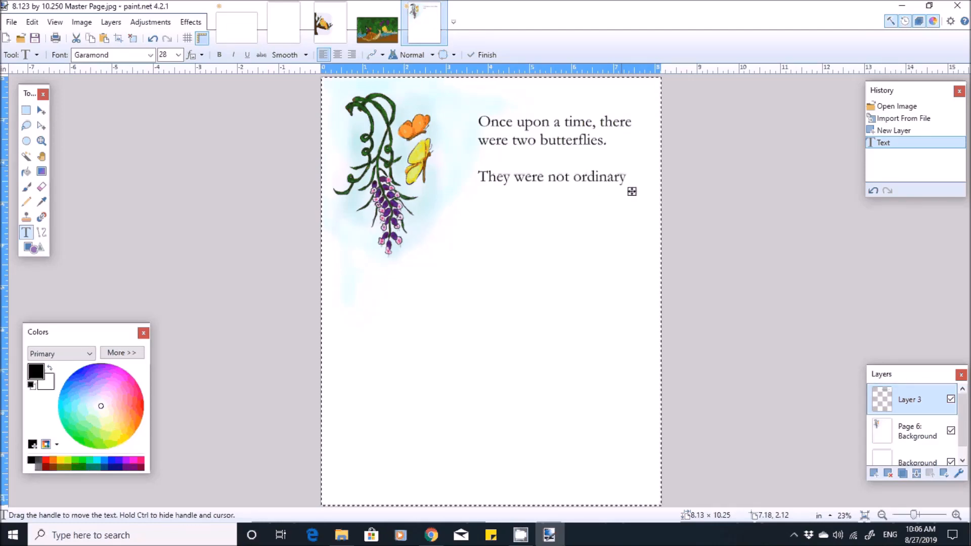
{"action": "key", "text": "Return"}
{"action": "type", "text": "butte"}
{"action": "key", "text": "BackSpace"}
{"action": "type", "text": "r"}
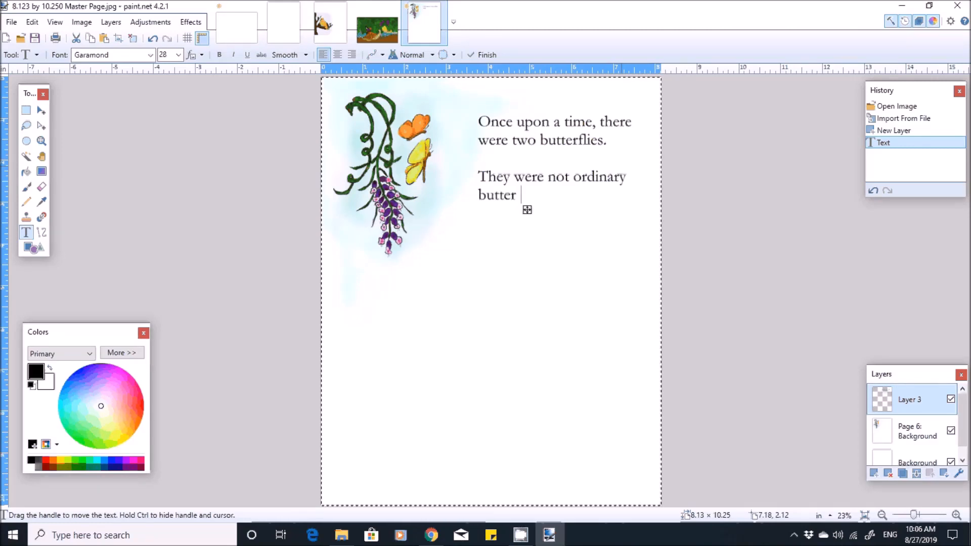
{"action": "type", "text": "flies."}
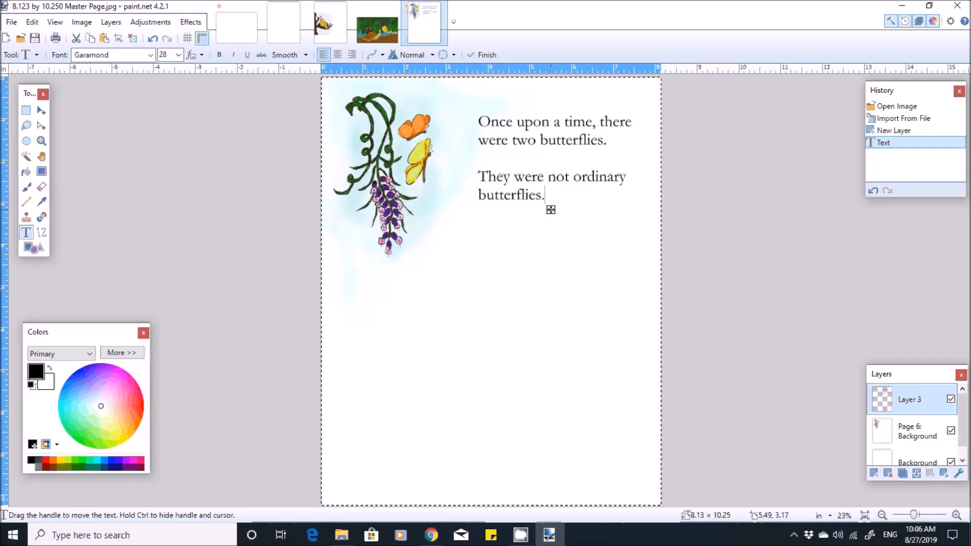
{"action": "mouse_move", "coordinate": [550, 209]}
{"action": "left_mouse_down"}
{"action": "mouse_move", "coordinate": [540, 228]}
{"action": "mouse_move", "coordinate": [527, 209]}
{"action": "mouse_move", "coordinate": [537, 214]}
{"action": "left_mouse_up"}
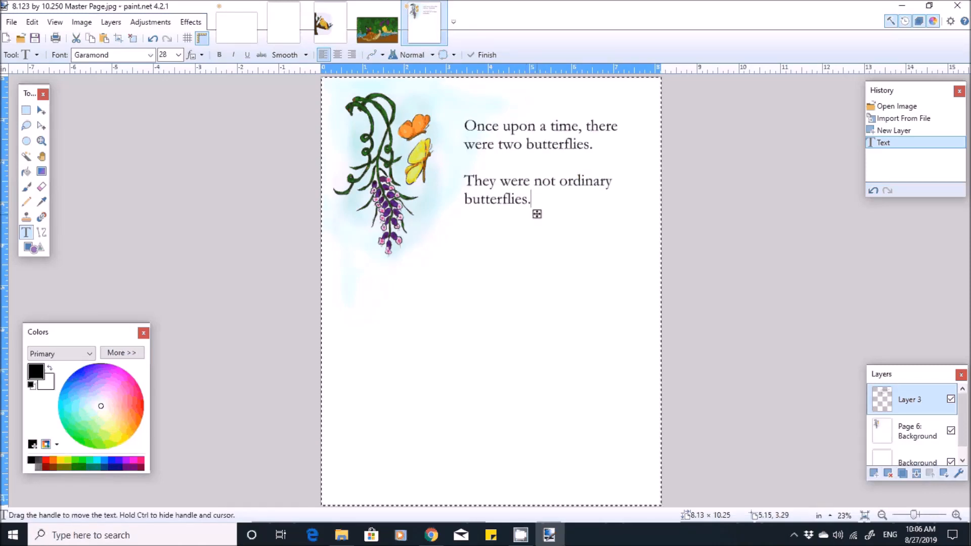
{"action": "left_click_drag", "start_coordinate": [537, 216], "coordinate": [532, 225]}
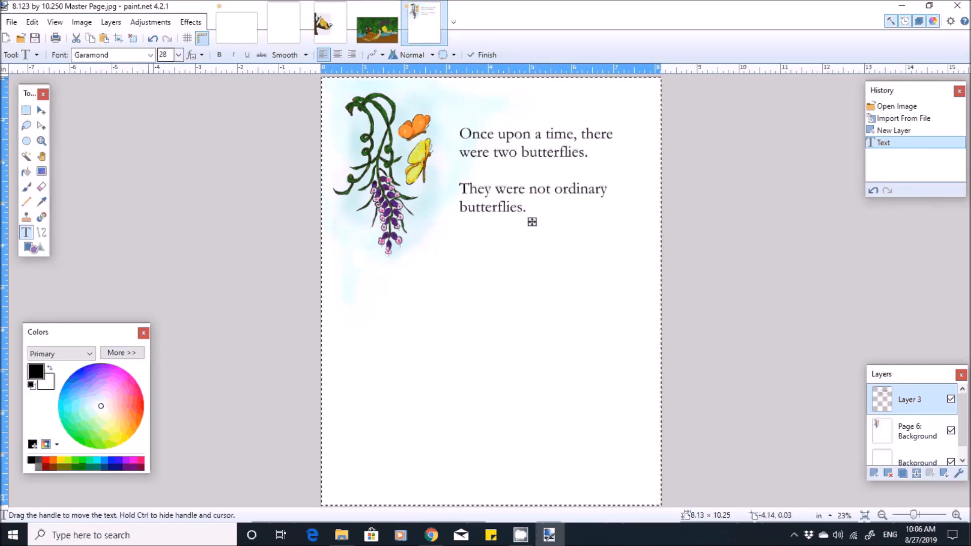
- Try font sizes 48, 22 and 36 on the butterfly text, and set it back to 28
{"action": "left_click", "coordinate": [179, 55]}
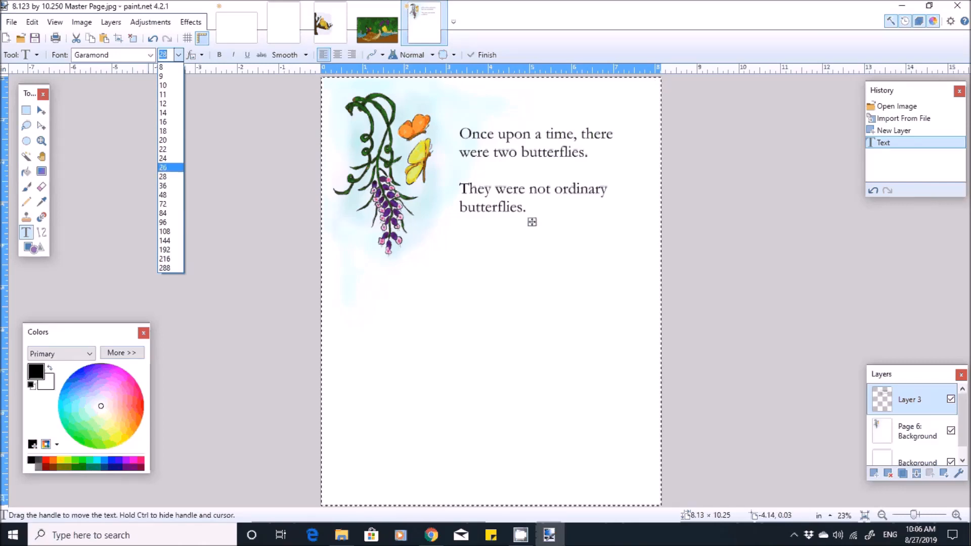
{"action": "left_click", "coordinate": [169, 169]}
{"action": "left_click", "coordinate": [179, 55]}
{"action": "left_click", "coordinate": [166, 197]}
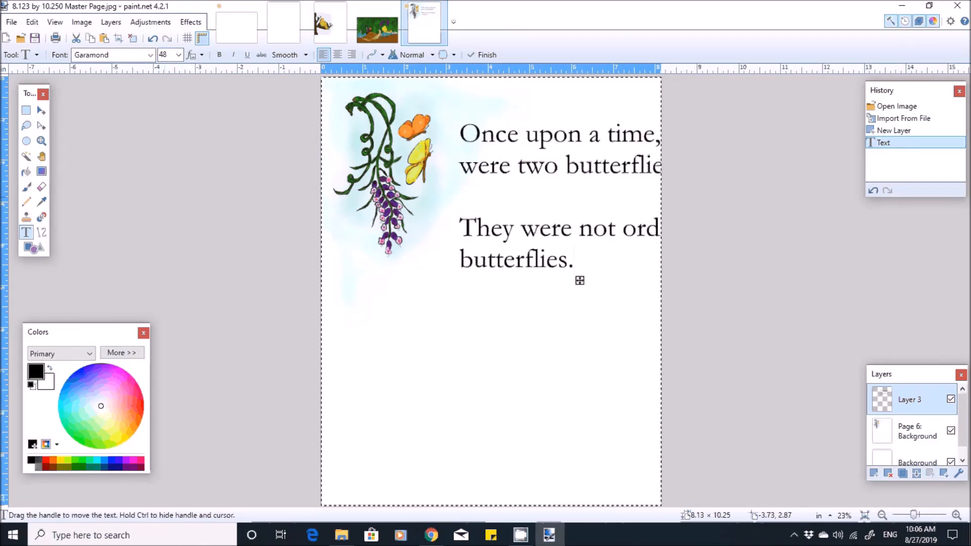
{"action": "left_click", "coordinate": [178, 54]}
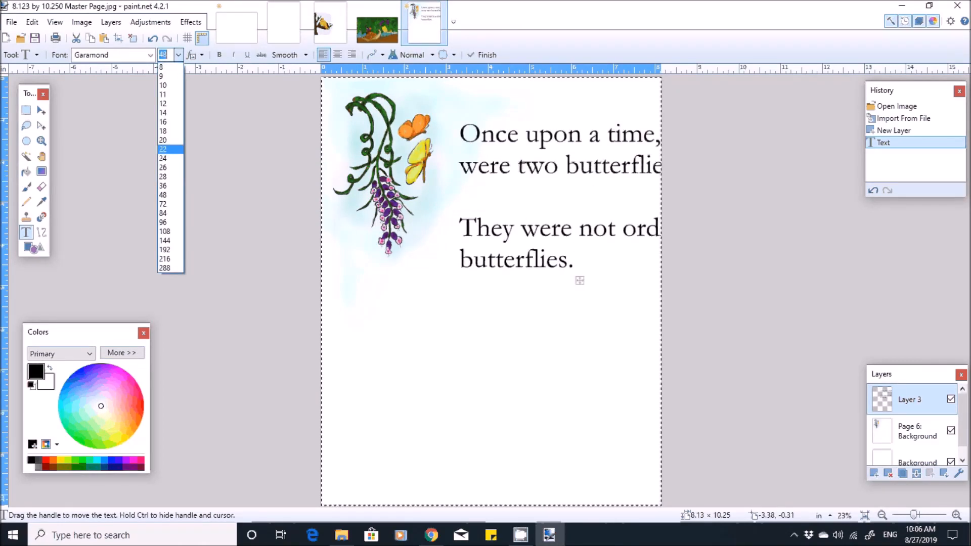
{"action": "left_click", "coordinate": [167, 150]}
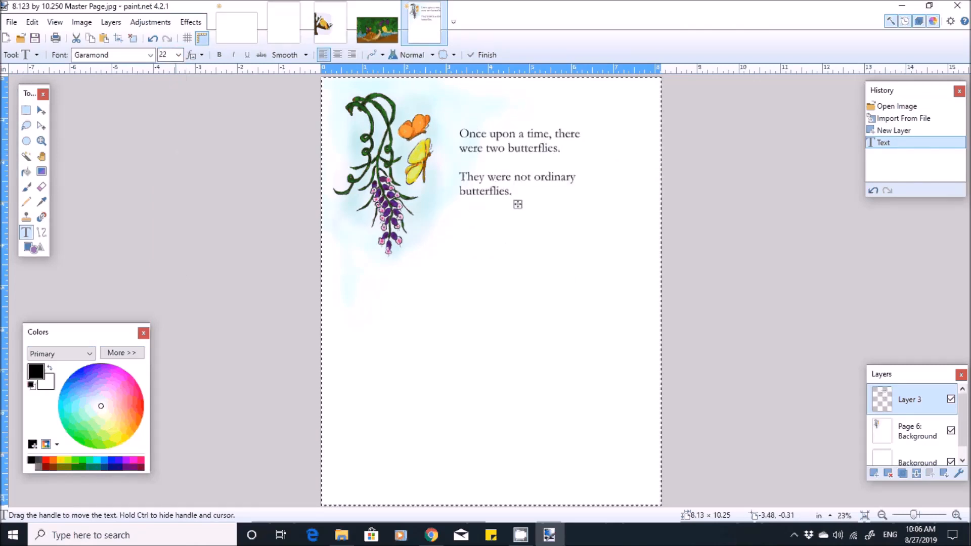
{"action": "left_click", "coordinate": [179, 55]}
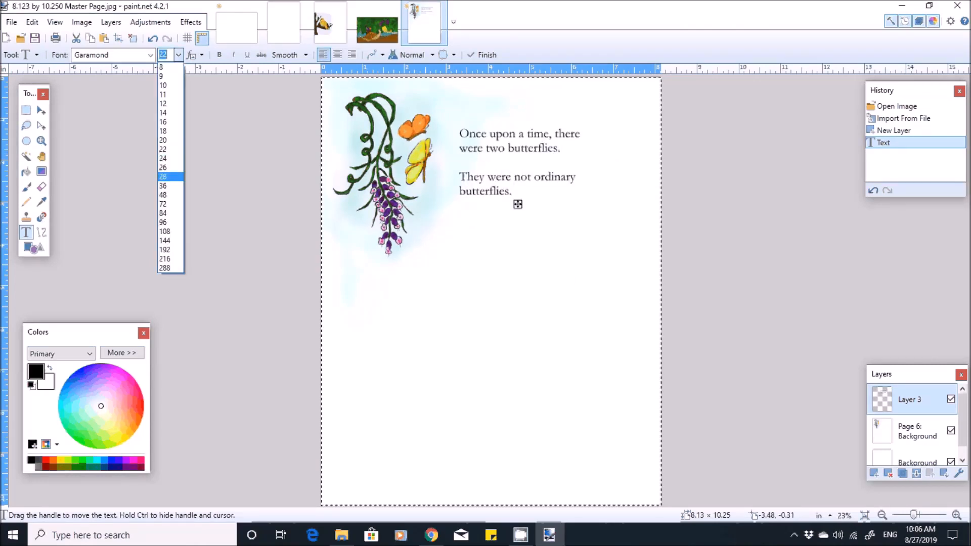
{"action": "left_click", "coordinate": [170, 185]}
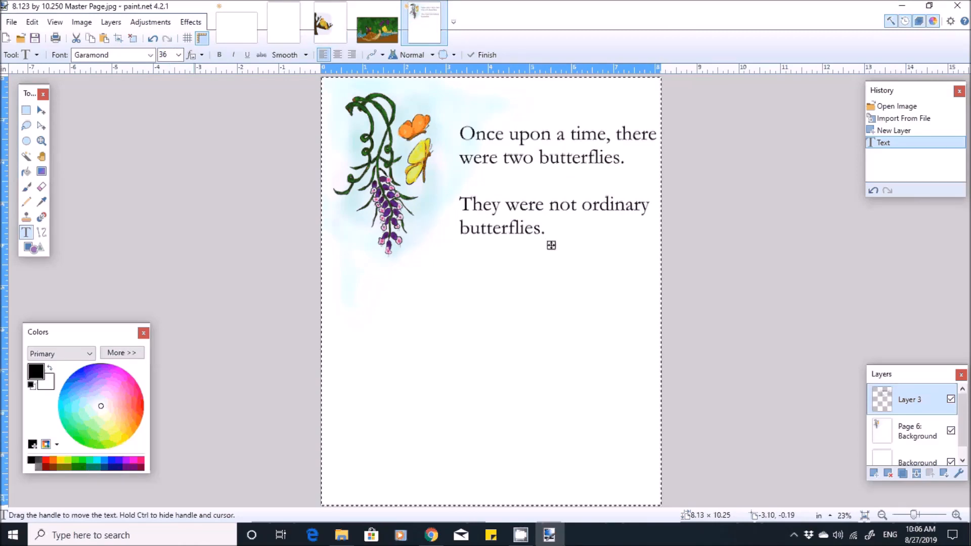
{"action": "left_click", "coordinate": [178, 54]}
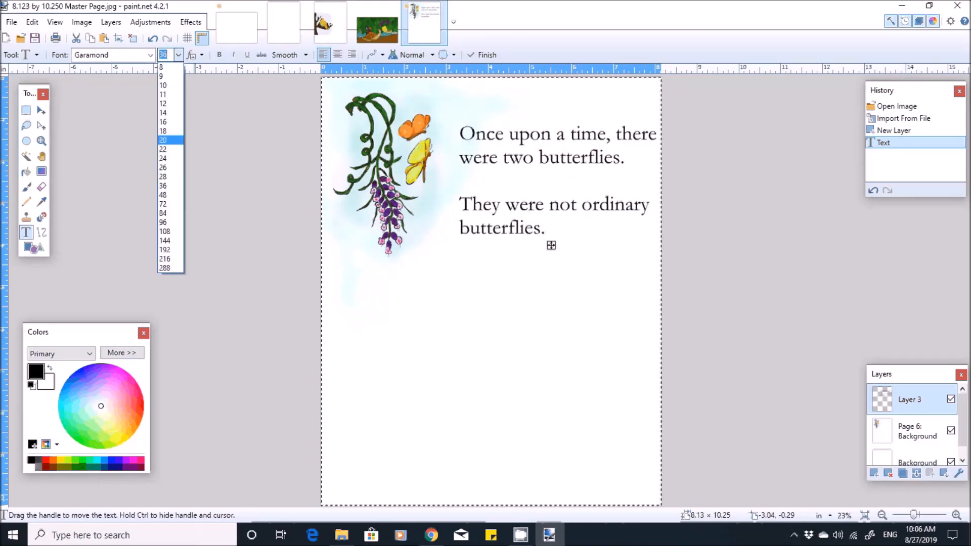
{"action": "left_click", "coordinate": [170, 176]}
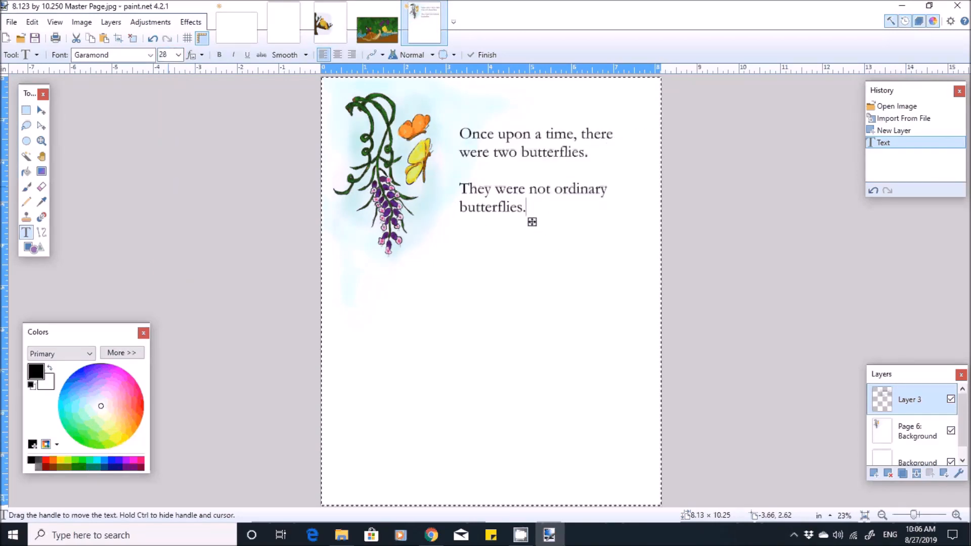
- Make the butterfly text bold and shift the text block slightly down and closer to the butterflies
{"action": "left_click_drag", "start_coordinate": [532, 222], "coordinate": [539, 223]}
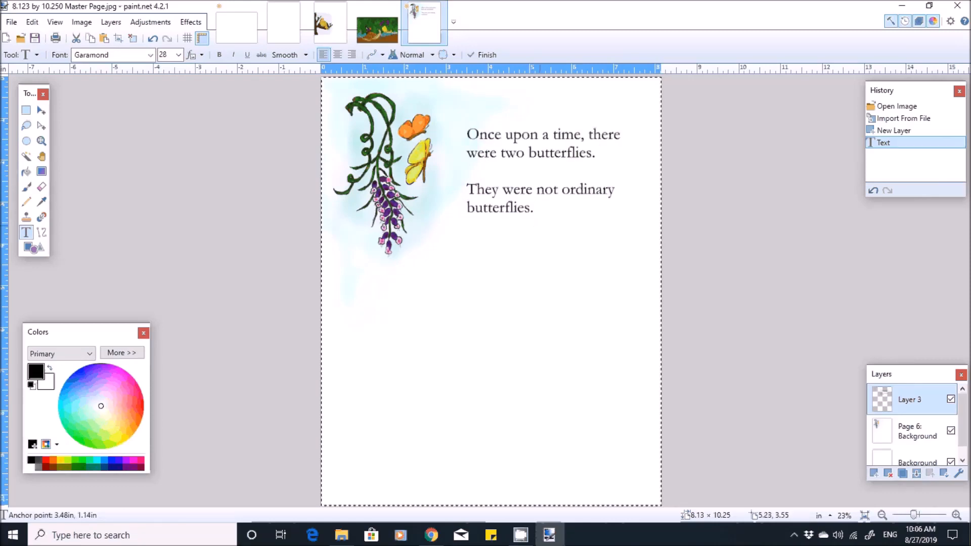
{"action": "key", "text": "ctrl+b"}
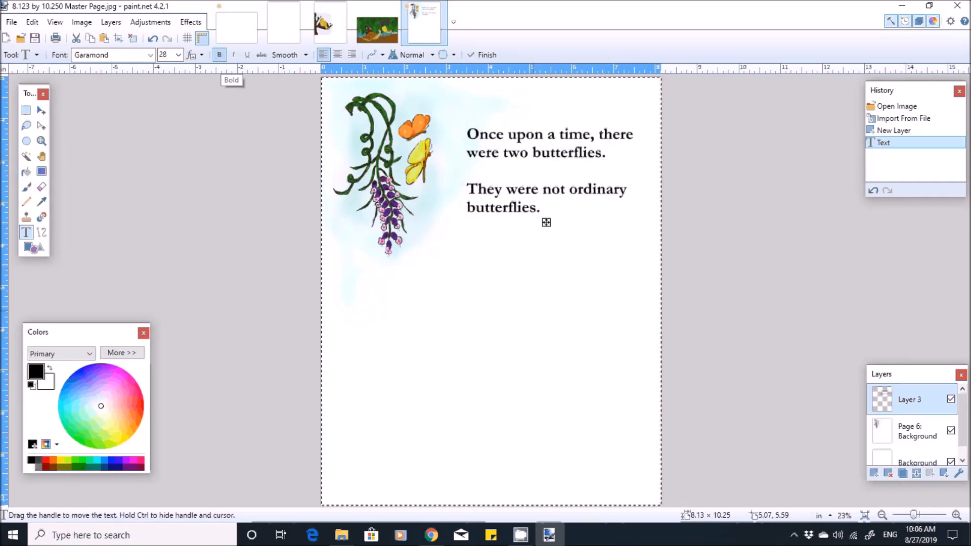
{"action": "left_click_drag", "start_coordinate": [546, 222], "coordinate": [541, 225]}
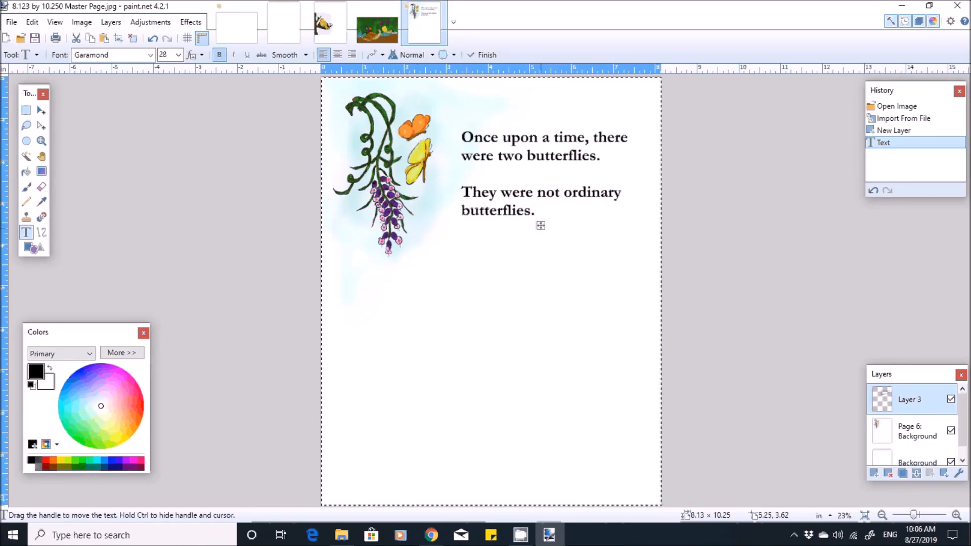
{"action": "left_click_drag", "start_coordinate": [541, 225], "coordinate": [535, 229]}
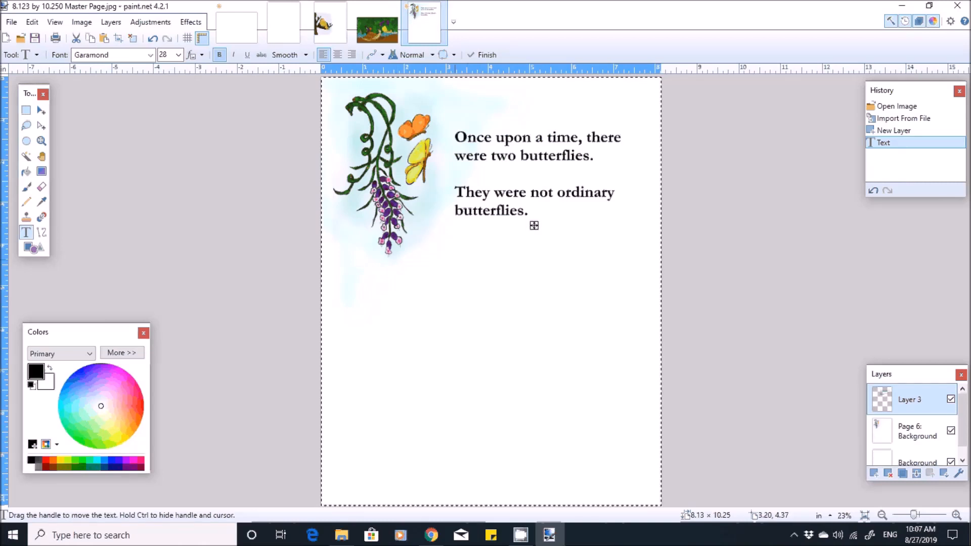
- Add a new layer and begin a text block below the flower illustration reading "Whenever the moon was"
{"action": "left_click", "coordinate": [111, 22]}
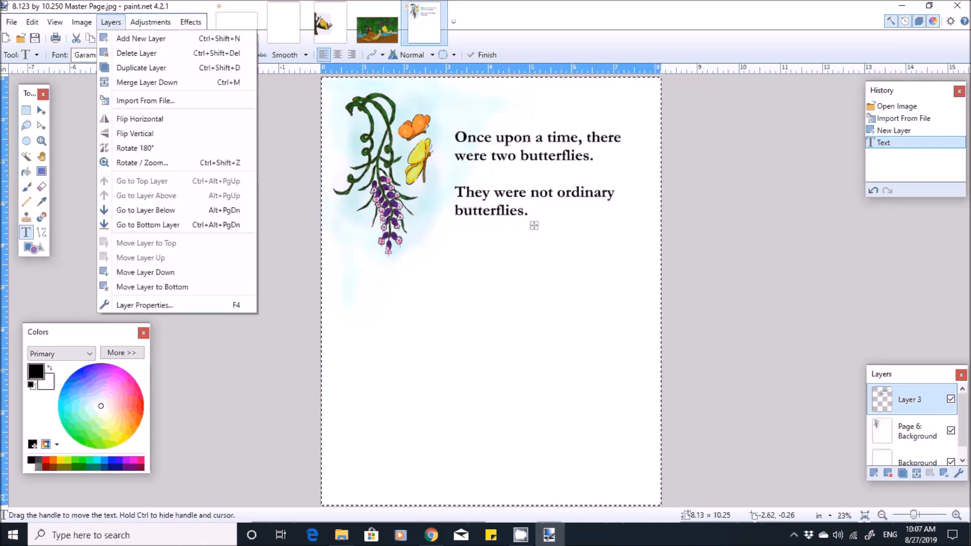
{"action": "left_click", "coordinate": [122, 38]}
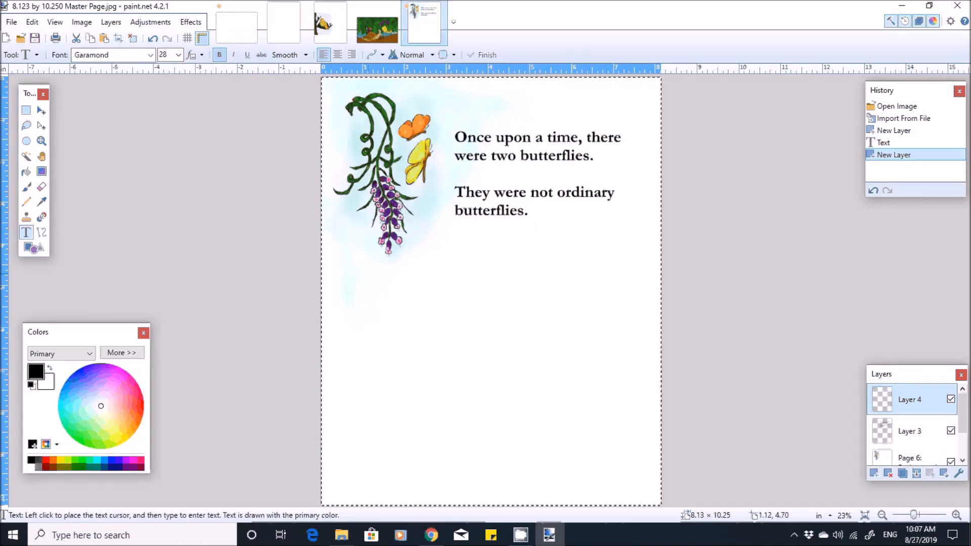
{"action": "left_click", "coordinate": [364, 274]}
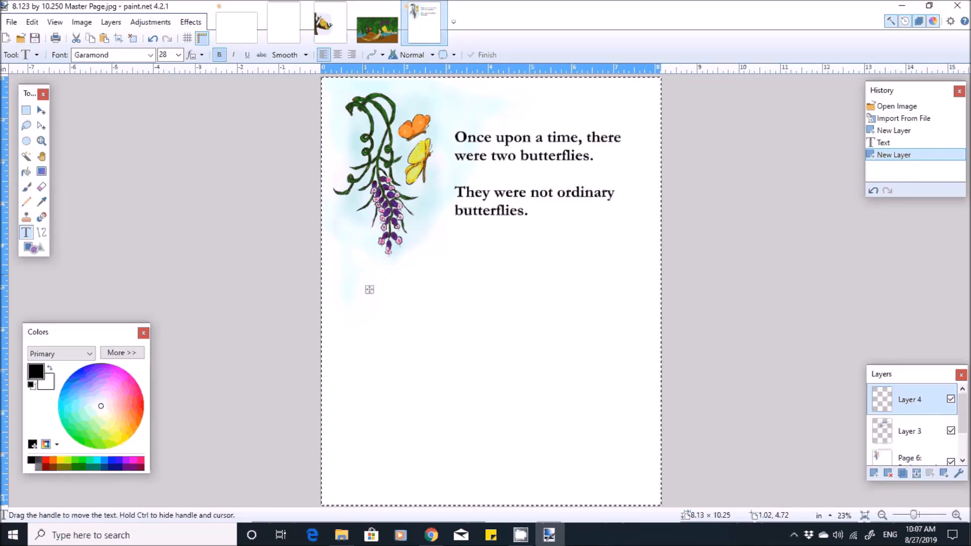
{"action": "type", "text": "W"}
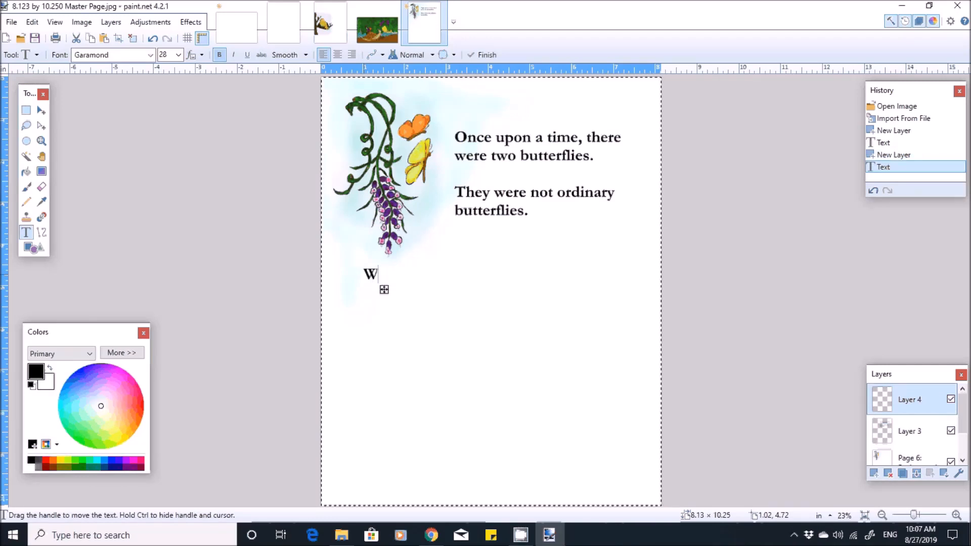
{"action": "type", "text": "henever"}
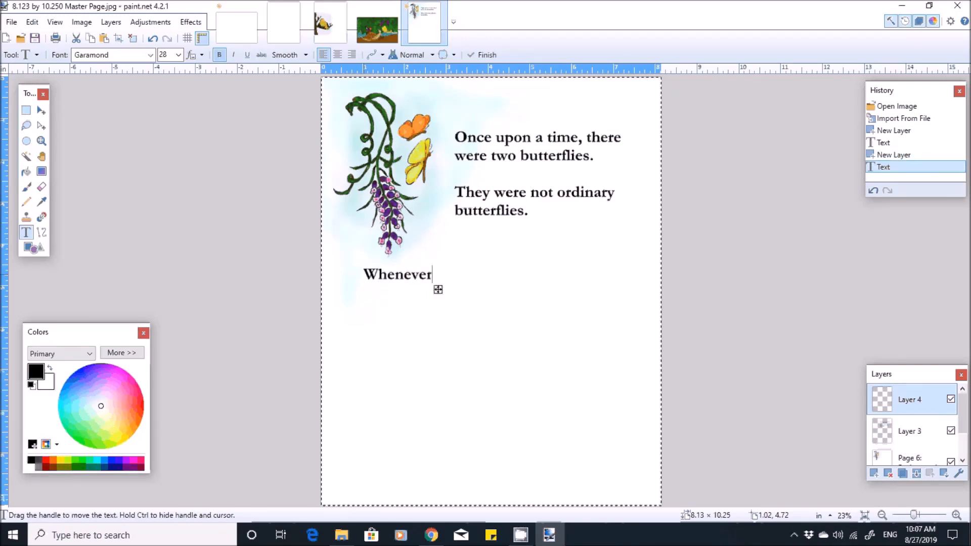
{"action": "type", "text": " the"}
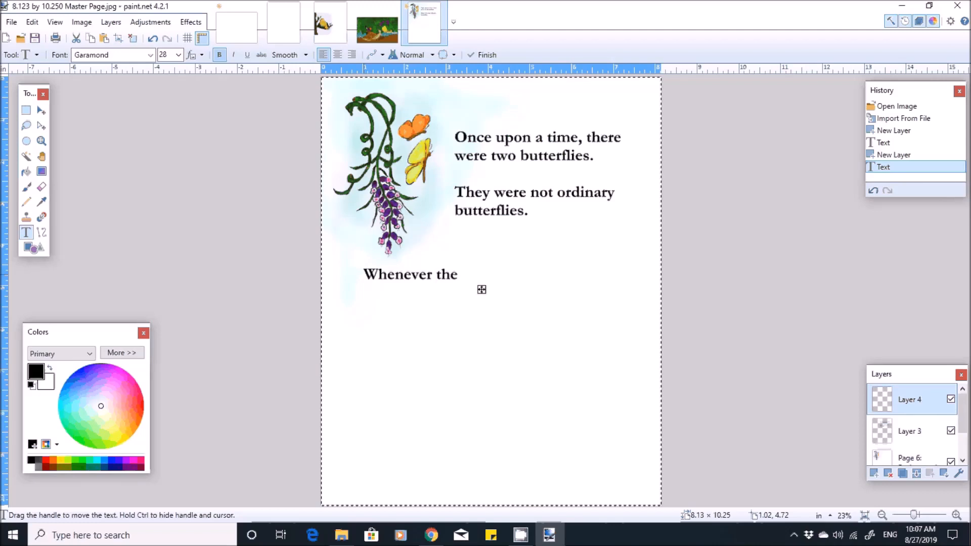
{"action": "type", "text": " moon was"}
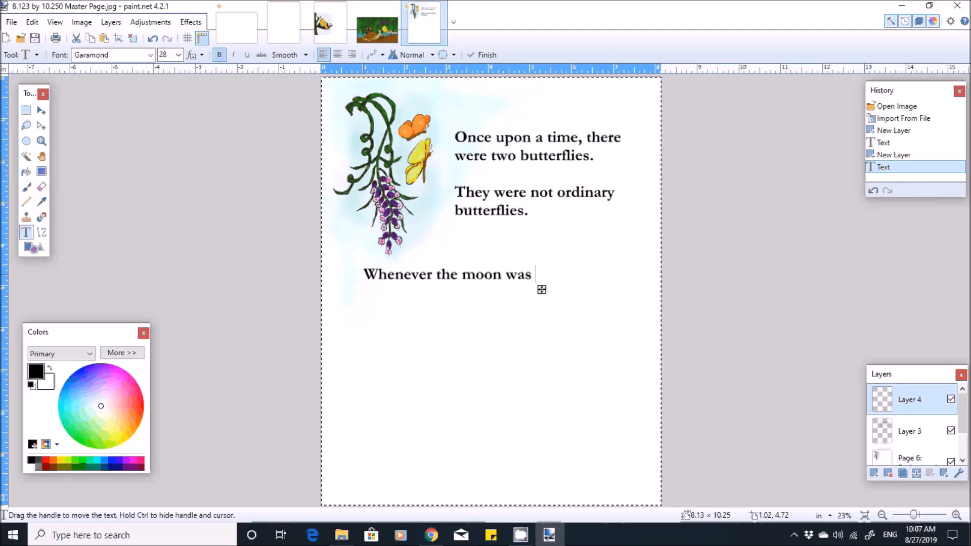
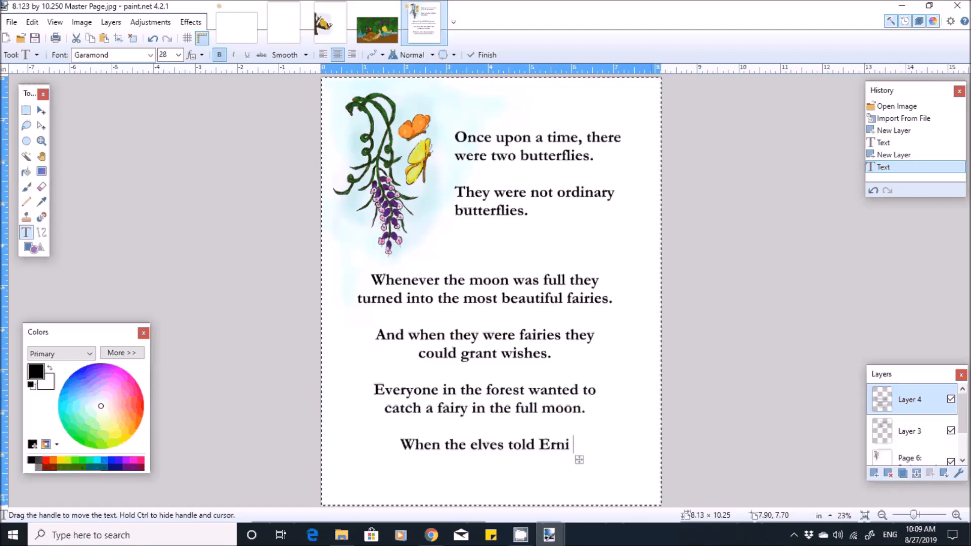
- Complete the last paragraph as "When the elves told Ernie he was not happy.", breaking after "was", and shift the lower text block slightly up and right
{"action": "type", "text": "e"}
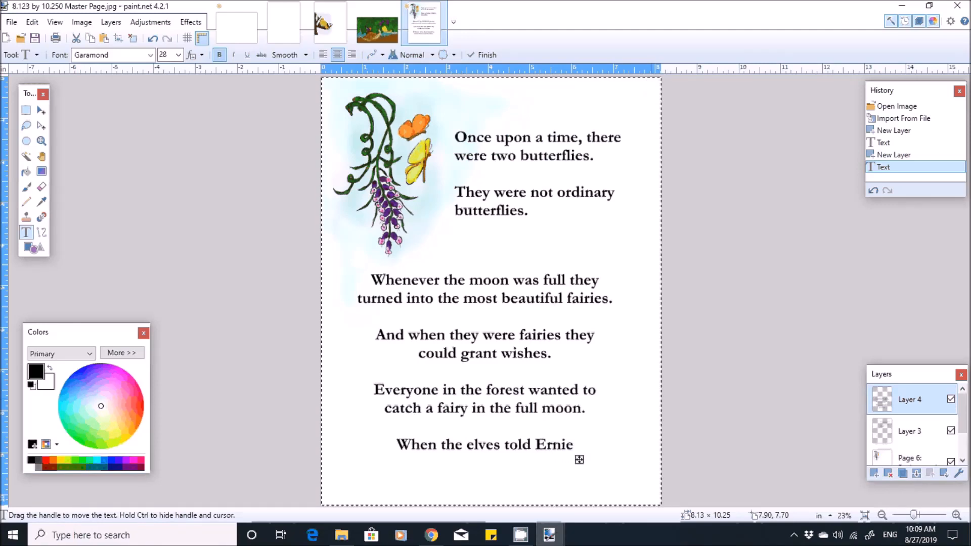
{"action": "type", "text": " he"}
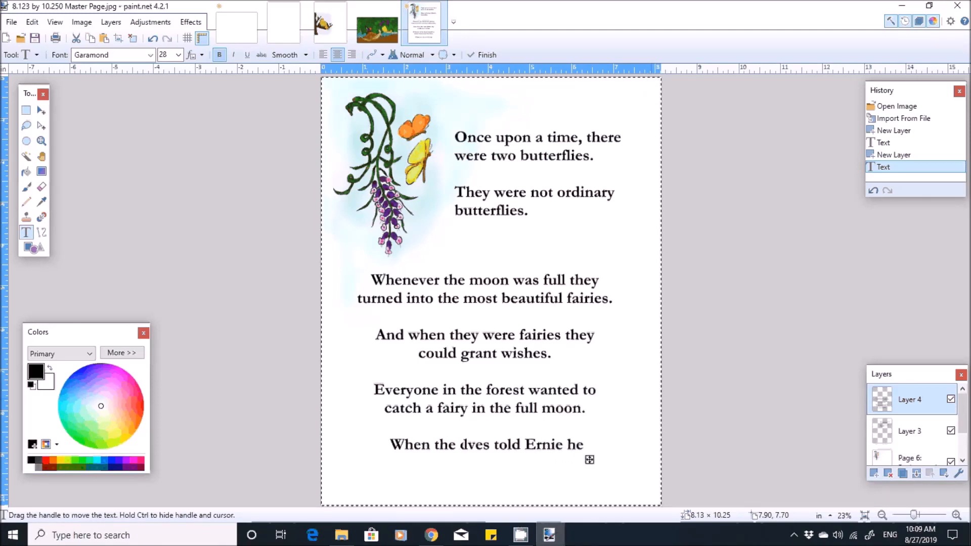
{"action": "type", "text": " was"}
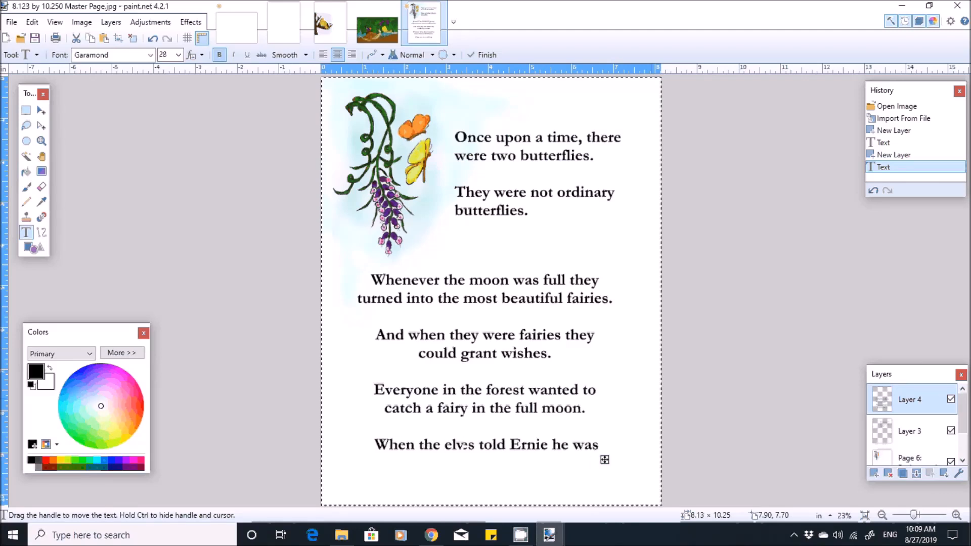
{"action": "key", "text": "Return"}
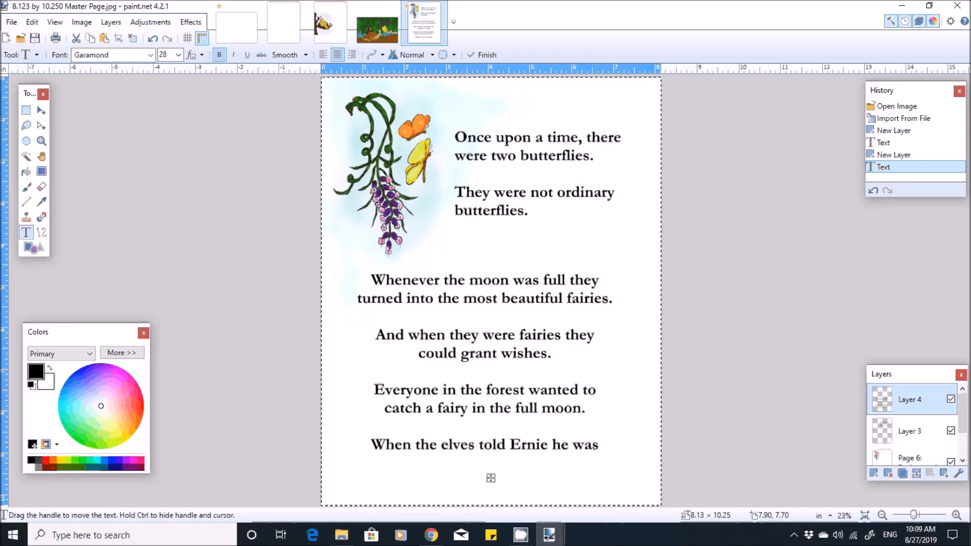
{"action": "type", "text": "not ha"}
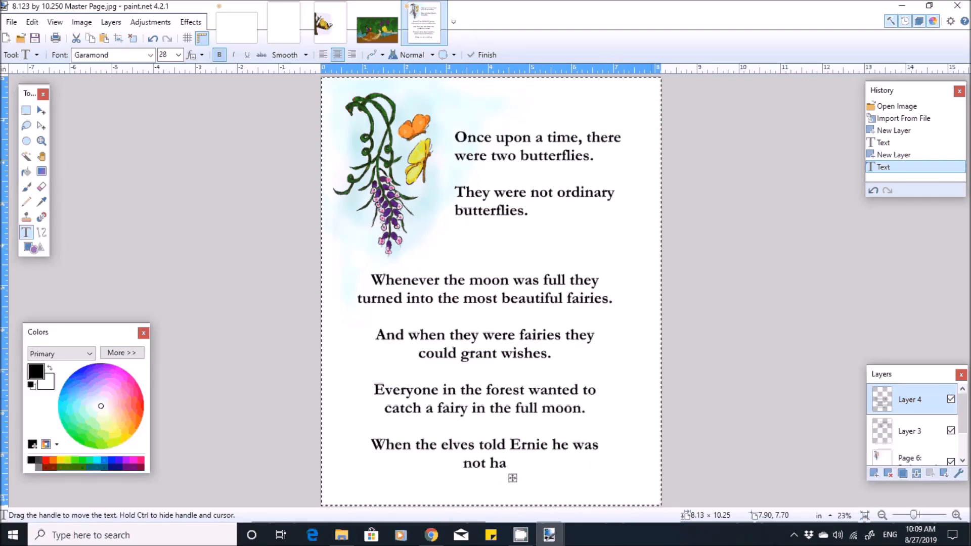
{"action": "type", "text": "ppy"}
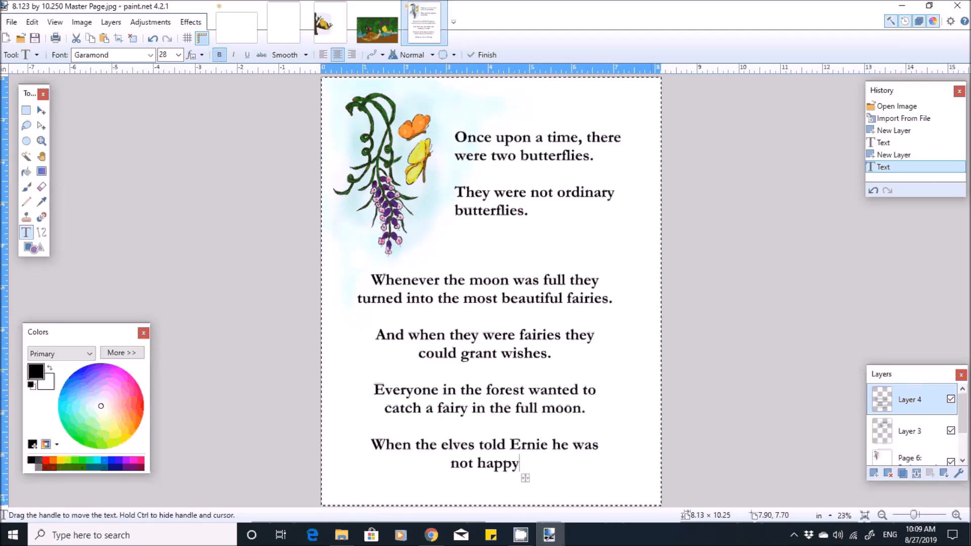
{"action": "type", "text": "."}
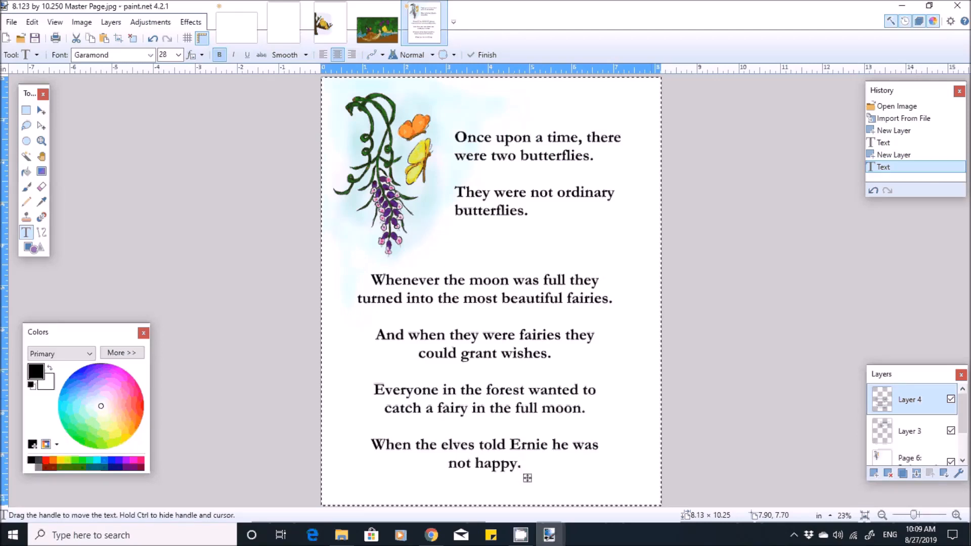
{"action": "mouse_move", "coordinate": [527, 478]}
{"action": "left_mouse_down"}
{"action": "mouse_move", "coordinate": [544, 468]}
{"action": "mouse_move", "coordinate": [528, 465]}
{"action": "mouse_move", "coordinate": [536, 465]}
{"action": "left_mouse_up"}
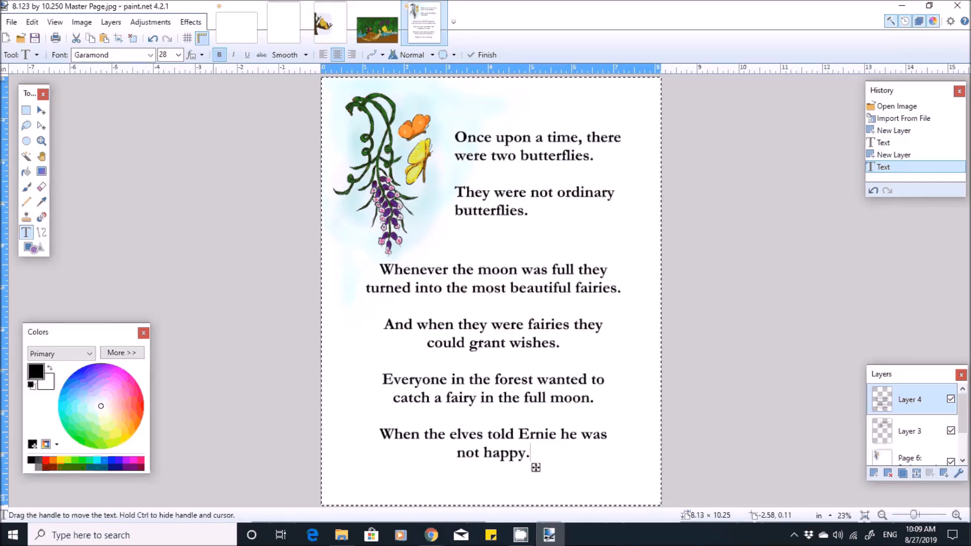
- Try the Gigi font on the lower story text, and set it back to Garamond
{"action": "left_click", "coordinate": [150, 54]}
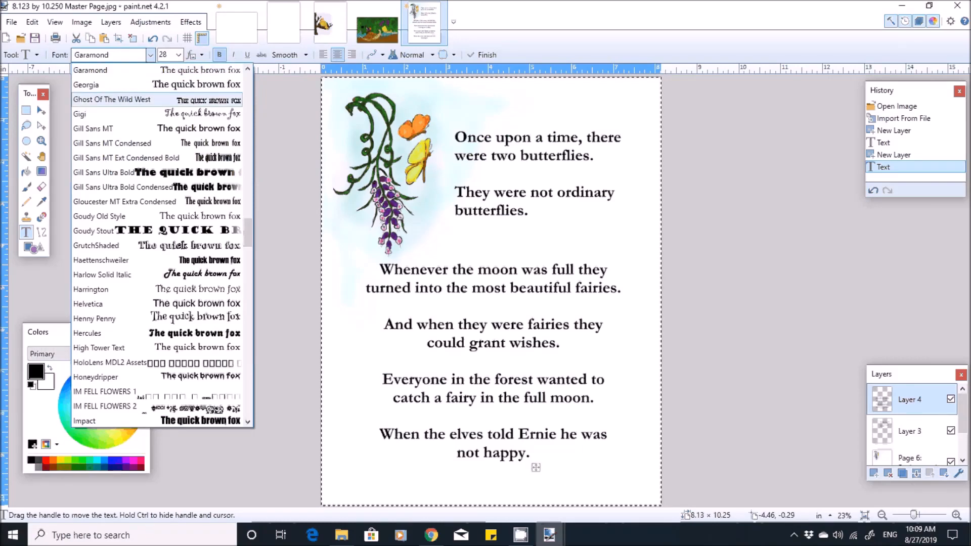
{"action": "scroll", "coordinate": [157, 243], "scroll_direction": "up", "scroll_amount": 1}
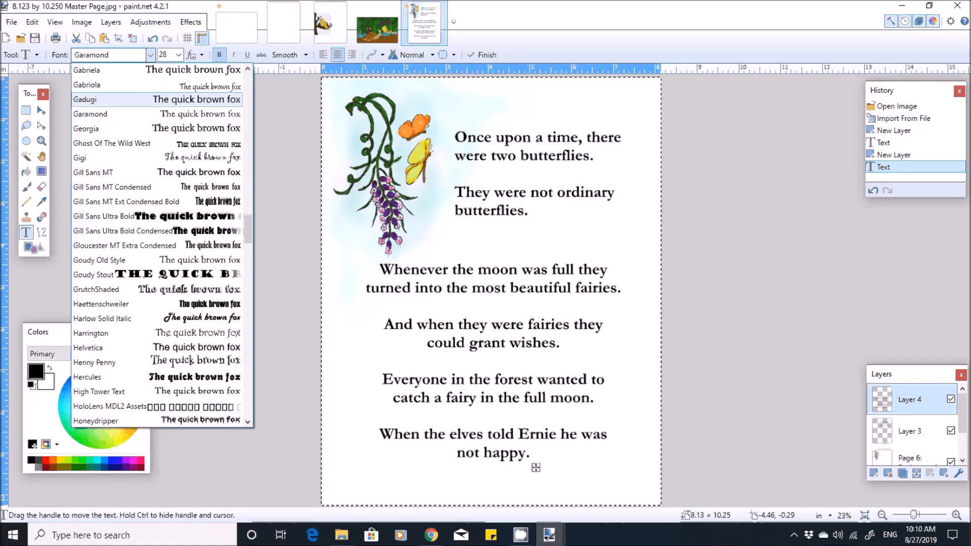
{"action": "key", "text": "Return"}
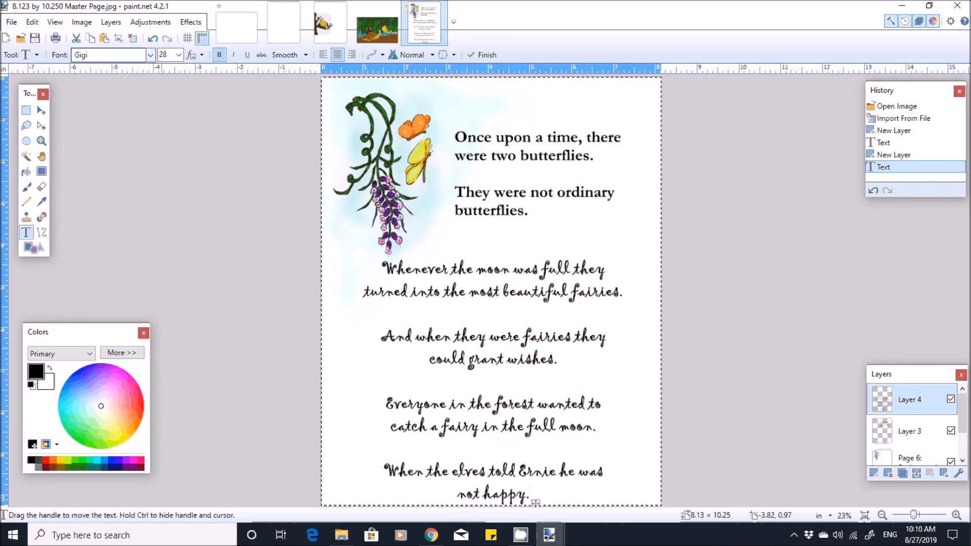
{"action": "left_click", "coordinate": [150, 55]}
{"action": "scroll", "coordinate": [152, 158], "scroll_direction": "up", "scroll_amount": 1}
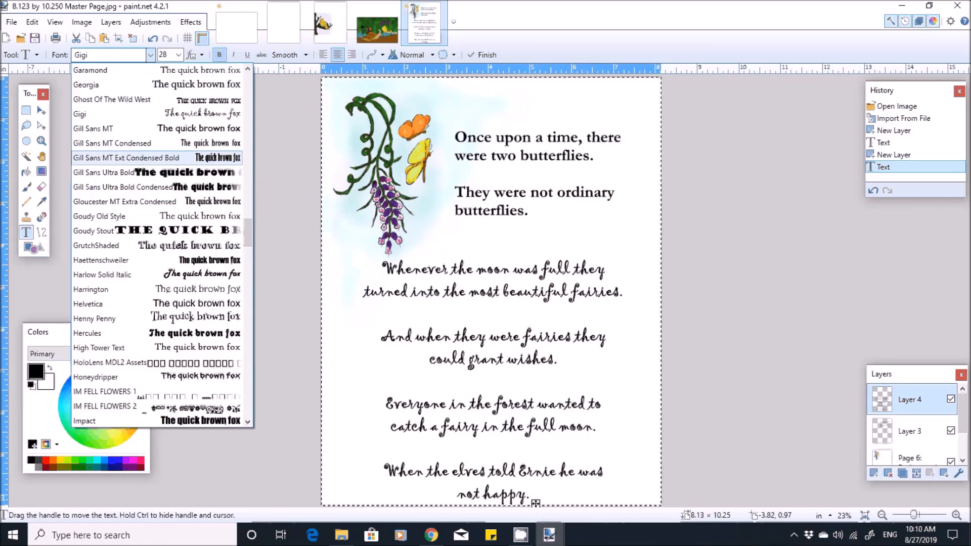
{"action": "left_click", "coordinate": [90, 70]}
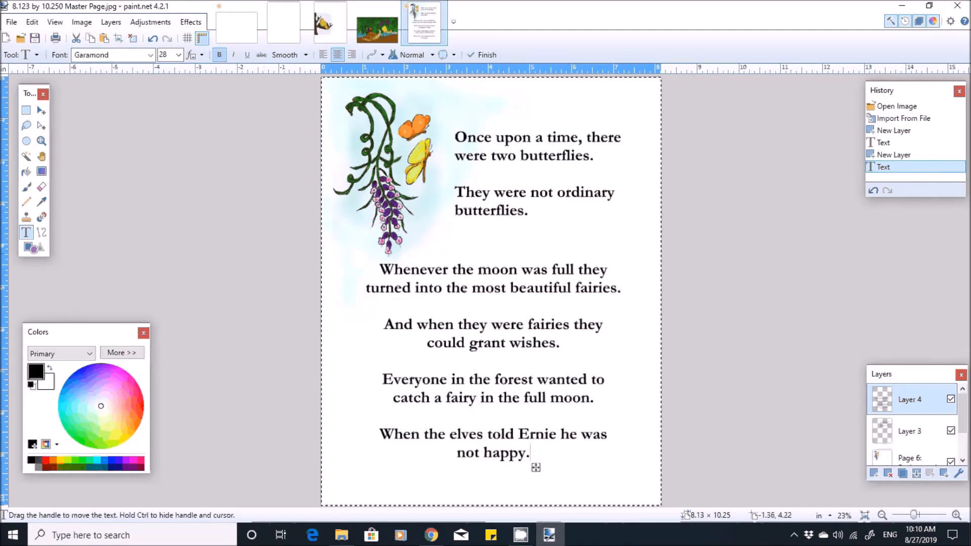
- Save the page as a JPEG named "Page 1 Text" in the 1 TEMP folder at quality 95, flattening the layers
{"action": "left_click", "coordinate": [11, 21]}
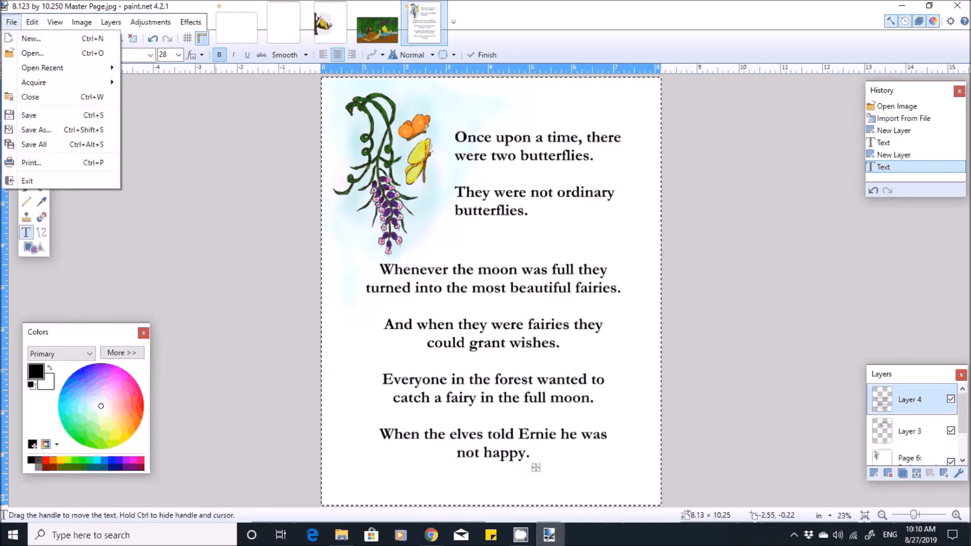
{"action": "left_click", "coordinate": [37, 130]}
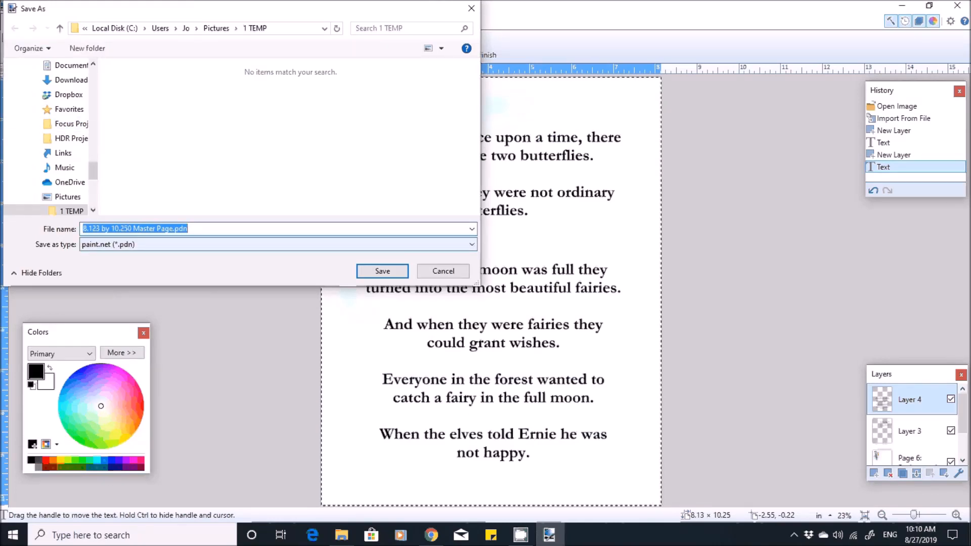
{"action": "left_click", "coordinate": [278, 244]}
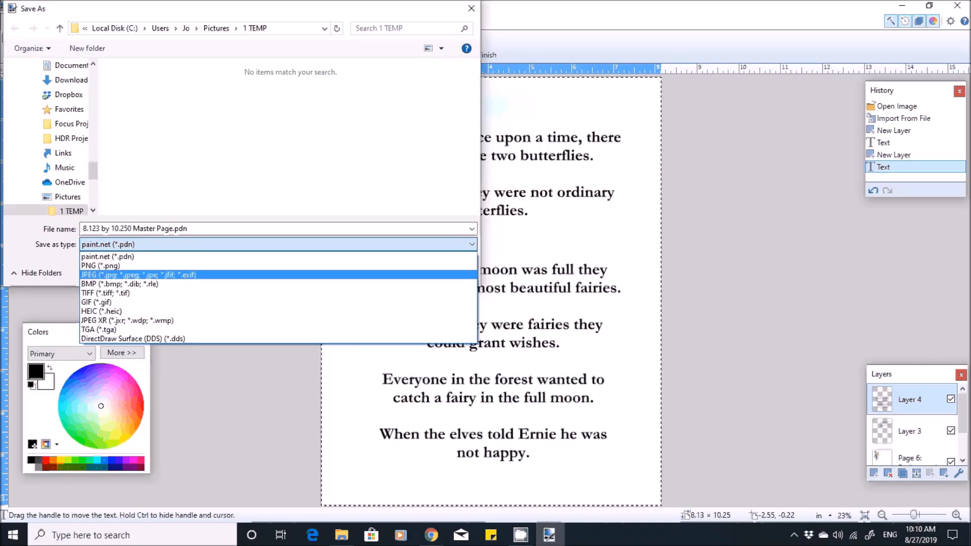
{"action": "key", "text": "Return"}
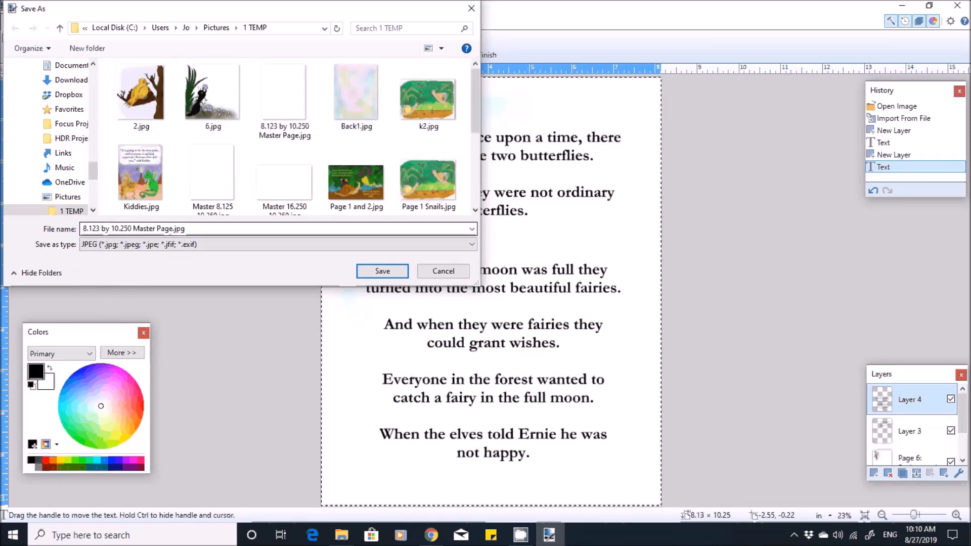
{"action": "left_click", "coordinate": [273, 229]}
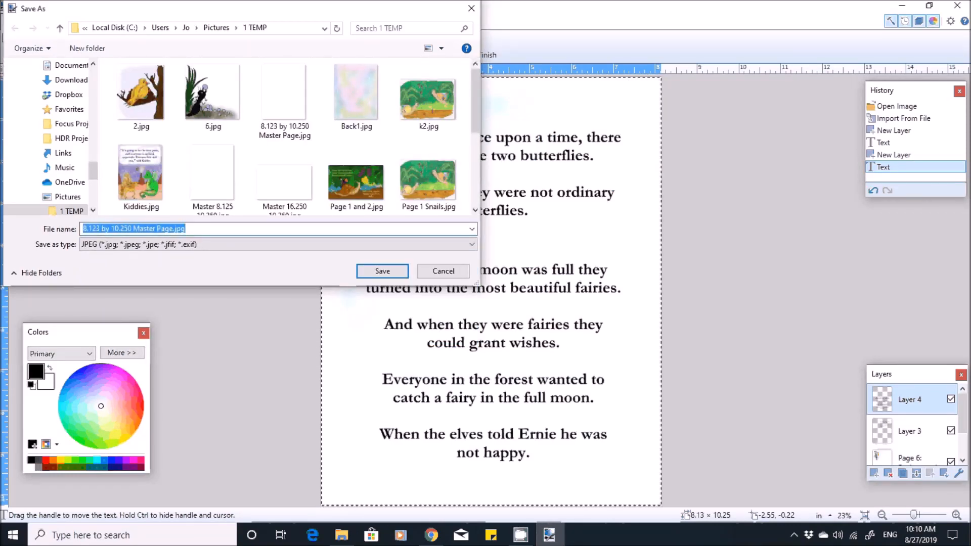
{"action": "type", "text": "Page "}
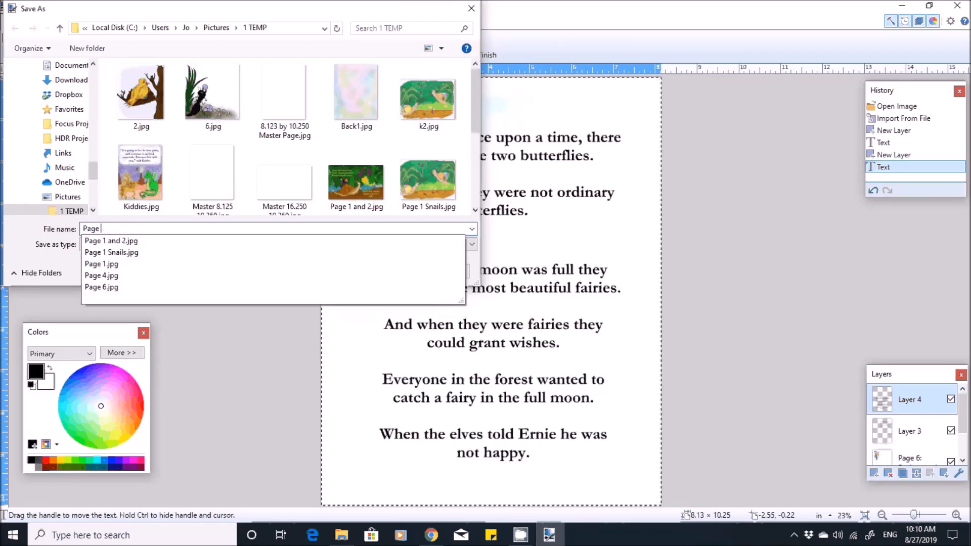
{"action": "type", "text": "1 "}
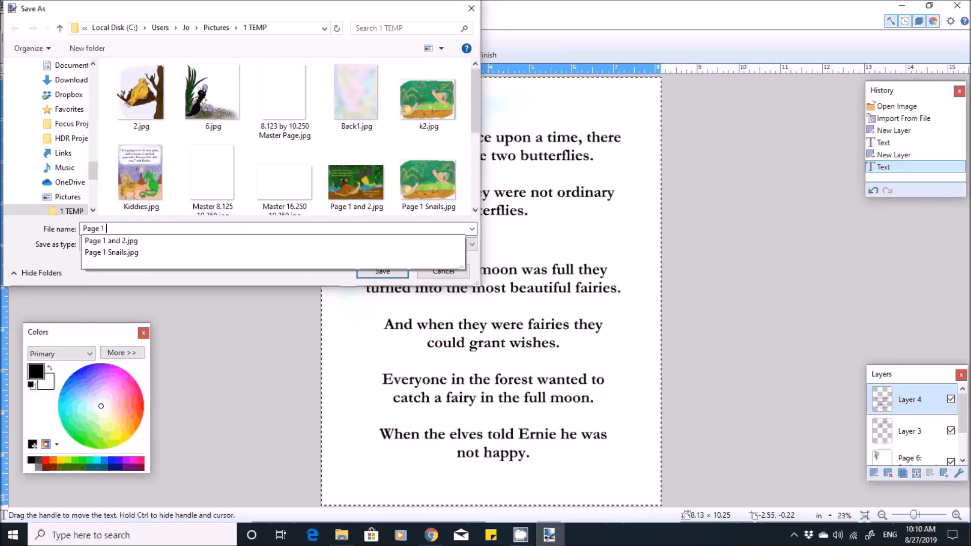
{"action": "type", "text": "Text"}
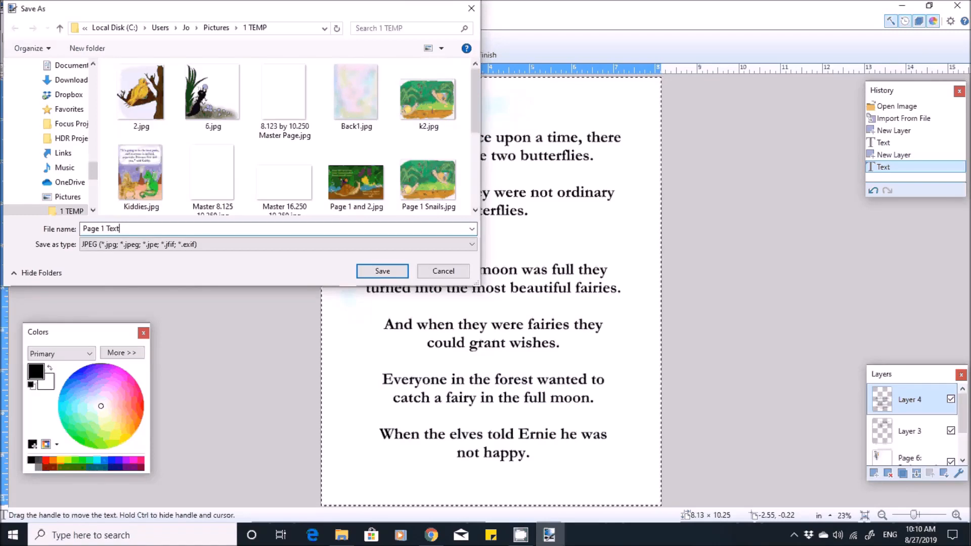
{"action": "left_click", "coordinate": [383, 271]}
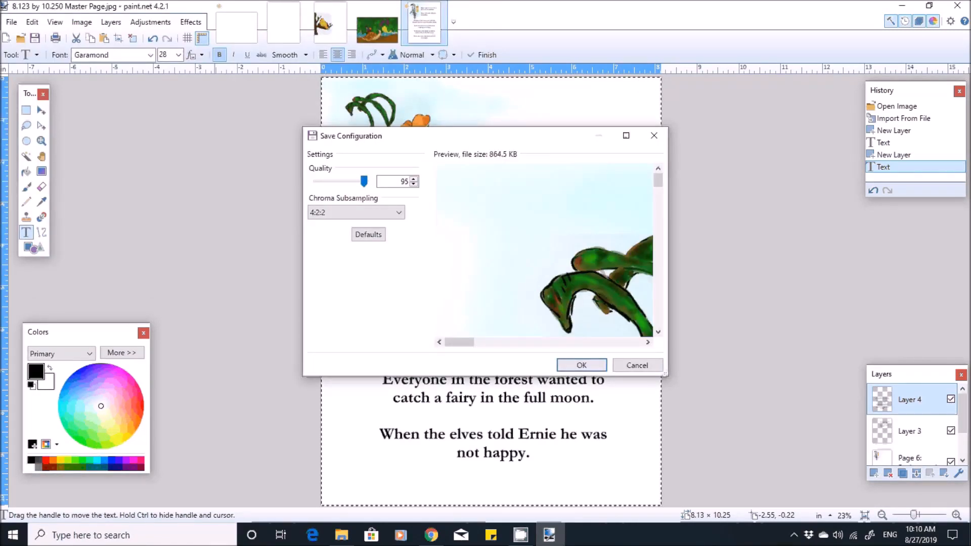
{"action": "key", "text": "Return"}
{"action": "key", "text": "Return"}
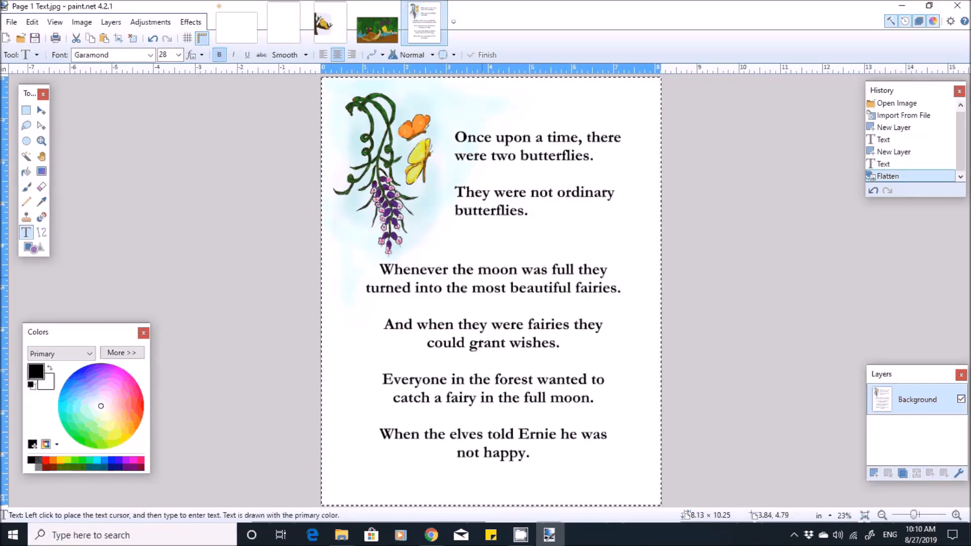
- Open the double-page illustration Pages 2 and 3.jpg and add a new layer above its background
{"action": "left_click", "coordinate": [11, 22]}
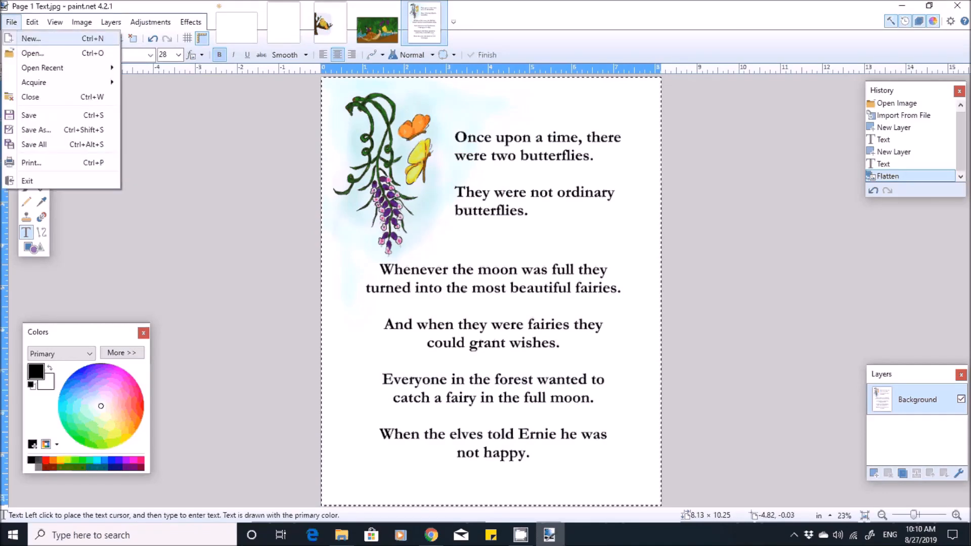
{"action": "left_click", "coordinate": [31, 53]}
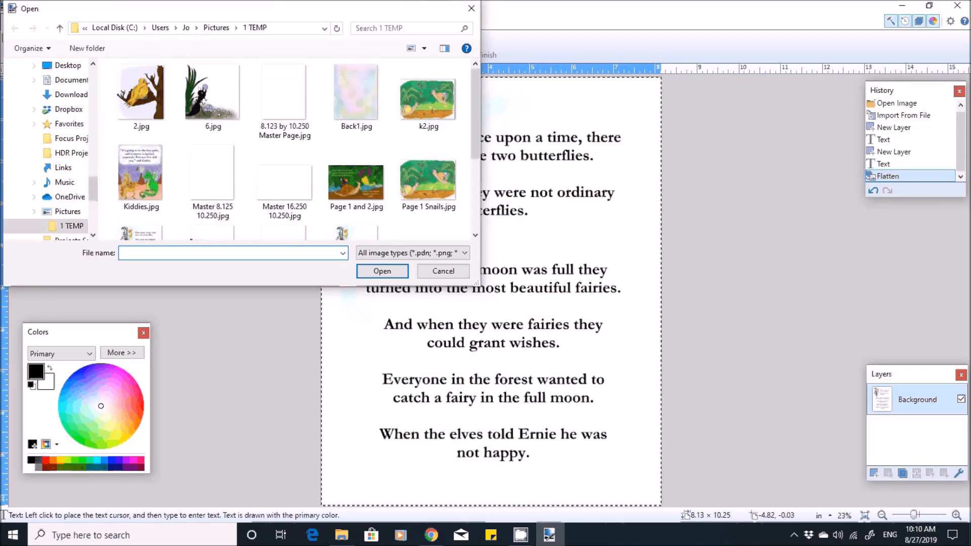
{"action": "scroll", "coordinate": [213, 126], "scroll_direction": "down", "scroll_amount": 1}
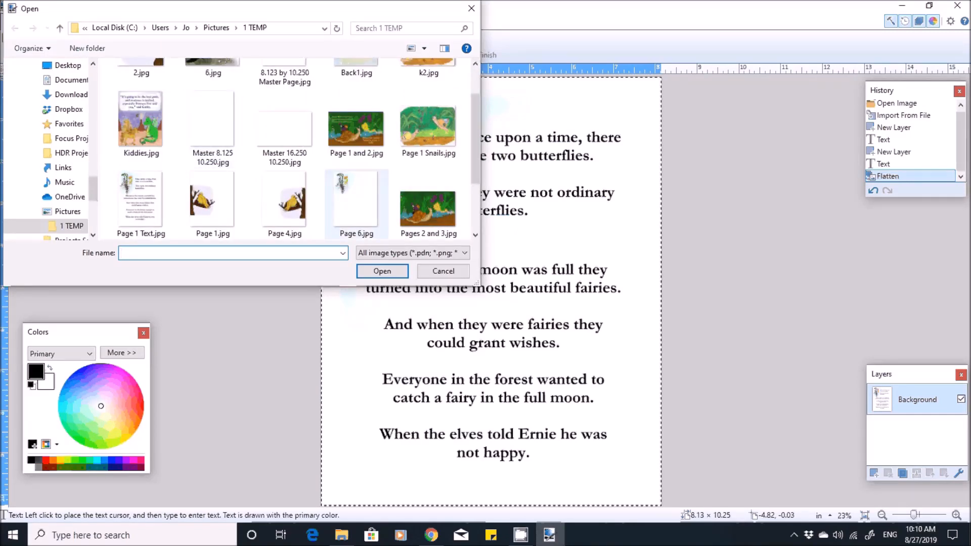
{"action": "double_click", "coordinate": [428, 208]}
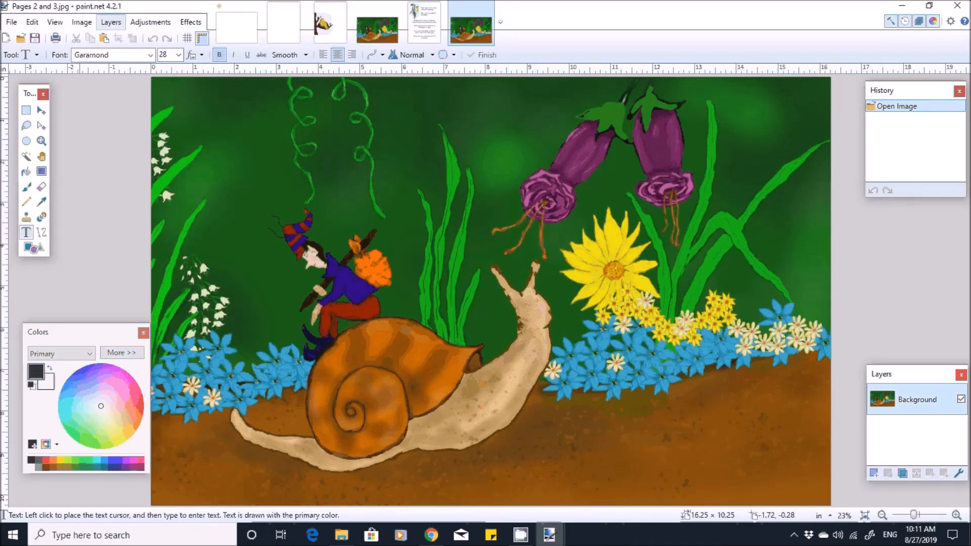
{"action": "left_click", "coordinate": [110, 22]}
{"action": "left_click", "coordinate": [122, 39]}
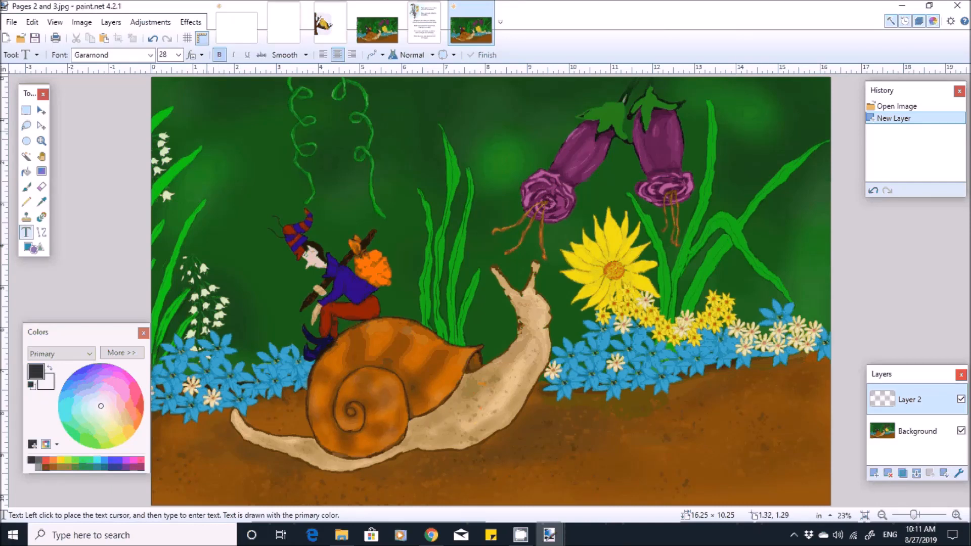
- Write the left-aligned story text "In fact Ernie Elf was so upset" on the new layer, above the elf in the illustration
{"action": "left_click", "coordinate": [210, 132]}
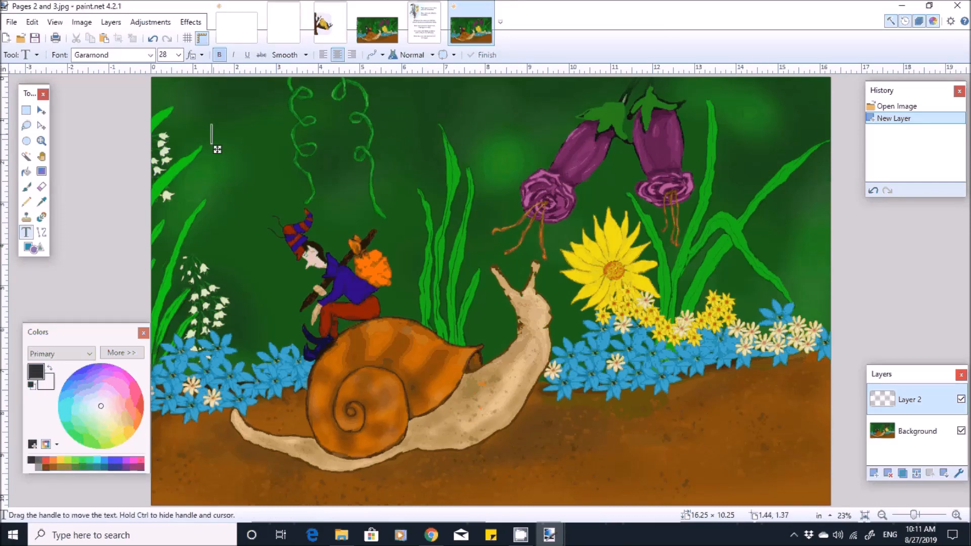
{"action": "type", "text": "In"}
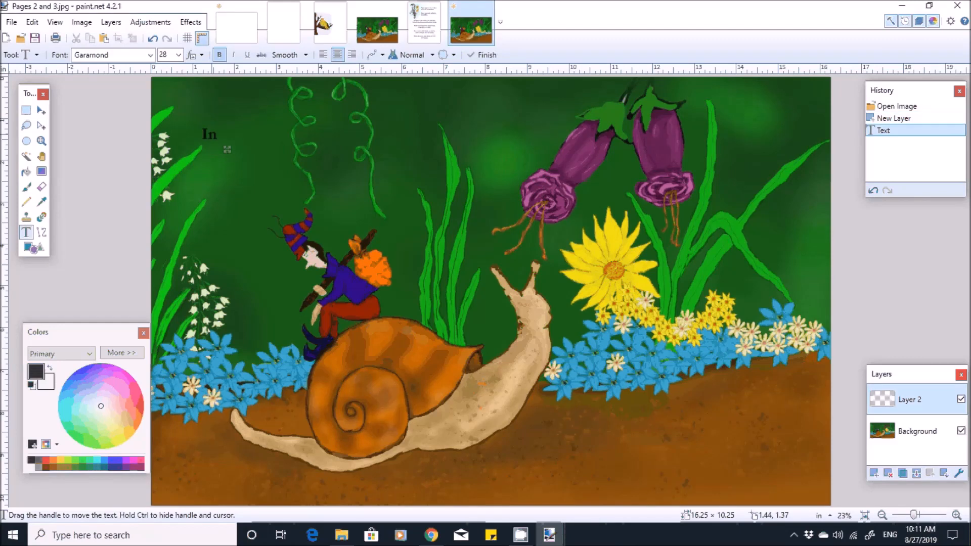
{"action": "type", "text": " f"}
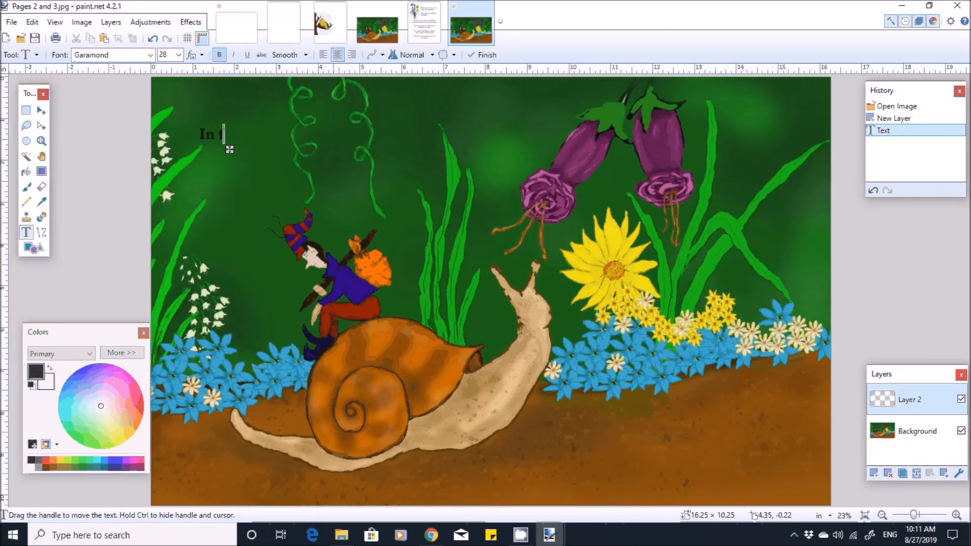
{"action": "left_click", "coordinate": [324, 54]}
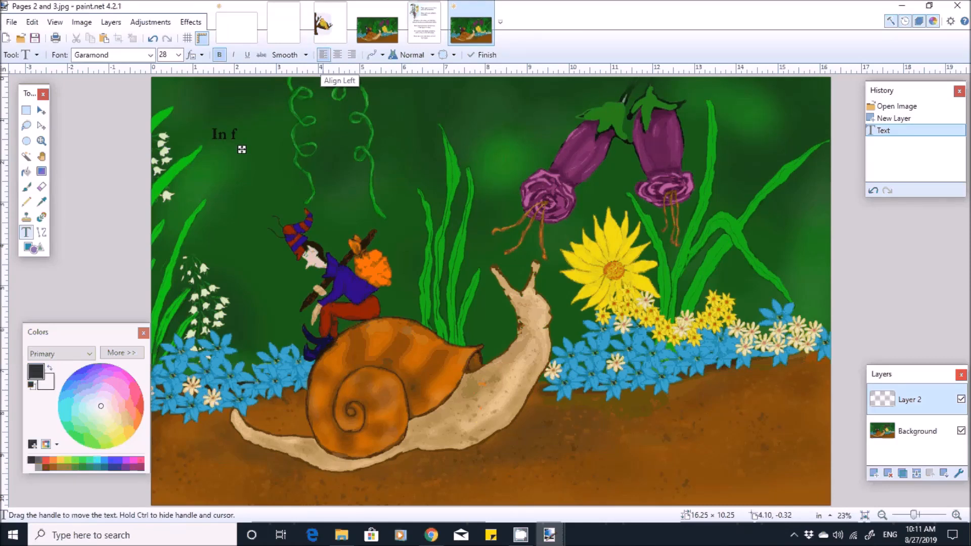
{"action": "type", "text": "a"}
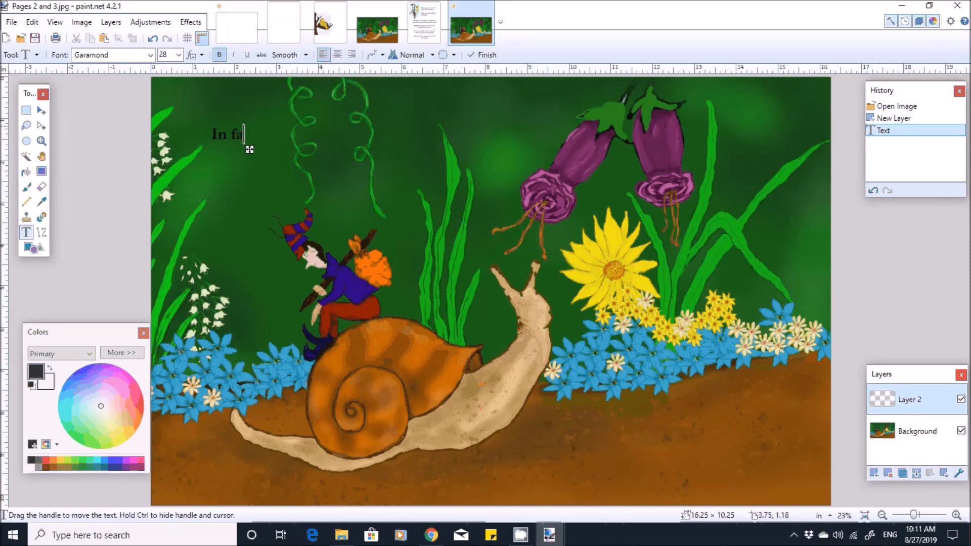
{"action": "type", "text": "ct Ernie"}
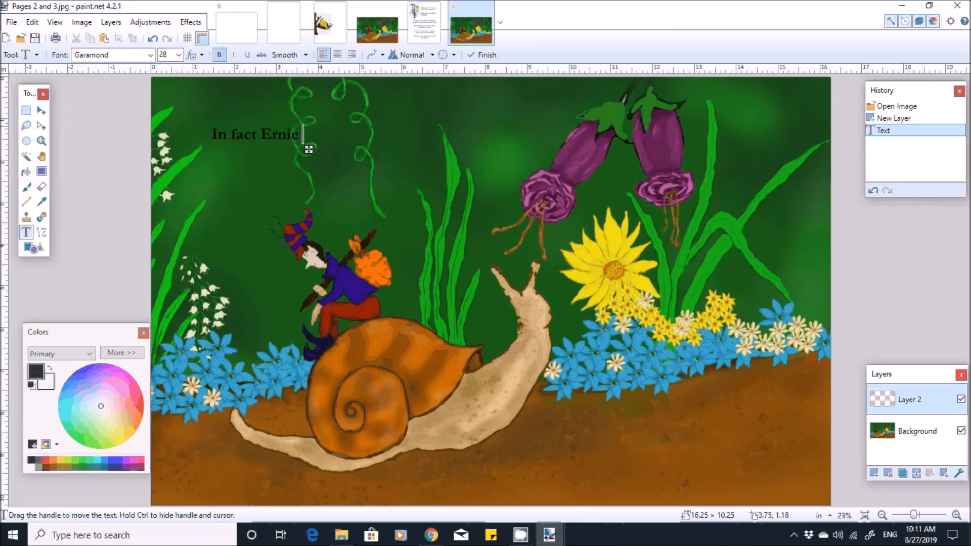
{"action": "type", "text": " Elf was"}
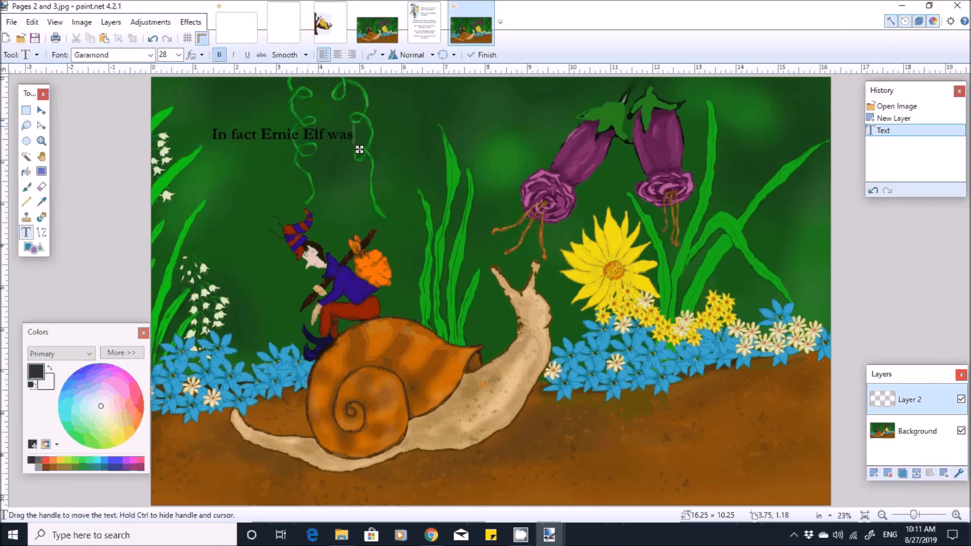
{"action": "type", "text": " so upset"}
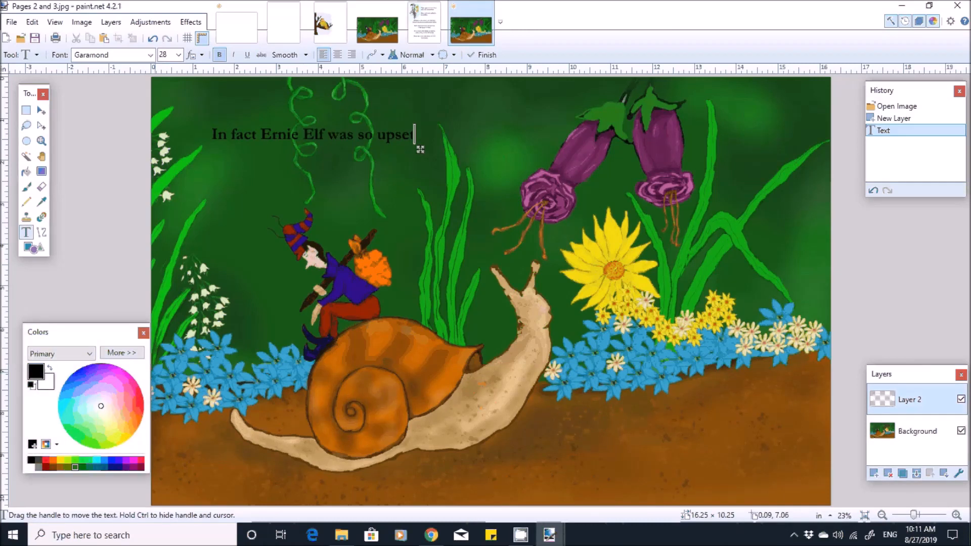
- Colour the story text golden yellow, enlarge it to size 36, and nudge it slightly up and left
{"action": "left_click", "coordinate": [60, 460]}
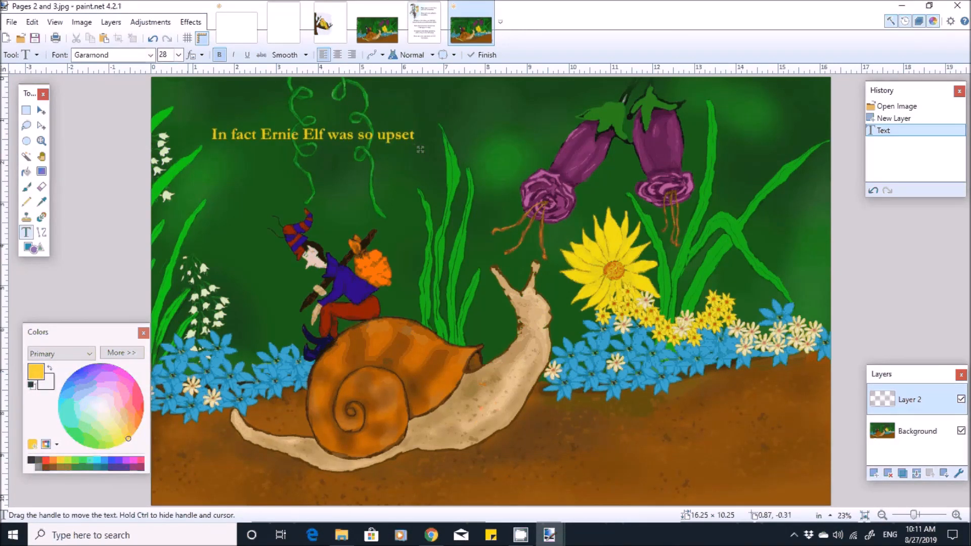
{"action": "left_click", "coordinate": [179, 55]}
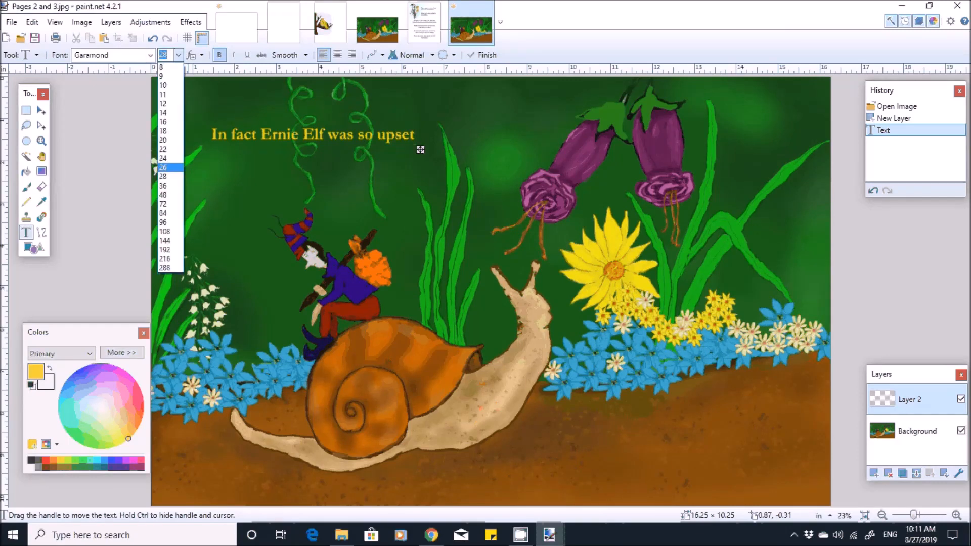
{"action": "left_click", "coordinate": [163, 186]}
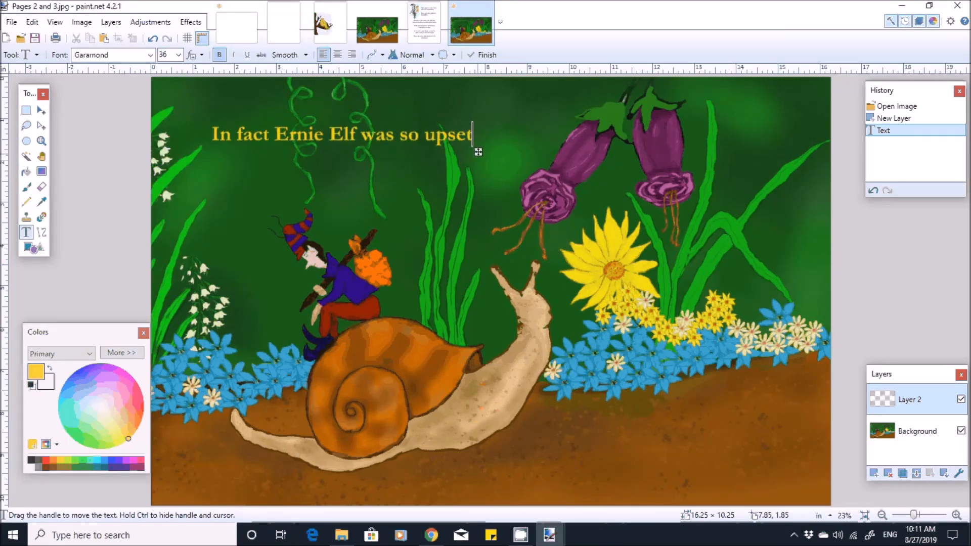
{"action": "left_click_drag", "start_coordinate": [478, 152], "coordinate": [470, 150]}
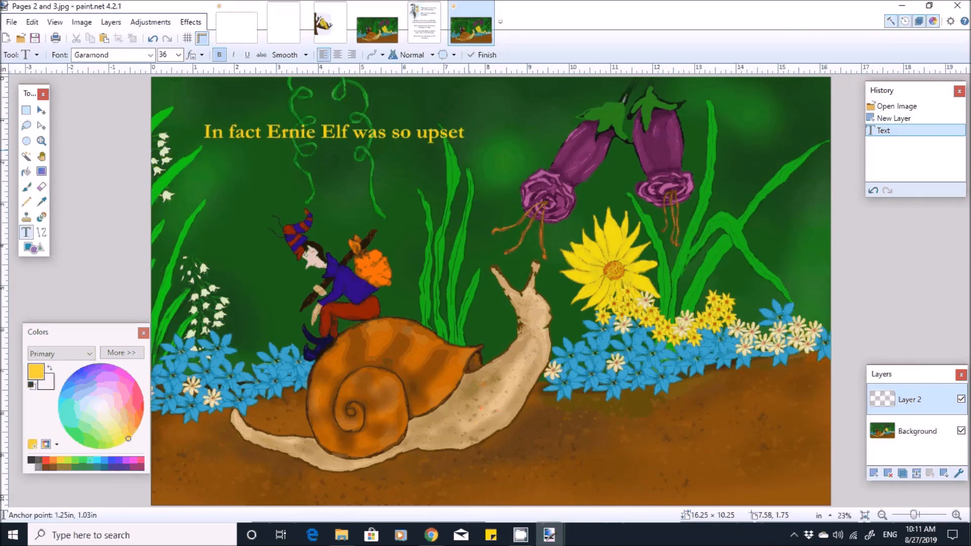
- Set the story text's font size to 42 and shift it slightly down and left
{"action": "left_click", "coordinate": [179, 54]}
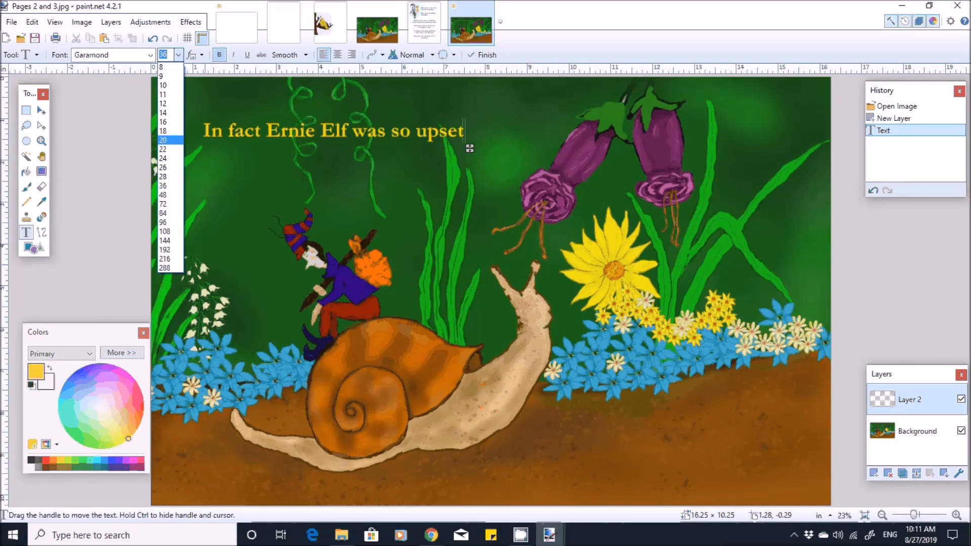
{"action": "type", "text": "4"}
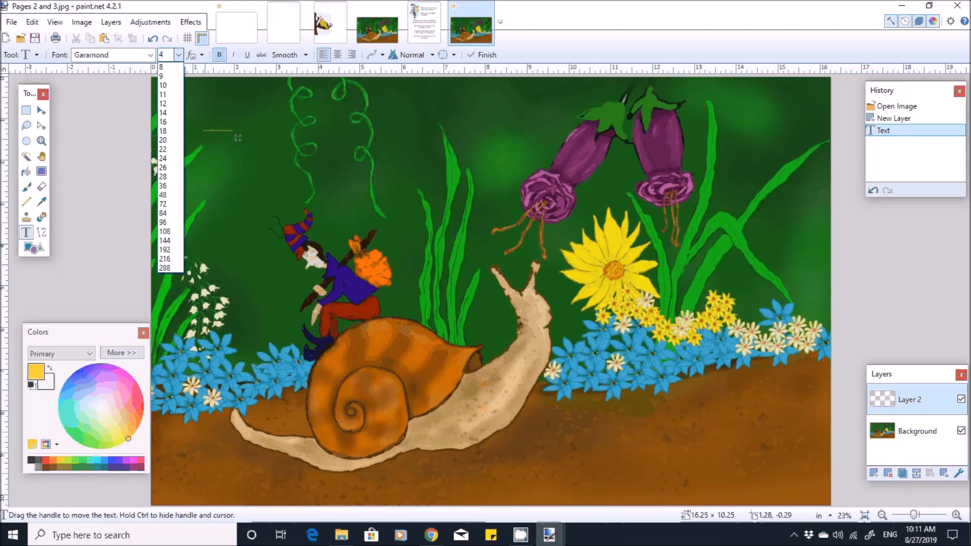
{"action": "type", "text": "2"}
{"action": "key", "text": "Return"}
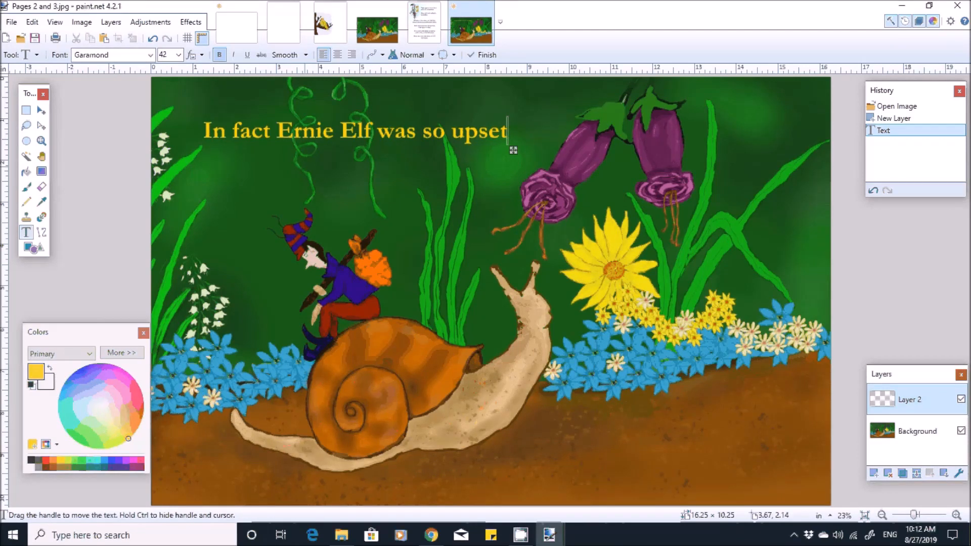
{"action": "left_click_drag", "start_coordinate": [513, 150], "coordinate": [505, 159]}
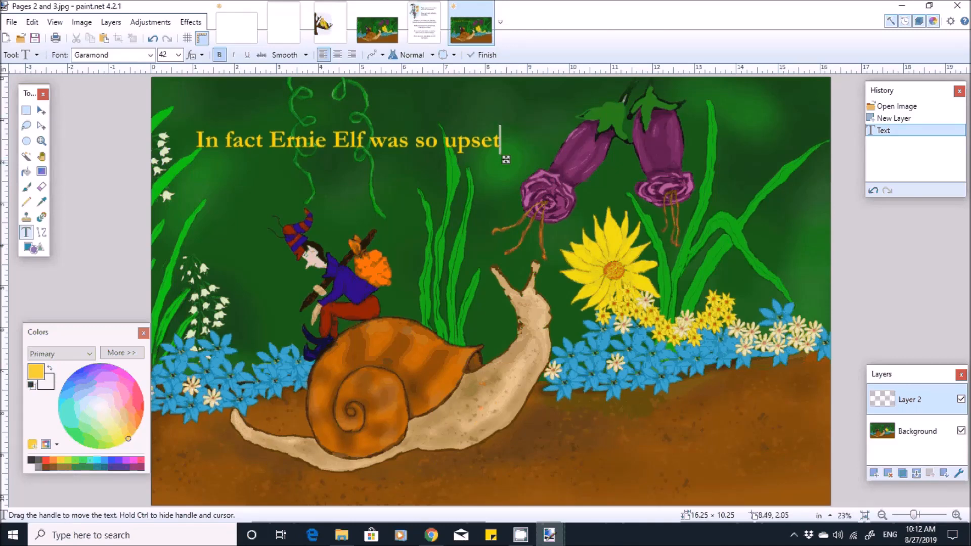
- Remove the word "upset" from the end of the line and set the font size to 48
{"action": "key", "text": "BackSpace"}
{"action": "key", "text": "BackSpace"}
{"action": "key", "text": "BackSpace"}
{"action": "key", "text": "BackSpace"}
{"action": "key", "text": "BackSpace"}
{"action": "key", "text": "BackSpace"}
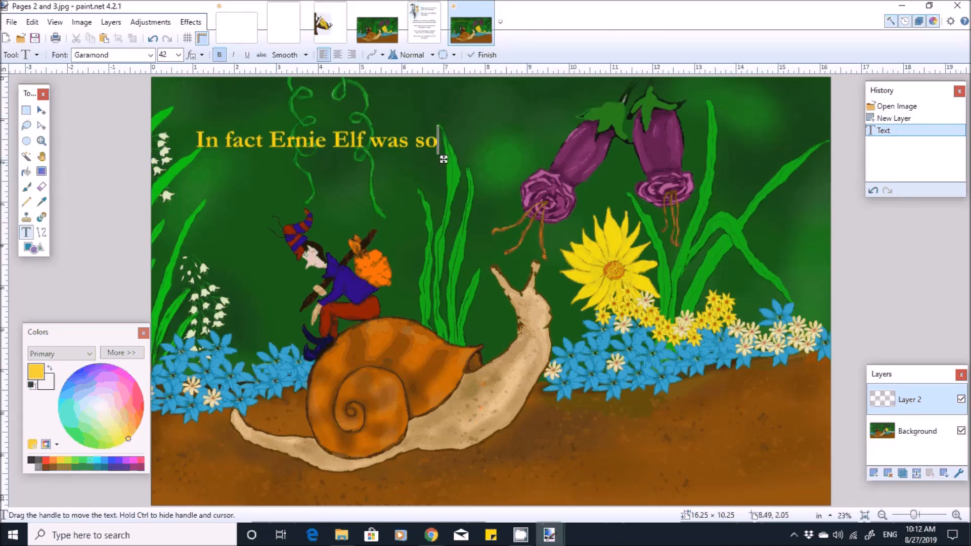
{"action": "left_click", "coordinate": [178, 55]}
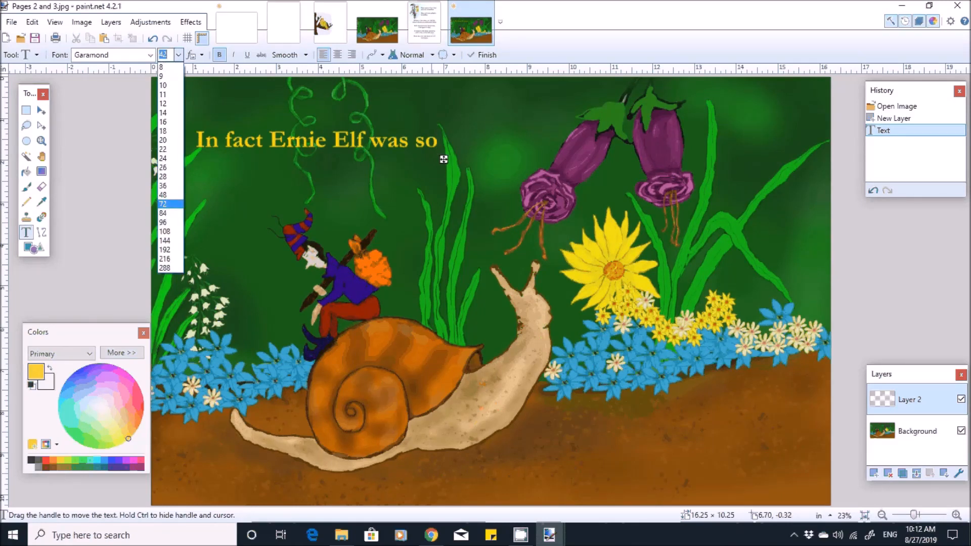
{"action": "left_click", "coordinate": [163, 196]}
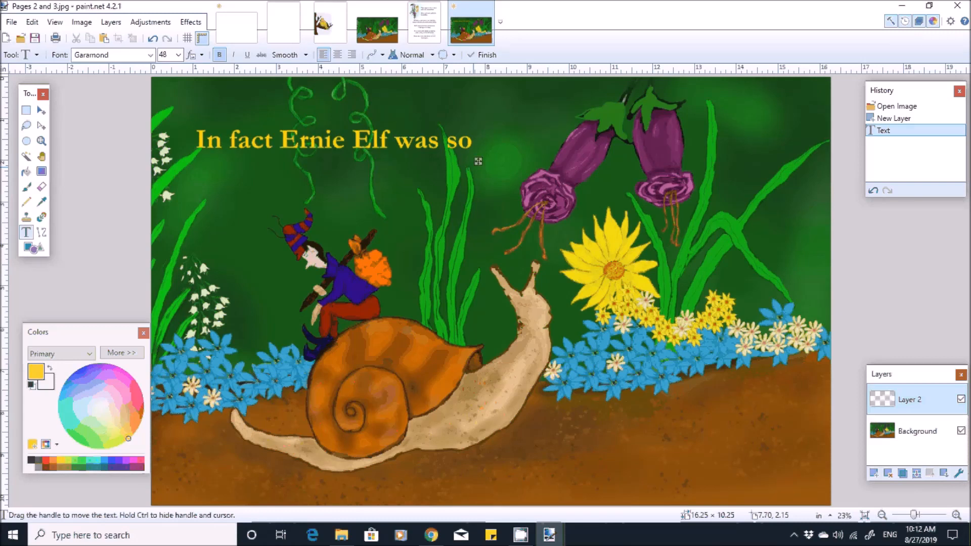
- Add a second line reading "very upset that he" to the story text
{"action": "key", "text": "Return"}
{"action": "type", "text": "very"}
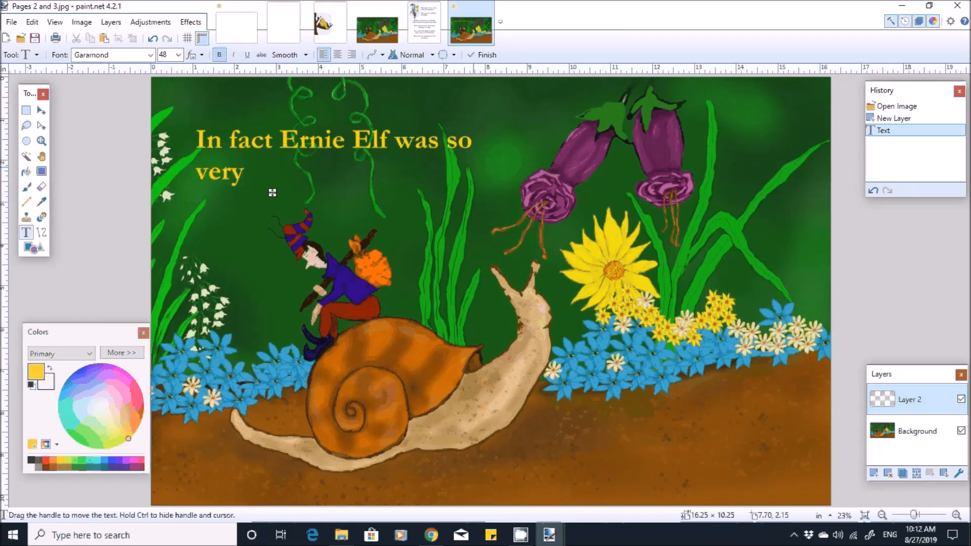
{"action": "type", "text": " upset tha"}
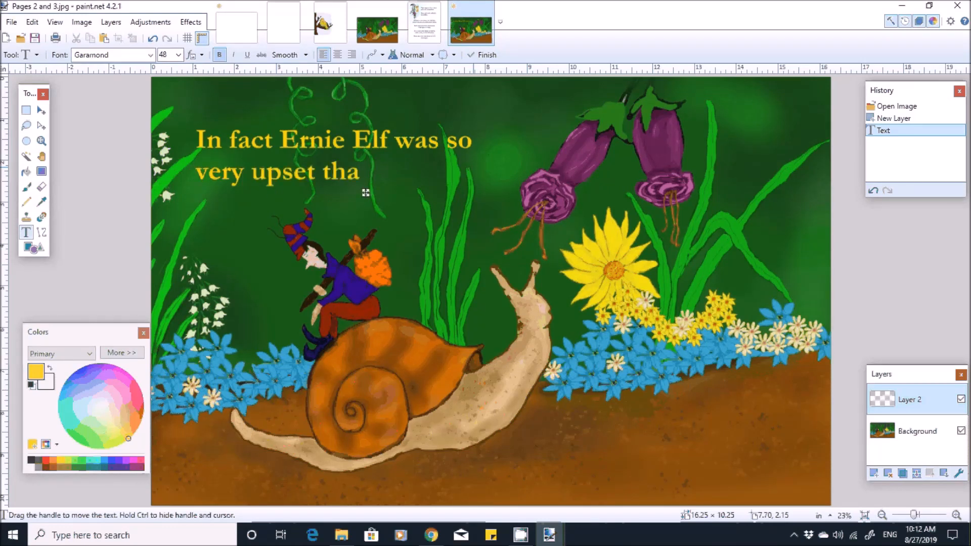
{"action": "type", "text": "t "}
{"action": "type", "text": "he"}
- Finish the sentence on two more lines, "decided to leave" and "home."
{"action": "key", "text": "Return"}
{"action": "type", "text": "de"}
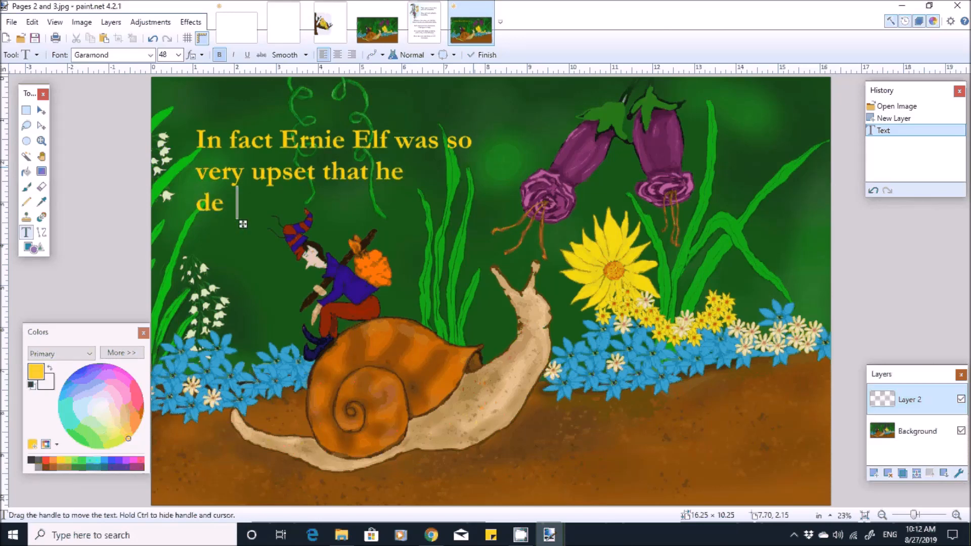
{"action": "key", "text": "BackSpace"}
{"action": "type", "text": "cided"}
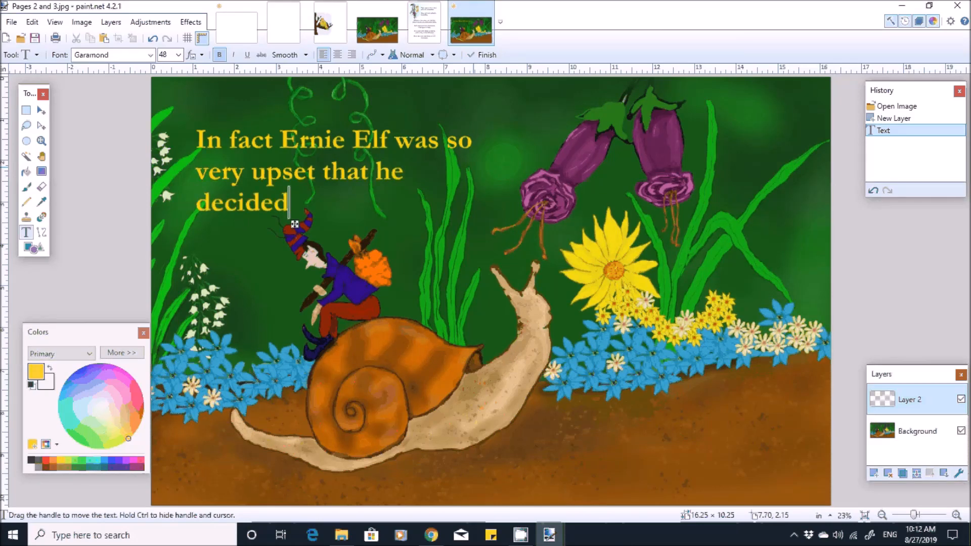
{"action": "type", "text": " to lea"}
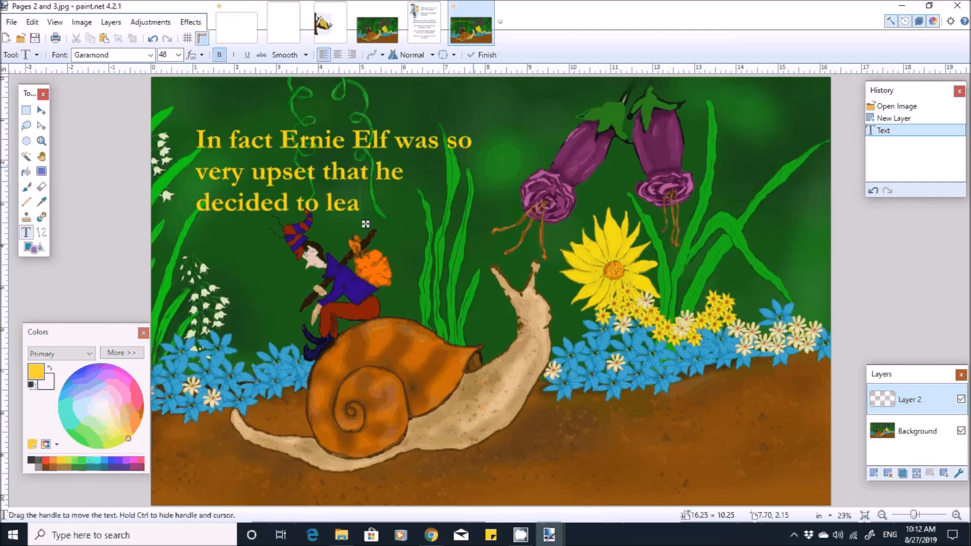
{"action": "type", "text": "ve"}
{"action": "key", "text": "Return"}
{"action": "type", "text": "h "}
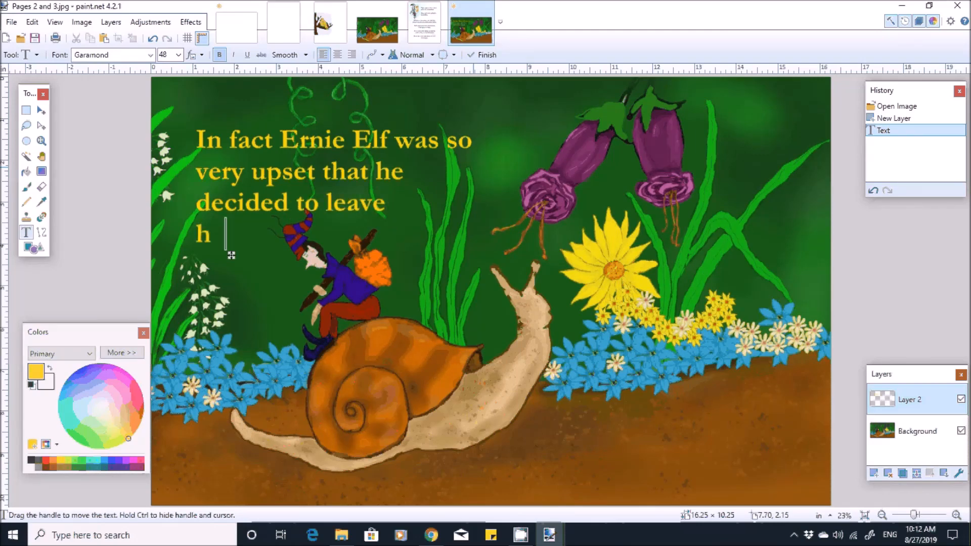
{"action": "type", "text": "ome"}
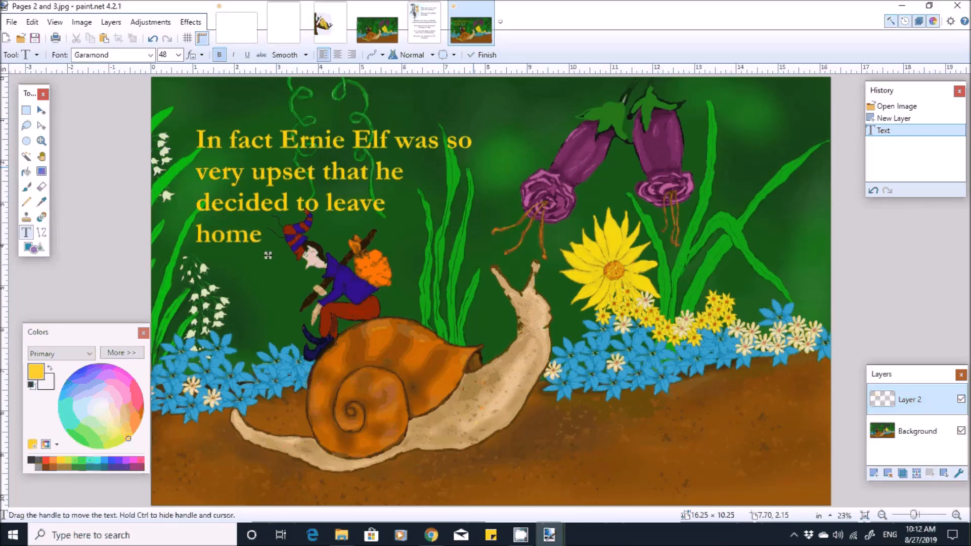
{"action": "type", "text": "."}
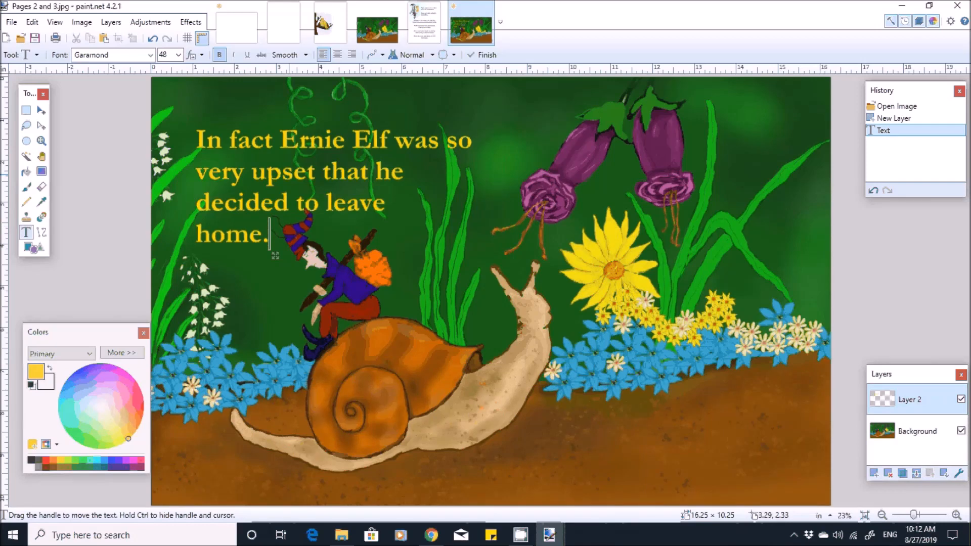
- Insert a comma after "In fact" and nudge the text block slightly left
{"action": "left_click", "coordinate": [288, 174]}
{"action": "type", "text": ","}
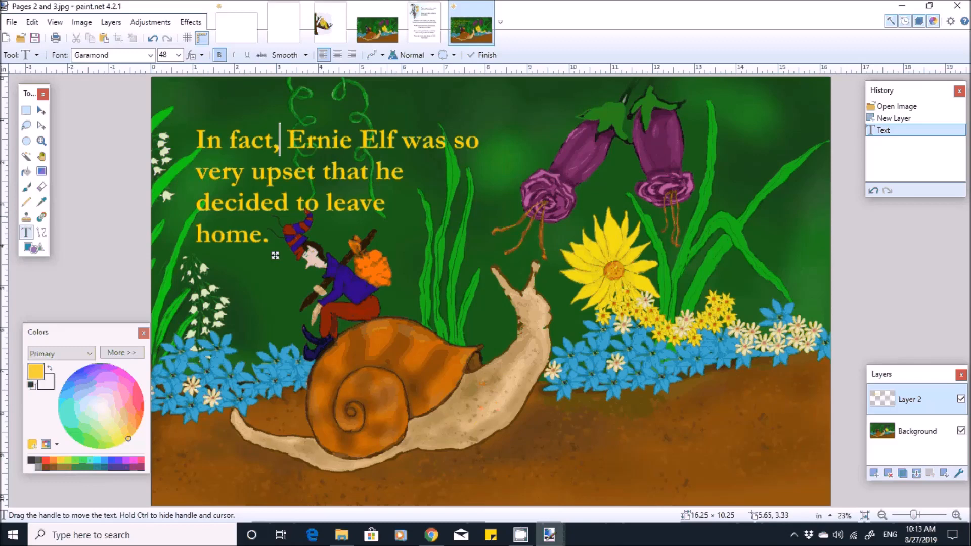
{"action": "left_click_drag", "start_coordinate": [275, 255], "coordinate": [272, 255]}
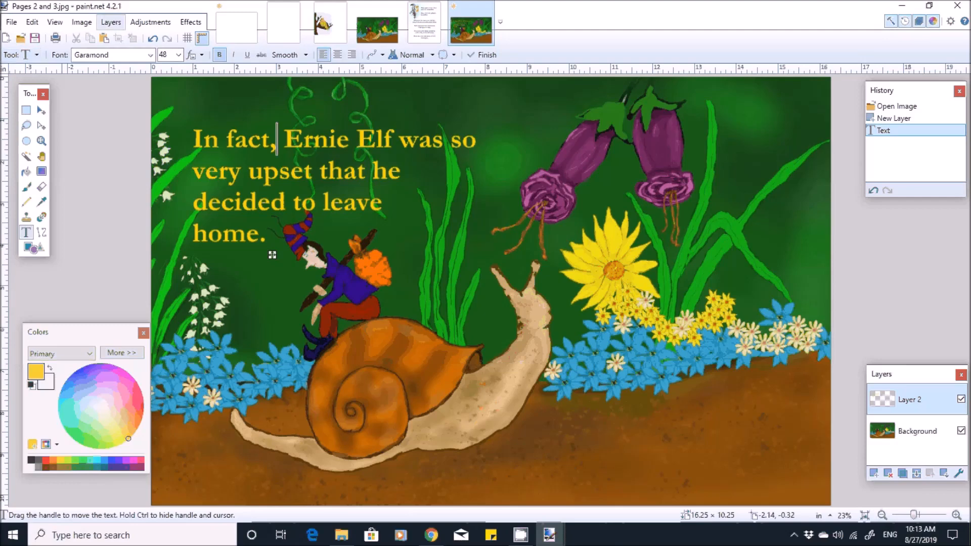
- Add a new layer and start a text block below the flowers reading "Slinky Snail was"
{"action": "left_click", "coordinate": [110, 21]}
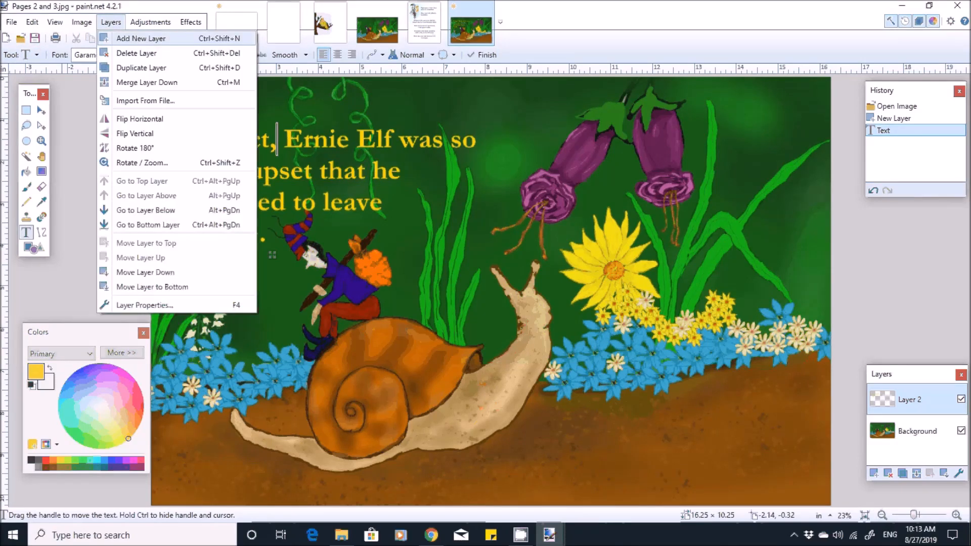
{"action": "left_click", "coordinate": [141, 38]}
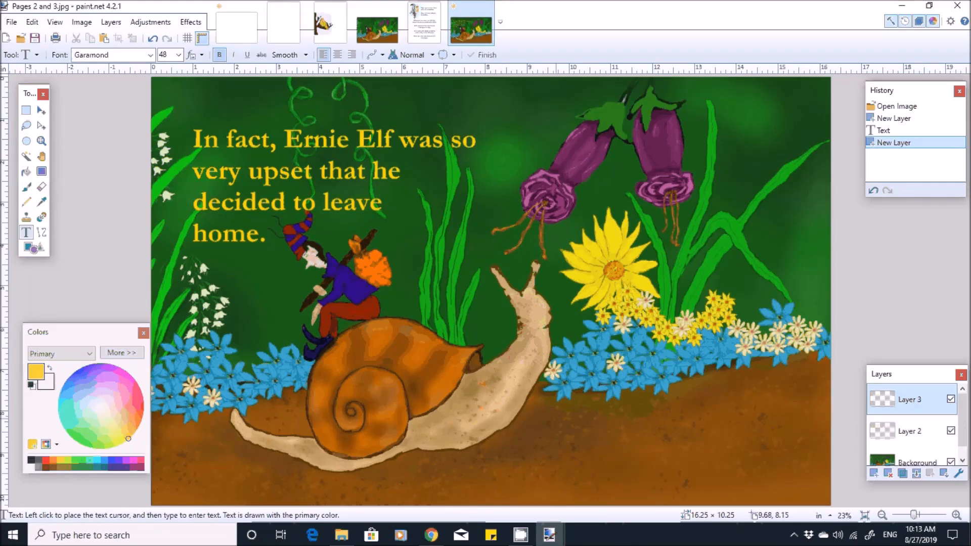
{"action": "left_click", "coordinate": [557, 423]}
{"action": "type", "text": "Slin"}
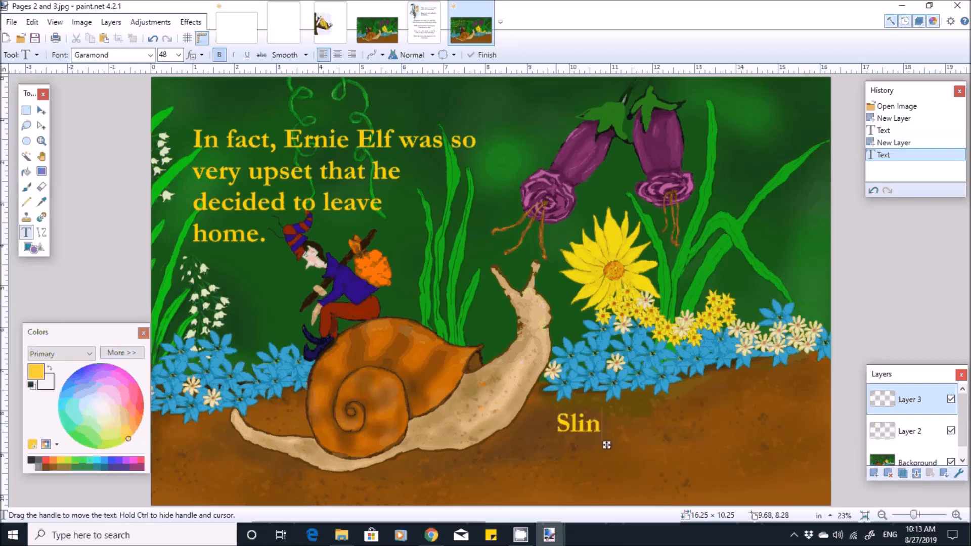
{"action": "type", "text": "ky "}
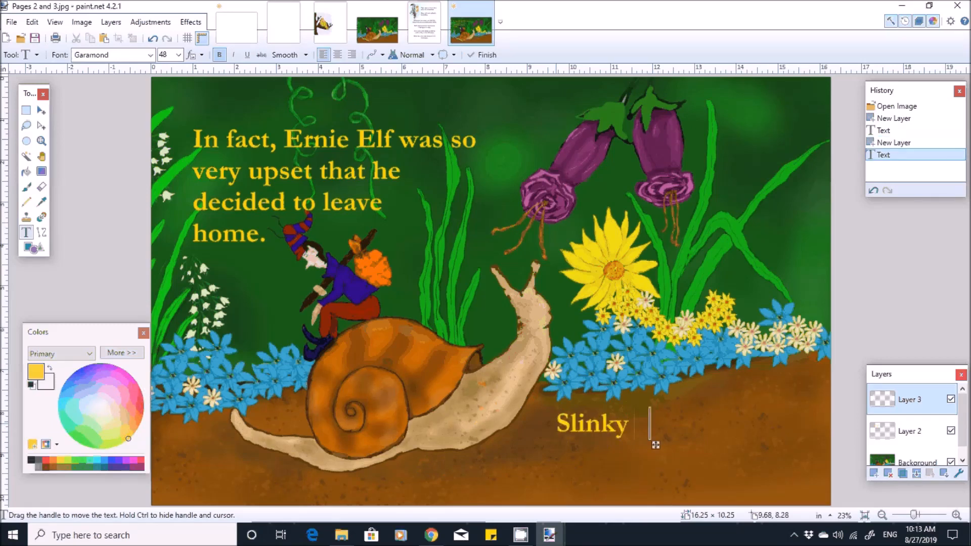
{"action": "type", "text": "Snail wa"}
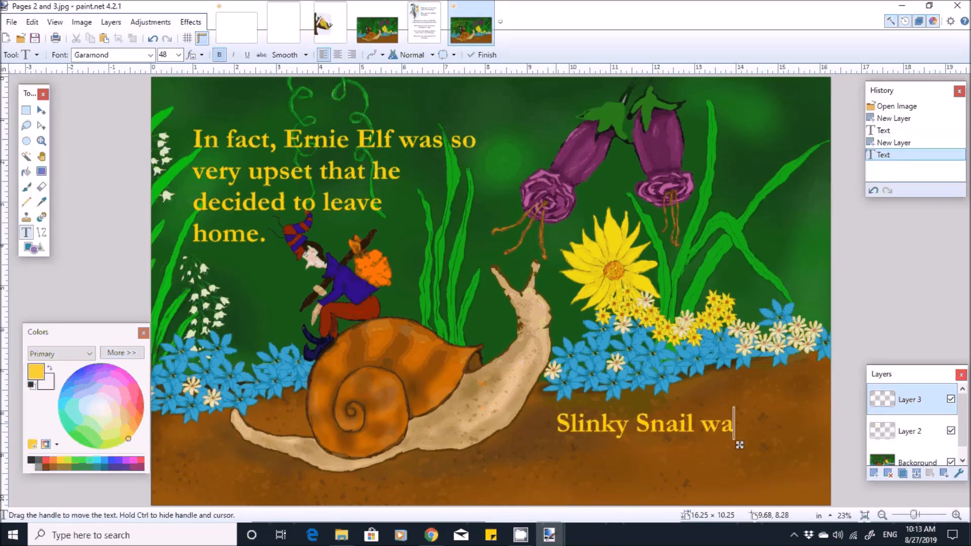
{"action": "type", "text": "s"}
{"action": "key", "text": "Return"}
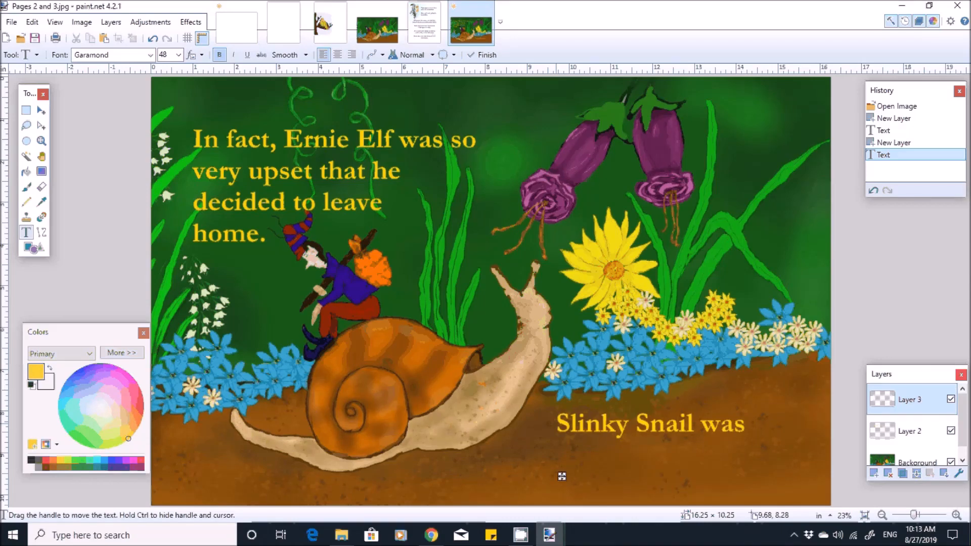
- Finish the sentence on two more lines, "always happy to go" and "for a walk."
{"action": "type", "text": "alw"}
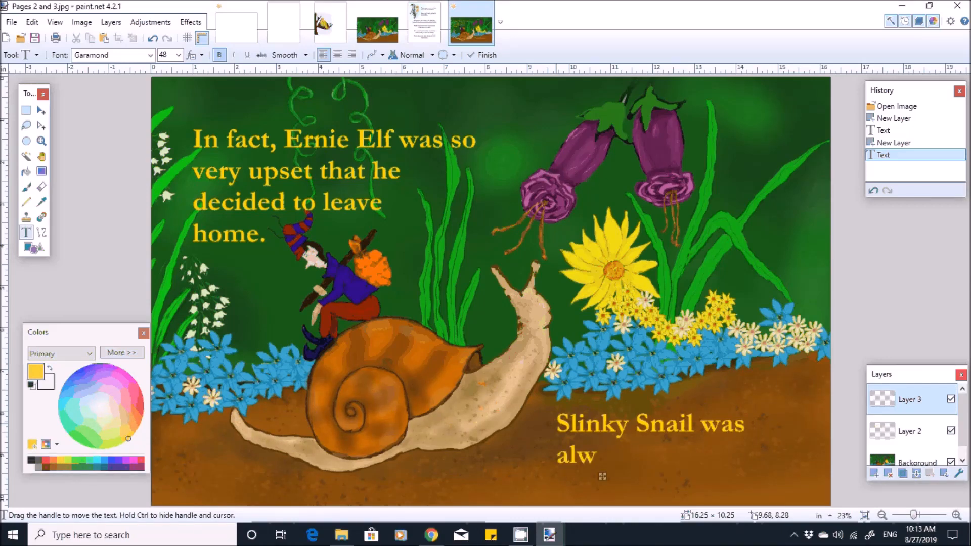
{"action": "type", "text": "ays "}
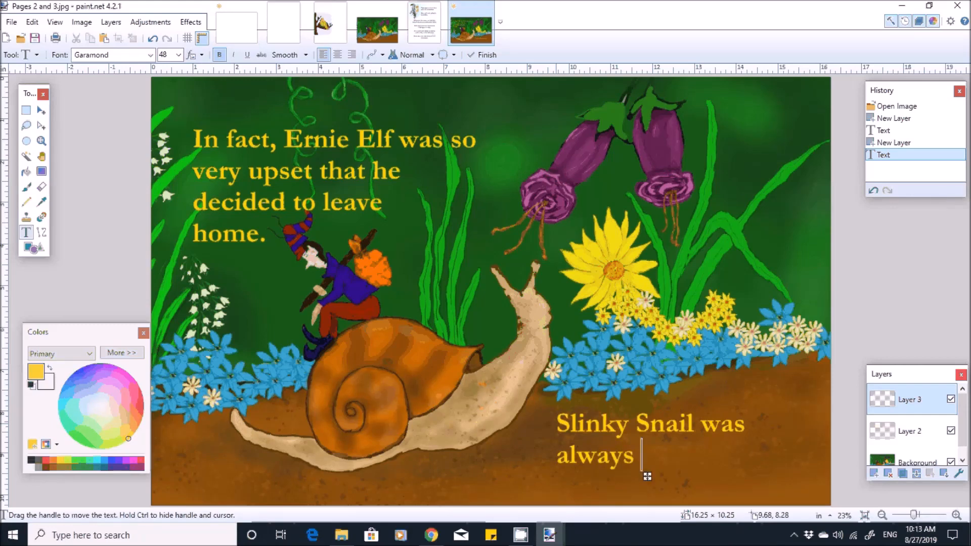
{"action": "type", "text": "happy to "}
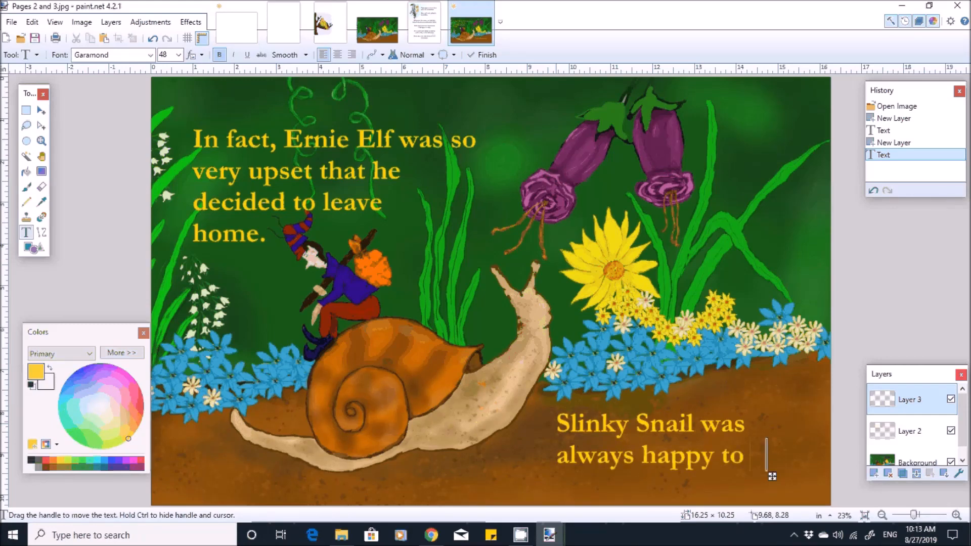
{"action": "type", "text": "go"}
{"action": "key", "text": "Return"}
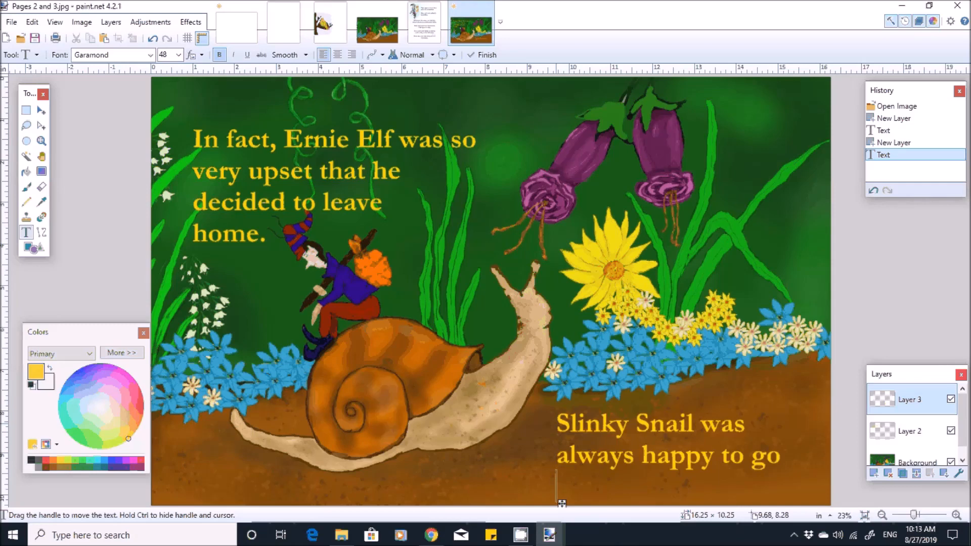
{"action": "type", "text": "for a wal"}
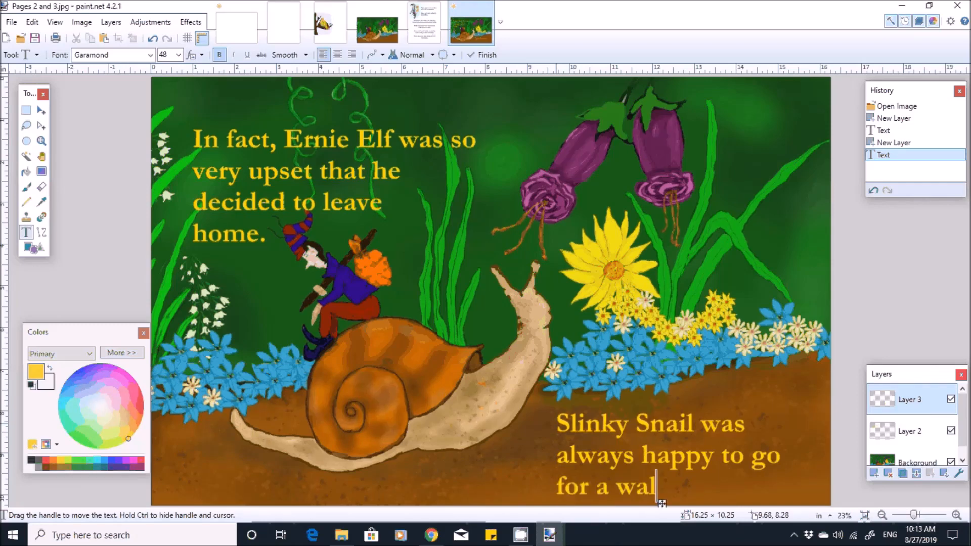
{"action": "type", "text": "k."}
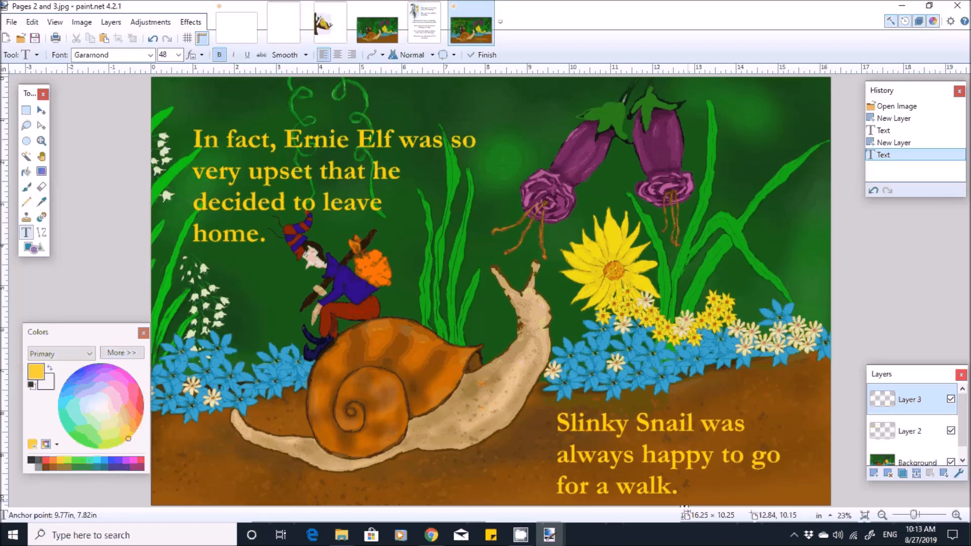
- Move the Slinky Snail text block slightly up and to the right, away from the page's bottom edge
{"action": "left_click_drag", "start_coordinate": [684, 505], "coordinate": [703, 485]}
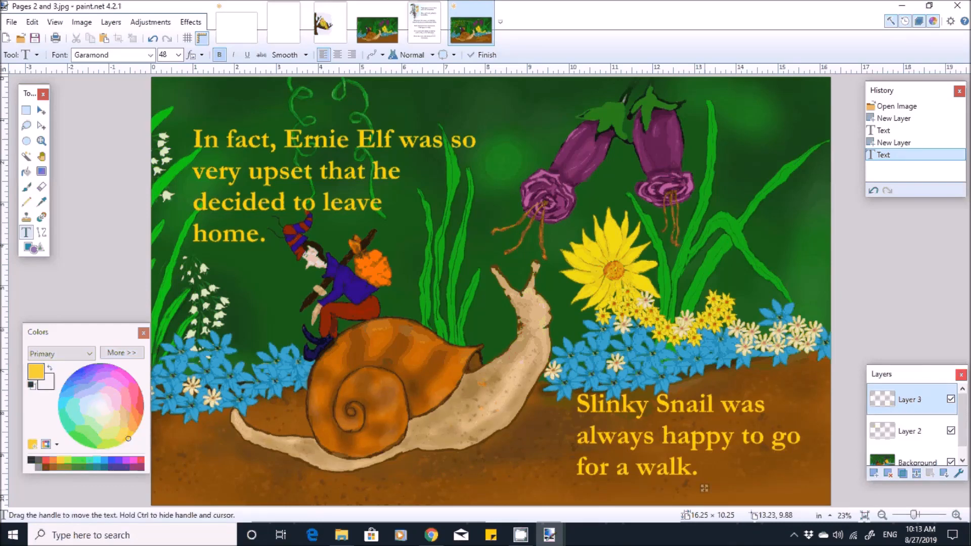
{"action": "left_click_drag", "start_coordinate": [703, 488], "coordinate": [706, 490]}
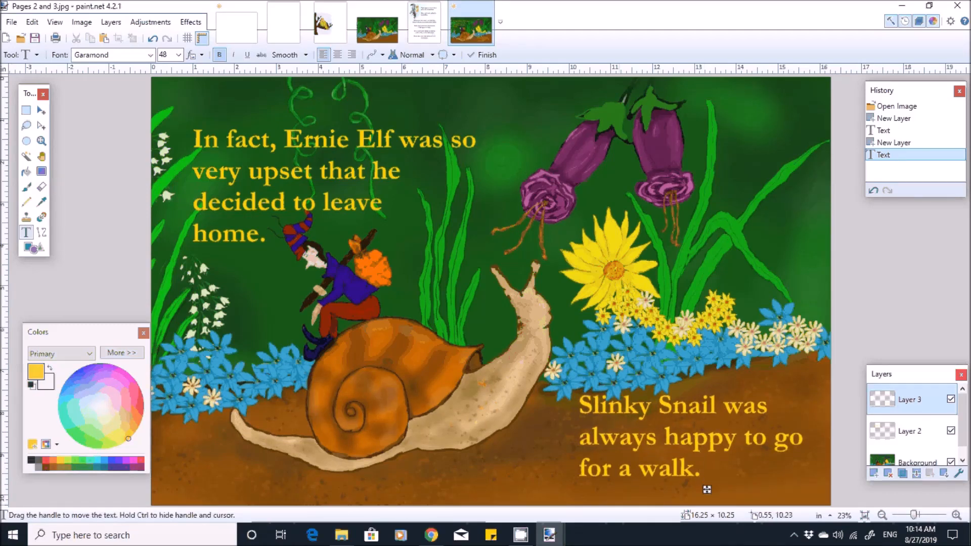
{"action": "left_click_drag", "start_coordinate": [707, 489], "coordinate": [706, 483]}
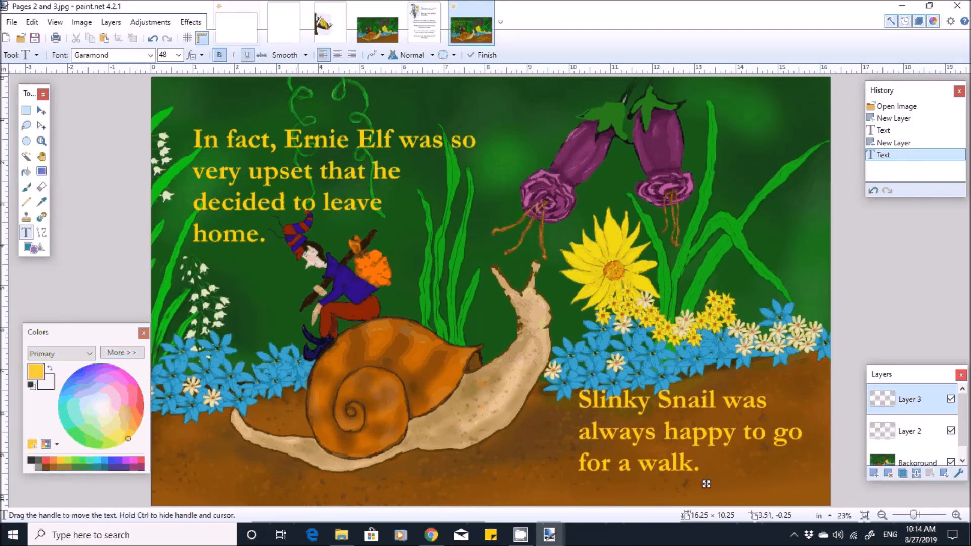
- Center-align the Slinky Snail text and move the block back onto the brown ground beside the snail
{"action": "left_click", "coordinate": [338, 55]}
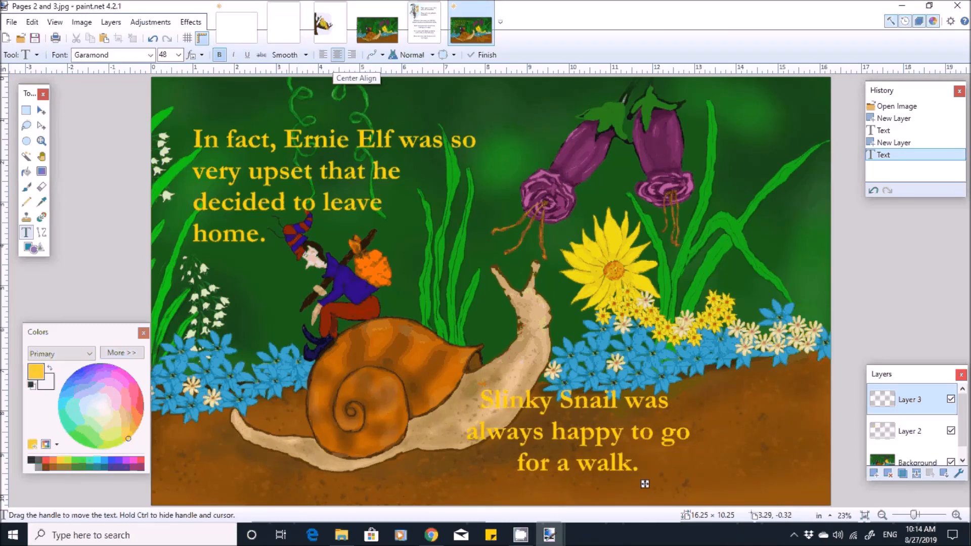
{"action": "left_click_drag", "start_coordinate": [644, 484], "coordinate": [741, 488]}
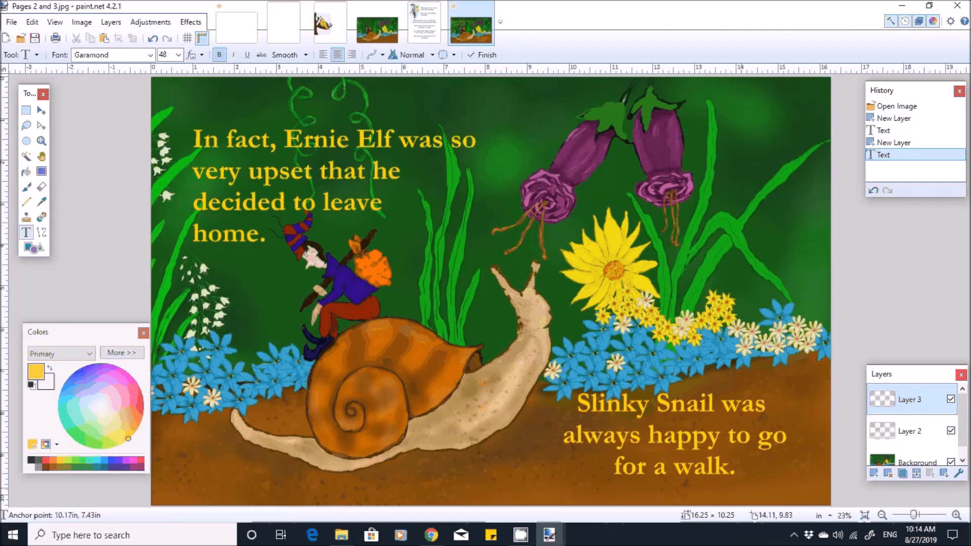
{"action": "left_click_drag", "start_coordinate": [740, 488], "coordinate": [745, 484]}
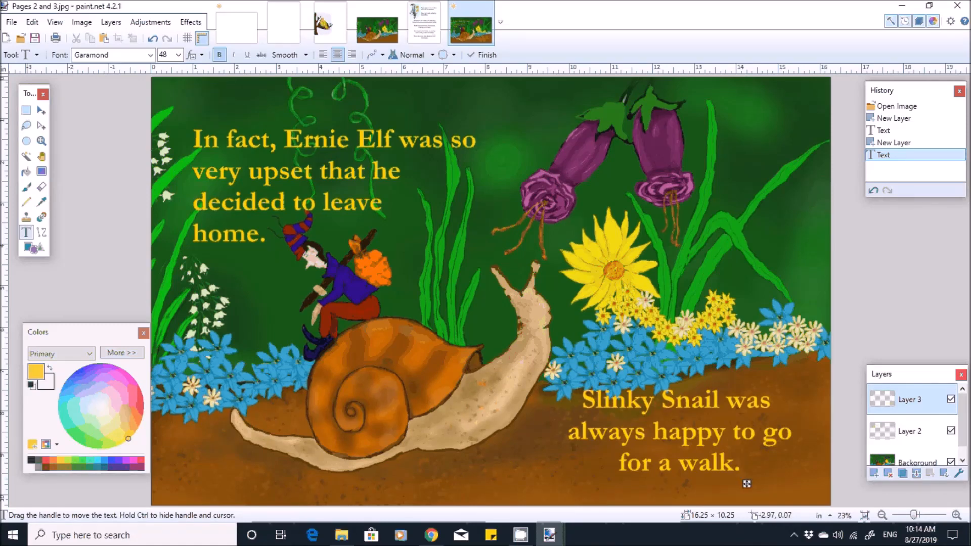
- Begin saving the Pages 2 and 3 spread under Save As and bring up the file type choices
{"action": "left_click", "coordinate": [11, 21]}
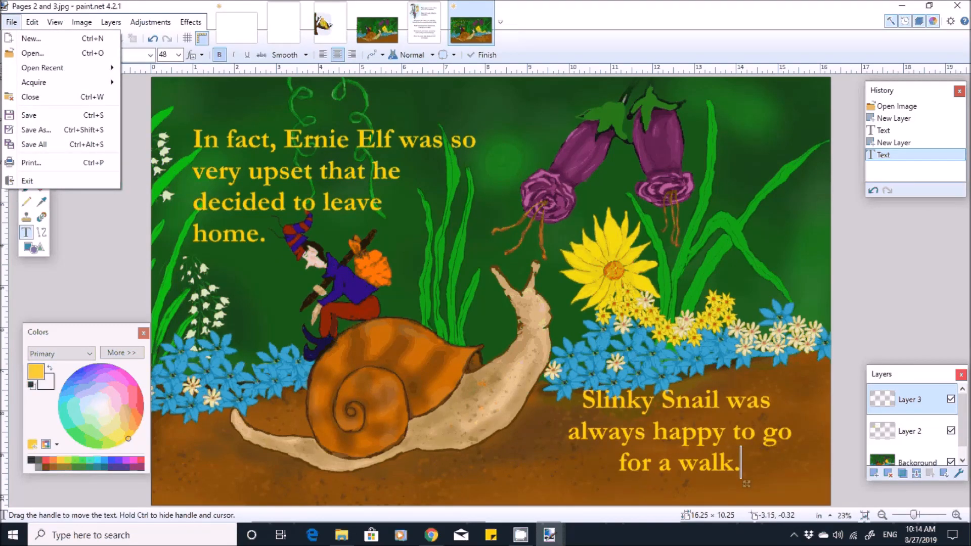
{"action": "key", "text": "Escape"}
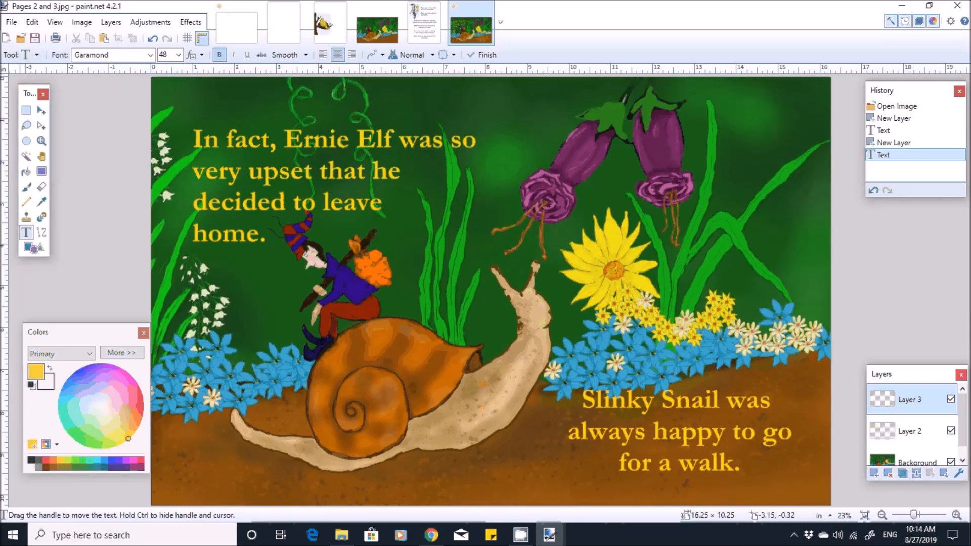
{"action": "key", "text": "ctrl+shift+s"}
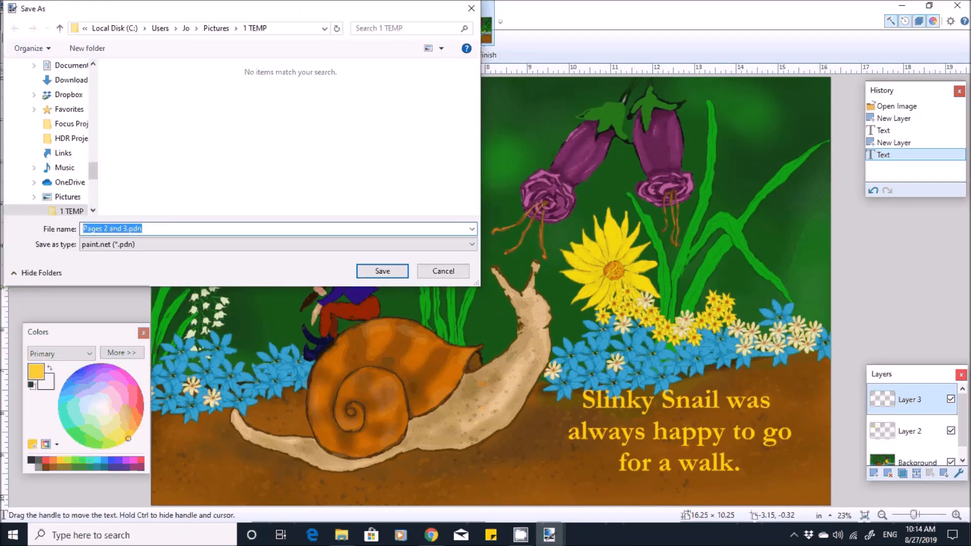
{"action": "left_click", "coordinate": [202, 244]}
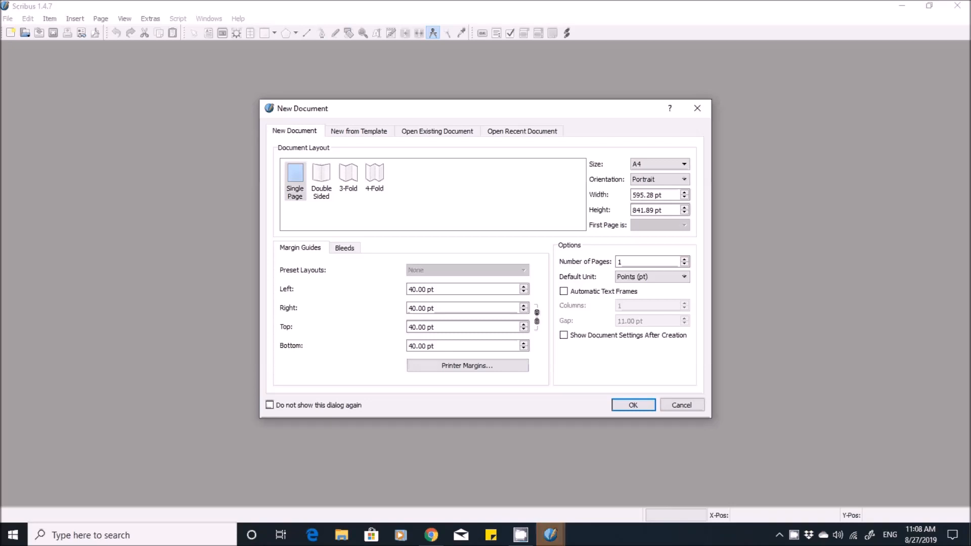
- Switch to Scribus and set the new document's layout to Double Sided with inches as the default unit
{"action": "left_click", "coordinate": [321, 181]}
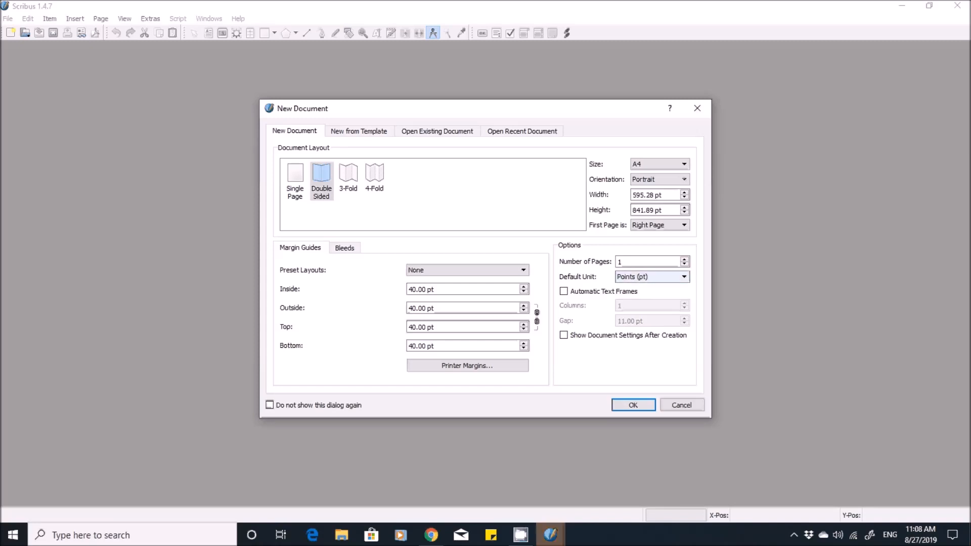
{"action": "left_click", "coordinate": [677, 277]}
{"action": "key", "text": "Down"}
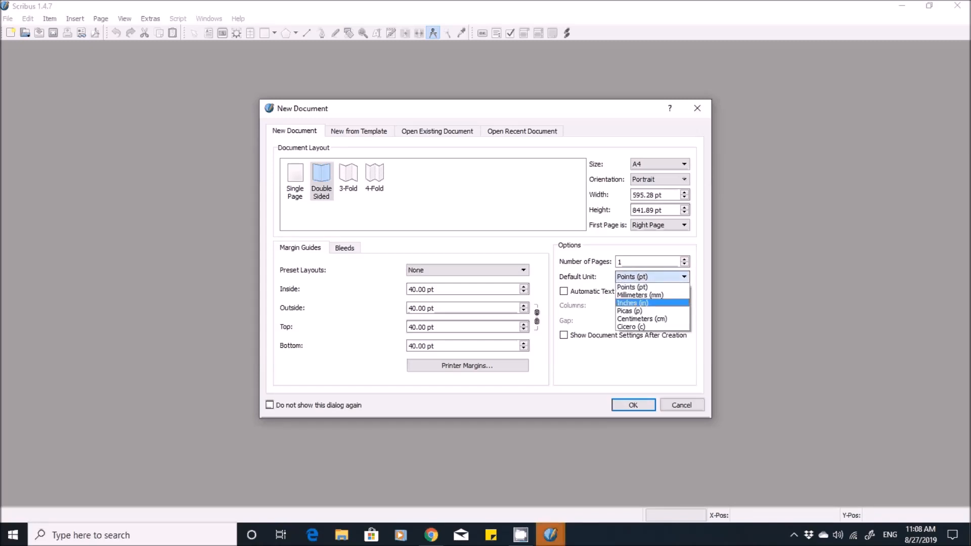
{"action": "key", "text": "Return"}
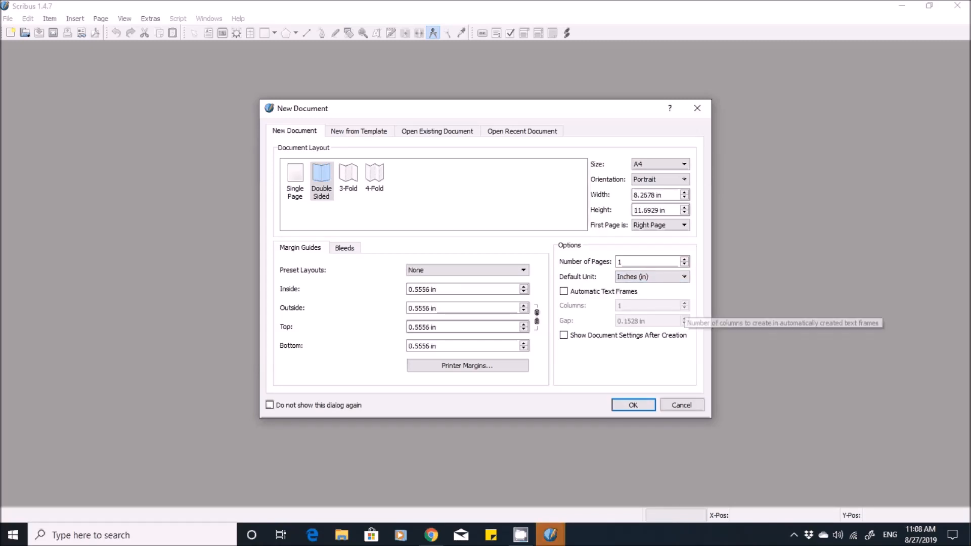
- Set a custom page size of 8 in wide by 10 in high for the new document
{"action": "left_click", "coordinate": [658, 164]}
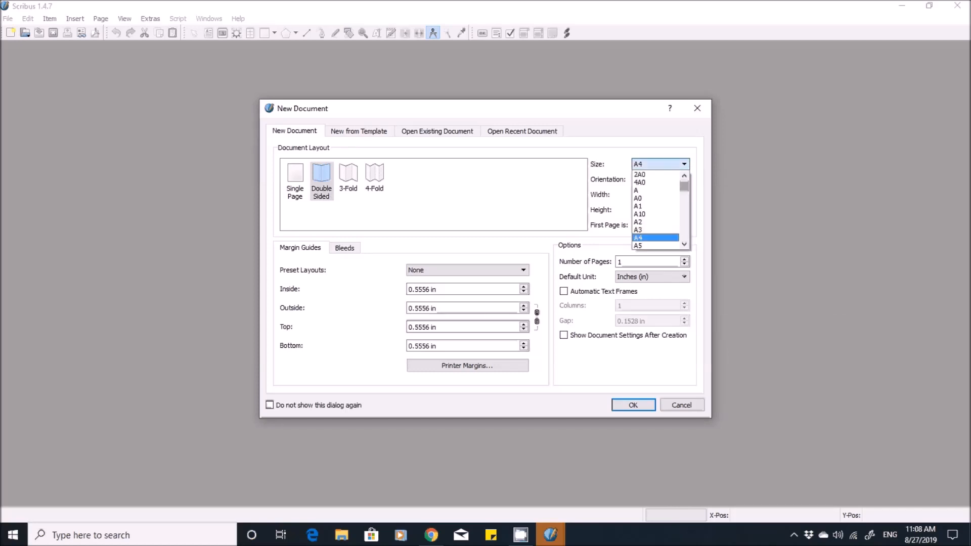
{"action": "left_click_drag", "start_coordinate": [684, 186], "coordinate": [684, 235]}
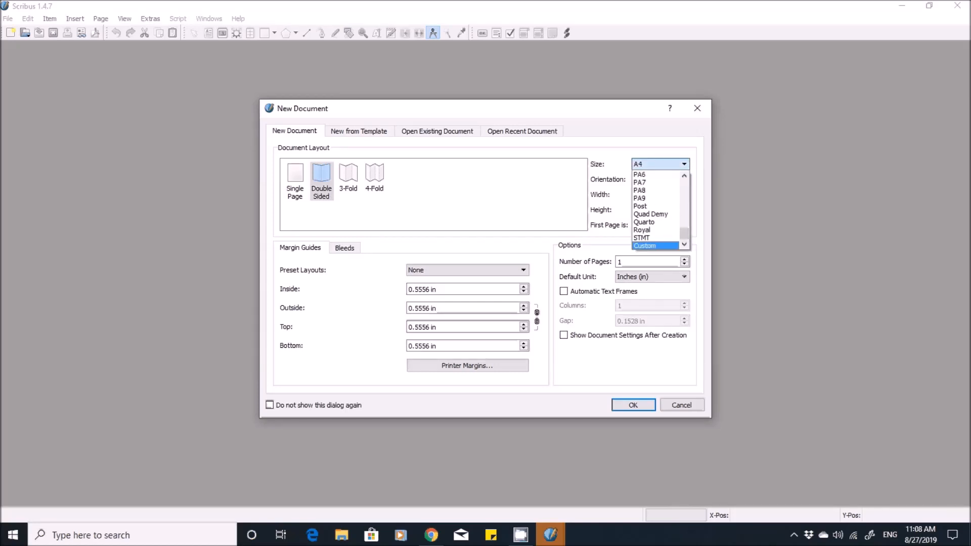
{"action": "left_click", "coordinate": [652, 245]}
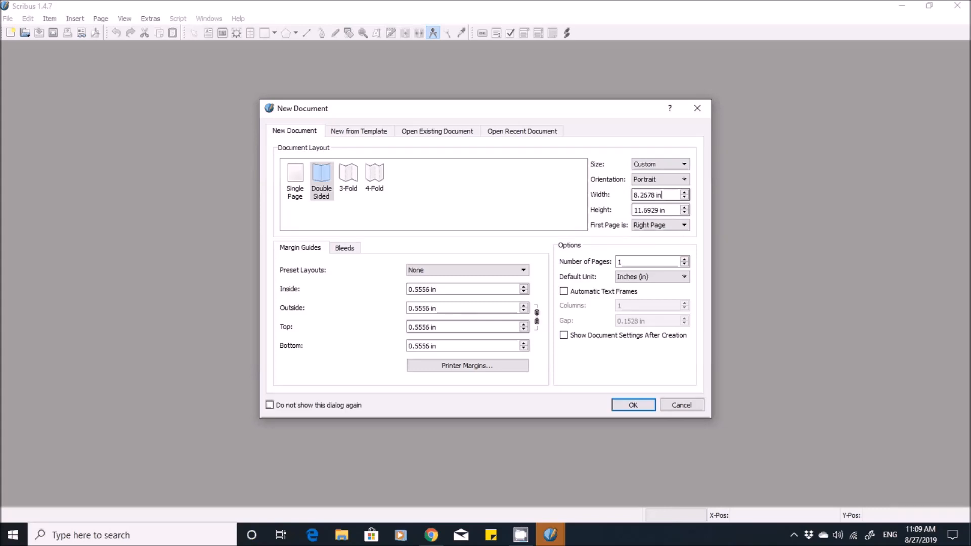
{"action": "key", "text": "BackSpace"}
{"action": "key", "text": "BackSpace"}
{"action": "key", "text": "BackSpace"}
{"action": "key", "text": "BackSpace"}
{"action": "key", "text": "BackSpace"}
{"action": "key", "text": "BackSpace"}
{"action": "key", "text": "BackSpace"}
{"action": "key", "text": "BackSpace"}
{"action": "key", "text": "Tab"}
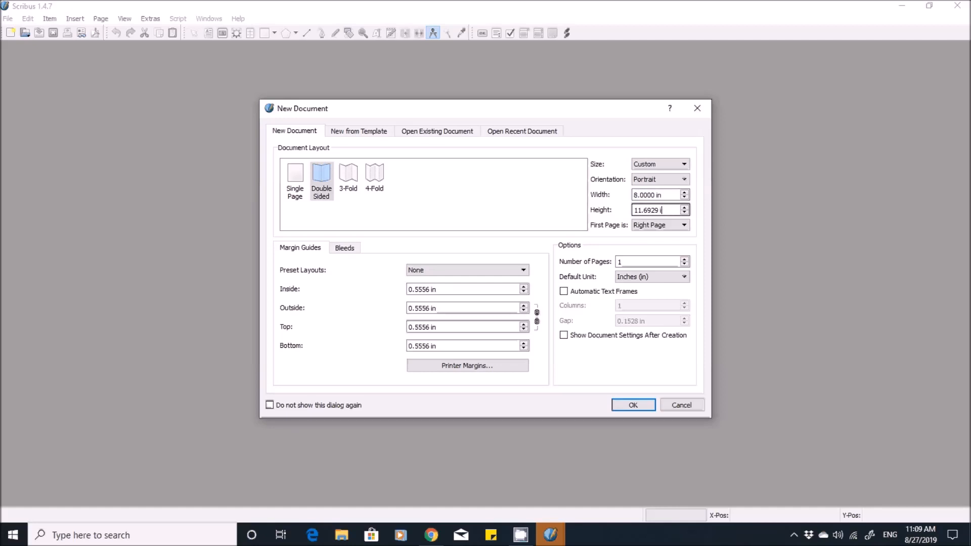
{"action": "key", "text": "BackSpace"}
{"action": "key", "text": "BackSpace"}
{"action": "key", "text": "BackSpace"}
{"action": "key", "text": "BackSpace"}
{"action": "key", "text": "BackSpace"}
{"action": "key", "text": "BackSpace"}
{"action": "key", "text": "BackSpace"}
{"action": "key", "text": "BackSpace"}
{"action": "type", "text": "0"}
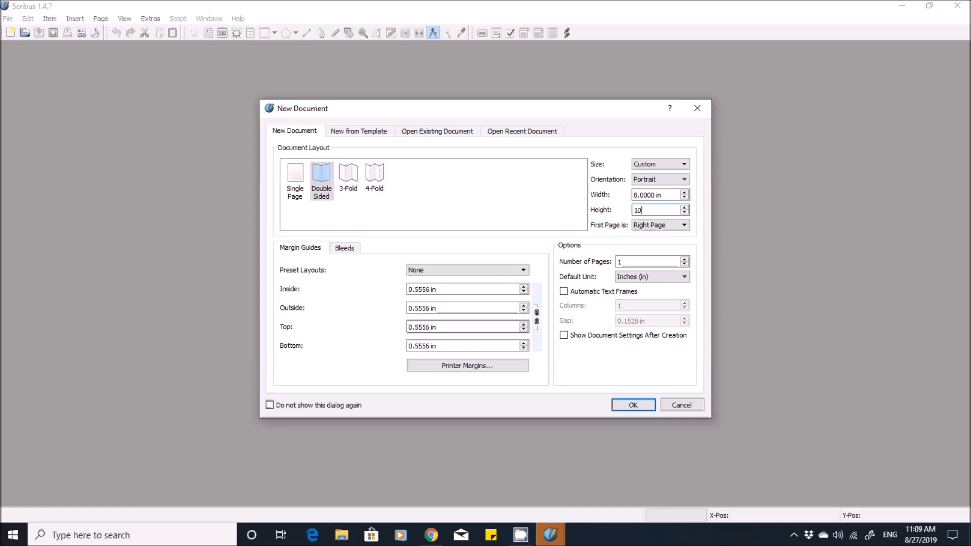
- Keep the margin values unlinked and set the inside margin to 0.375 in
{"action": "left_click", "coordinate": [537, 317]}
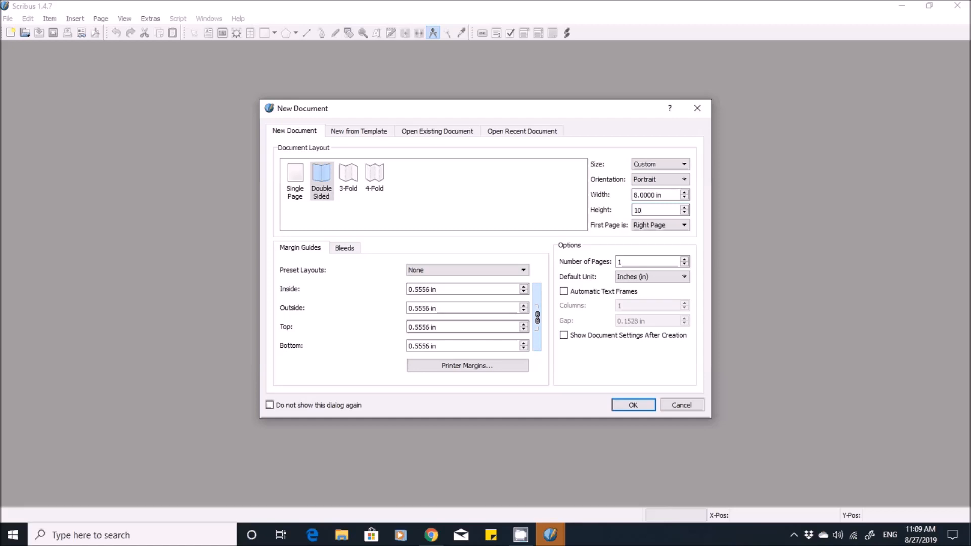
{"action": "left_click", "coordinate": [537, 317]}
{"action": "left_click", "coordinate": [443, 289]}
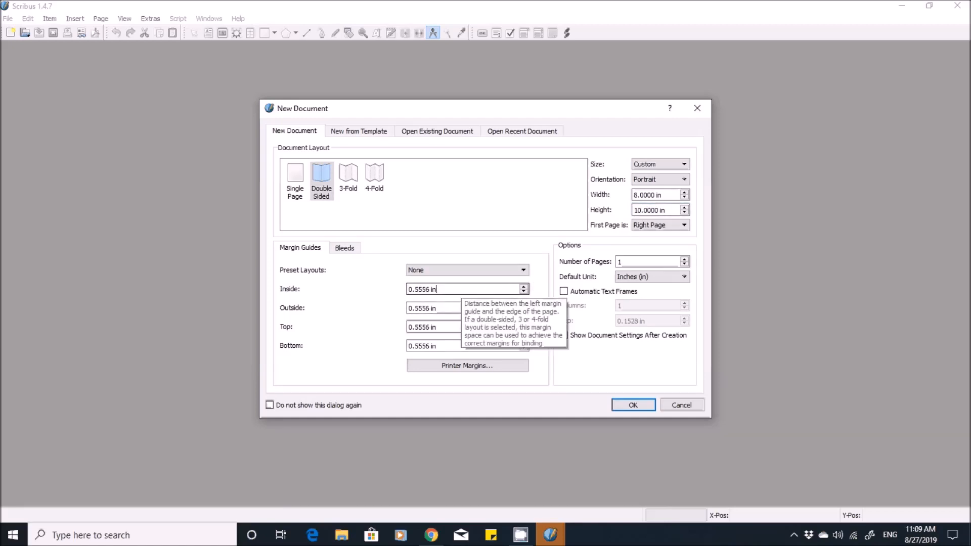
{"action": "key", "text": "BackSpace"}
{"action": "key", "text": "BackSpace"}
{"action": "key", "text": "BackSpace"}
{"action": "key", "text": "BackSpace"}
{"action": "key", "text": "BackSpace"}
{"action": "key", "text": "BackSpace"}
{"action": "key", "text": "BackSpace"}
{"action": "type", "text": "3"}
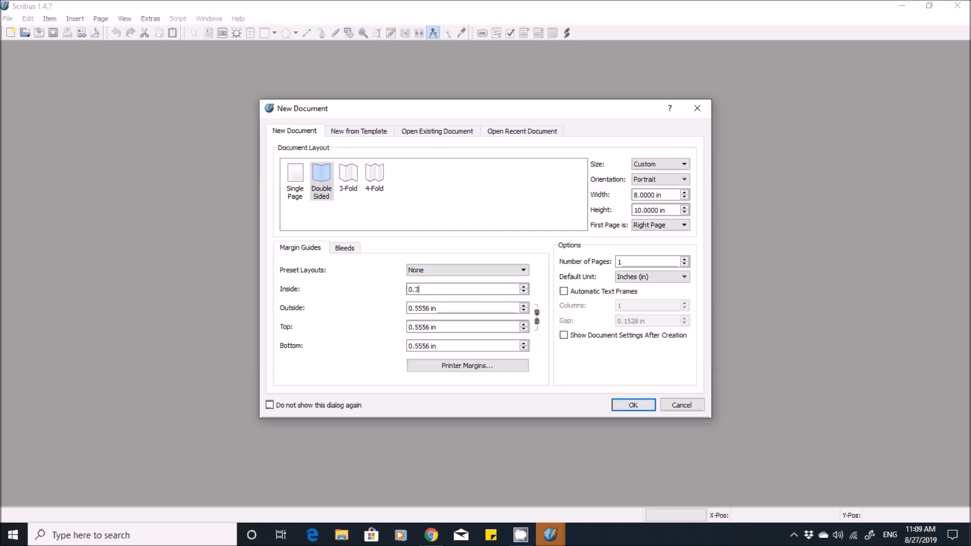
{"action": "type", "text": "75"}
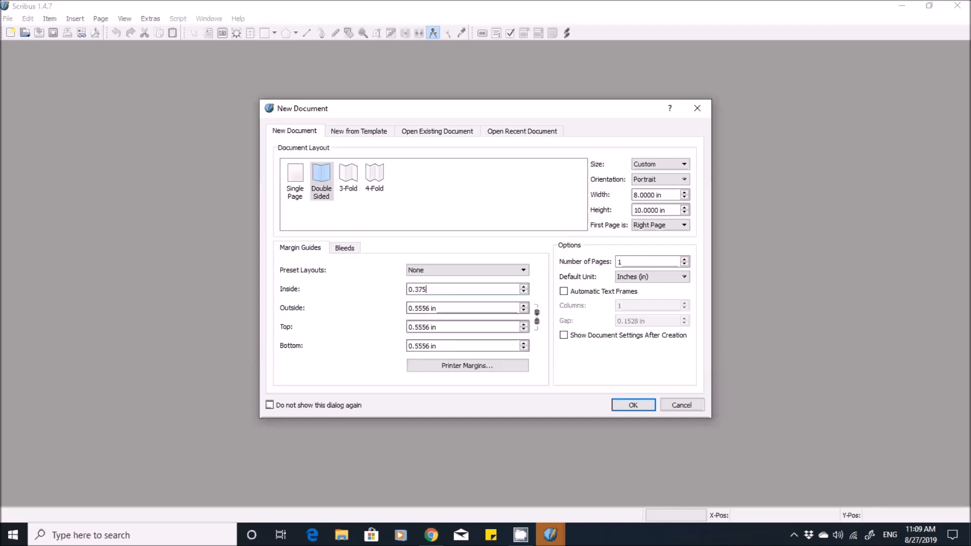
- Set the new document's outside margin to 0.375 in
{"action": "key", "text": "Tab"}
{"action": "key", "text": "BackSpace"}
- Set the new document's top margin to 0.375 in
{"action": "key", "text": "BackSpace"}
{"action": "key", "text": "BackSpace"}
{"action": "key", "text": "BackSpace"}
{"action": "key", "text": "BackSpace"}
{"action": "key", "text": "BackSpace"}
{"action": "key", "text": "BackSpace"}
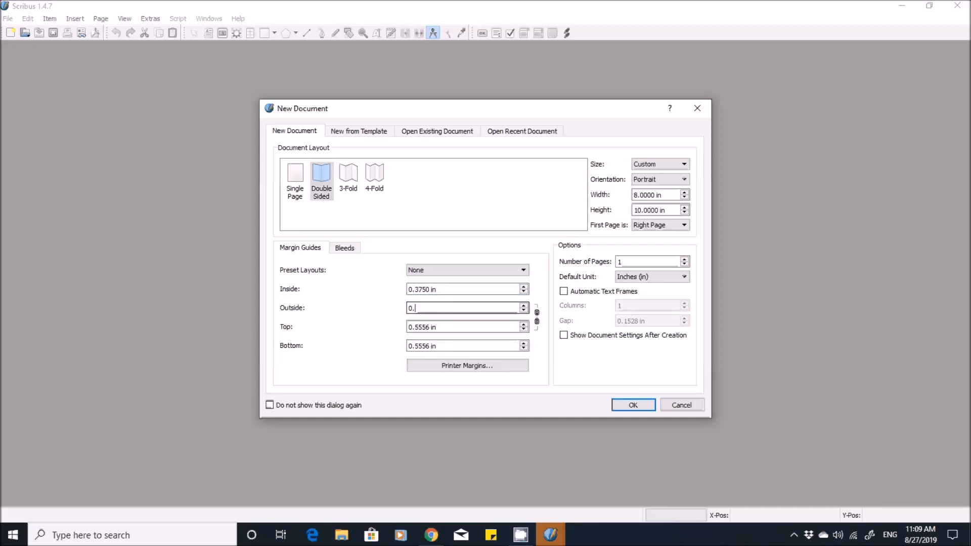
{"action": "type", "text": "375"}
{"action": "key", "text": "Tab"}
{"action": "key", "text": "BackSpace"}
{"action": "key", "text": "BackSpace"}
{"action": "key", "text": "BackSpace"}
{"action": "key", "text": "BackSpace"}
{"action": "key", "text": "BackSpace"}
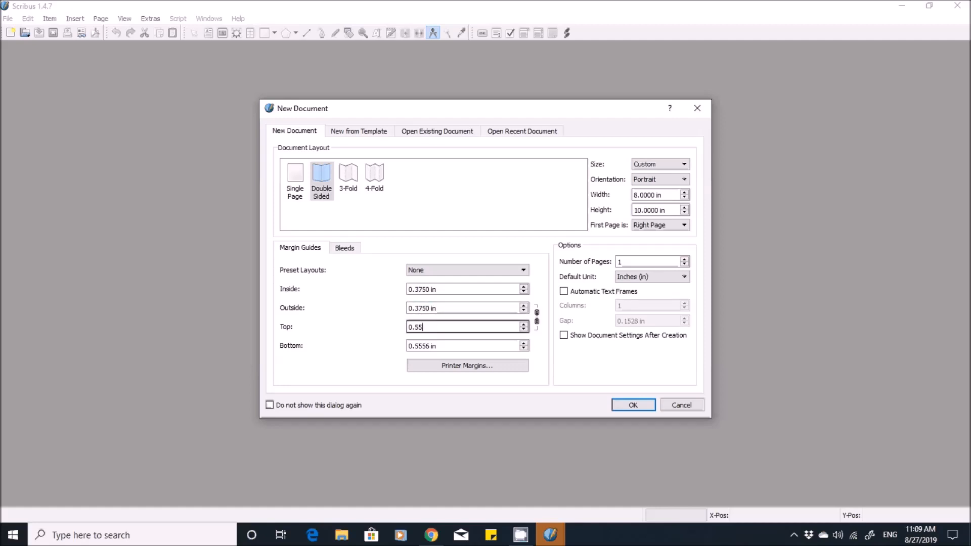
{"action": "key", "text": "BackSpace"}
{"action": "key", "text": "BackSpace"}
{"action": "type", "text": "375"}
- Set the new document's bottom margin to 0.375 in
{"action": "key", "text": "Tab"}
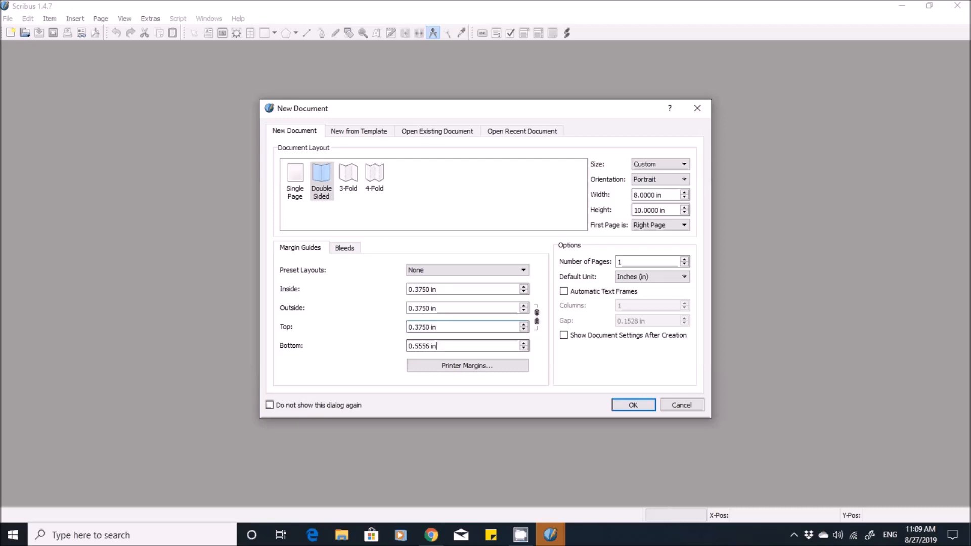
{"action": "key", "text": "BackSpace"}
{"action": "key", "text": "BackSpace"}
{"action": "key", "text": "BackSpace"}
{"action": "key", "text": "BackSpace"}
{"action": "key", "text": "BackSpace"}
{"action": "key", "text": "BackSpace"}
{"action": "key", "text": "BackSpace"}
{"action": "type", "text": "375"}
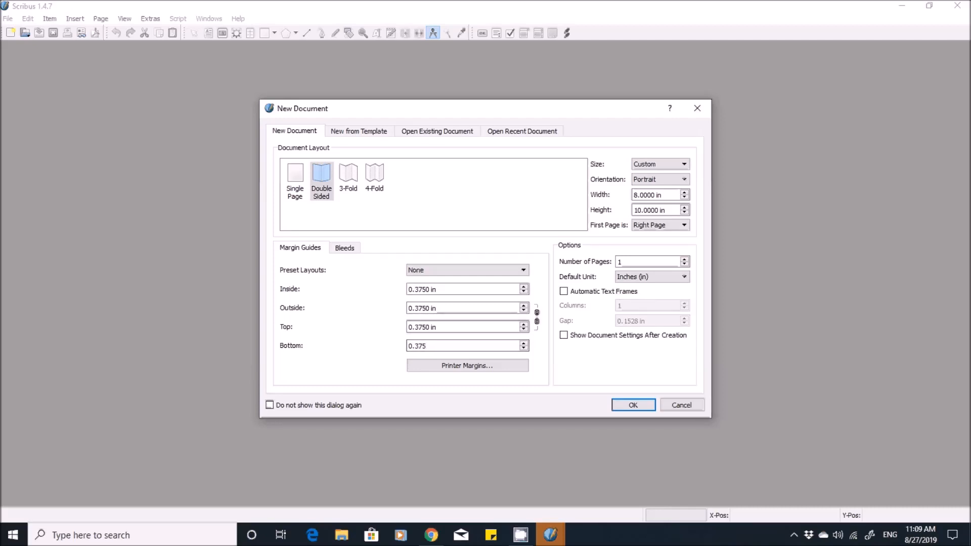
- Unlink the bleed values and set the outside bleed to 0.125 in, leaving the inside bleed at zero
{"action": "left_click", "coordinate": [345, 248]}
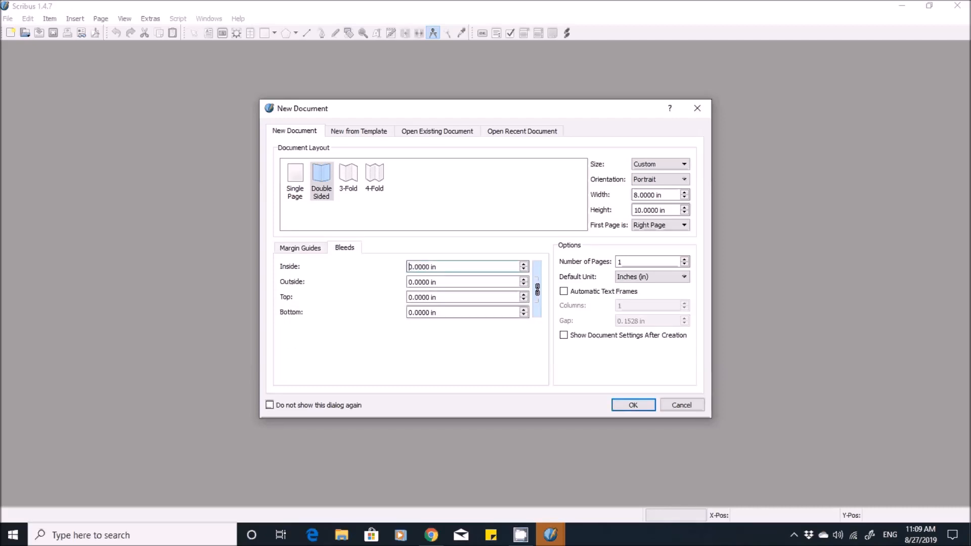
{"action": "left_click", "coordinate": [537, 289]}
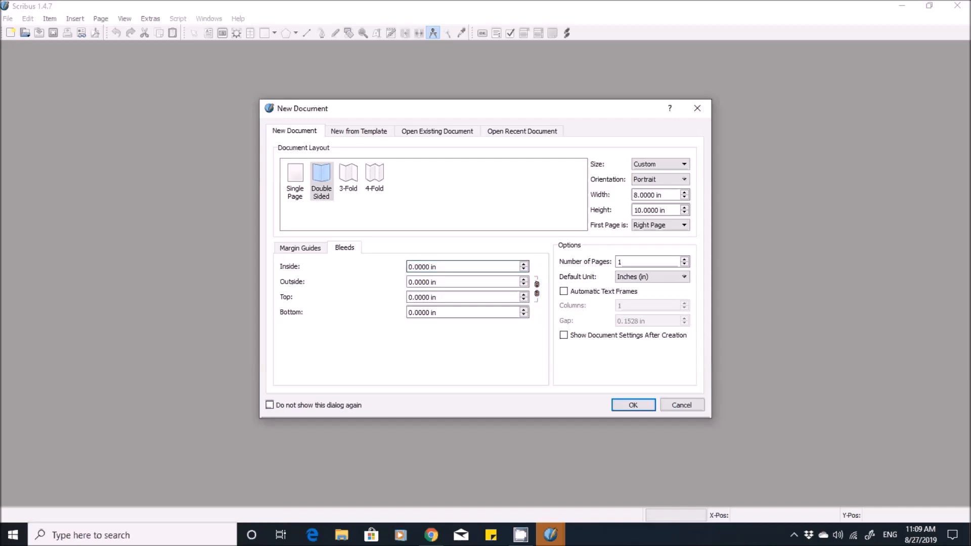
{"action": "left_click", "coordinate": [436, 282]}
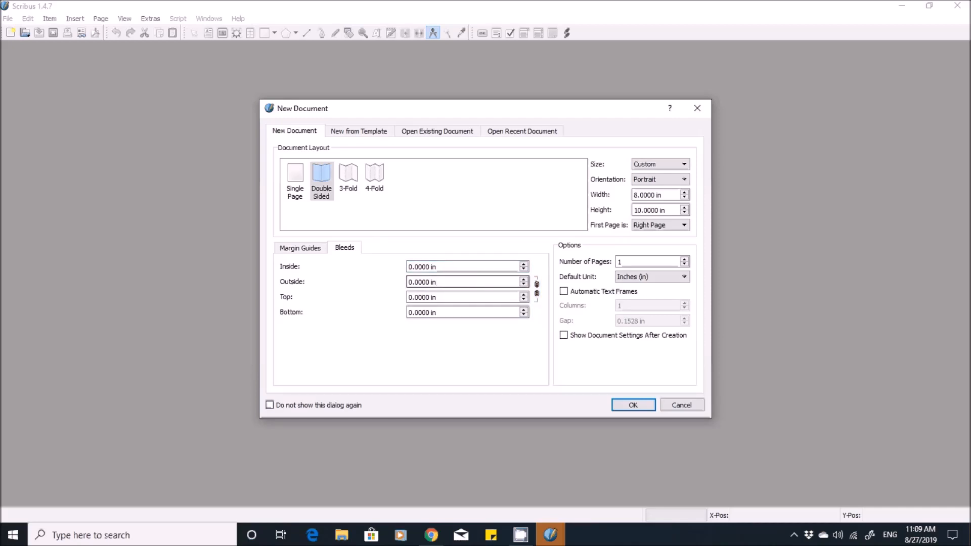
{"action": "key", "text": "BackSpace"}
{"action": "key", "text": "BackSpace"}
{"action": "key", "text": "BackSpace"}
{"action": "key", "text": "BackSpace"}
{"action": "key", "text": "BackSpace"}
{"action": "key", "text": "BackSpace"}
{"action": "key", "text": "BackSpace"}
{"action": "type", "text": "125"}
- Set the new document's top bleed to 0.125 in
{"action": "key", "text": "Tab"}
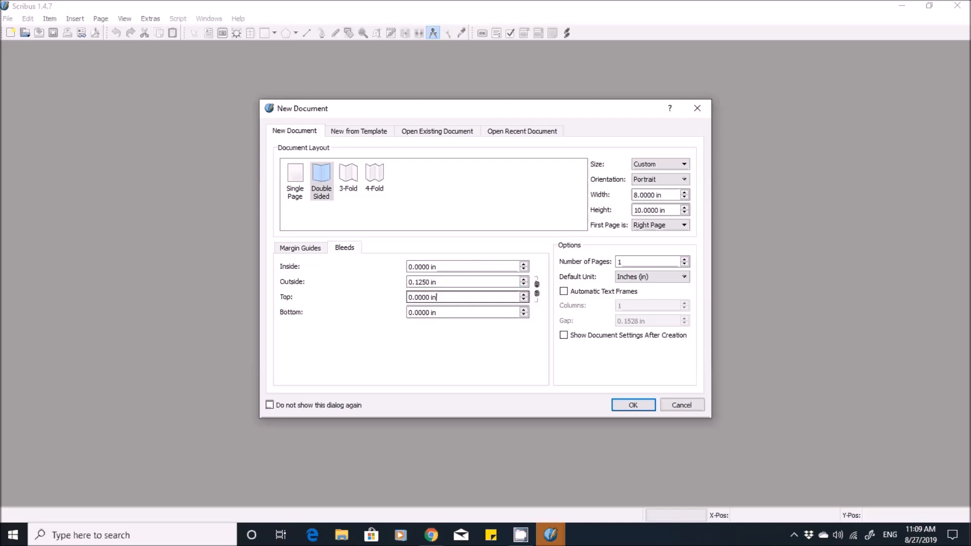
{"action": "key", "text": "BackSpace"}
{"action": "key", "text": "BackSpace"}
{"action": "key", "text": "BackSpace"}
{"action": "key", "text": "BackSpace"}
{"action": "key", "text": "BackSpace"}
{"action": "key", "text": "BackSpace"}
{"action": "key", "text": "BackSpace"}
{"action": "type", "text": "125"}
- Set the new document's bottom bleed to 0.125 in
{"action": "key", "text": "Tab"}
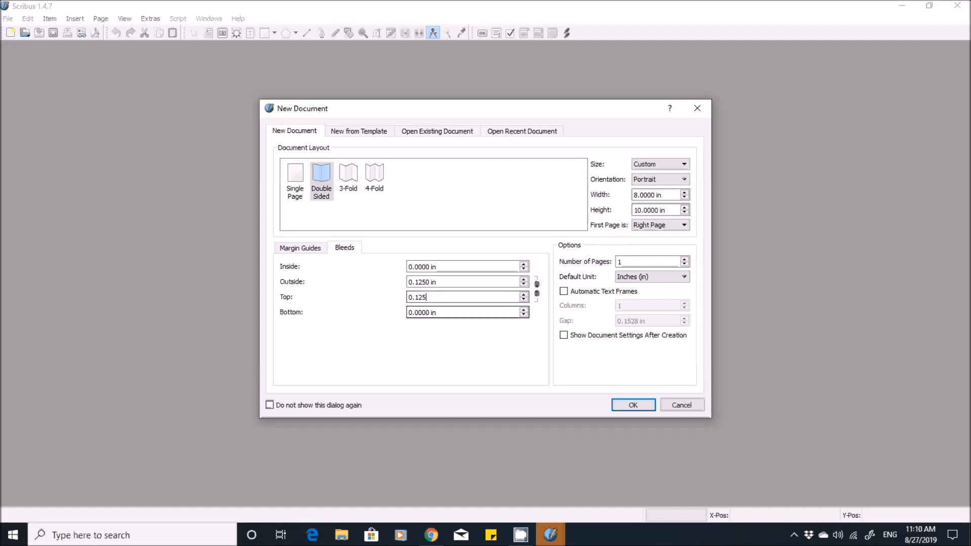
{"action": "key", "text": "BackSpace"}
{"action": "key", "text": "BackSpace"}
{"action": "key", "text": "BackSpace"}
{"action": "key", "text": "BackSpace"}
{"action": "key", "text": "BackSpace"}
{"action": "key", "text": "BackSpace"}
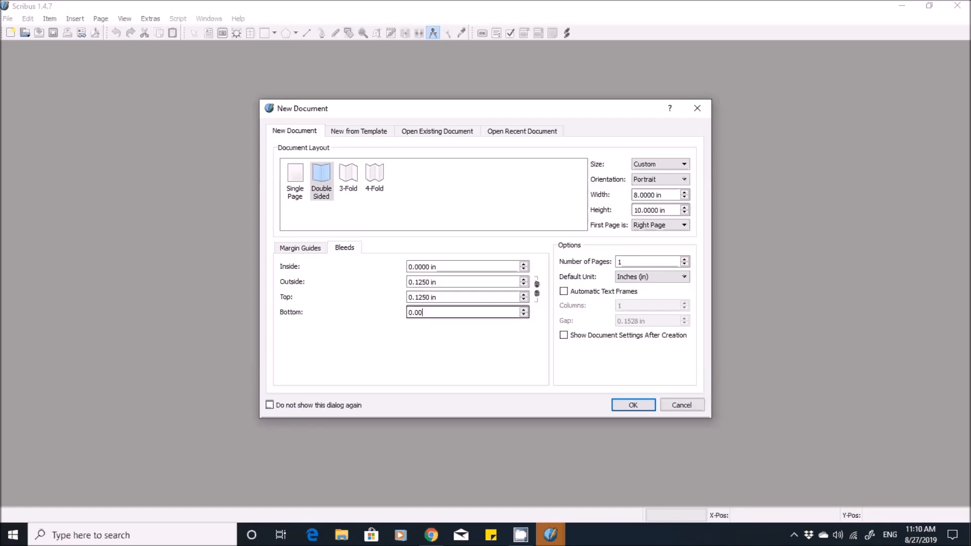
{"action": "key", "text": "BackSpace"}
{"action": "type", "text": "125"}
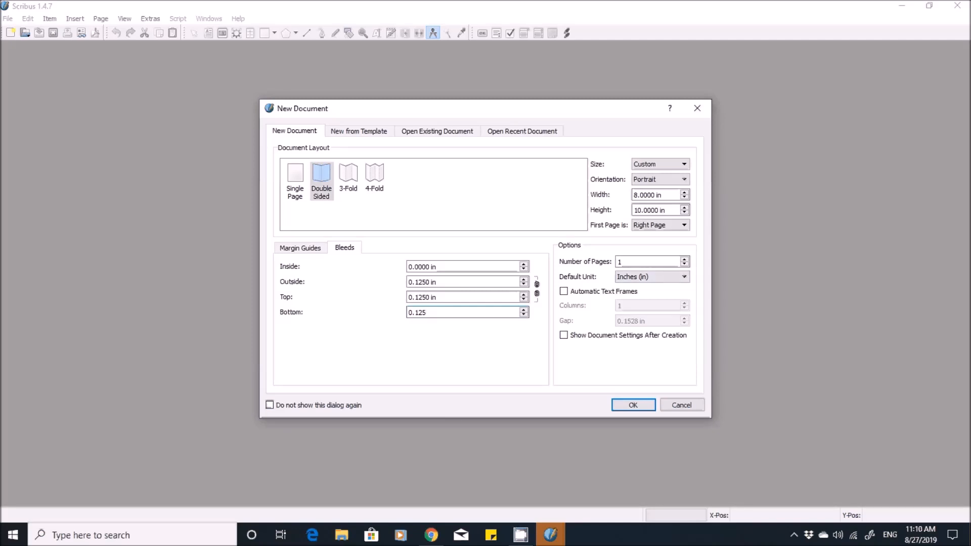
- Set the number of pages to 5 and create the document
{"action": "left_click", "coordinate": [642, 262]}
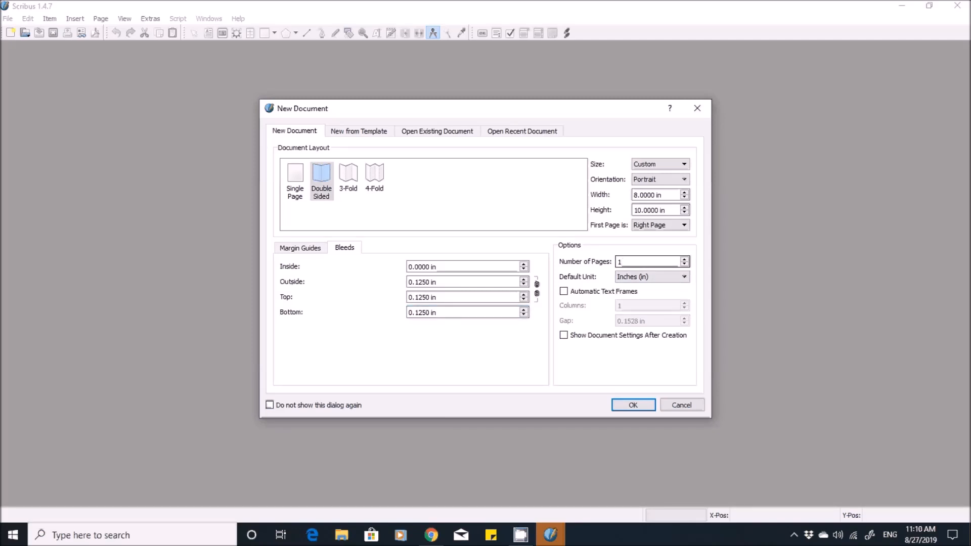
{"action": "key", "text": "BackSpace"}
{"action": "type", "text": "32"}
{"action": "key", "text": "BackSpace"}
{"action": "key", "text": "BackSpace"}
{"action": "type", "text": "5"}
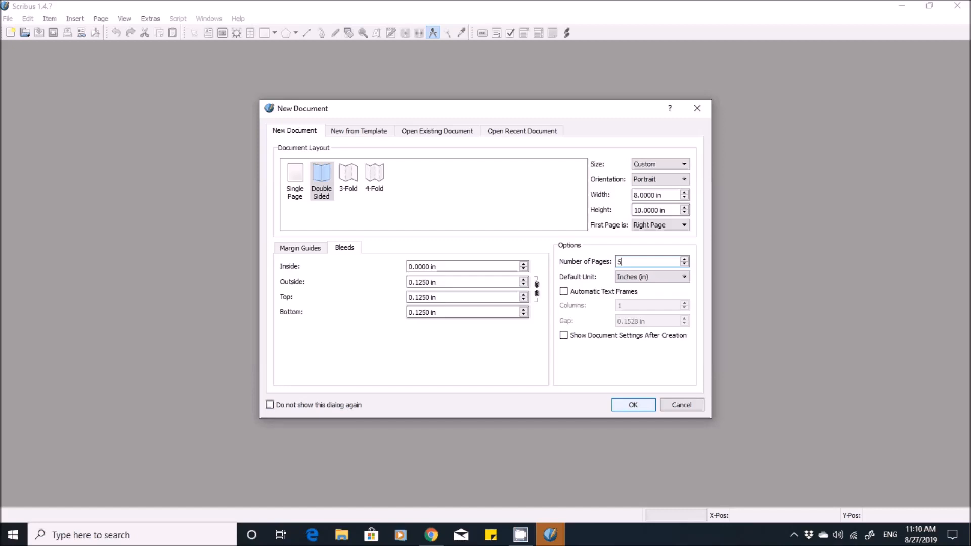
{"action": "key", "text": "Return"}
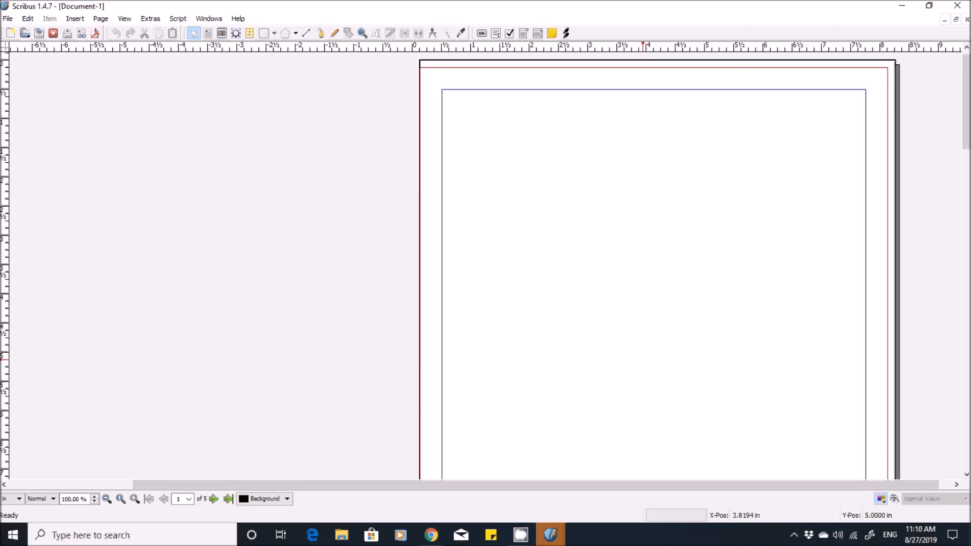
- Insert an image frame about 5.49 in wide and 6.78 in high near the upper inside corner of page 1
{"action": "scroll", "coordinate": [642, 356], "scroll_direction": "down", "scroll_amount": 10}
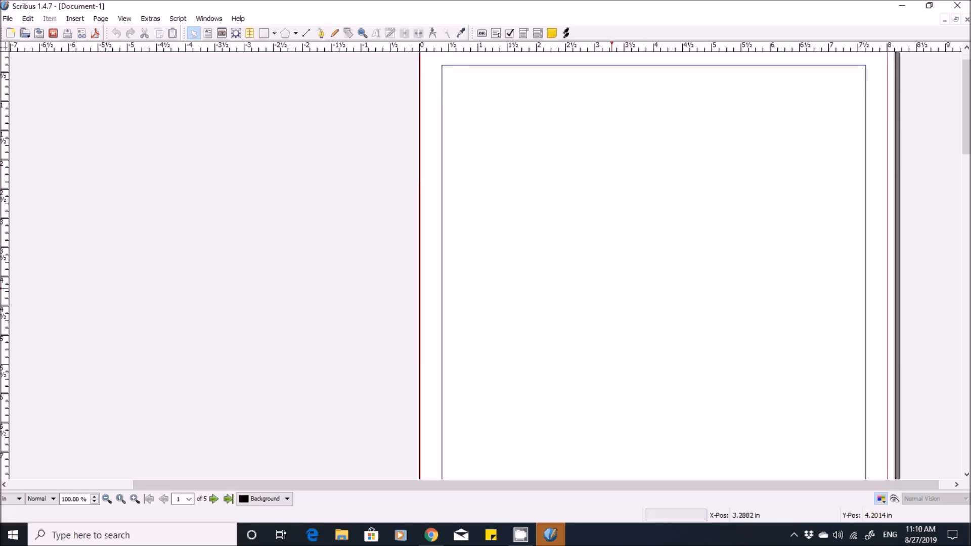
{"action": "scroll", "coordinate": [615, 265], "scroll_direction": "down", "scroll_amount": 12}
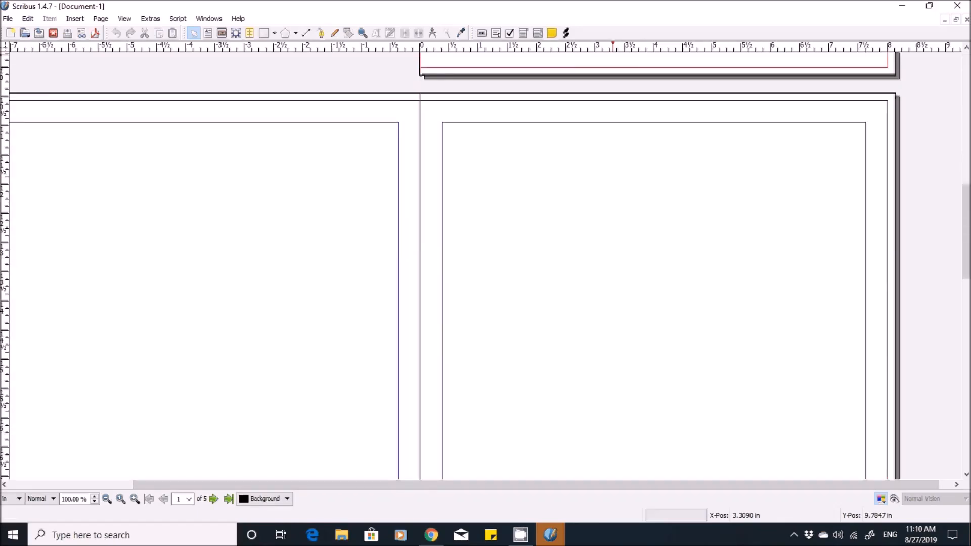
{"action": "scroll", "coordinate": [485, 265], "scroll_direction": "down", "scroll_amount": 8}
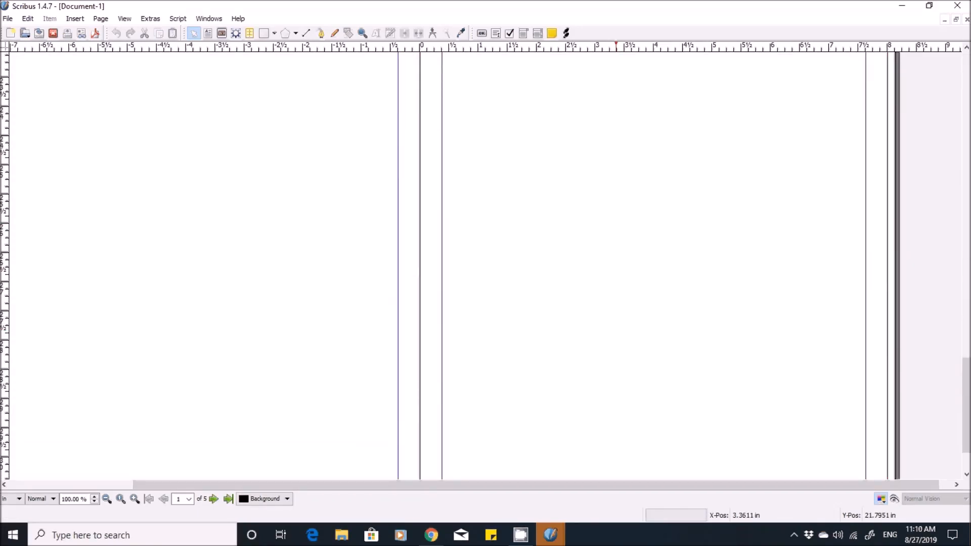
{"action": "scroll", "coordinate": [619, 323], "scroll_direction": "up", "scroll_amount": 20}
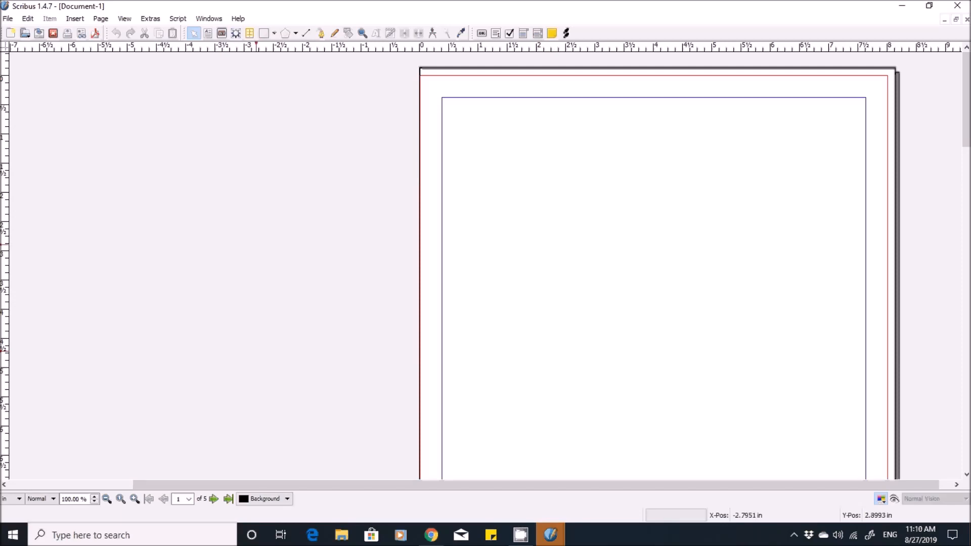
{"action": "left_click", "coordinate": [75, 18]}
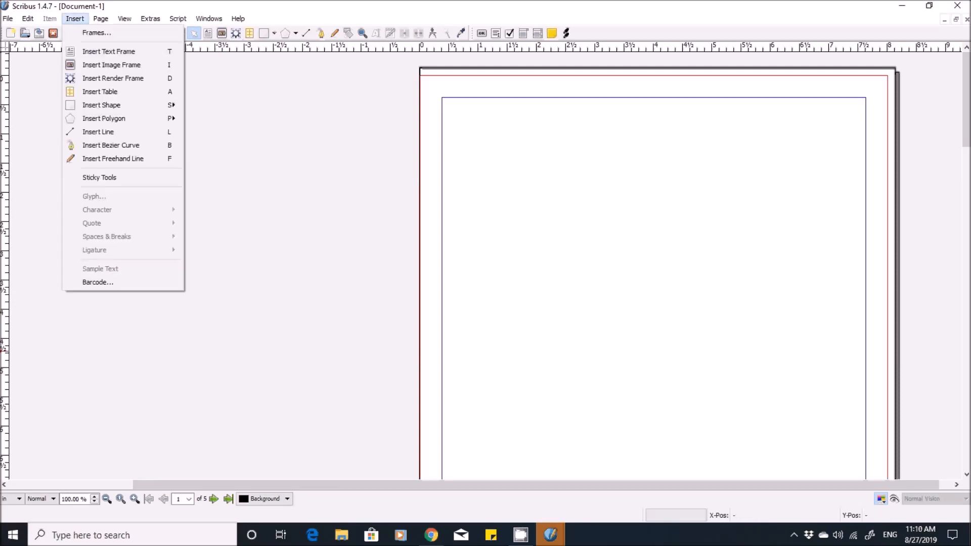
{"action": "key", "text": "Right"}
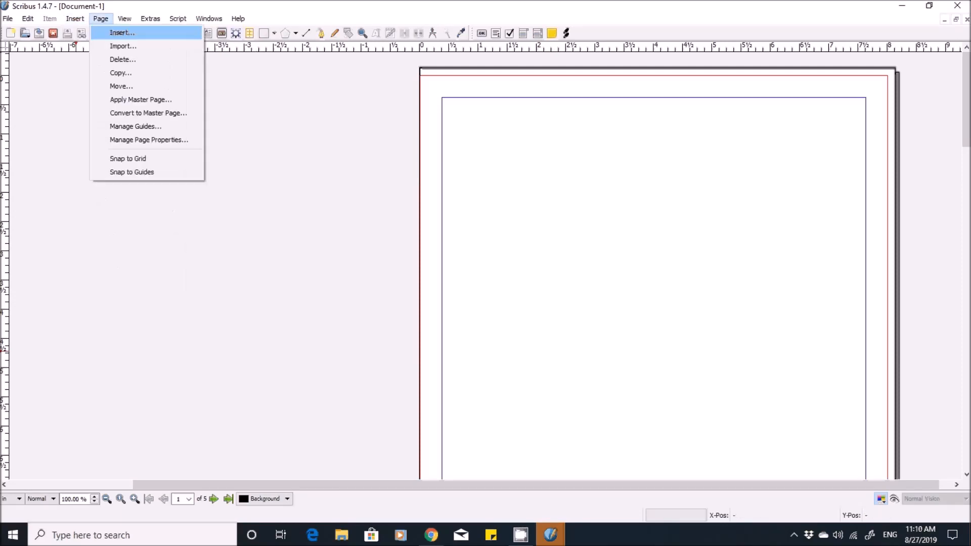
{"action": "key", "text": "Left"}
{"action": "key", "text": "Down"}
{"action": "key", "text": "Down"}
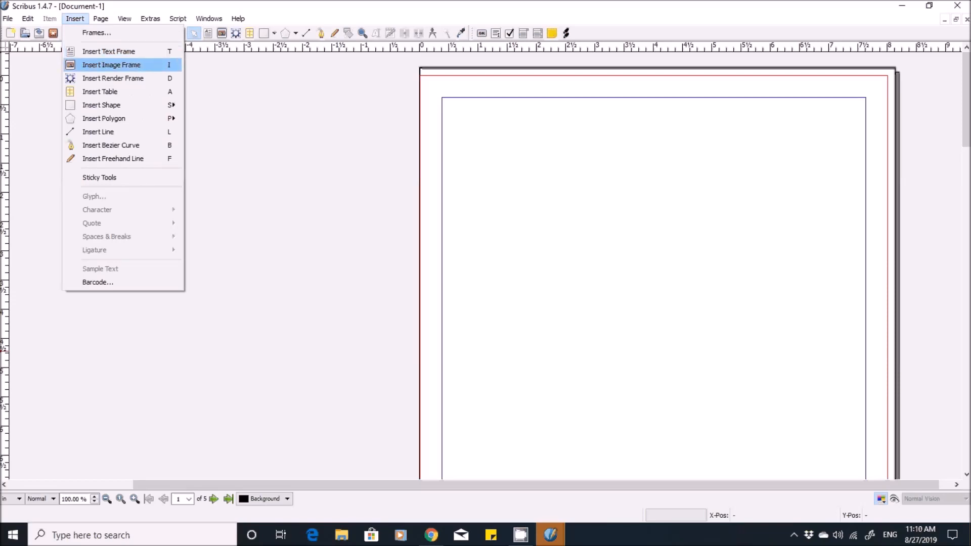
{"action": "key", "text": "Return"}
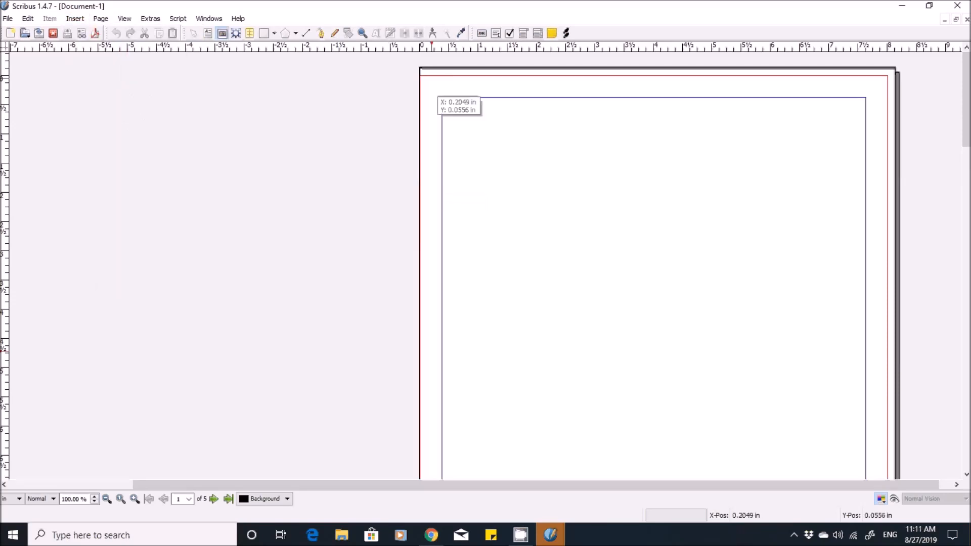
{"action": "left_click_drag", "start_coordinate": [430, 76], "coordinate": [749, 471]}
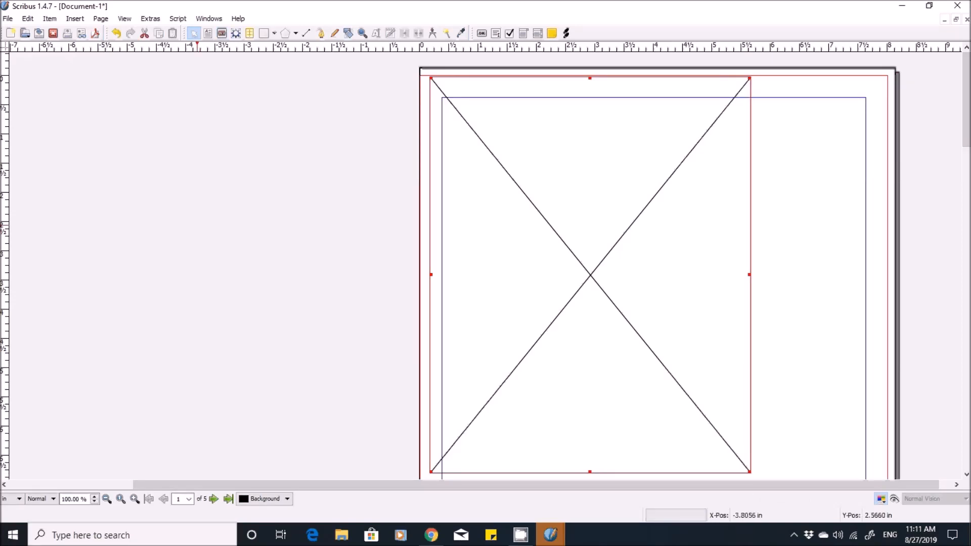
- Bring up the image frame's properties and set its X position to 0 in
{"action": "key", "text": "F2"}
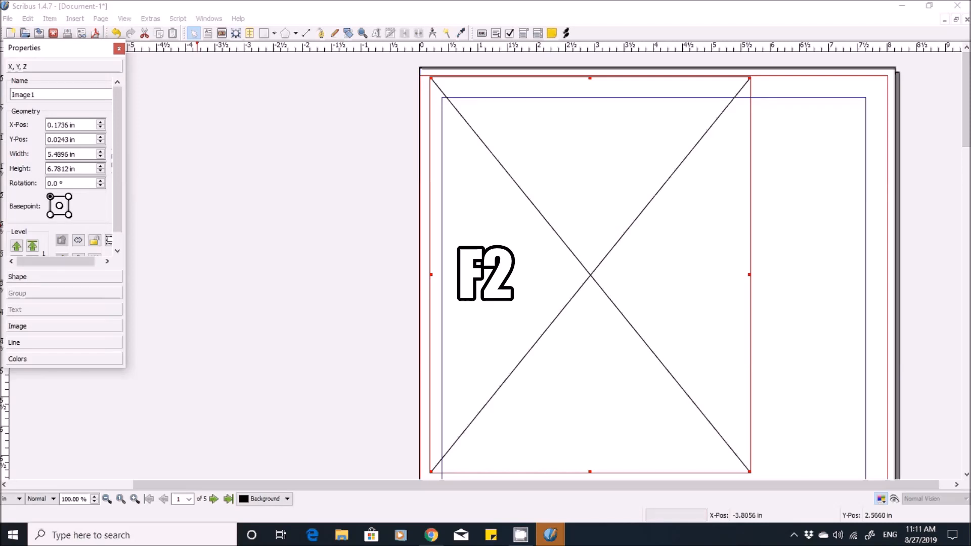
{"action": "left_click", "coordinate": [77, 125]}
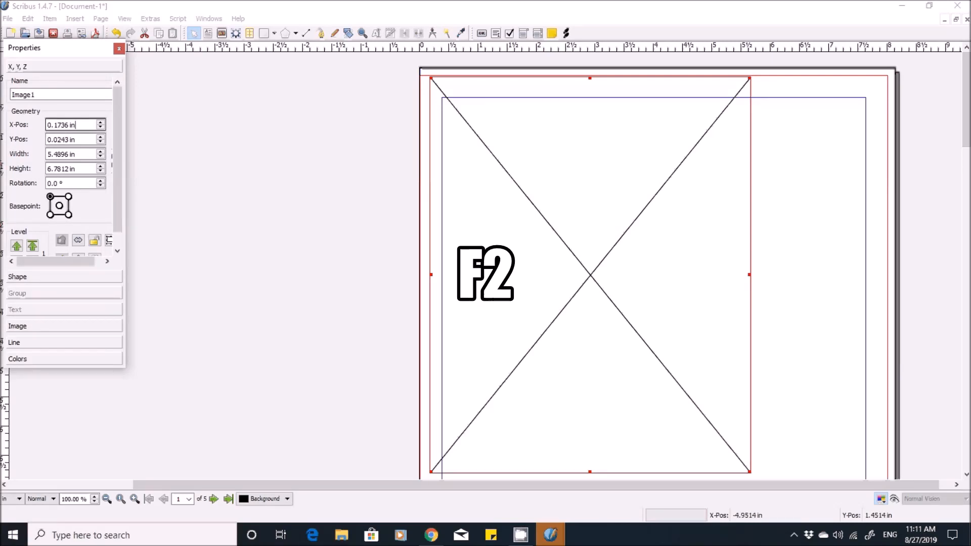
{"action": "key", "text": "BackSpace"}
{"action": "key", "text": "BackSpace"}
{"action": "key", "text": "BackSpace"}
{"action": "key", "text": "BackSpace"}
{"action": "key", "text": "BackSpace"}
{"action": "key", "text": "BackSpace"}
{"action": "key", "text": "BackSpace"}
{"action": "type", "text": "00"}
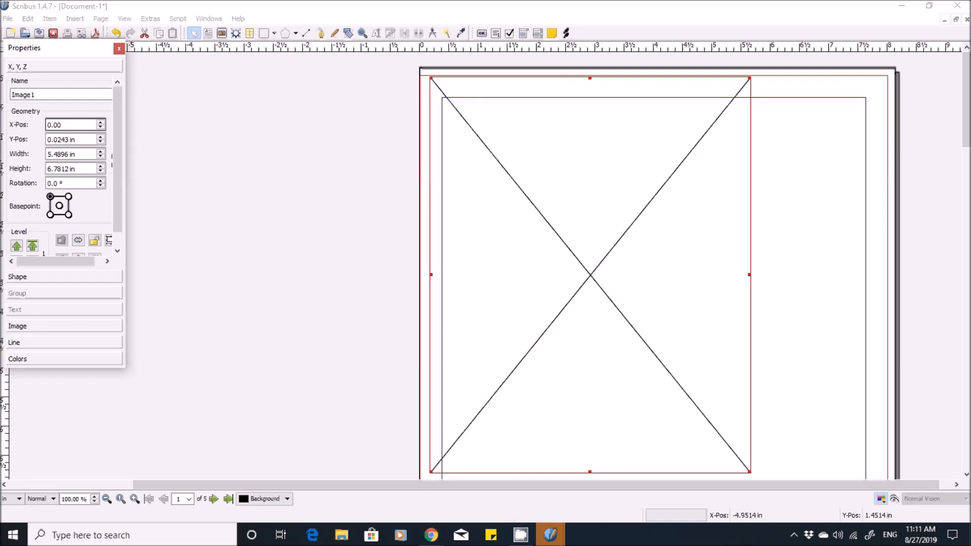
- Set the image frame's Y position to -0.125 in so it starts at the top bleed edge
{"action": "key", "text": "Tab"}
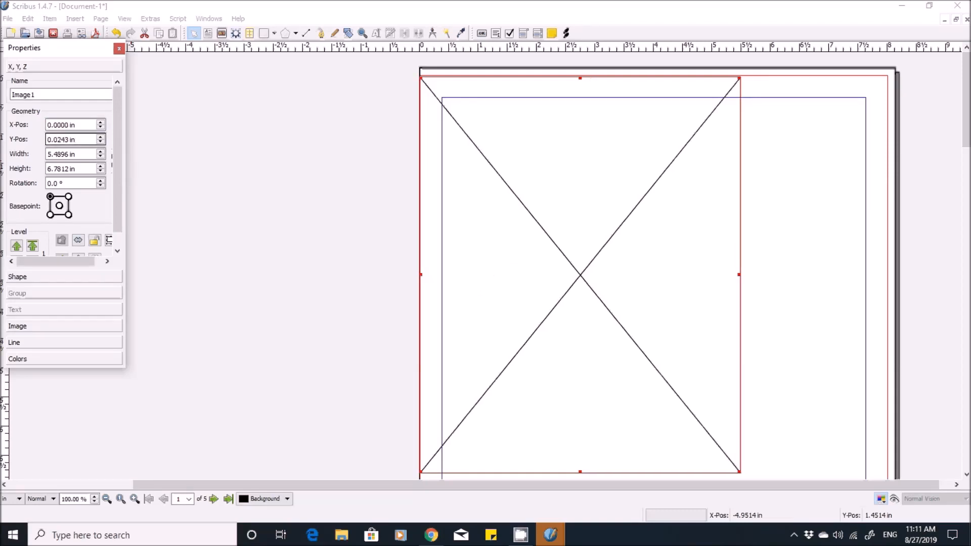
{"action": "key", "text": "BackSpace"}
{"action": "key", "text": "BackSpace"}
{"action": "key", "text": "BackSpace"}
{"action": "key", "text": "BackSpace"}
{"action": "key", "text": "BackSpace"}
{"action": "key", "text": "BackSpace"}
{"action": "key", "text": "BackSpace"}
{"action": "key", "text": "BackSpace"}
{"action": "type", "text": "-0.125"}
- Set the image frame's width to 8.125 in
{"action": "key", "text": "Tab"}
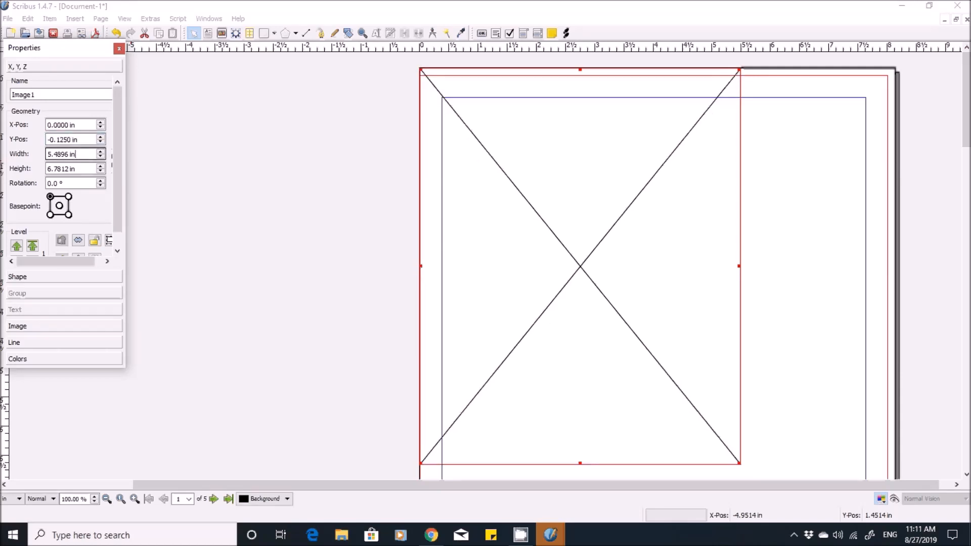
{"action": "key", "text": "BackSpace"}
{"action": "key", "text": "BackSpace"}
{"action": "key", "text": "BackSpace"}
{"action": "key", "text": "BackSpace"}
{"action": "key", "text": "BackSpace"}
{"action": "key", "text": "BackSpace"}
{"action": "key", "text": "BackSpace"}
{"action": "key", "text": "BackSpace"}
{"action": "key", "text": "BackSpace"}
{"action": "type", "text": "8.125"}
- Set the image frame's height to 10.250 in and close its properties
{"action": "key", "text": "Return"}
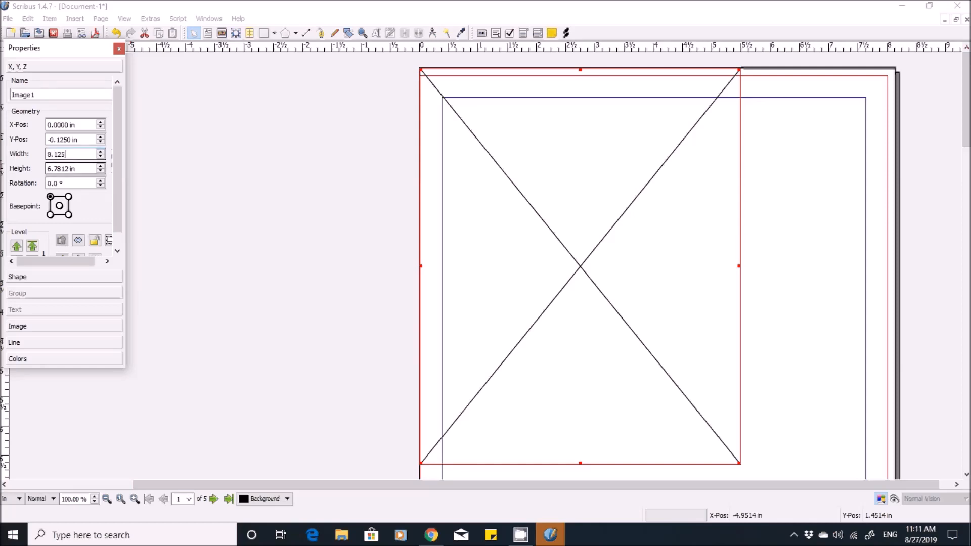
{"action": "key", "text": "BackSpace"}
{"action": "key", "text": "BackSpace"}
{"action": "key", "text": "BackSpace"}
{"action": "key", "text": "BackSpace"}
{"action": "key", "text": "BackSpace"}
{"action": "key", "text": "BackSpace"}
{"action": "key", "text": "BackSpace"}
{"action": "key", "text": "BackSpace"}
{"action": "key", "text": "BackSpace"}
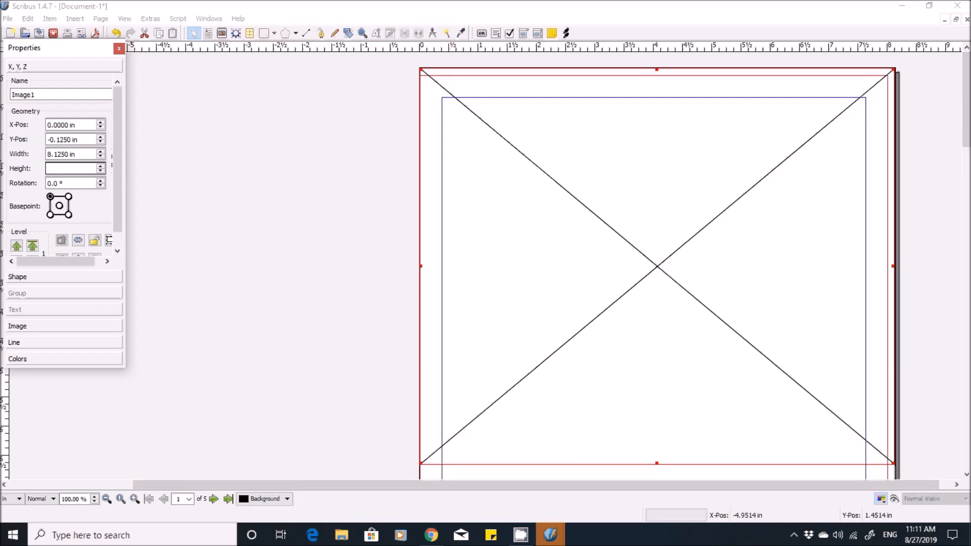
{"action": "type", "text": "10.250"}
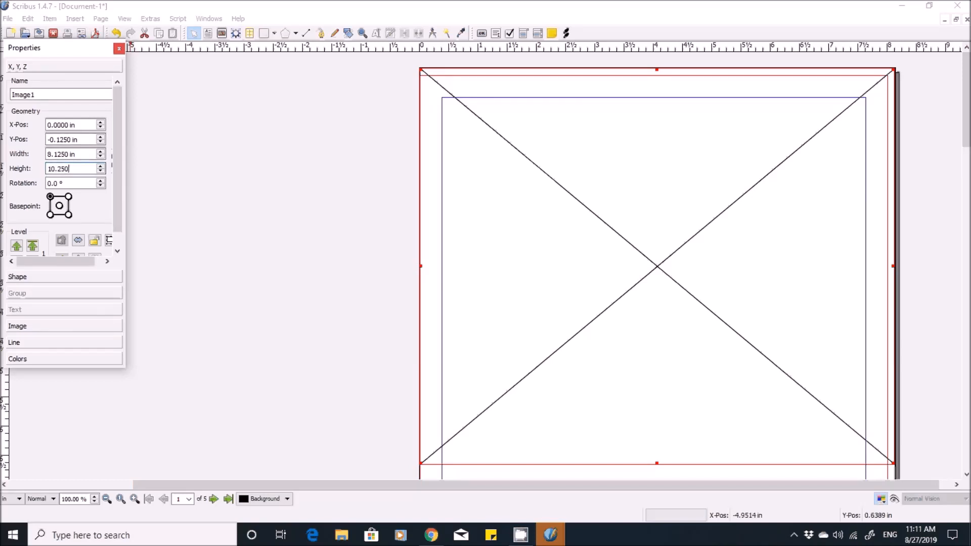
{"action": "left_click", "coordinate": [119, 49]}
- Load Page 1.jpg from the 1 TEMP pictures folder into the image frame on page 1
{"action": "scroll", "coordinate": [485, 265], "scroll_direction": "down", "scroll_amount": 5}
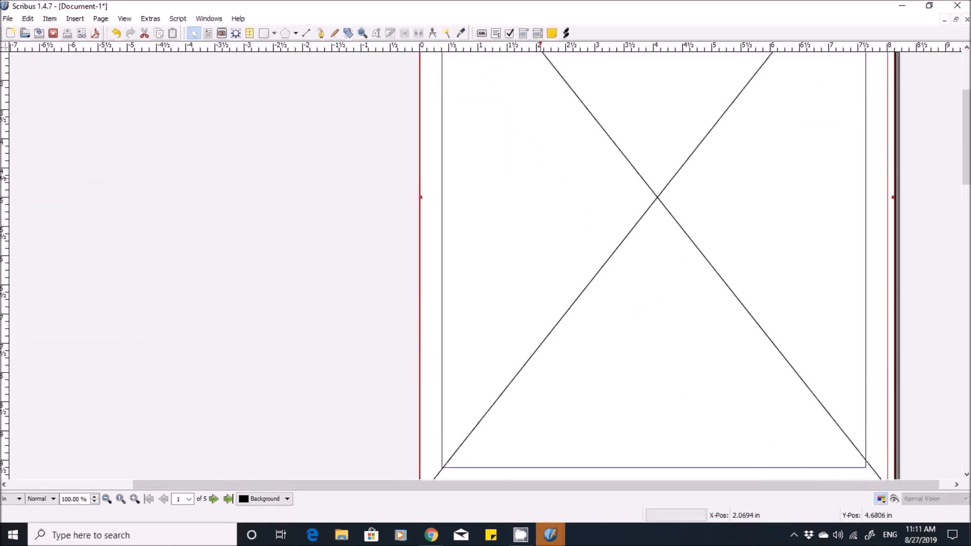
{"action": "scroll", "coordinate": [485, 265], "scroll_direction": "up", "scroll_amount": 5}
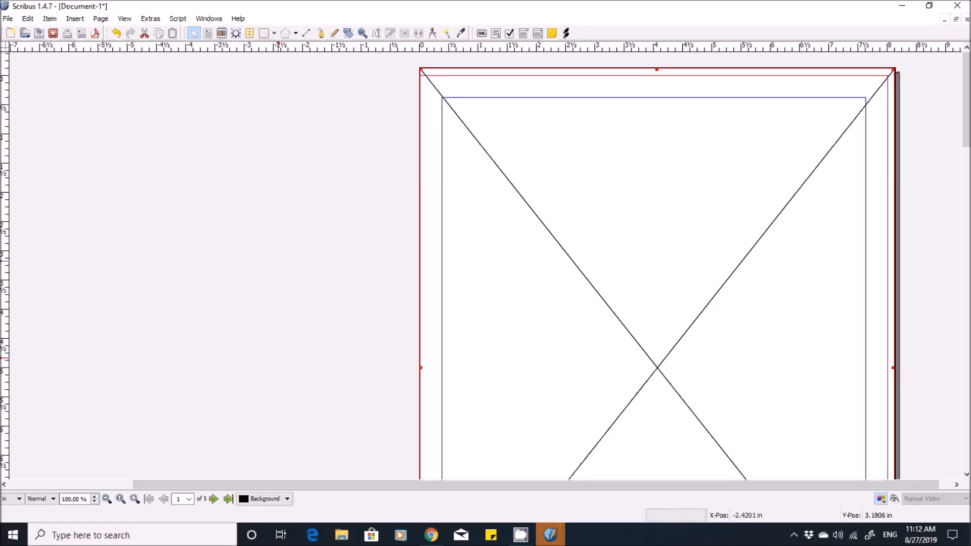
{"action": "key", "text": "ctrl+i"}
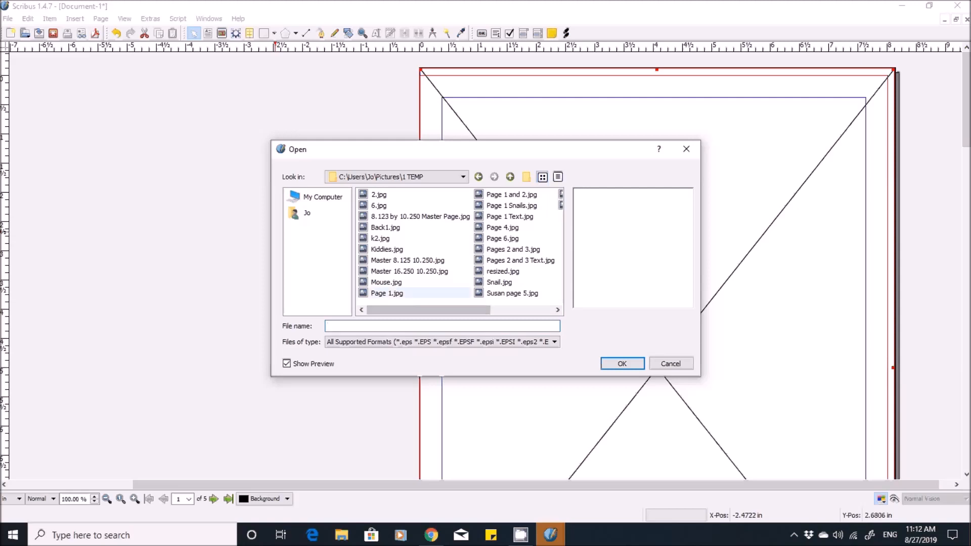
{"action": "double_click", "coordinate": [388, 293]}
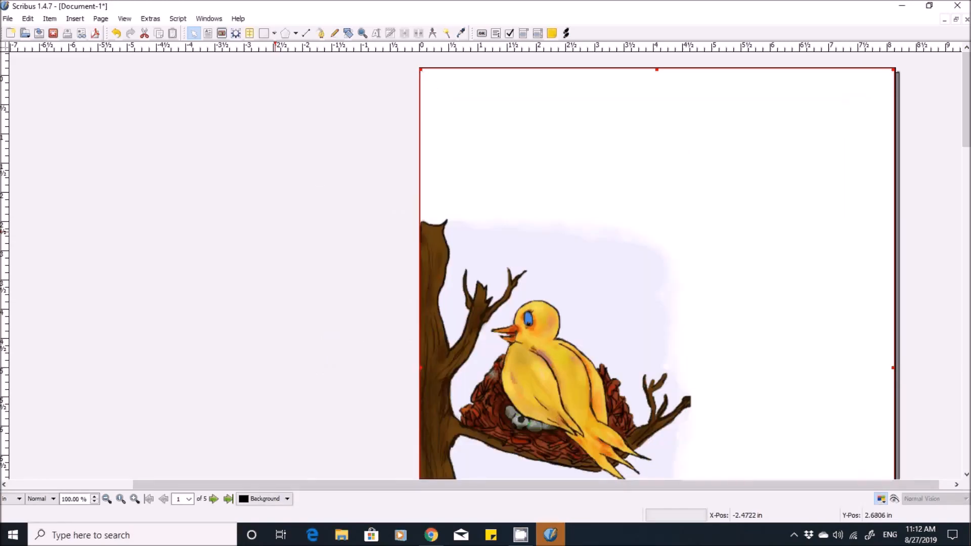
- Undo the image placement on page 1 and load Page 1 Text.jpg into the frame instead
{"action": "scroll", "coordinate": [565, 293], "scroll_direction": "down", "scroll_amount": 5}
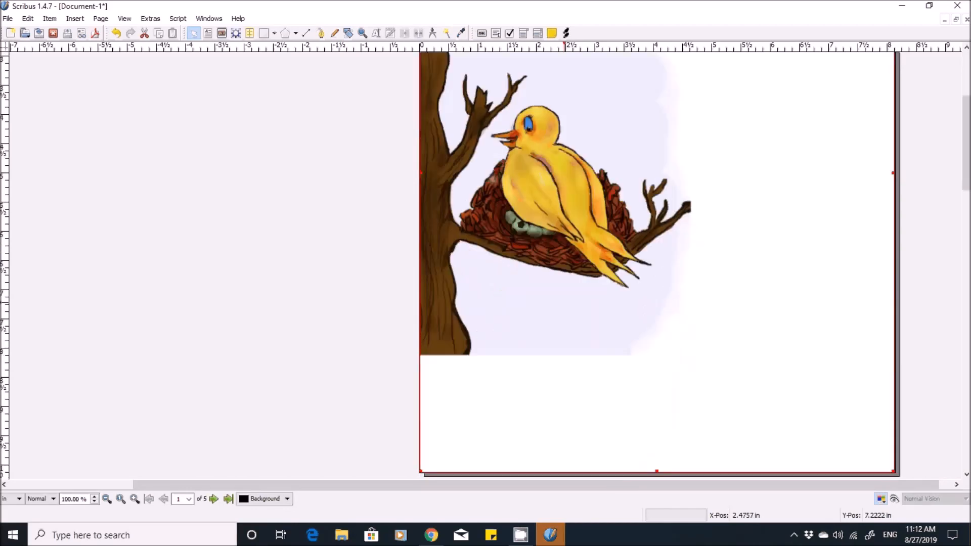
{"action": "scroll", "coordinate": [565, 294], "scroll_direction": "up", "scroll_amount": 5}
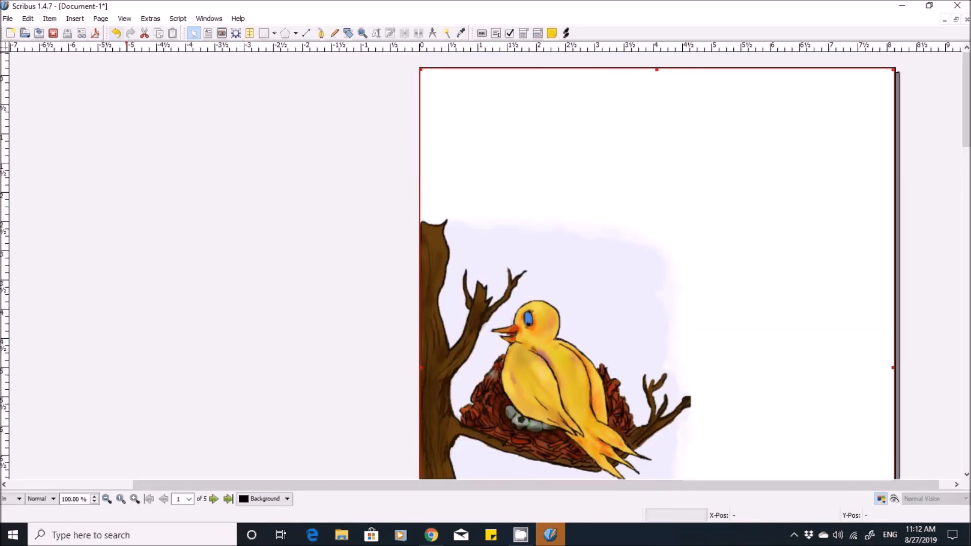
{"action": "left_click", "coordinate": [116, 33]}
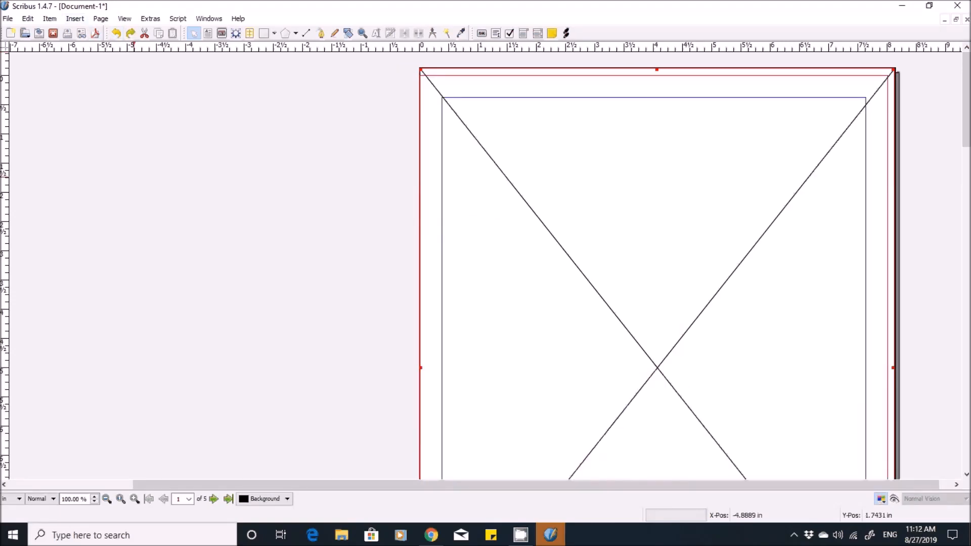
{"action": "key", "text": "ctrl+i"}
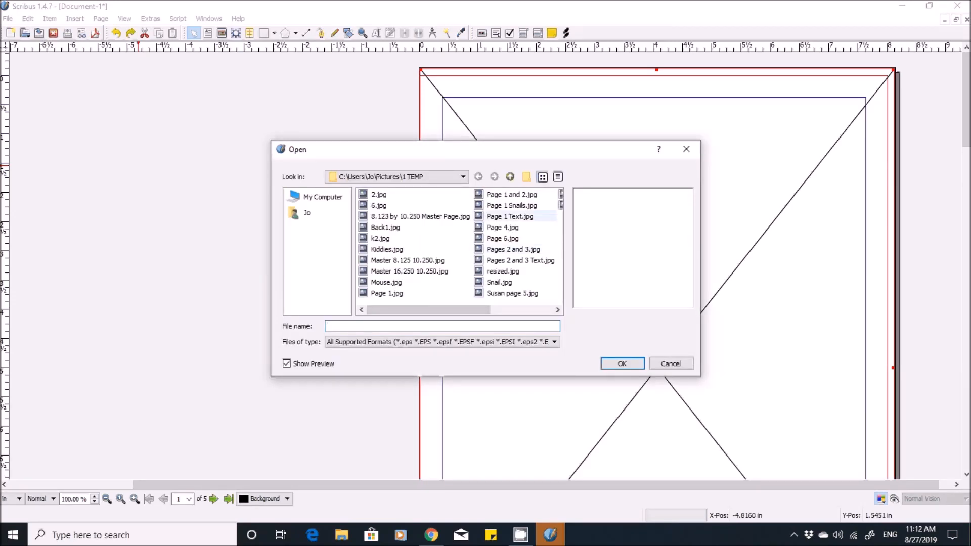
{"action": "left_click", "coordinate": [510, 216]}
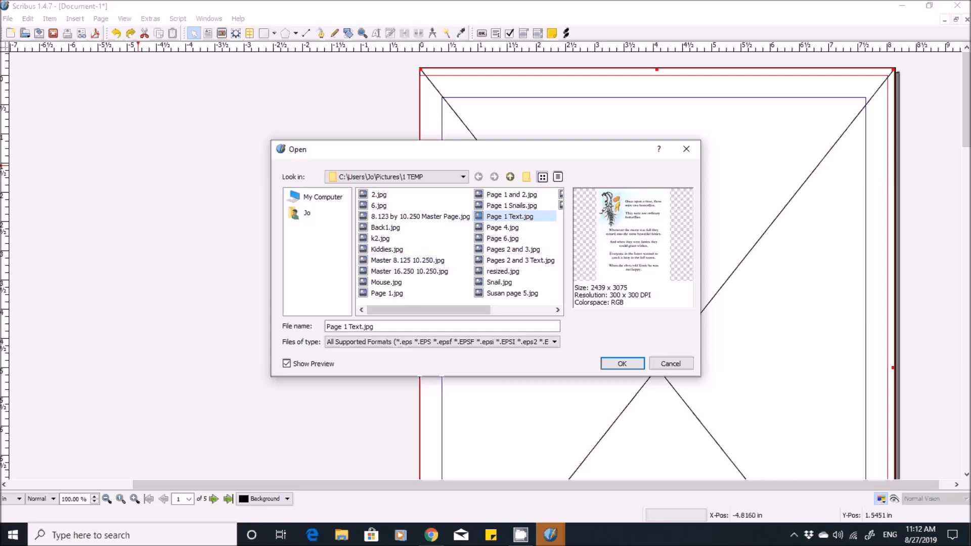
{"action": "left_click", "coordinate": [622, 363]}
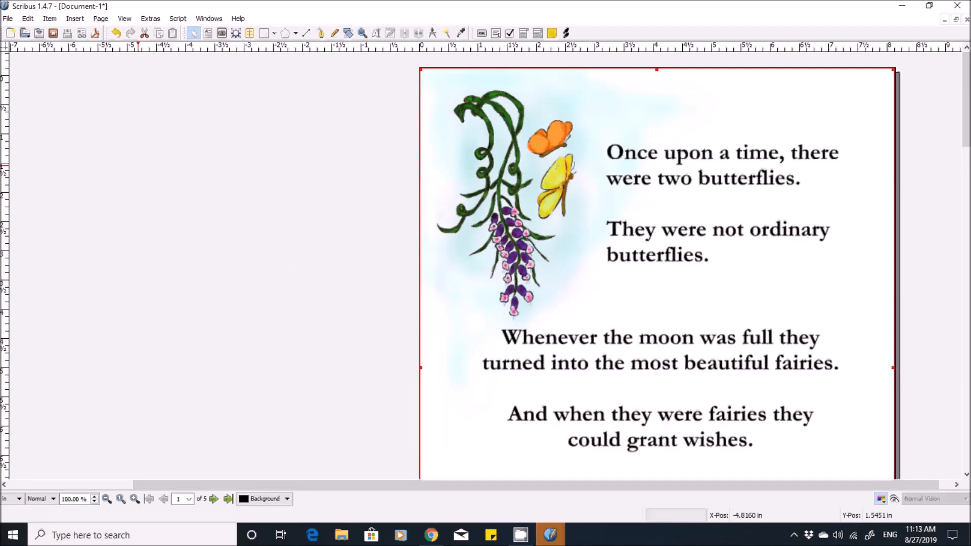
- Draw an image frame about 11.74 by 3.92 in across pages 2 and 3, starting near page 2's upper-left corner
{"action": "scroll", "coordinate": [657, 263], "scroll_direction": "down", "scroll_amount": 2}
{"action": "scroll", "coordinate": [658, 263], "scroll_direction": "down", "scroll_amount": 7}
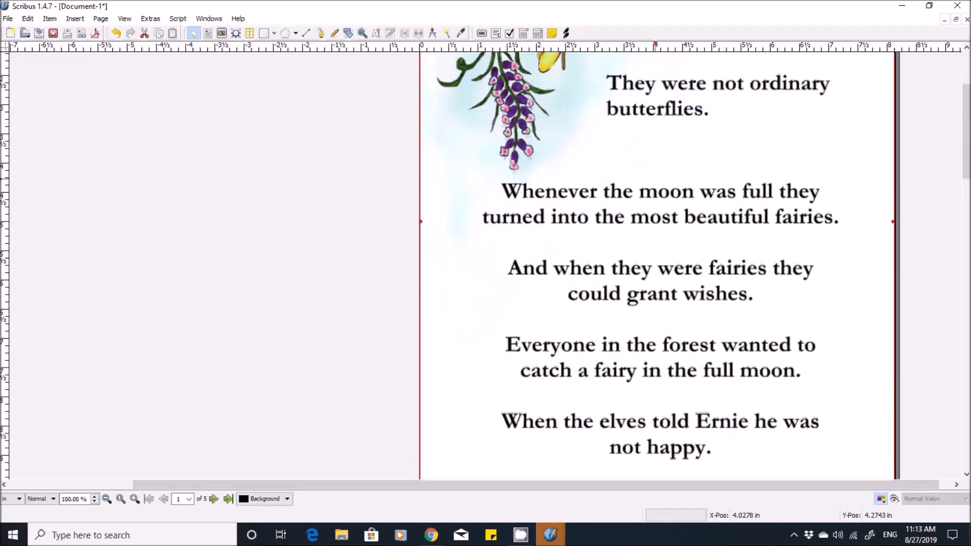
{"action": "scroll", "coordinate": [657, 263], "scroll_direction": "down", "scroll_amount": 4}
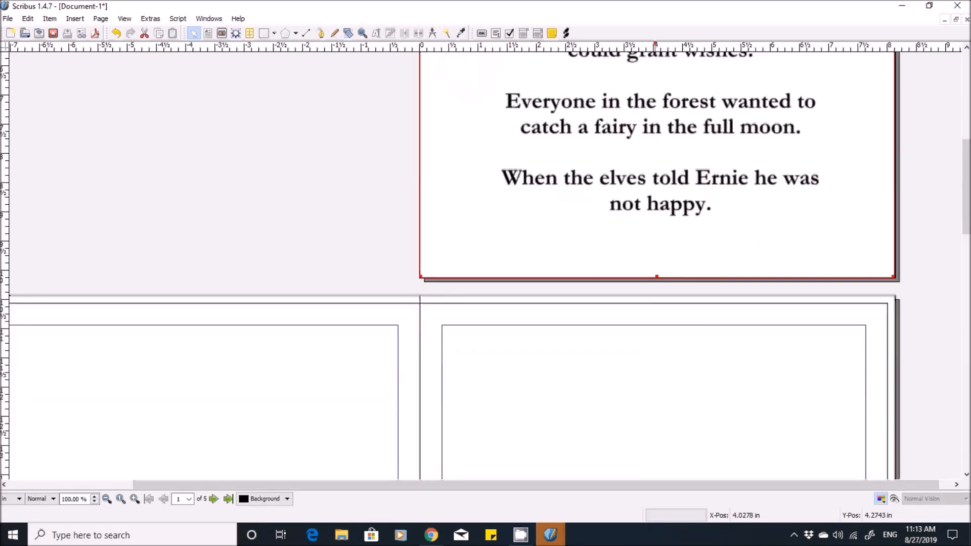
{"action": "scroll", "coordinate": [657, 263], "scroll_direction": "down", "scroll_amount": 3}
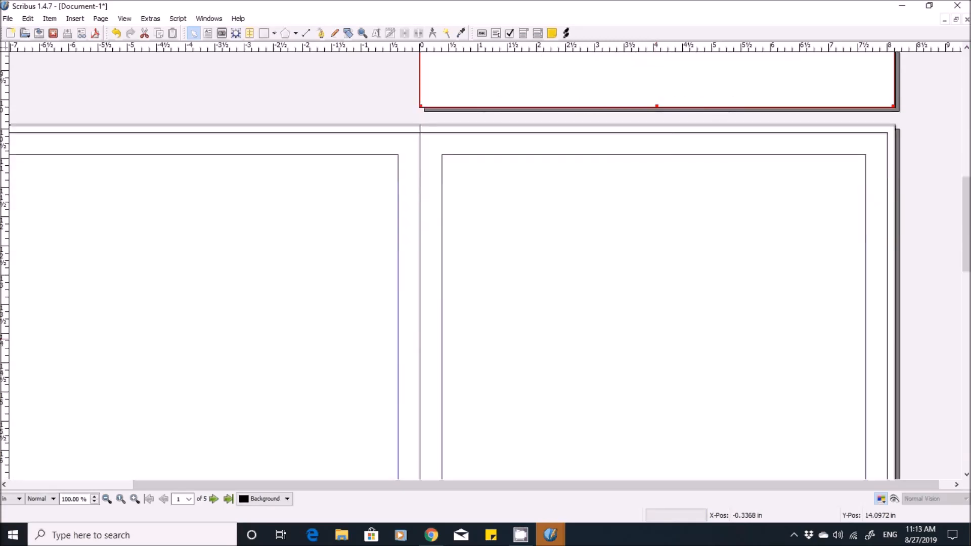
{"action": "left_click_drag", "start_coordinate": [365, 485], "coordinate": [233, 485]}
{"action": "left_click", "coordinate": [199, 214]}
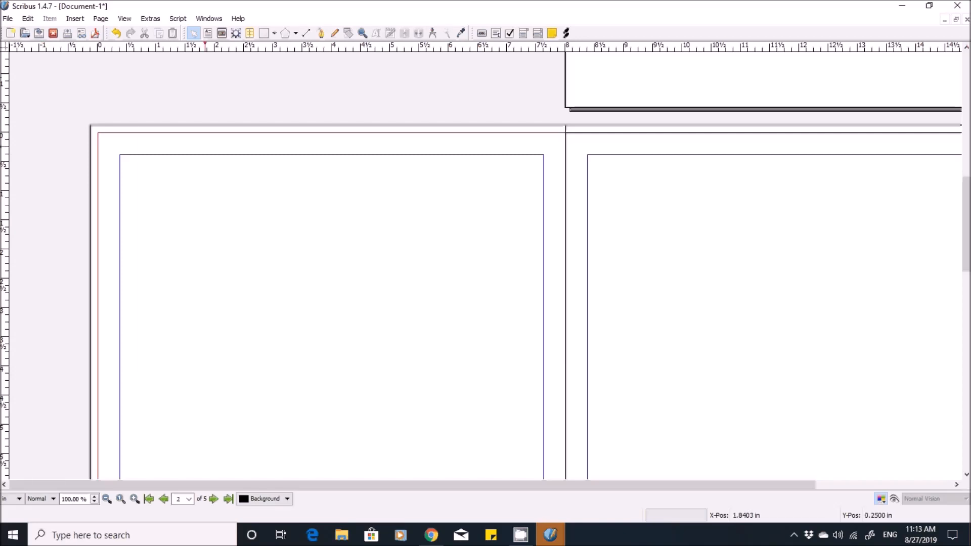
{"action": "key", "text": "F2"}
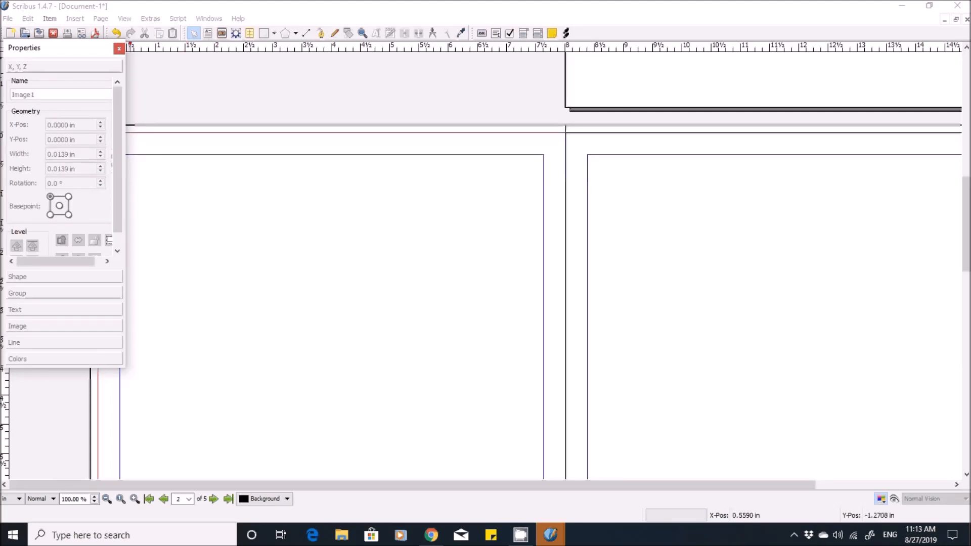
{"action": "left_click", "coordinate": [119, 48]}
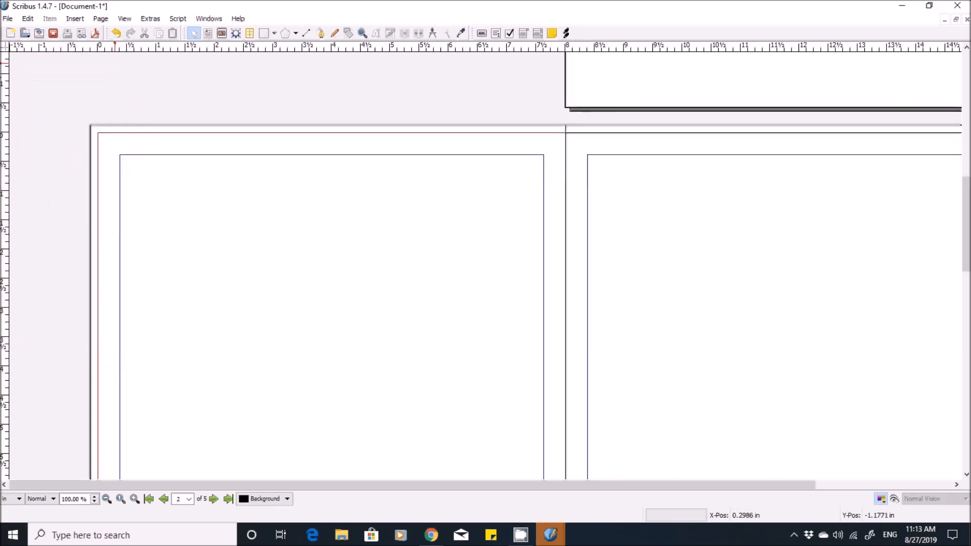
{"action": "left_click", "coordinate": [74, 18]}
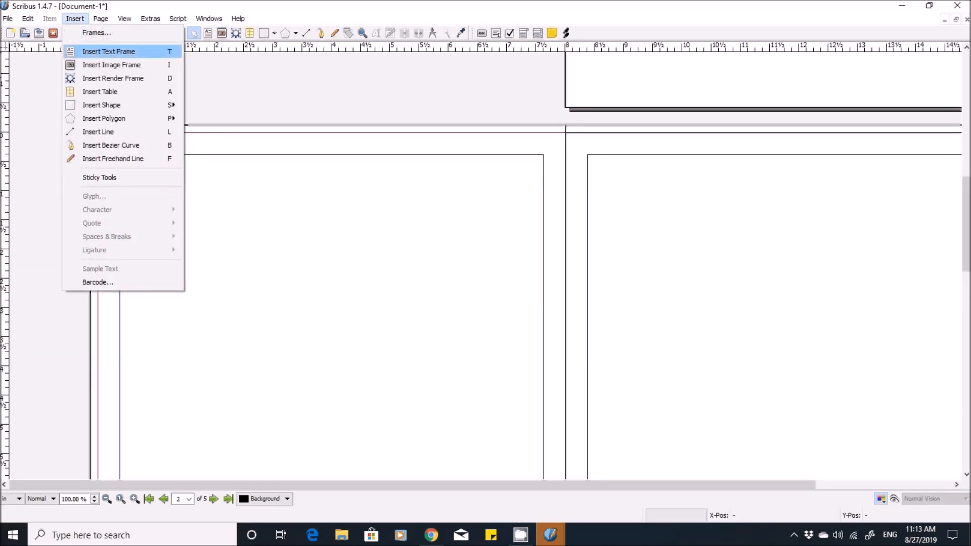
{"action": "left_click", "coordinate": [111, 65]}
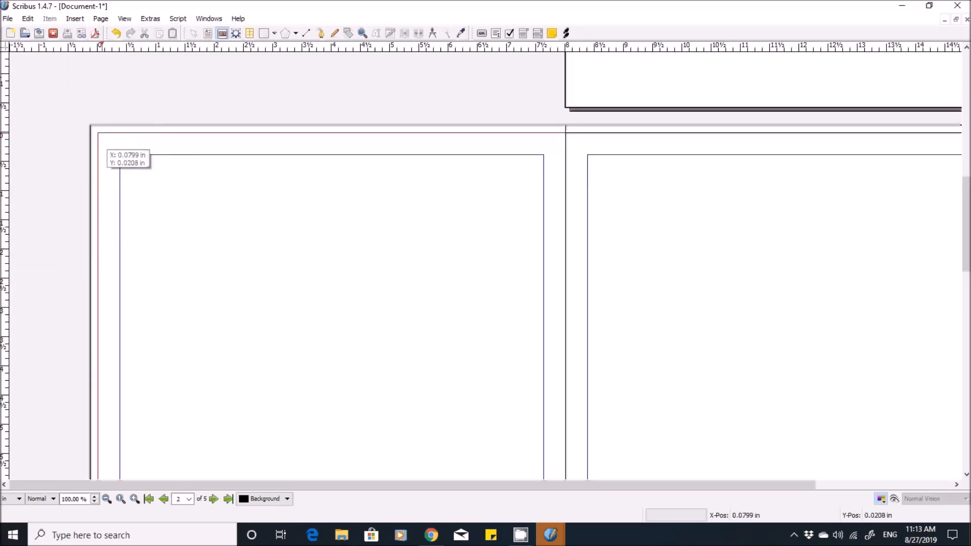
{"action": "left_click_drag", "start_coordinate": [102, 133], "coordinate": [788, 362]}
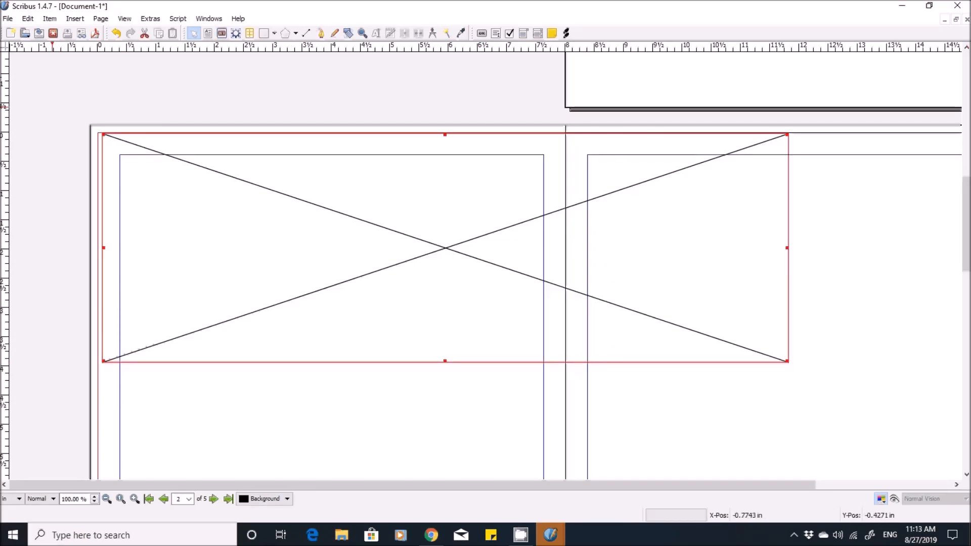
- Set the spread image frame's X position to -0.125 in so it starts at page 2's outer bleed edge
{"action": "key", "text": "F2"}
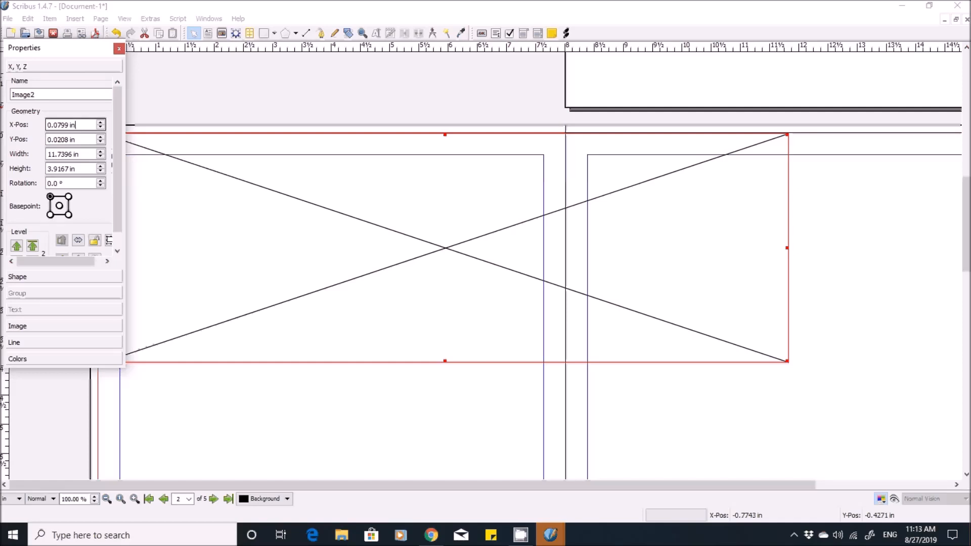
{"action": "key", "text": "BackSpace"}
{"action": "key", "text": "BackSpace"}
{"action": "key", "text": "BackSpace"}
{"action": "key", "text": "BackSpace"}
{"action": "key", "text": "BackSpace"}
{"action": "key", "text": "BackSpace"}
{"action": "key", "text": "BackSpace"}
{"action": "key", "text": "BackSpace"}
{"action": "key", "text": "BackSpace"}
{"action": "type", "text": "-0.125"}
{"action": "key", "text": "Return"}
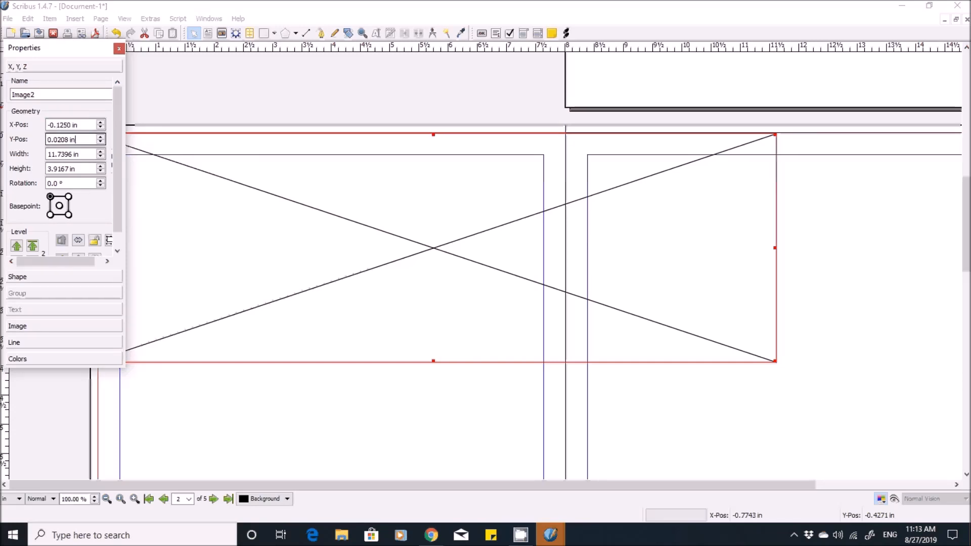
- Set the spread image frame's Y position to -0.125 in so it starts at the top bleed edge
{"action": "key", "text": "BackSpace"}
{"action": "key", "text": "BackSpace"}
{"action": "key", "text": "BackSpace"}
{"action": "key", "text": "BackSpace"}
{"action": "key", "text": "BackSpace"}
{"action": "key", "text": "BackSpace"}
{"action": "key", "text": "BackSpace"}
{"action": "key", "text": "BackSpace"}
{"action": "key", "text": "BackSpace"}
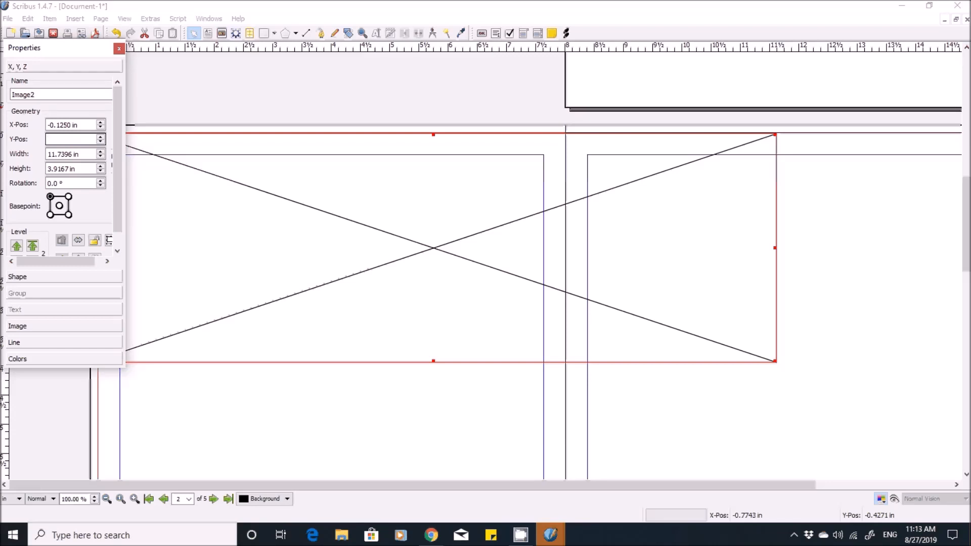
{"action": "type", "text": "-0.125"}
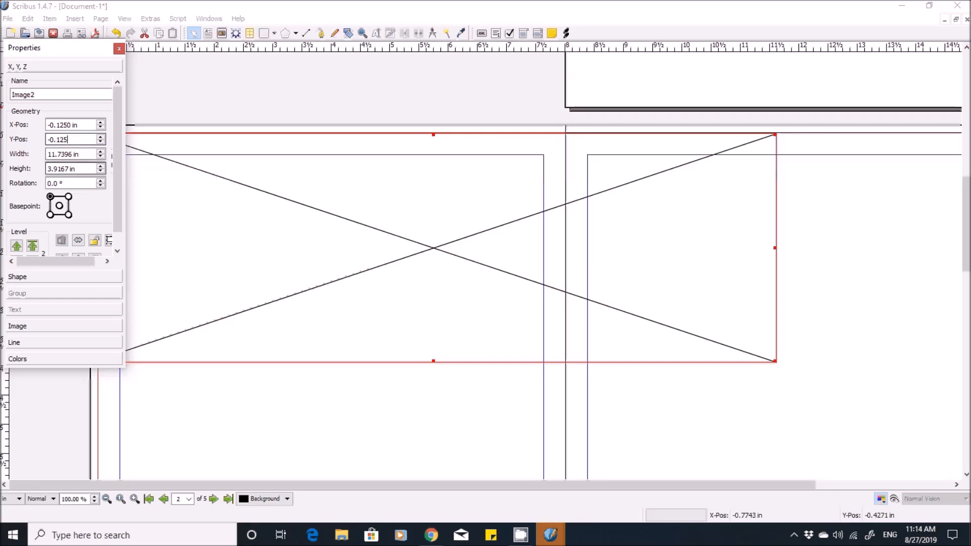
{"action": "key", "text": "Return"}
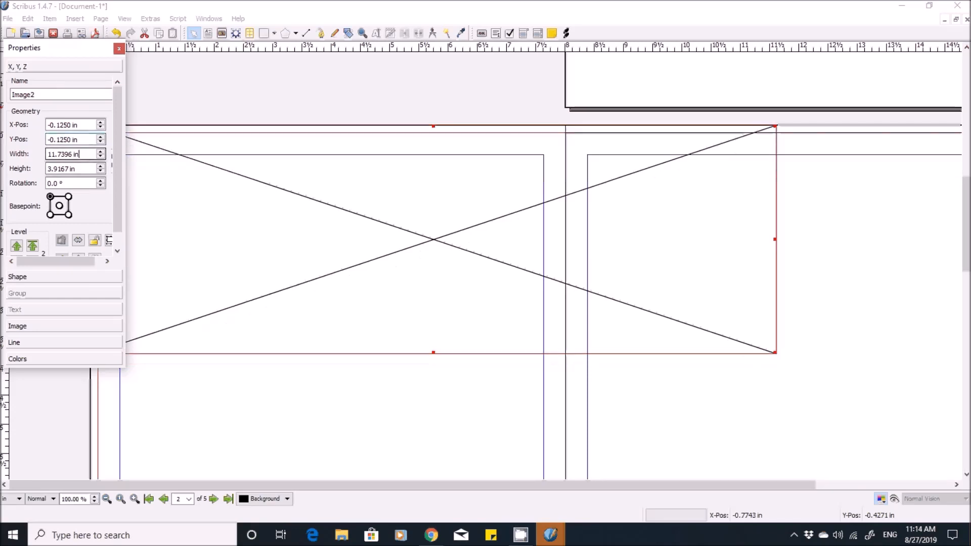
- Set the spread image frame's width to 16.25 in to cover both pages with bleeds
{"action": "key", "text": "BackSpace"}
{"action": "key", "text": "BackSpace"}
{"action": "key", "text": "BackSpace"}
{"action": "key", "text": "BackSpace"}
{"action": "key", "text": "BackSpace"}
{"action": "key", "text": "BackSpace"}
{"action": "key", "text": "BackSpace"}
{"action": "key", "text": "BackSpace"}
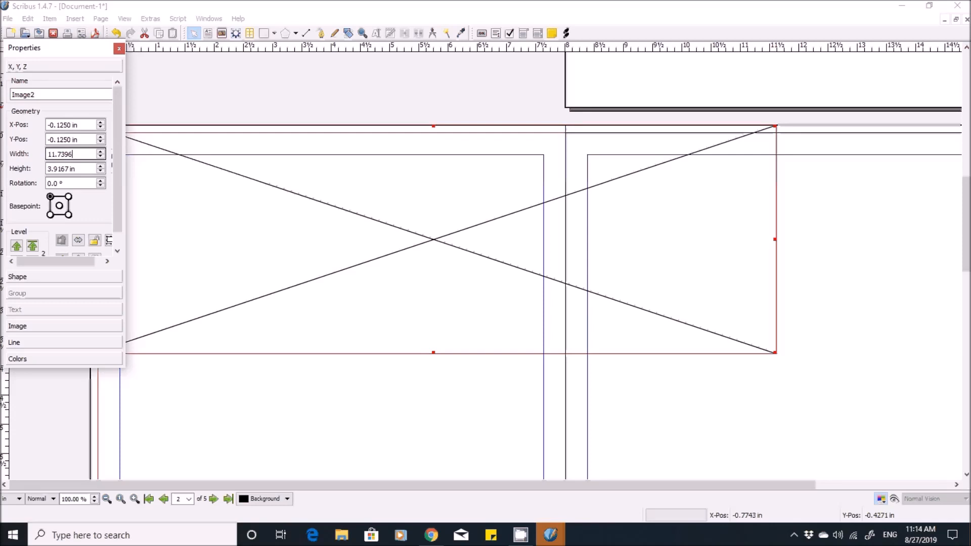
{"action": "key", "text": "BackSpace"}
{"action": "key", "text": "BackSpace"}
{"action": "type", "text": "16.25"}
{"action": "key", "text": "Return"}
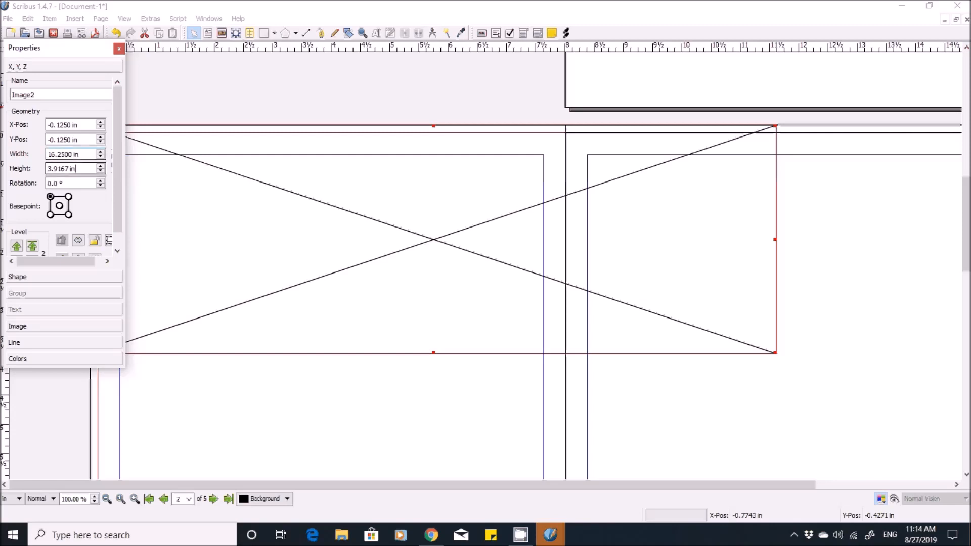
- Set the spread image frame's height to 10.250 in and close its properties
{"action": "key", "text": "BackSpace"}
{"action": "key", "text": "BackSpace"}
{"action": "key", "text": "BackSpace"}
{"action": "key", "text": "BackSpace"}
{"action": "key", "text": "BackSpace"}
{"action": "key", "text": "BackSpace"}
{"action": "key", "text": "BackSpace"}
{"action": "key", "text": "BackSpace"}
{"action": "key", "text": "BackSpace"}
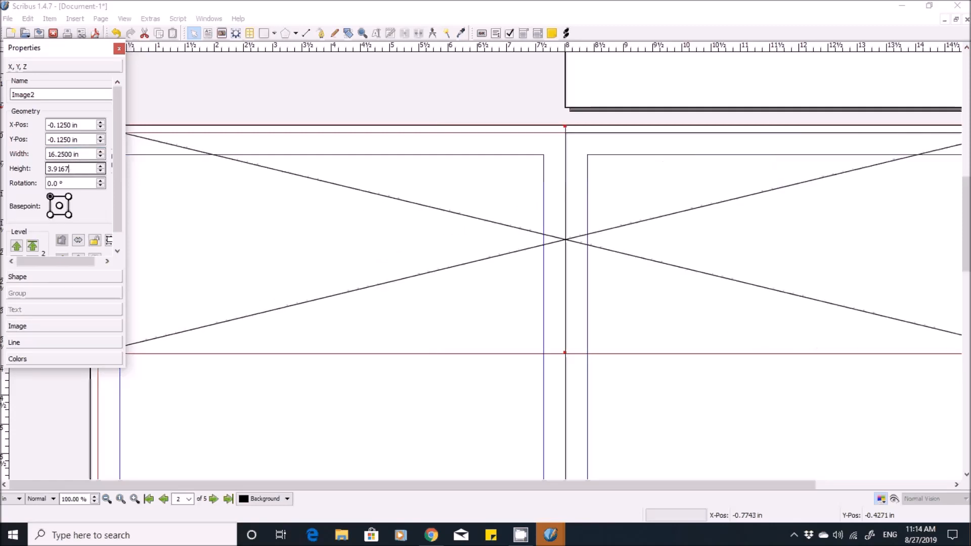
{"action": "type", "text": "10.250"}
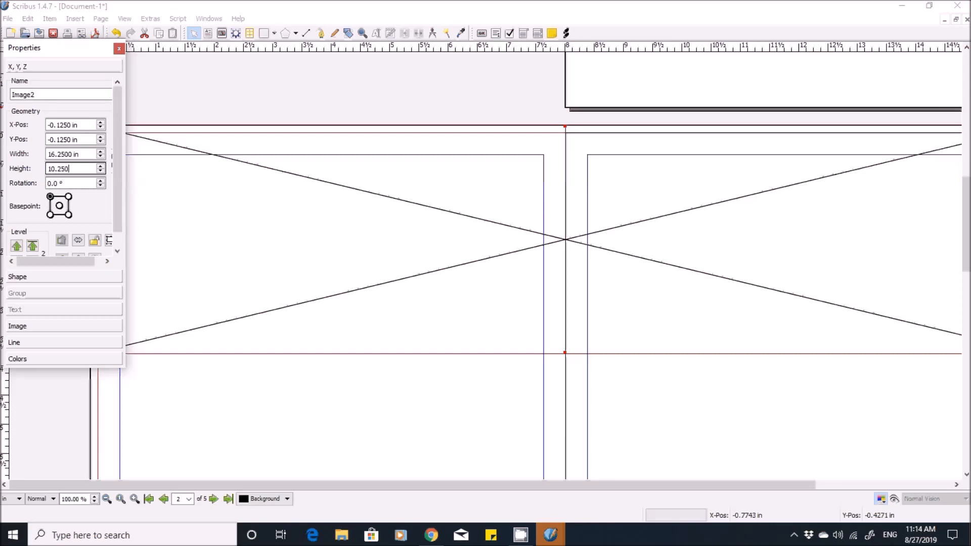
{"action": "left_click", "coordinate": [119, 48]}
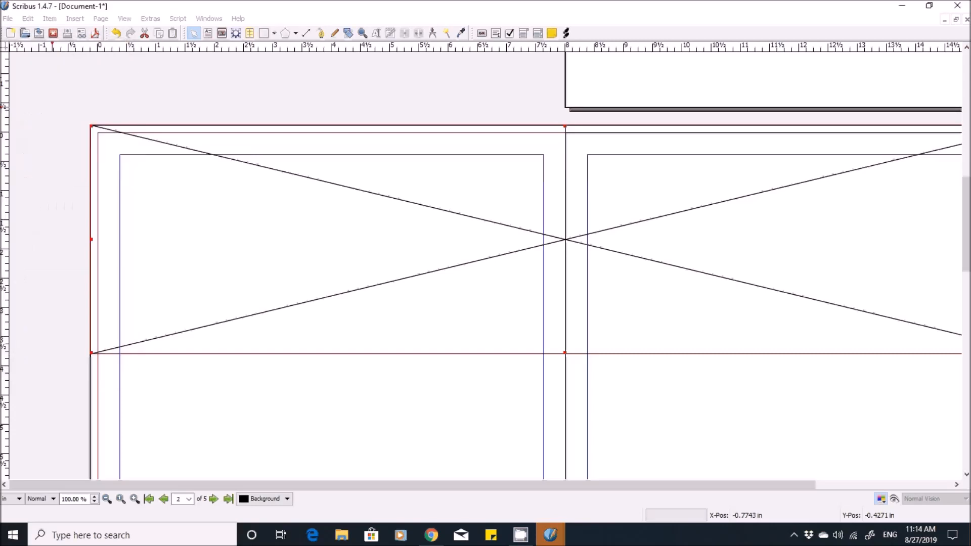
- Load Pages 2 and 3 Text.jpg from the 1 TEMP pictures folder into the frame spanning pages 2 and 3
{"action": "scroll", "coordinate": [485, 266], "scroll_direction": "down", "scroll_amount": 5}
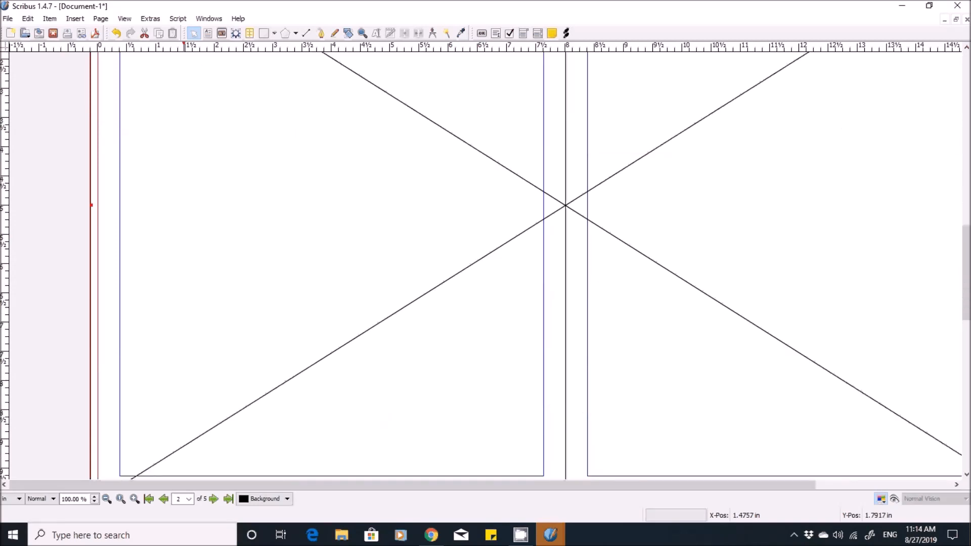
{"action": "scroll", "coordinate": [486, 266], "scroll_direction": "up", "scroll_amount": 2}
{"action": "scroll", "coordinate": [486, 265], "scroll_direction": "up", "scroll_amount": 3}
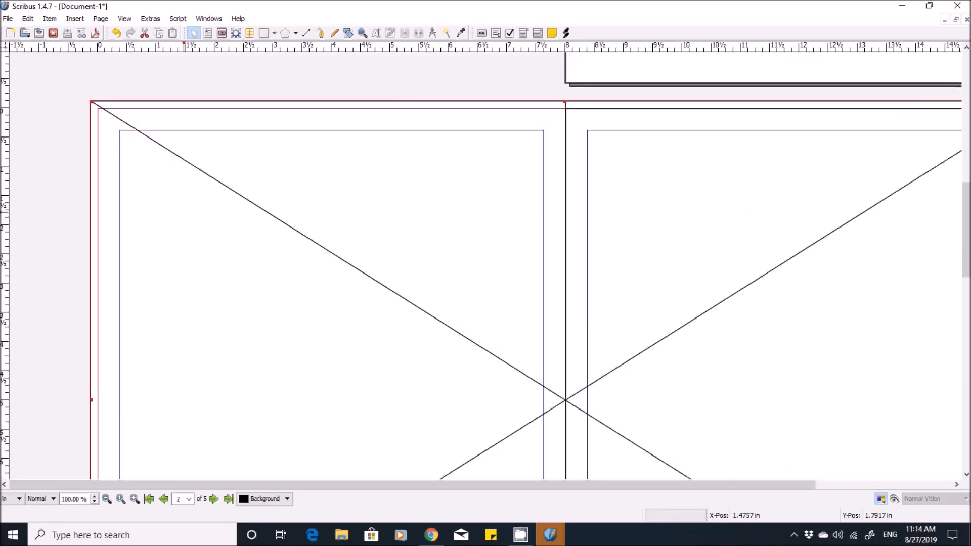
{"action": "key", "text": "ctrl+i"}
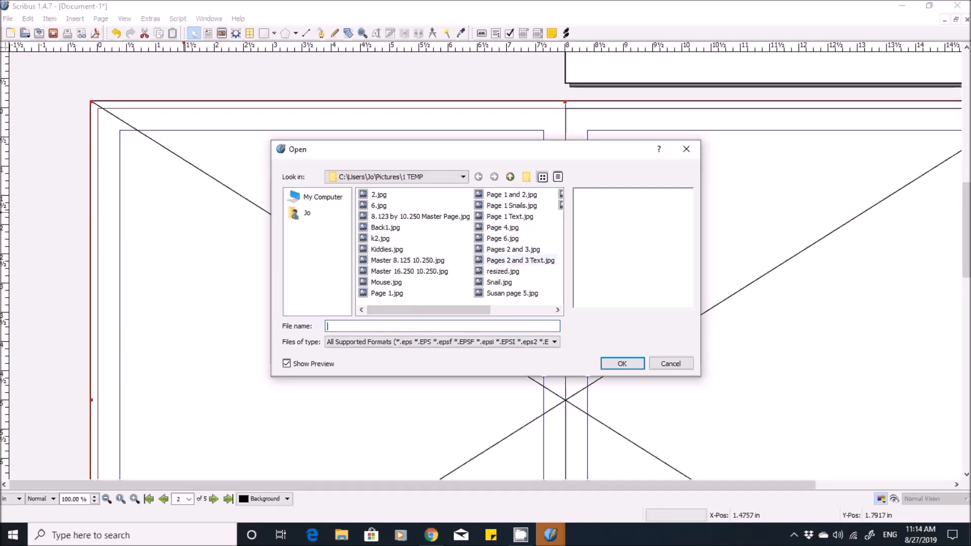
{"action": "left_click", "coordinate": [520, 260]}
{"action": "key", "text": "Return"}
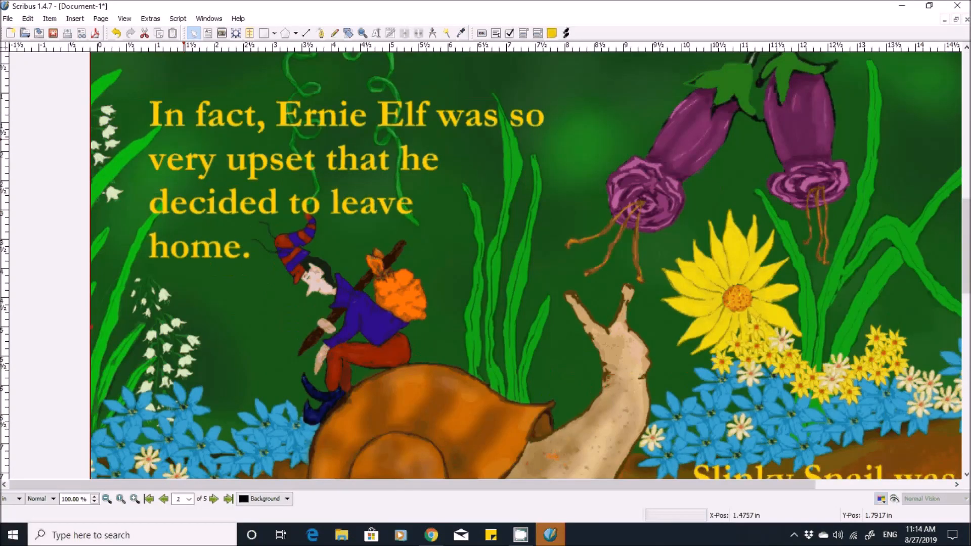
- Draw an image frame about 5.35 by 4.79 in on page 4 and open its properties
{"action": "scroll", "coordinate": [526, 265], "scroll_direction": "down", "scroll_amount": 4}
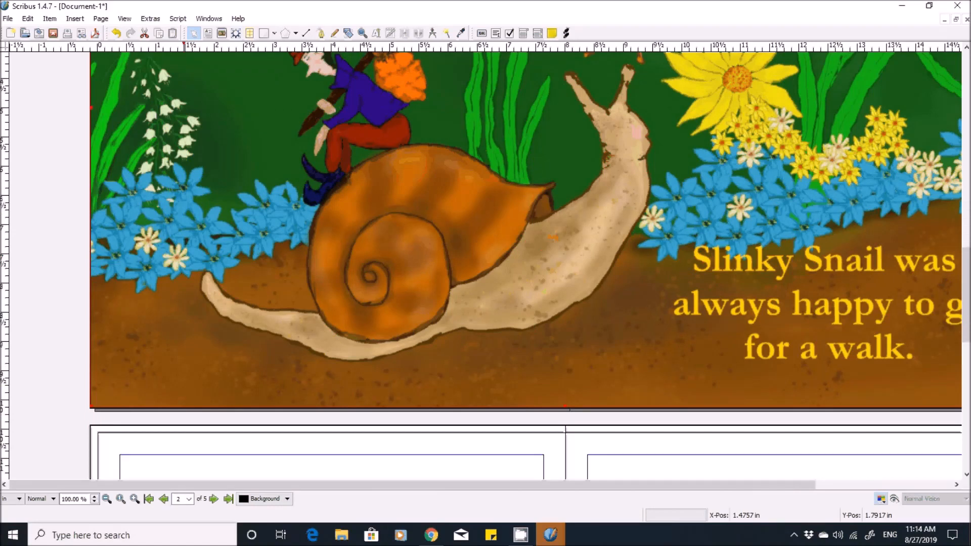
{"action": "scroll", "coordinate": [526, 265], "scroll_direction": "down", "scroll_amount": 4}
{"action": "scroll", "coordinate": [534, 164], "scroll_direction": "down", "scroll_amount": 1}
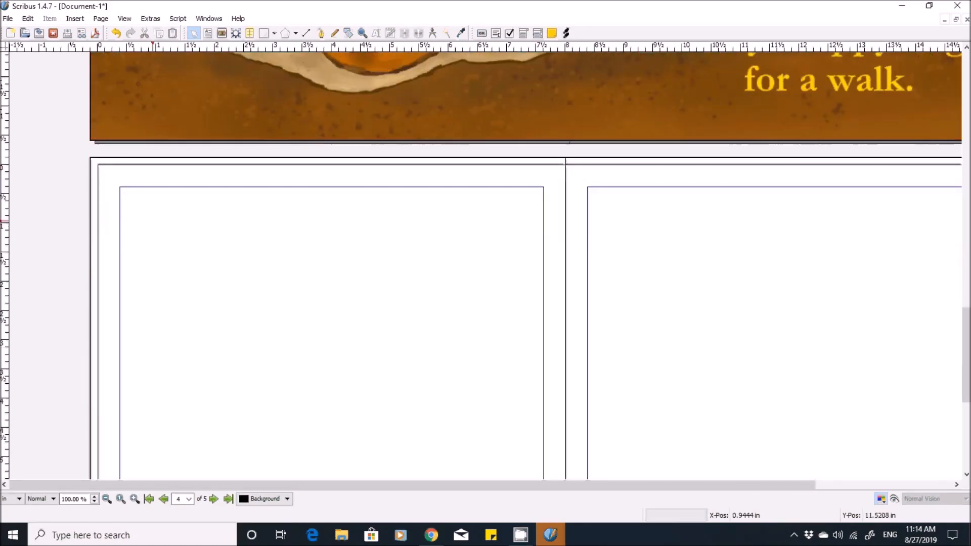
{"action": "left_click", "coordinate": [153, 221]}
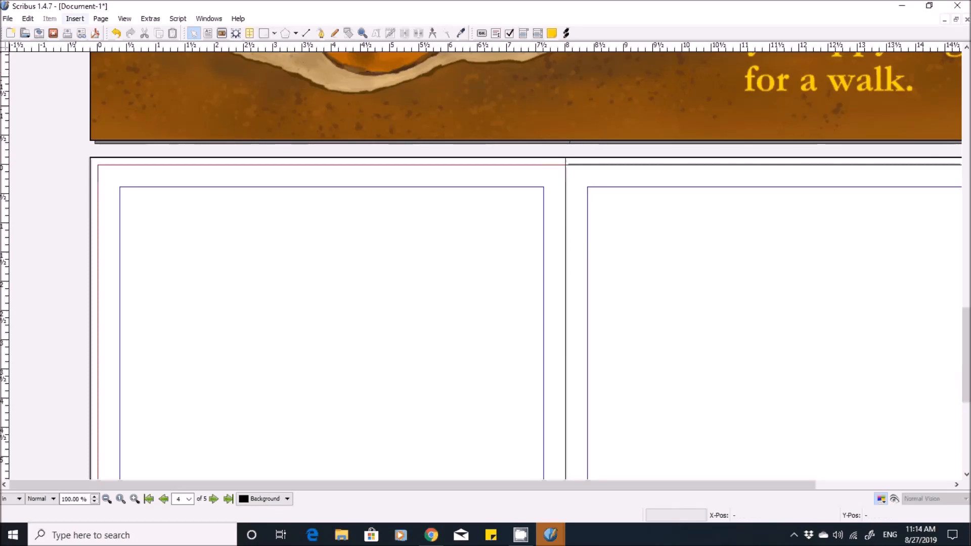
{"action": "left_click", "coordinate": [75, 18]}
{"action": "left_click", "coordinate": [111, 65]}
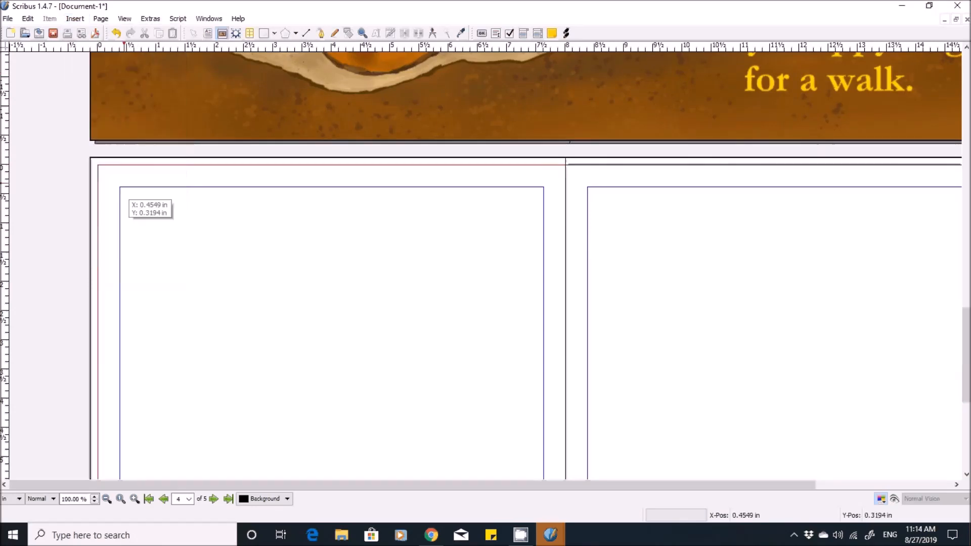
{"action": "left_click_drag", "start_coordinate": [107, 171], "coordinate": [421, 451]}
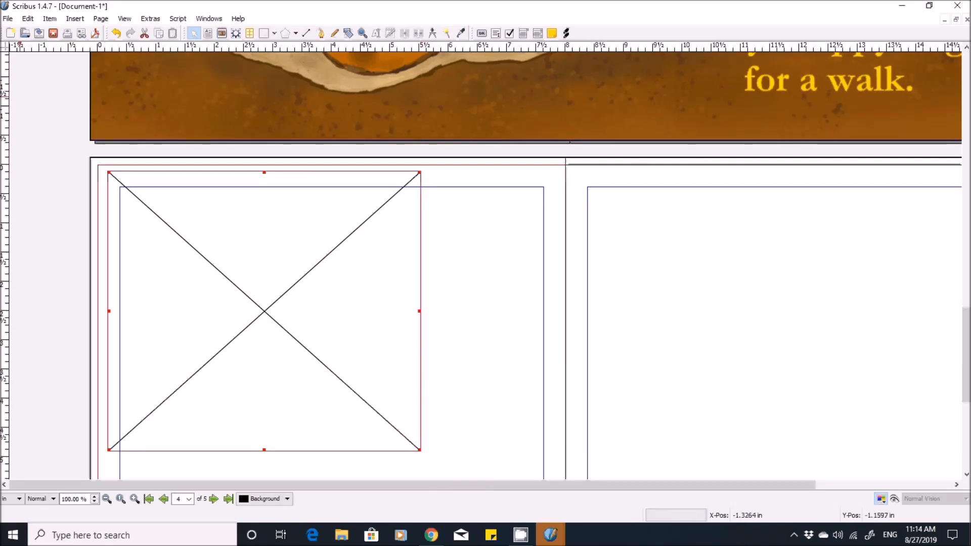
{"action": "key", "text": "F2"}
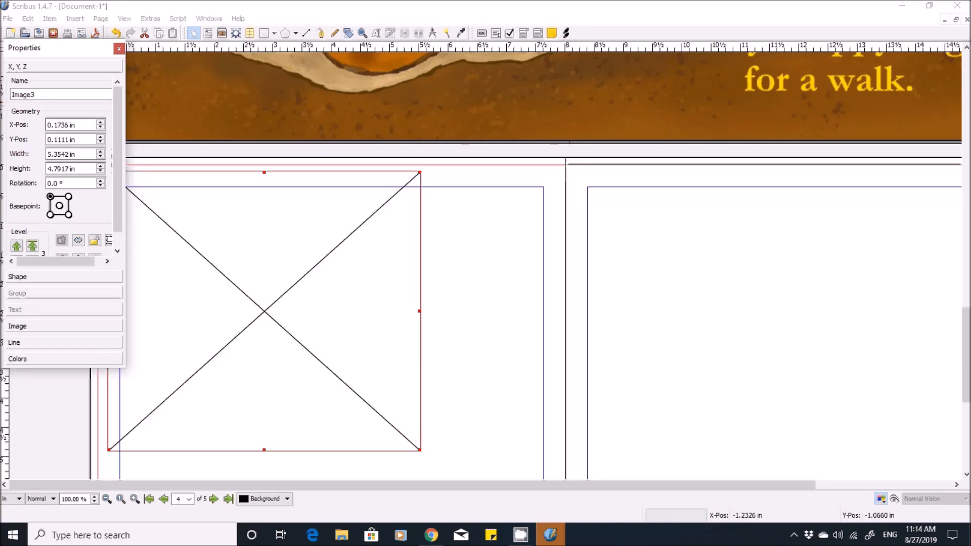
- Set the horizontal position of the page 4 image frame to -0.125 in
{"action": "key", "text": "BackSpace"}
{"action": "key", "text": "BackSpace"}
{"action": "key", "text": "BackSpace"}
{"action": "key", "text": "BackSpace"}
{"action": "key", "text": "BackSpace"}
{"action": "key", "text": "BackSpace"}
{"action": "key", "text": "BackSpace"}
{"action": "key", "text": "BackSpace"}
{"action": "key", "text": "BackSpace"}
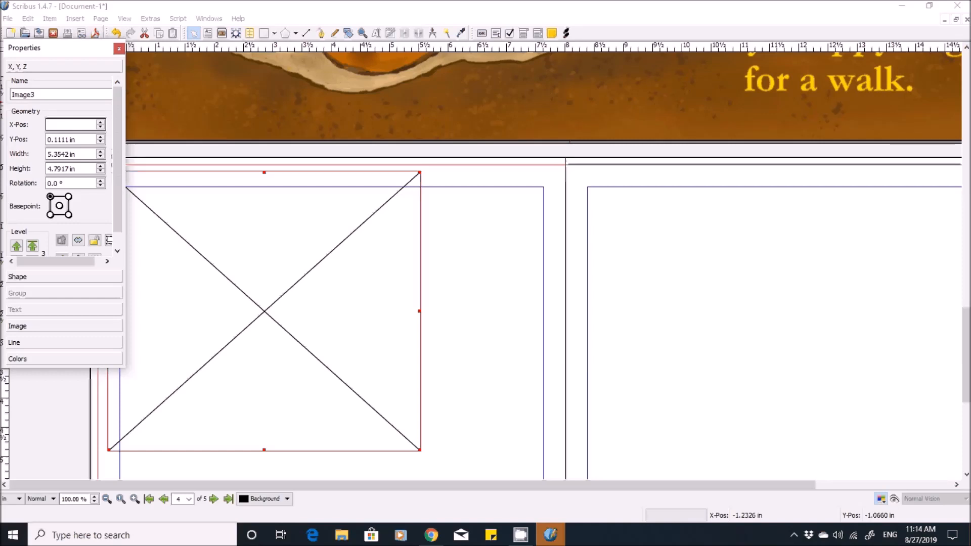
{"action": "type", "text": "."}
{"action": "key", "text": "BackSpace"}
{"action": "type", "text": "0.125"}
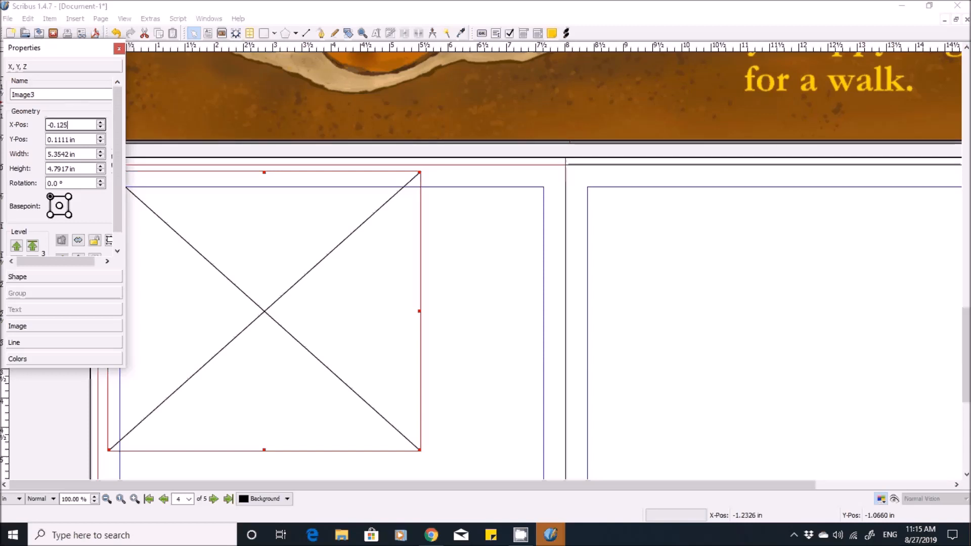
- Set the vertical position of the page 4 image frame to -0.125 in
{"action": "left_click", "coordinate": [78, 140]}
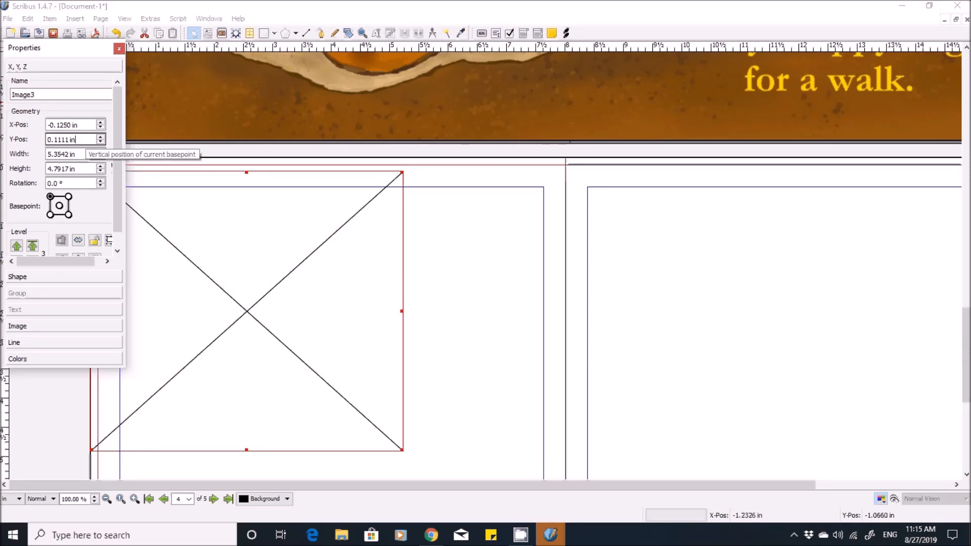
{"action": "key", "text": "BackSpace"}
{"action": "key", "text": "BackSpace"}
{"action": "key", "text": "BackSpace"}
{"action": "key", "text": "BackSpace"}
{"action": "key", "text": "BackSpace"}
{"action": "key", "text": "BackSpace"}
{"action": "key", "text": "BackSpace"}
{"action": "key", "text": "BackSpace"}
{"action": "key", "text": "BackSpace"}
{"action": "type", "text": "-0.125"}
{"action": "key", "text": "Tab"}
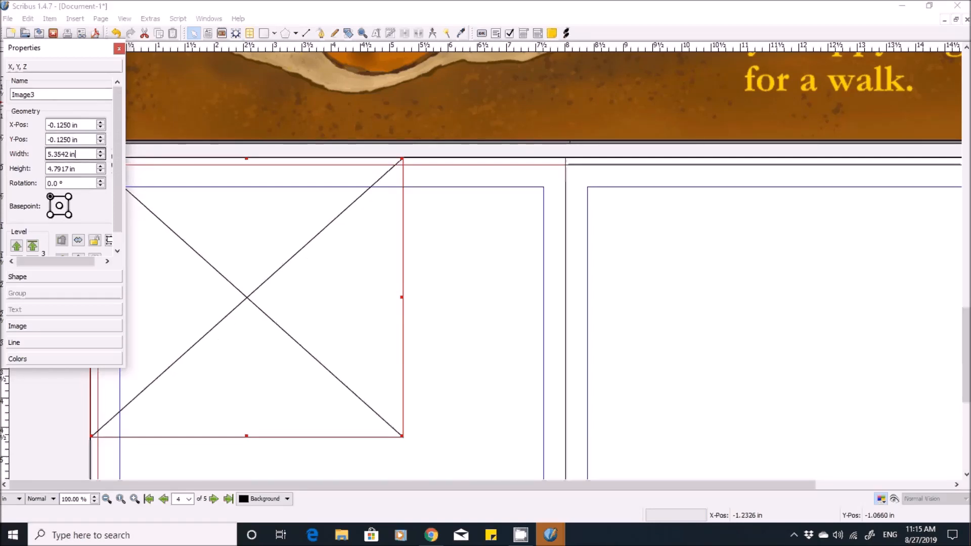
- Set the width of the page 4 image frame to 8.125 in
{"action": "key", "text": "BackSpace"}
{"action": "key", "text": "BackSpace"}
{"action": "key", "text": "BackSpace"}
{"action": "key", "text": "BackSpace"}
{"action": "key", "text": "BackSpace"}
{"action": "key", "text": "BackSpace"}
{"action": "key", "text": "BackSpace"}
{"action": "key", "text": "BackSpace"}
{"action": "key", "text": "BackSpace"}
{"action": "type", "text": "8.125"}
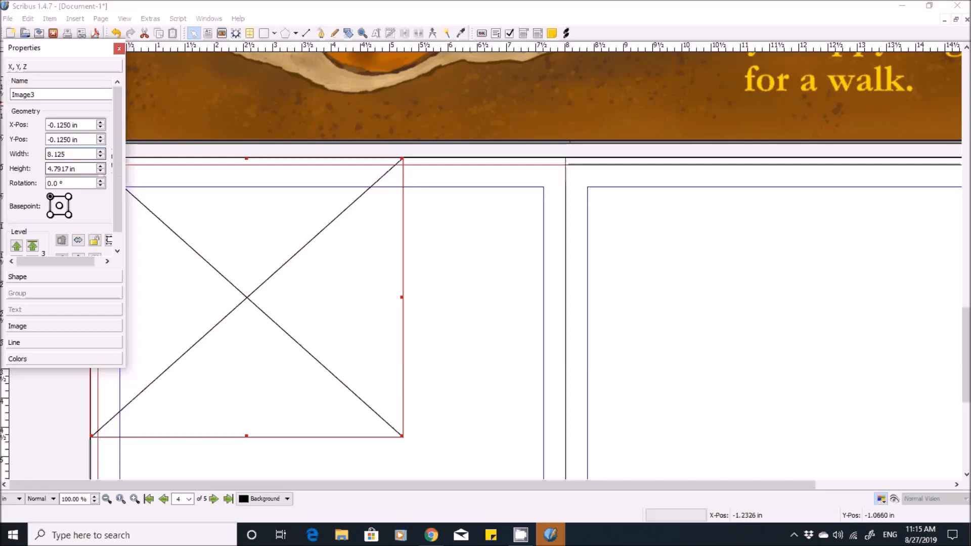
{"action": "key", "text": "Tab"}
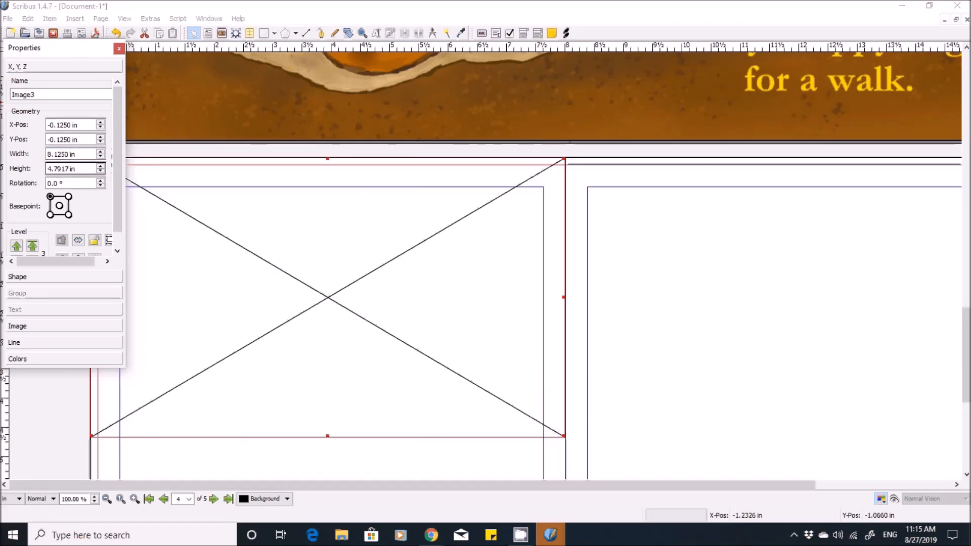
- Set the height of the page 4 image frame to 10.250 in and close its properties
{"action": "key", "text": "BackSpace"}
{"action": "key", "text": "BackSpace"}
{"action": "key", "text": "BackSpace"}
{"action": "key", "text": "BackSpace"}
{"action": "key", "text": "BackSpace"}
{"action": "key", "text": "BackSpace"}
{"action": "key", "text": "BackSpace"}
{"action": "key", "text": "BackSpace"}
{"action": "key", "text": "BackSpace"}
{"action": "type", "text": "10."}
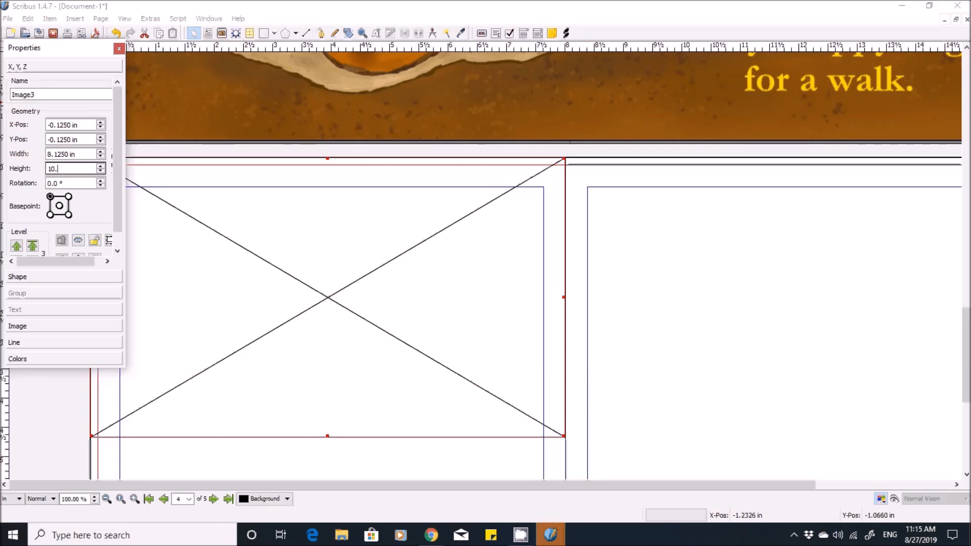
{"action": "type", "text": "250"}
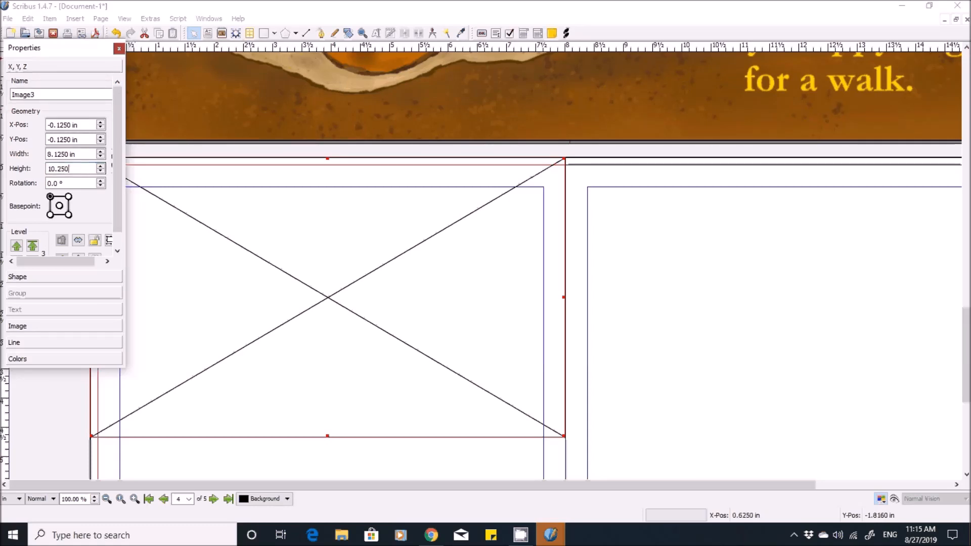
{"action": "left_click", "coordinate": [119, 49]}
{"action": "scroll", "coordinate": [323, 263], "scroll_direction": "down", "scroll_amount": 5}
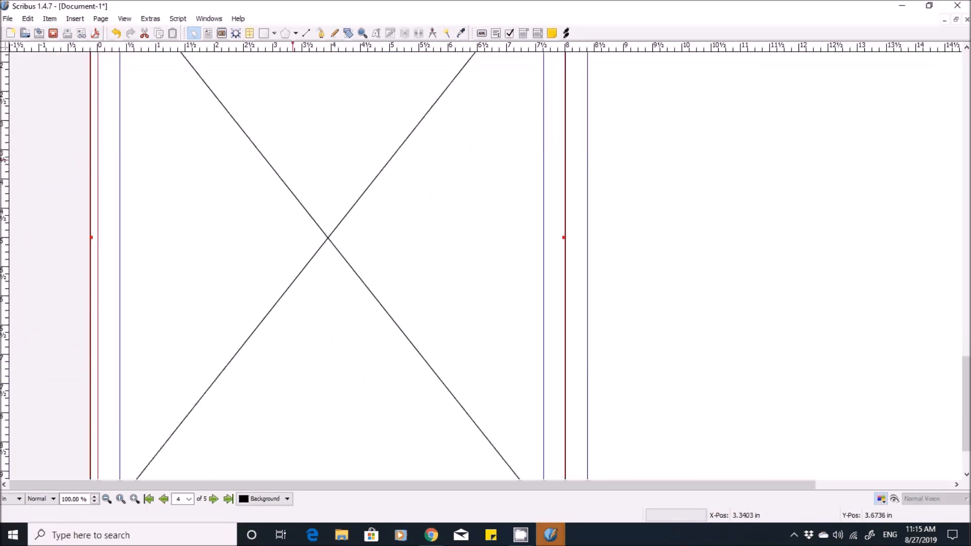
{"action": "scroll", "coordinate": [292, 263], "scroll_direction": "up", "scroll_amount": 5}
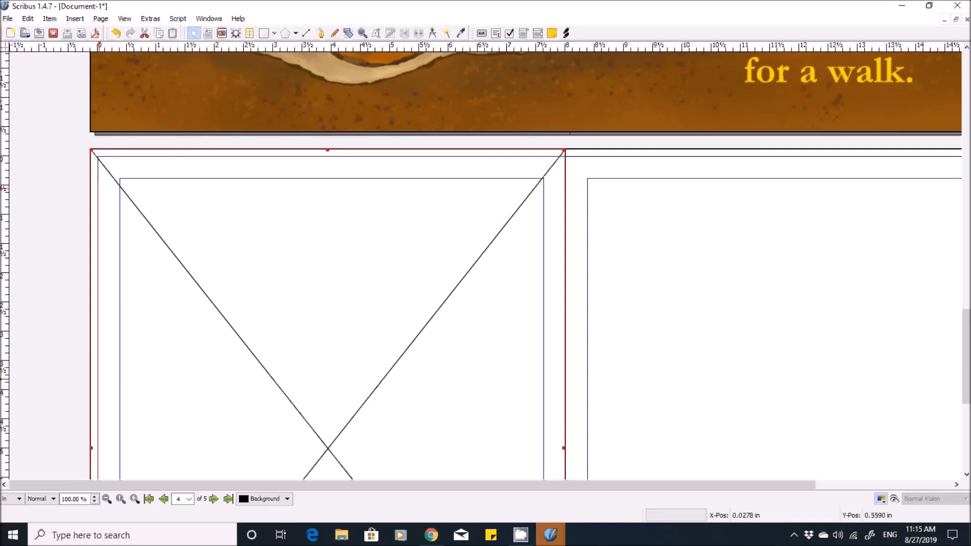
- Load Page 1 Text.jpg from the 1 TEMP pictures folder into the page 4 frame and check the placed page
{"action": "key", "text": "ctrl+d"}
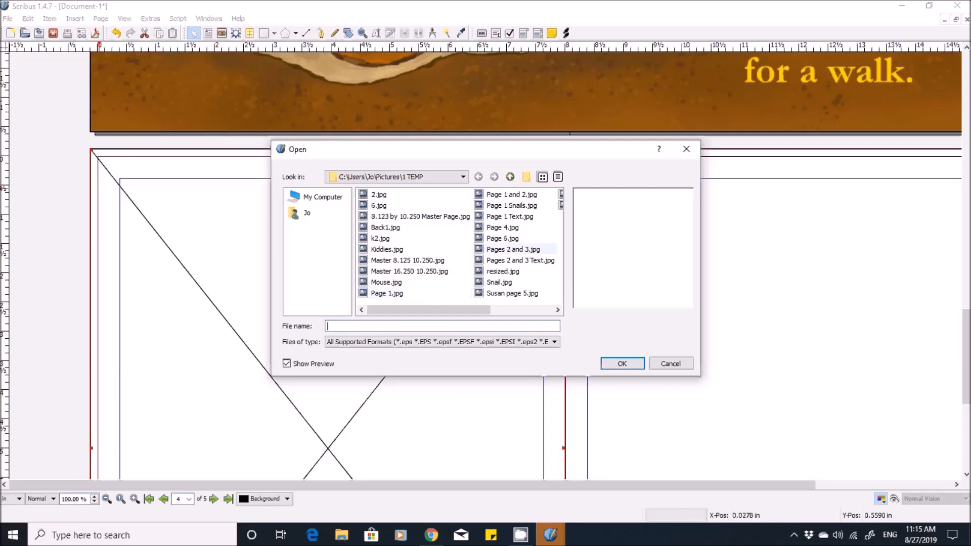
{"action": "double_click", "coordinate": [509, 216]}
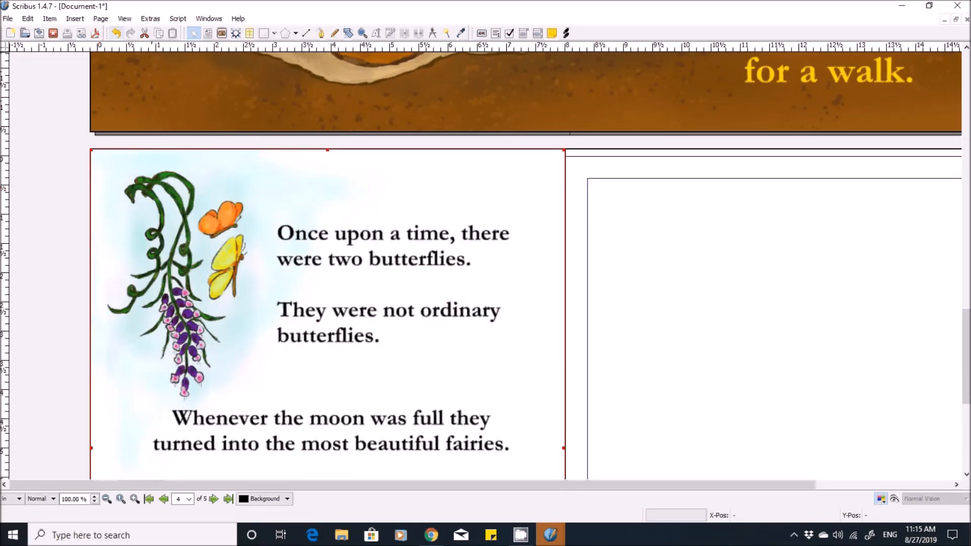
{"action": "scroll", "coordinate": [257, 253], "scroll_direction": "down", "scroll_amount": 3}
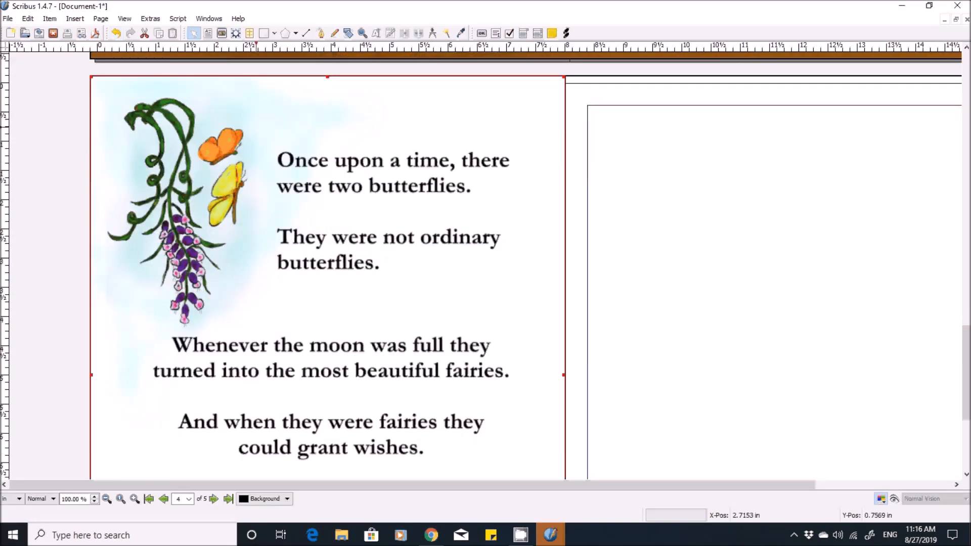
{"action": "scroll", "coordinate": [258, 253], "scroll_direction": "down", "scroll_amount": 7}
{"action": "scroll", "coordinate": [525, 264], "scroll_direction": "up", "scroll_amount": 11}
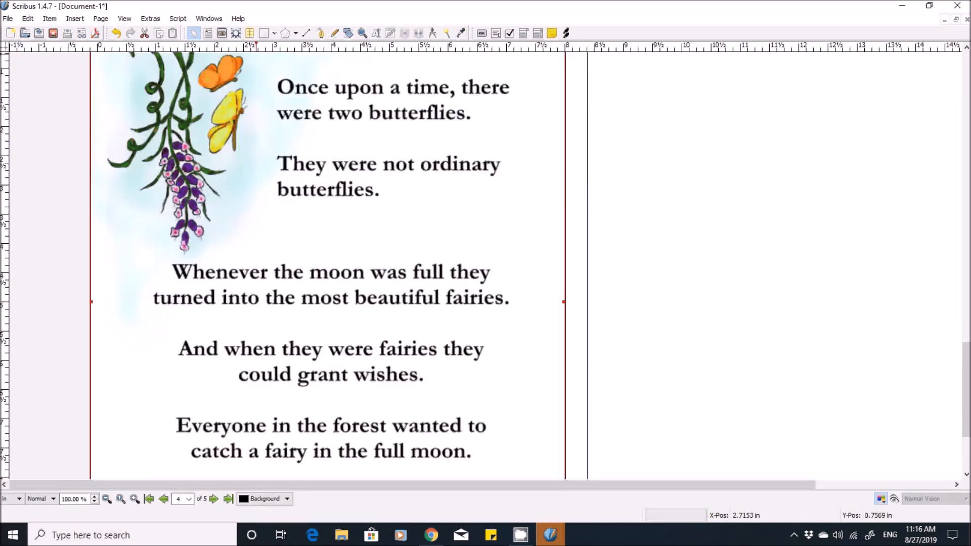
- Draw an image frame about 2.53 by 2.93 in on page 5 and open its properties
{"action": "left_click", "coordinate": [664, 231]}
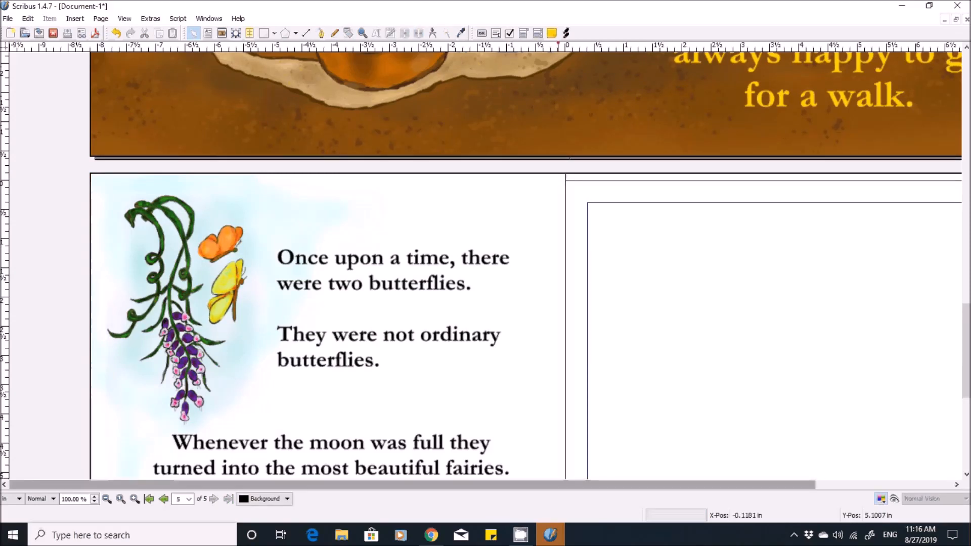
{"action": "left_click_drag", "start_coordinate": [559, 485], "coordinate": [694, 485]}
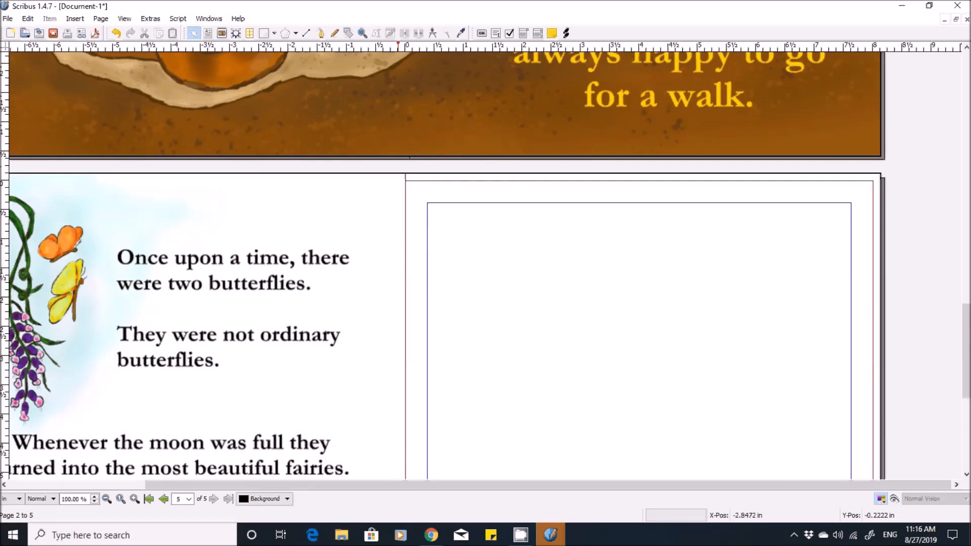
{"action": "left_click", "coordinate": [74, 19]}
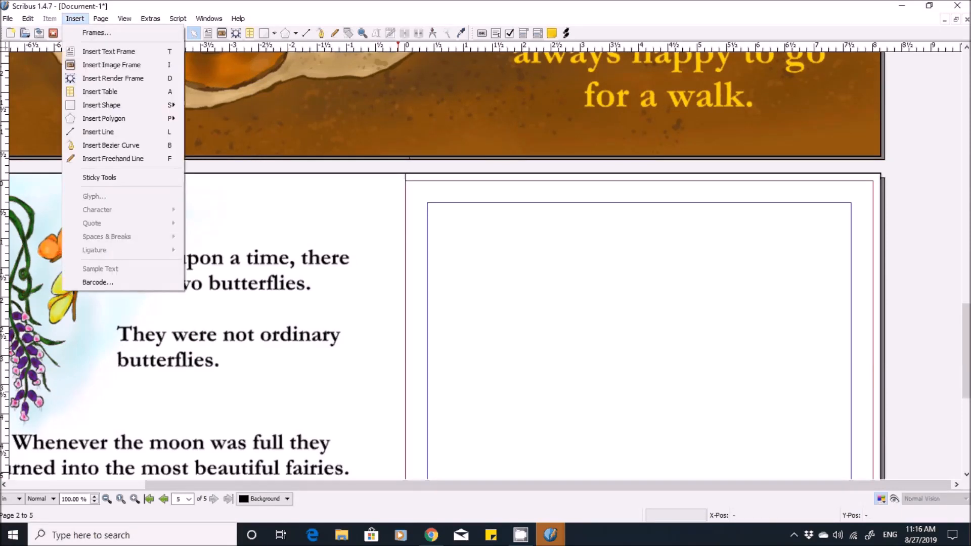
{"action": "left_click", "coordinate": [112, 65]}
{"action": "left_click_drag", "start_coordinate": [436, 191], "coordinate": [583, 361]}
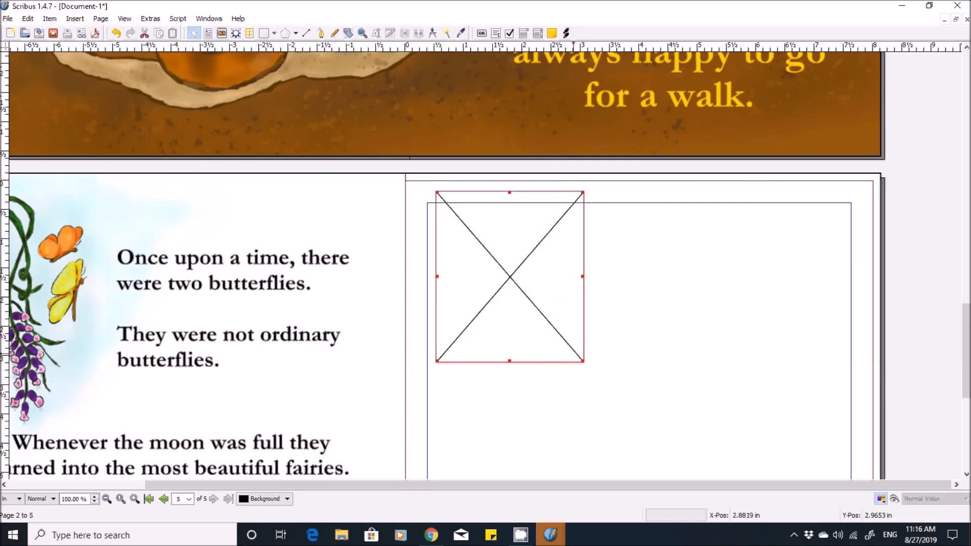
{"action": "key", "text": "F2"}
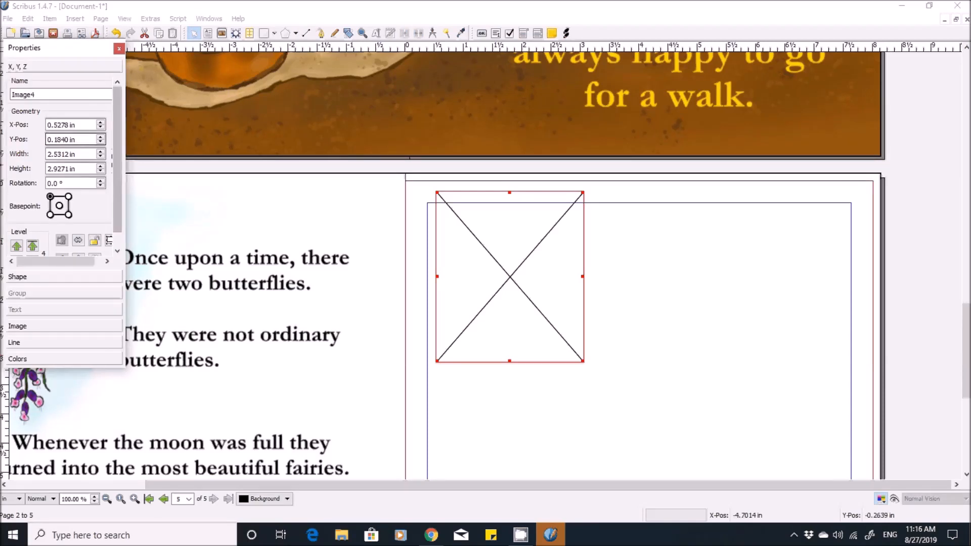
- Set the horizontal position of the page 5 image frame to 0.00 in
{"action": "left_click", "coordinate": [76, 125]}
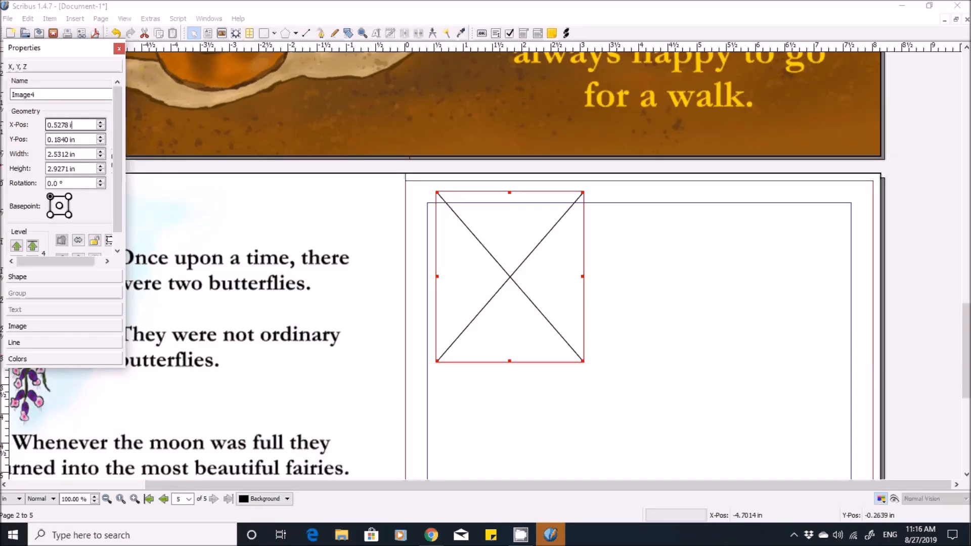
{"action": "key", "text": "BackSpace"}
{"action": "key", "text": "BackSpace"}
{"action": "key", "text": "BackSpace"}
{"action": "key", "text": "BackSpace"}
{"action": "key", "text": "BackSpace"}
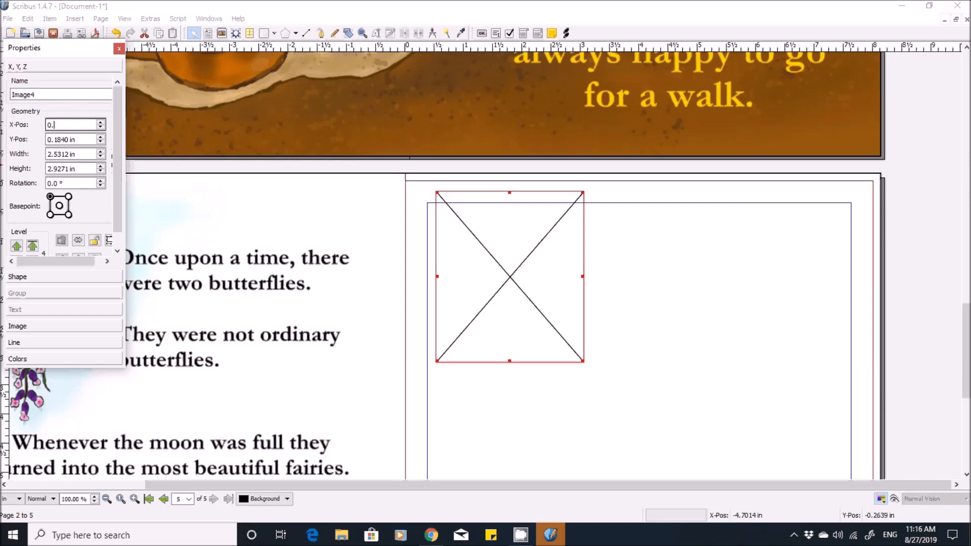
- Set the vertical position of the page 5 image frame to -0.125 in
{"action": "key", "text": "BackSpace"}
{"action": "key", "text": "BackSpace"}
{"action": "type", "text": "0.00"}
{"action": "left_click", "coordinate": [77, 139]}
{"action": "key", "text": "BackSpace"}
{"action": "key", "text": "BackSpace"}
{"action": "key", "text": "BackSpace"}
{"action": "key", "text": "BackSpace"}
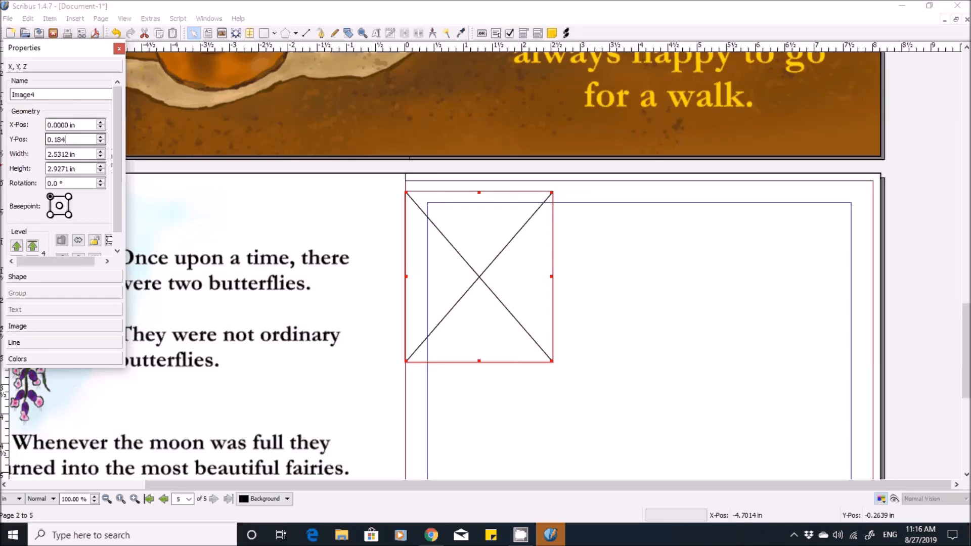
{"action": "key", "text": "BackSpace"}
{"action": "key", "text": "BackSpace"}
{"action": "key", "text": "BackSpace"}
{"action": "key", "text": "BackSpace"}
{"action": "key", "text": "BackSpace"}
{"action": "type", "text": "-0.125"}
{"action": "key", "text": "Tab"}
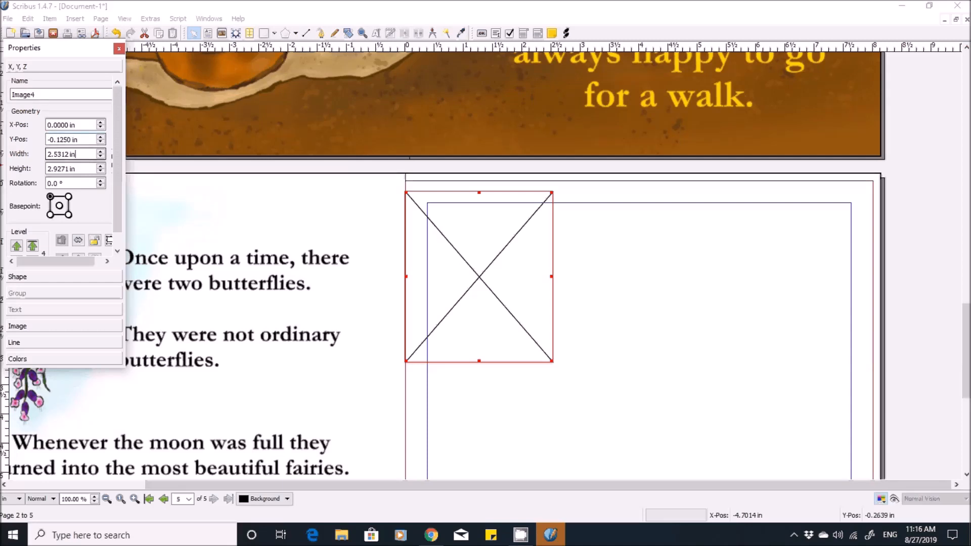
- Set the width of the page 5 image frame to 8.125 in
{"action": "key", "text": "BackSpace"}
{"action": "key", "text": "BackSpace"}
{"action": "key", "text": "BackSpace"}
{"action": "key", "text": "BackSpace"}
{"action": "key", "text": "BackSpace"}
{"action": "key", "text": "BackSpace"}
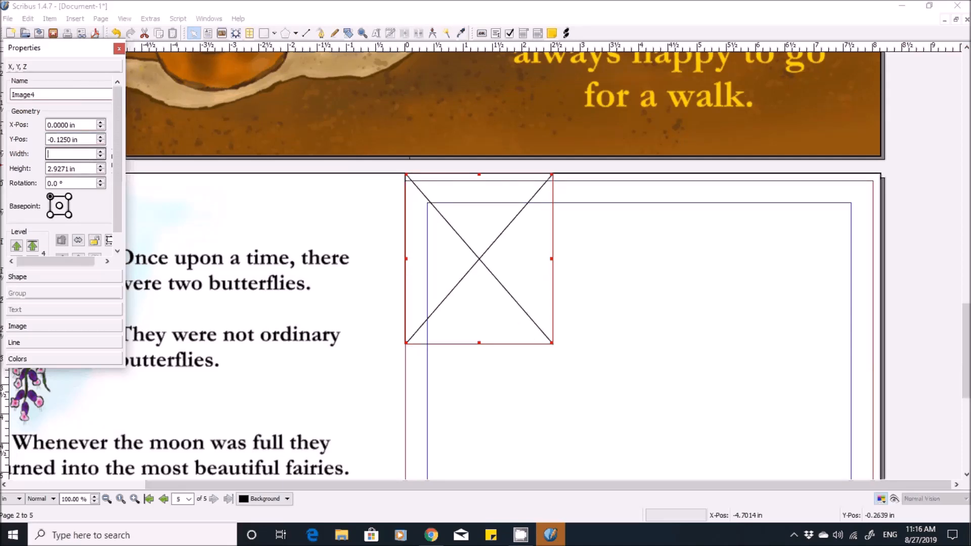
{"action": "type", "text": "8.125"}
{"action": "key", "text": "Tab"}
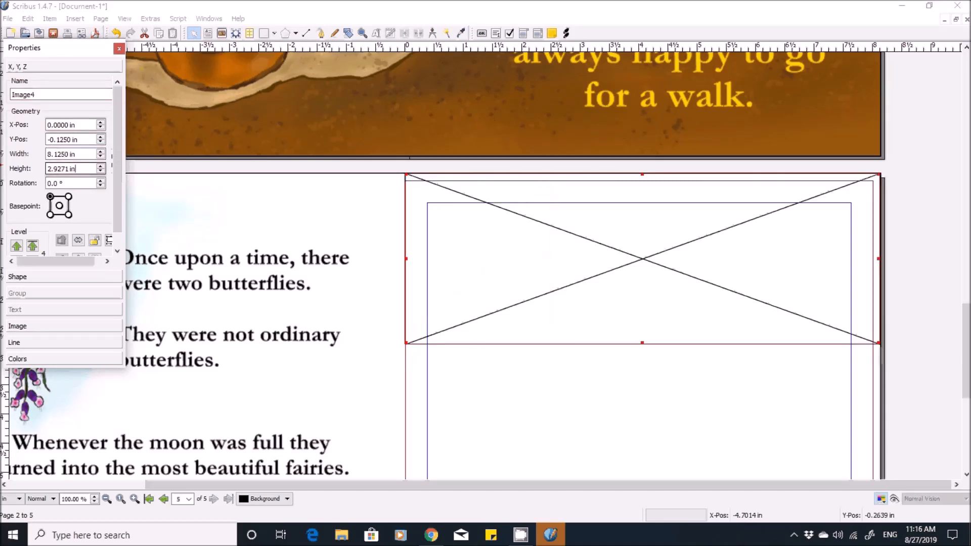
- Set the height of the page 5 image frame to 10.250 in and close its properties
{"action": "key", "text": "BackSpace"}
{"action": "key", "text": "BackSpace"}
{"action": "key", "text": "BackSpace"}
{"action": "key", "text": "BackSpace"}
{"action": "key", "text": "BackSpace"}
{"action": "key", "text": "BackSpace"}
{"action": "key", "text": "BackSpace"}
{"action": "key", "text": "BackSpace"}
{"action": "key", "text": "BackSpace"}
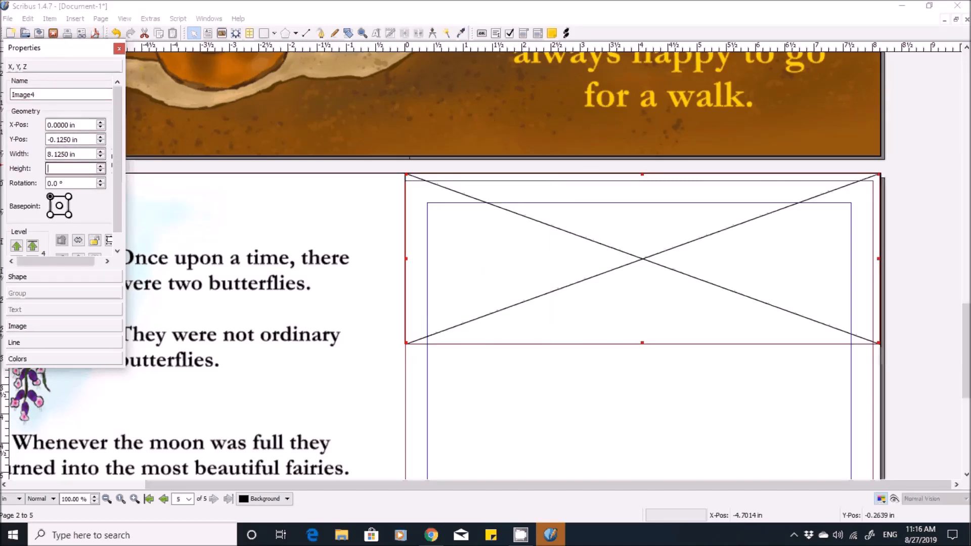
{"action": "type", "text": "10.250"}
{"action": "key", "text": "Return"}
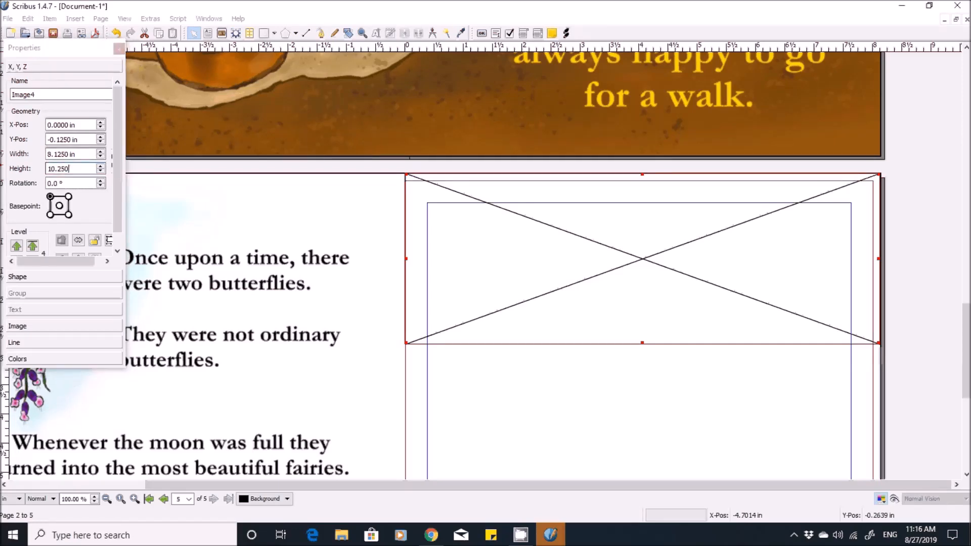
{"action": "left_click", "coordinate": [119, 49]}
{"action": "scroll", "coordinate": [499, 191], "scroll_direction": "down", "scroll_amount": 5}
{"action": "scroll", "coordinate": [499, 190], "scroll_direction": "down", "scroll_amount": 7}
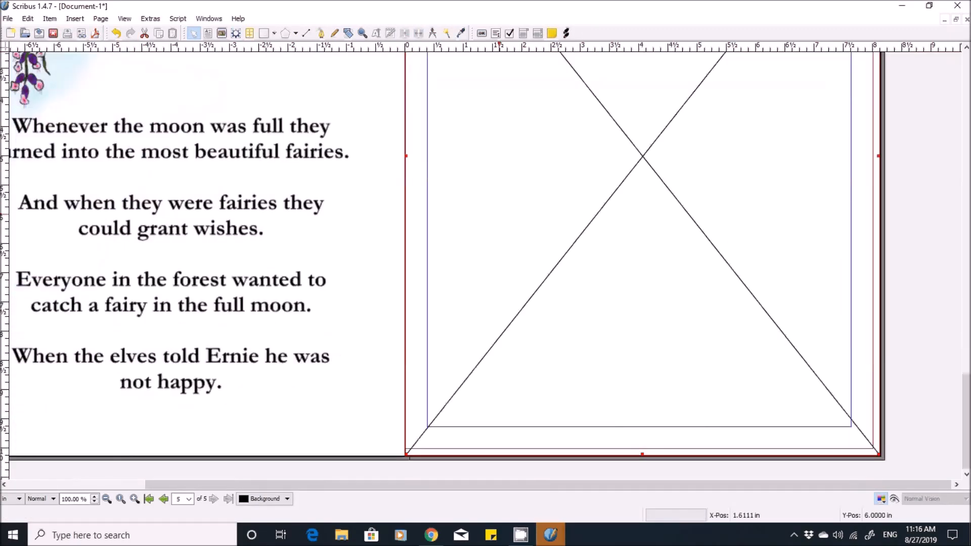
{"action": "scroll", "coordinate": [499, 190], "scroll_direction": "up", "scroll_amount": 10}
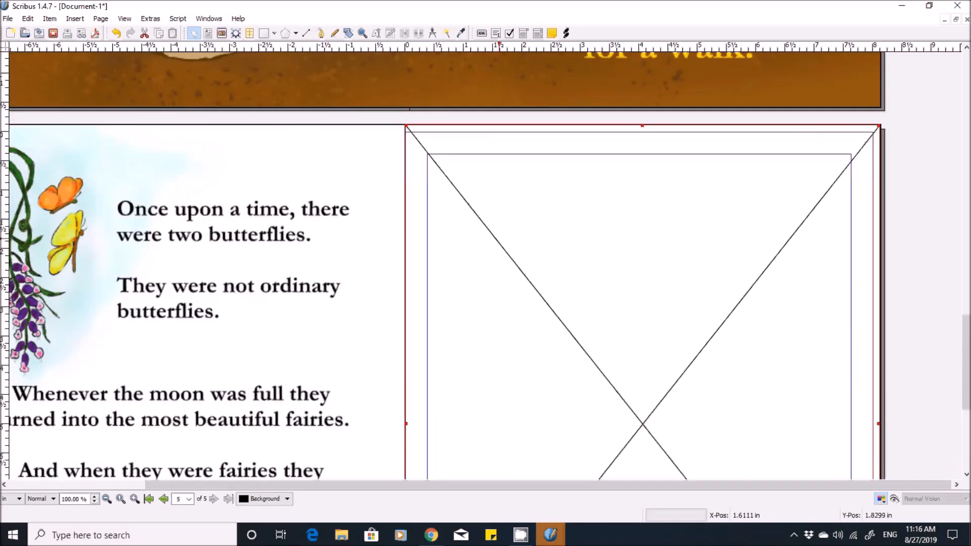
- Try Master 8.125 10.250.jpg as the page 5 frame's image, check its coverage, and undo the load
{"action": "key", "text": "ctrl+i"}
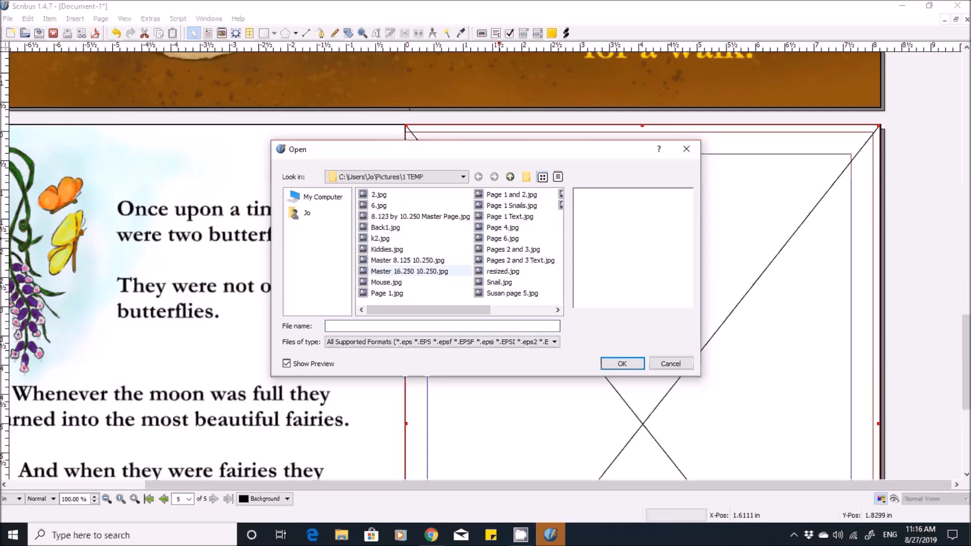
{"action": "double_click", "coordinate": [407, 260]}
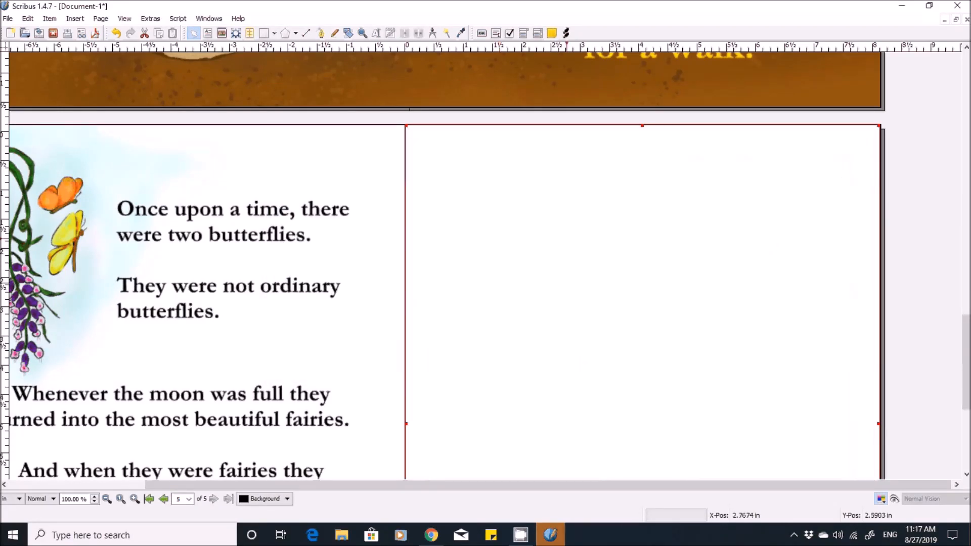
{"action": "scroll", "coordinate": [531, 253], "scroll_direction": "down", "scroll_amount": 5}
{"action": "scroll", "coordinate": [567, 252], "scroll_direction": "down", "scroll_amount": 1}
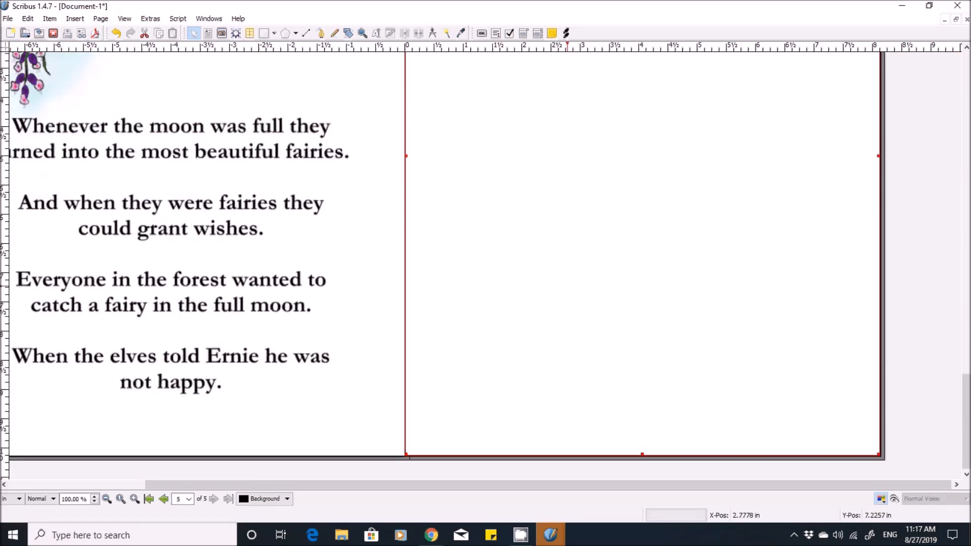
{"action": "scroll", "coordinate": [568, 253], "scroll_direction": "up", "scroll_amount": 5}
{"action": "scroll", "coordinate": [568, 253], "scroll_direction": "down", "scroll_amount": 5}
{"action": "scroll", "coordinate": [567, 253], "scroll_direction": "up", "scroll_amount": 5}
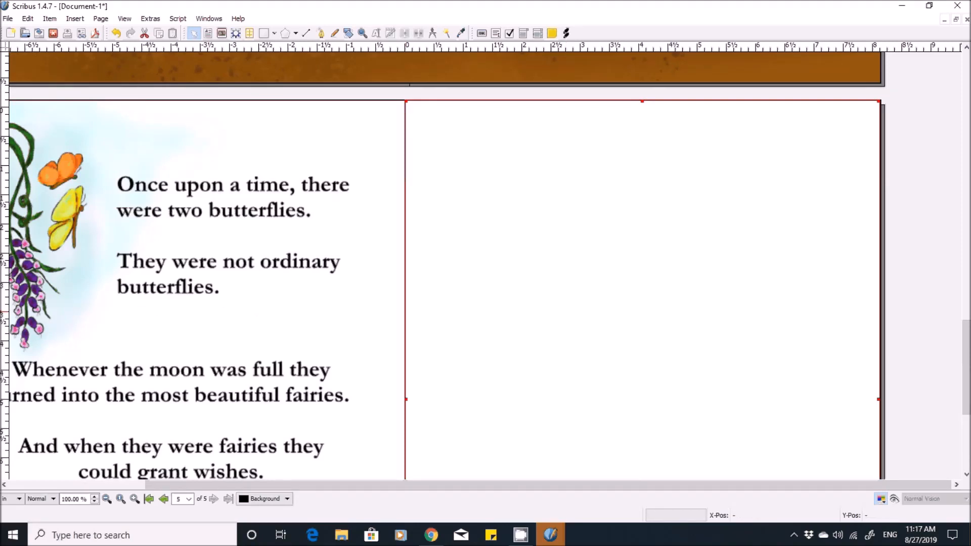
{"action": "left_click", "coordinate": [115, 32]}
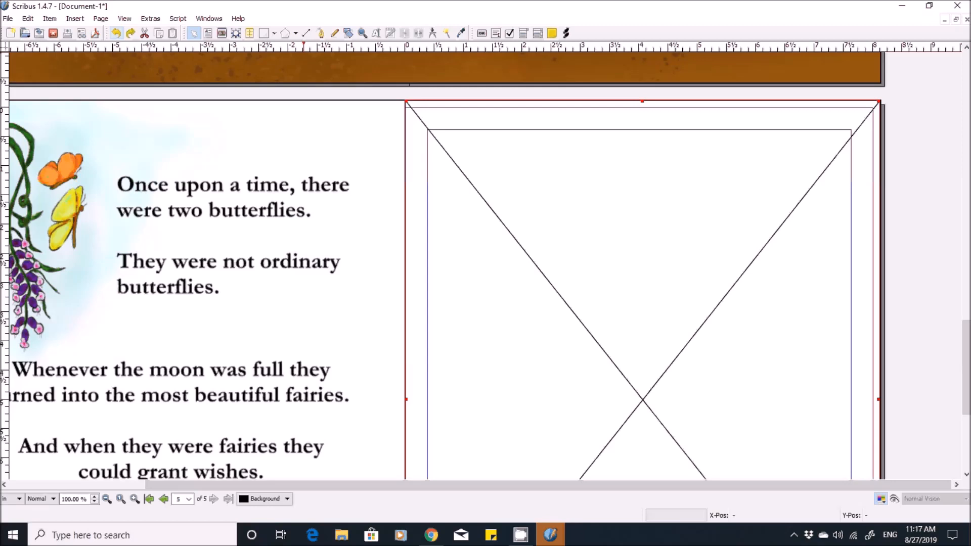
- Load Back1.jpg into the page 5 image frame and look over the document back to its first page
{"action": "key", "text": "ctrl+i"}
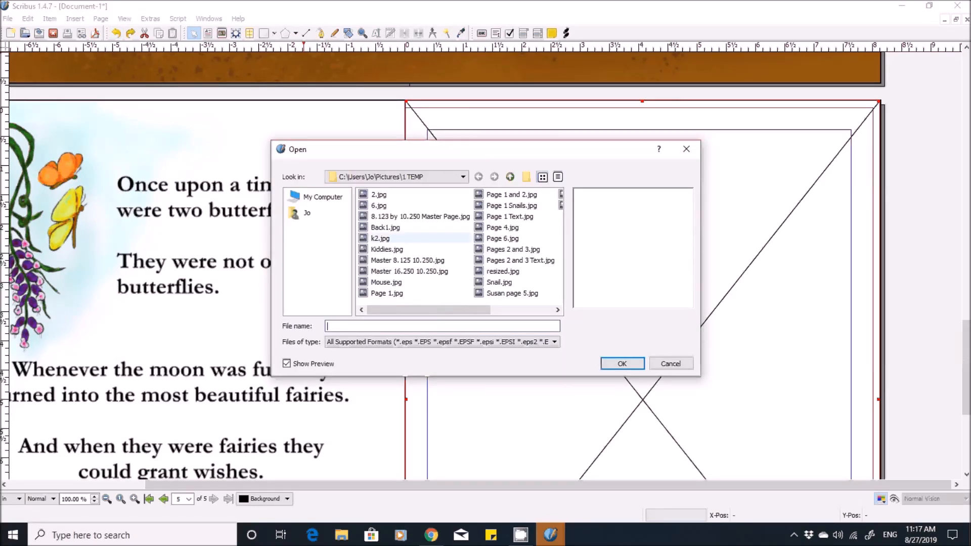
{"action": "double_click", "coordinate": [385, 227]}
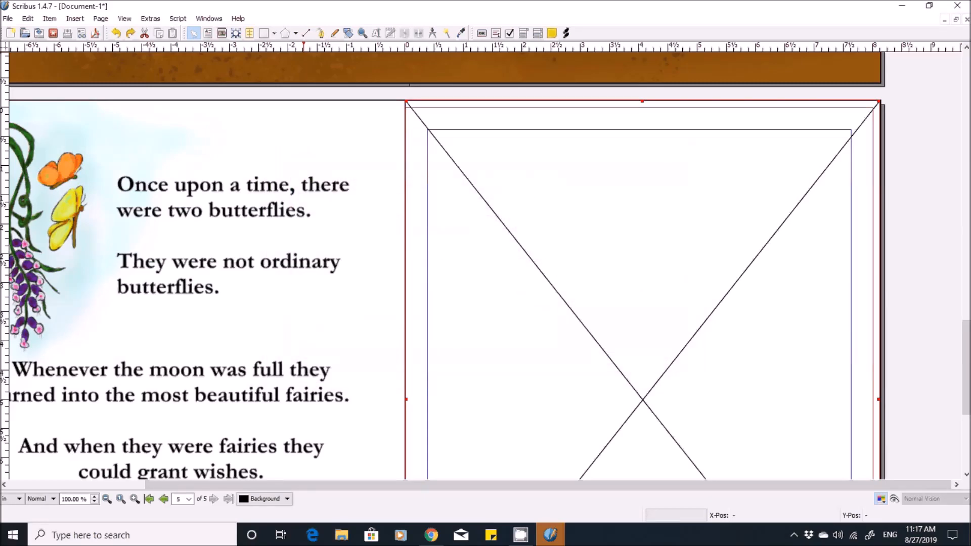
{"action": "scroll", "coordinate": [567, 263], "scroll_direction": "down", "scroll_amount": 3}
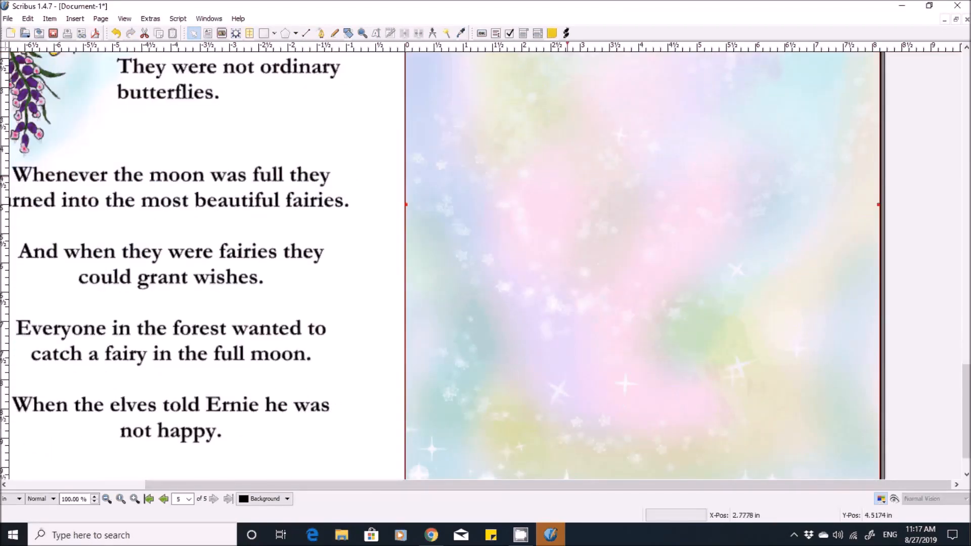
{"action": "scroll", "coordinate": [568, 263], "scroll_direction": "down", "scroll_amount": 1}
{"action": "scroll", "coordinate": [567, 263], "scroll_direction": "up", "scroll_amount": 15}
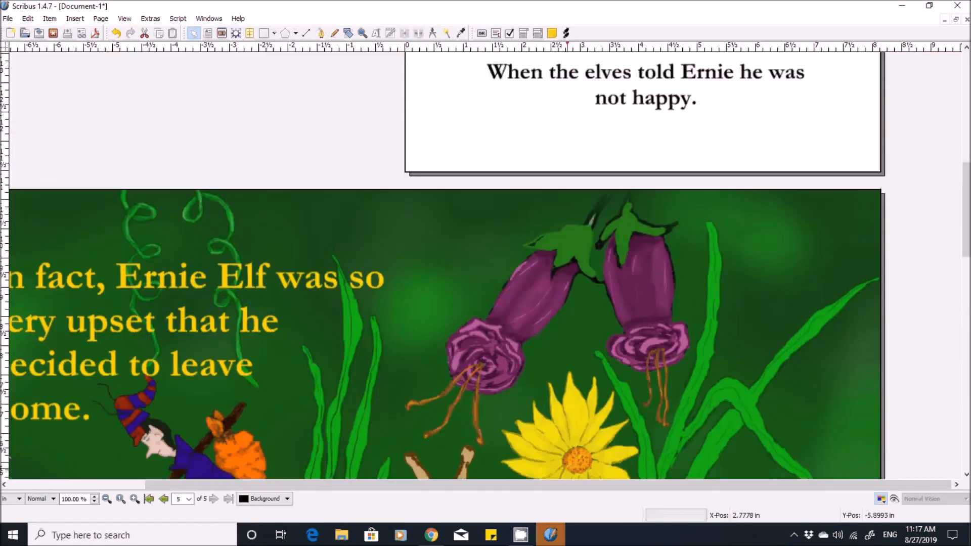
{"action": "scroll", "coordinate": [567, 263], "scroll_direction": "up", "scroll_amount": 10}
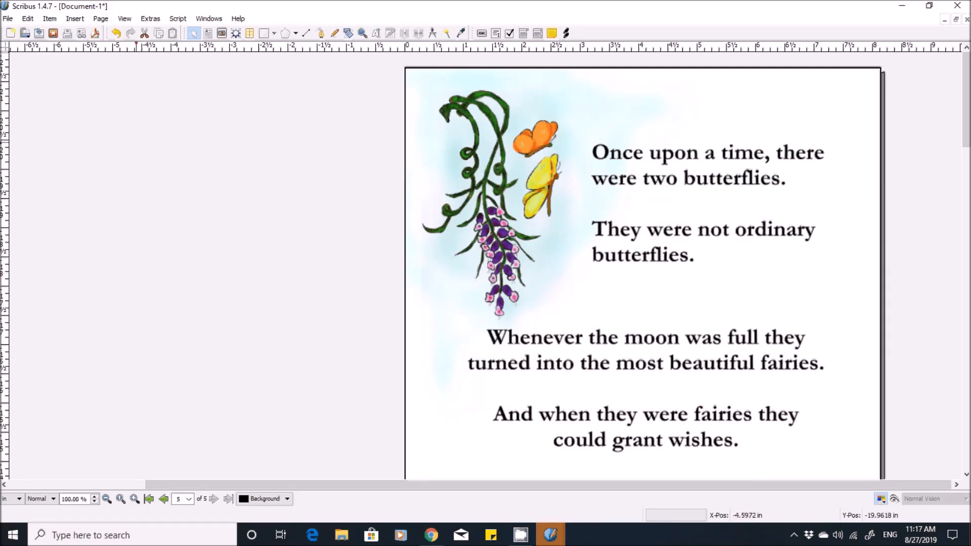
- Start a PDF export of the document and name the output file Test Book.pdf in the SCRIBUS folder
{"action": "left_click", "coordinate": [7, 19]}
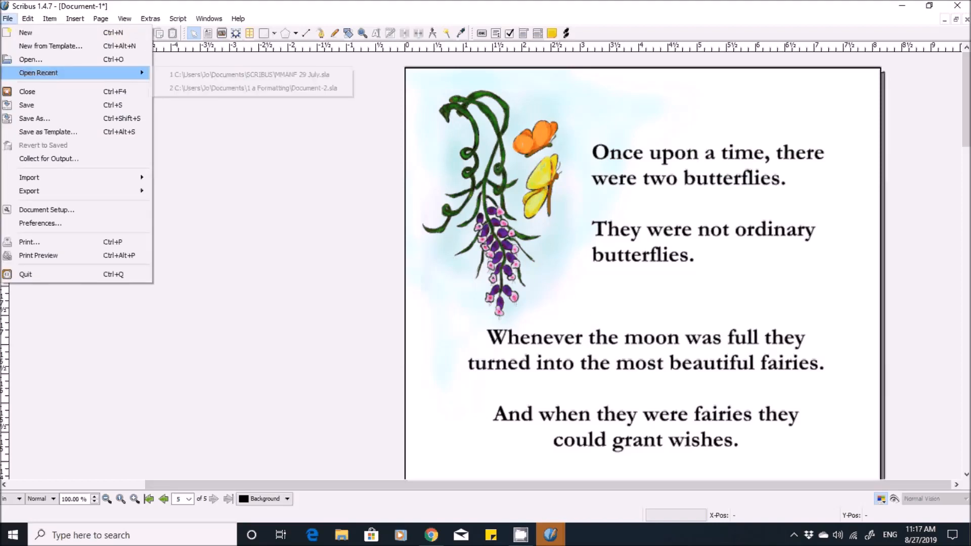
{"action": "mouse_move", "coordinate": [51, 191]}
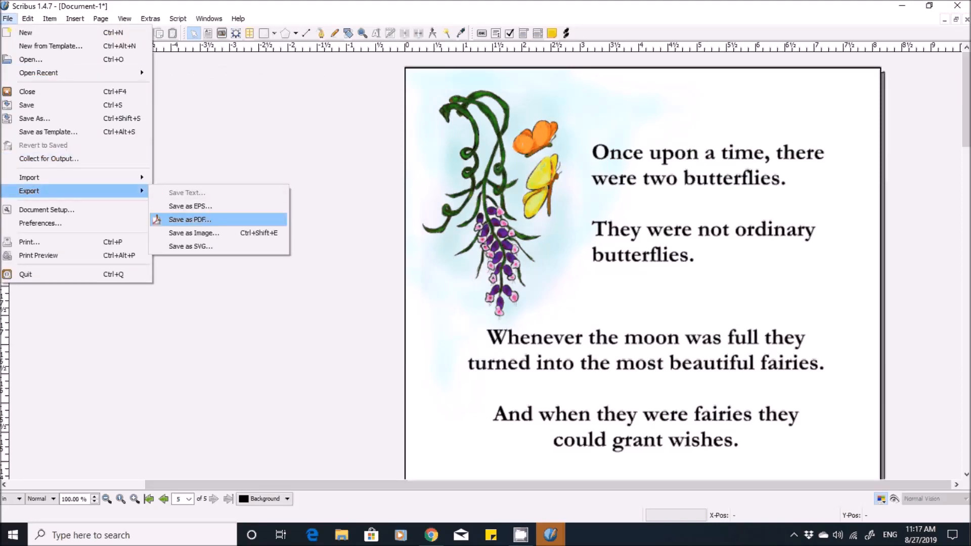
{"action": "left_click", "coordinate": [190, 220]}
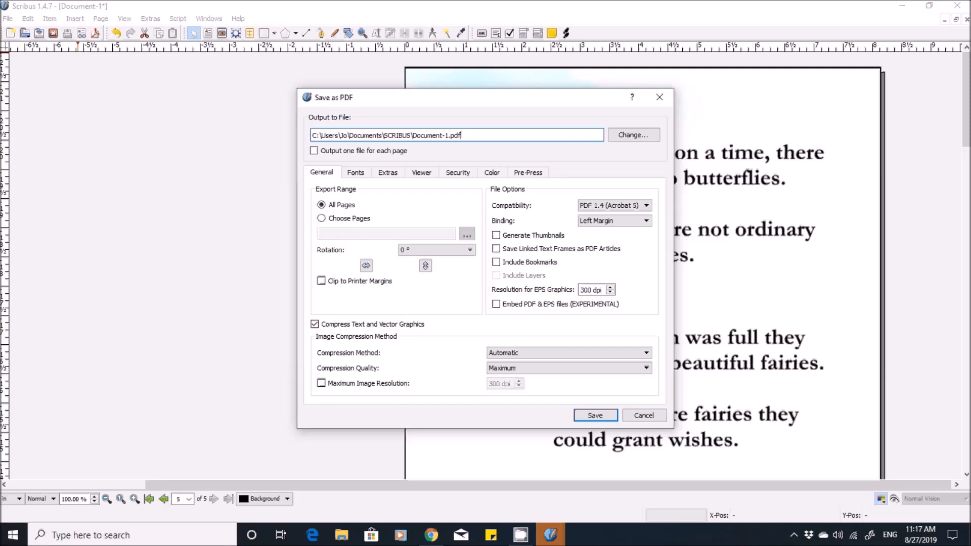
{"action": "key", "text": "BackSpace"}
{"action": "key", "text": "BackSpace"}
{"action": "key", "text": "BackSpace"}
{"action": "key", "text": "BackSpace"}
{"action": "key", "text": "BackSpace"}
{"action": "key", "text": "BackSpace"}
{"action": "key", "text": "BackSpace"}
{"action": "key", "text": "BackSpace"}
{"action": "key", "text": "BackSpace"}
{"action": "key", "text": "BackSpace"}
{"action": "key", "text": "BackSpace"}
{"action": "key", "text": "BackSpace"}
{"action": "key", "text": "BackSpace"}
{"action": "key", "text": "BackSpace"}
{"action": "type", "text": "Test Book"}
- Set the PDF compatibility to PDF 1.3 (Acrobat 4) and choose to embed all fonts
{"action": "left_click", "coordinate": [645, 205]}
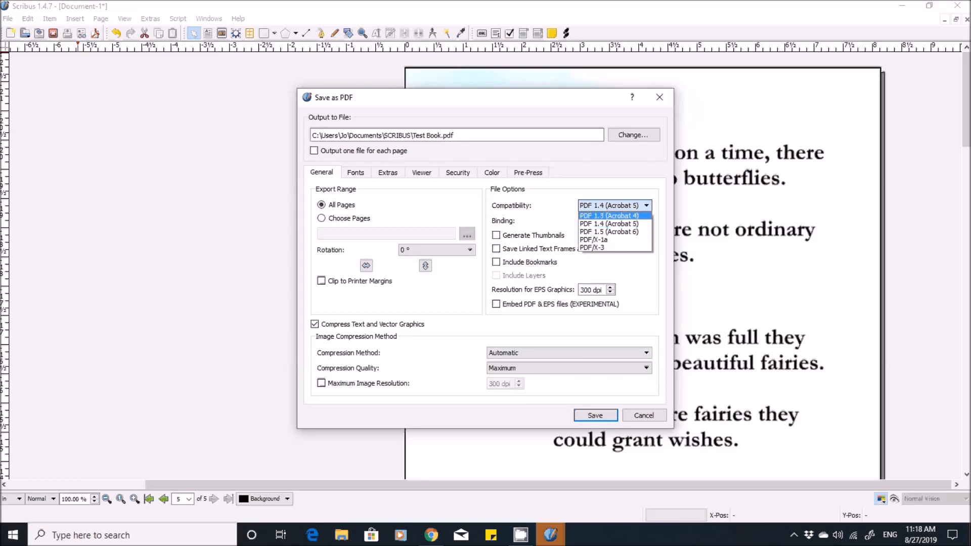
{"action": "left_click", "coordinate": [609, 216]}
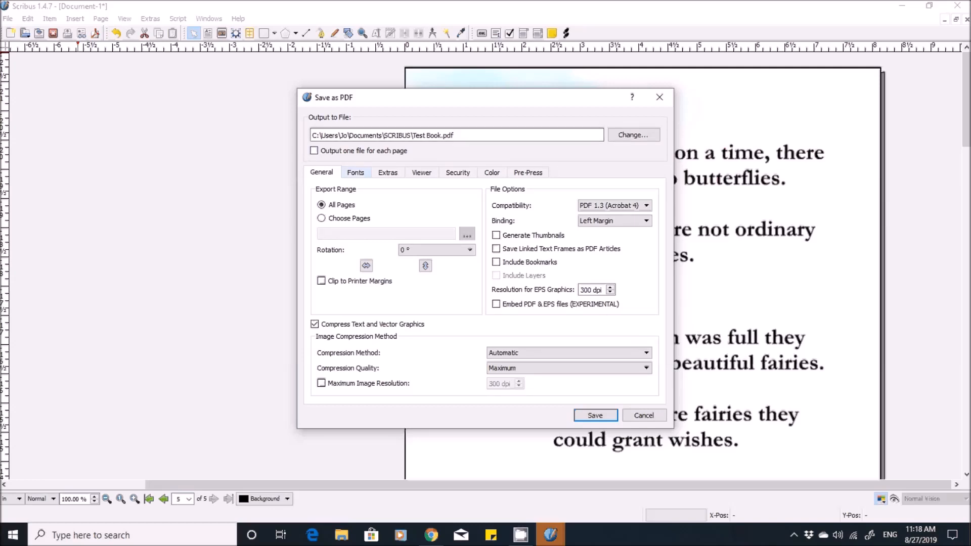
{"action": "left_click", "coordinate": [355, 173]}
{"action": "left_click", "coordinate": [519, 286]}
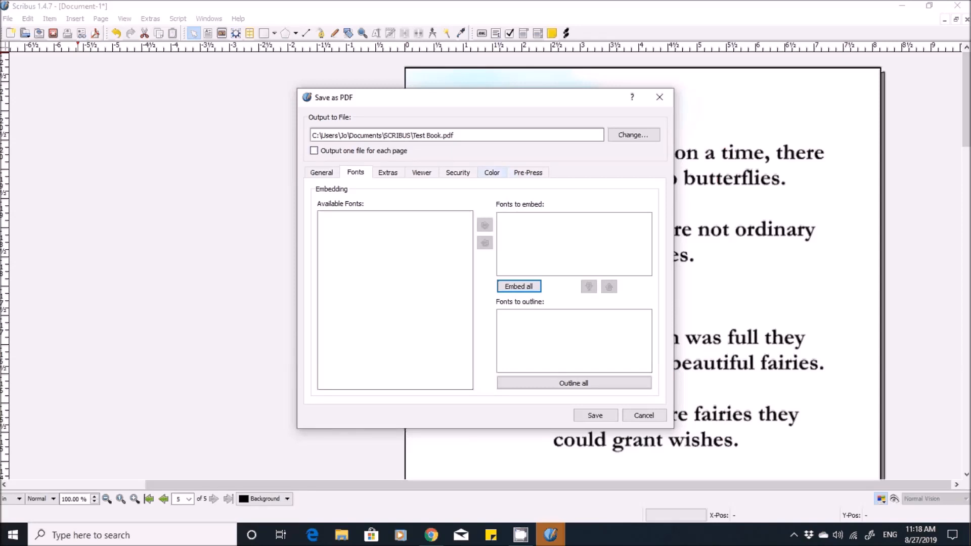
- Review the PDF's bleed settings, set its intended color output to Printer, and save it
{"action": "left_click", "coordinate": [528, 172]}
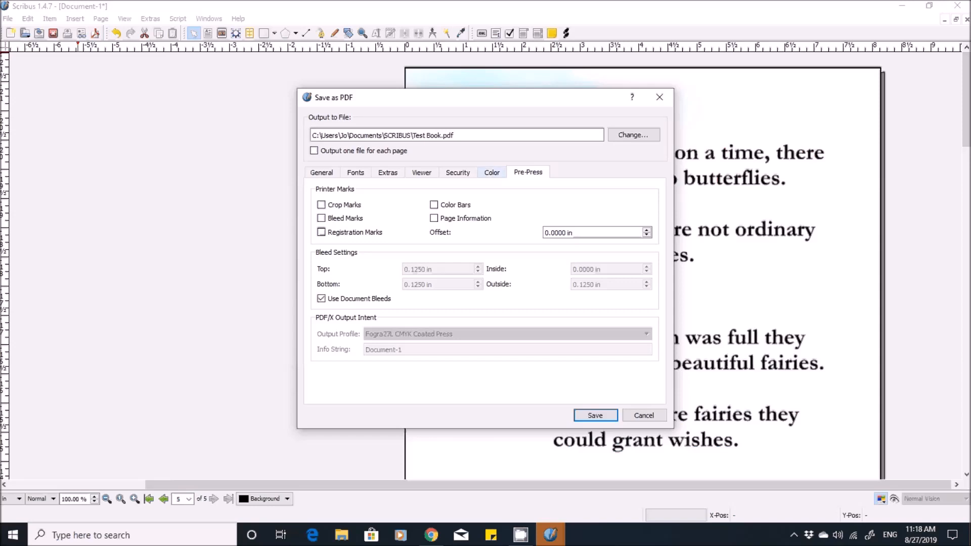
{"action": "left_click", "coordinate": [492, 173]}
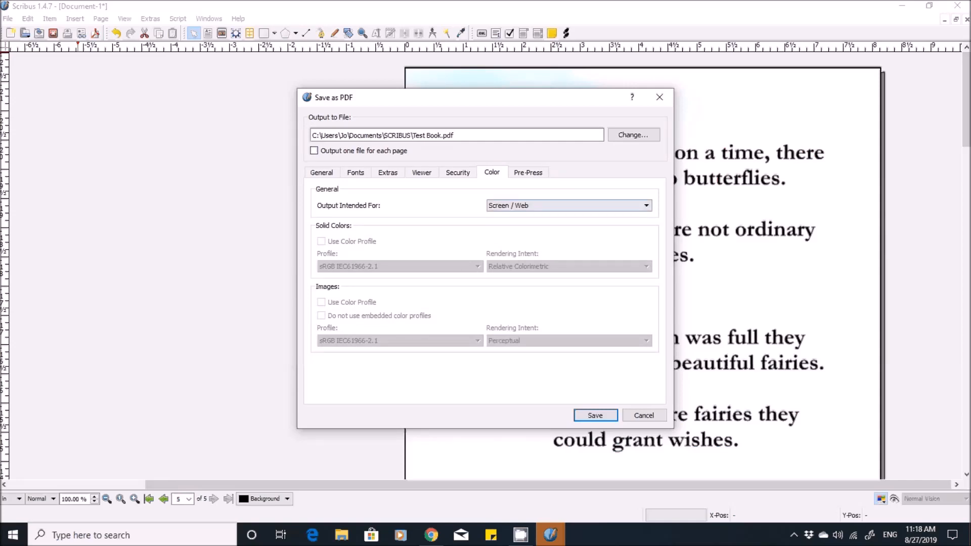
{"action": "left_click", "coordinate": [566, 205]}
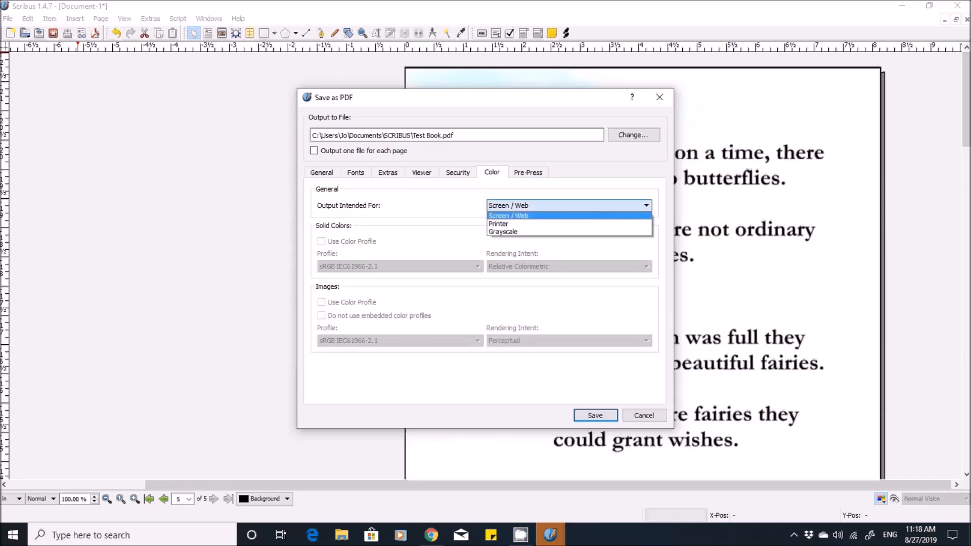
{"action": "left_click", "coordinate": [500, 223]}
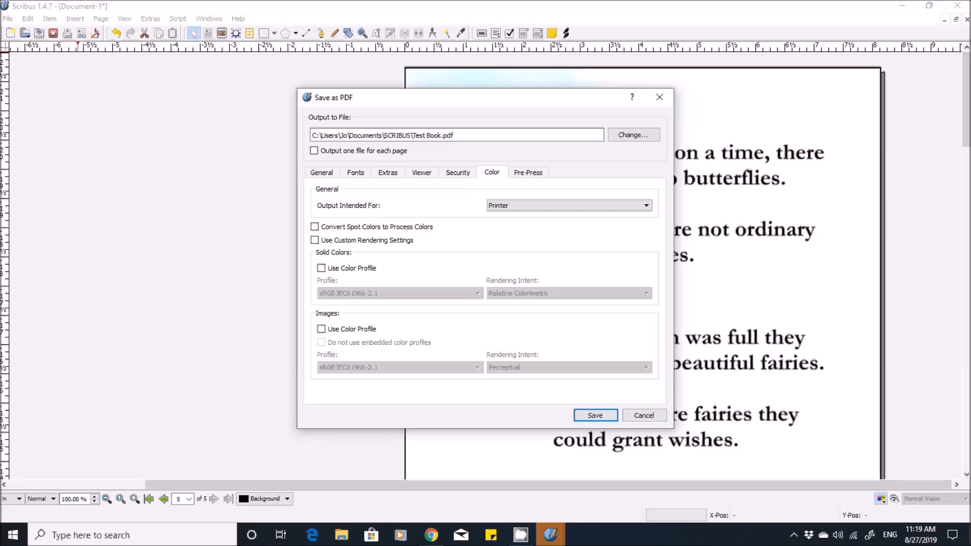
{"action": "left_click", "coordinate": [596, 416]}
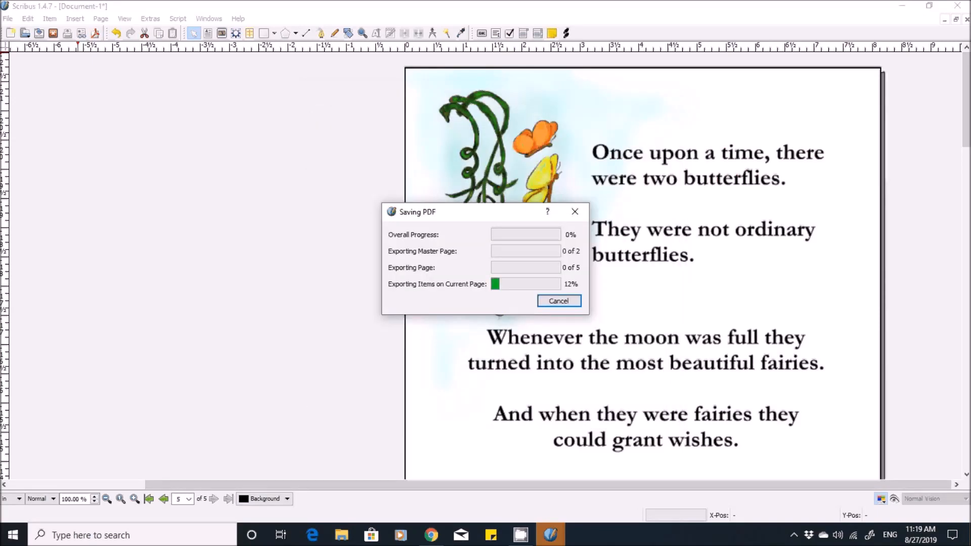